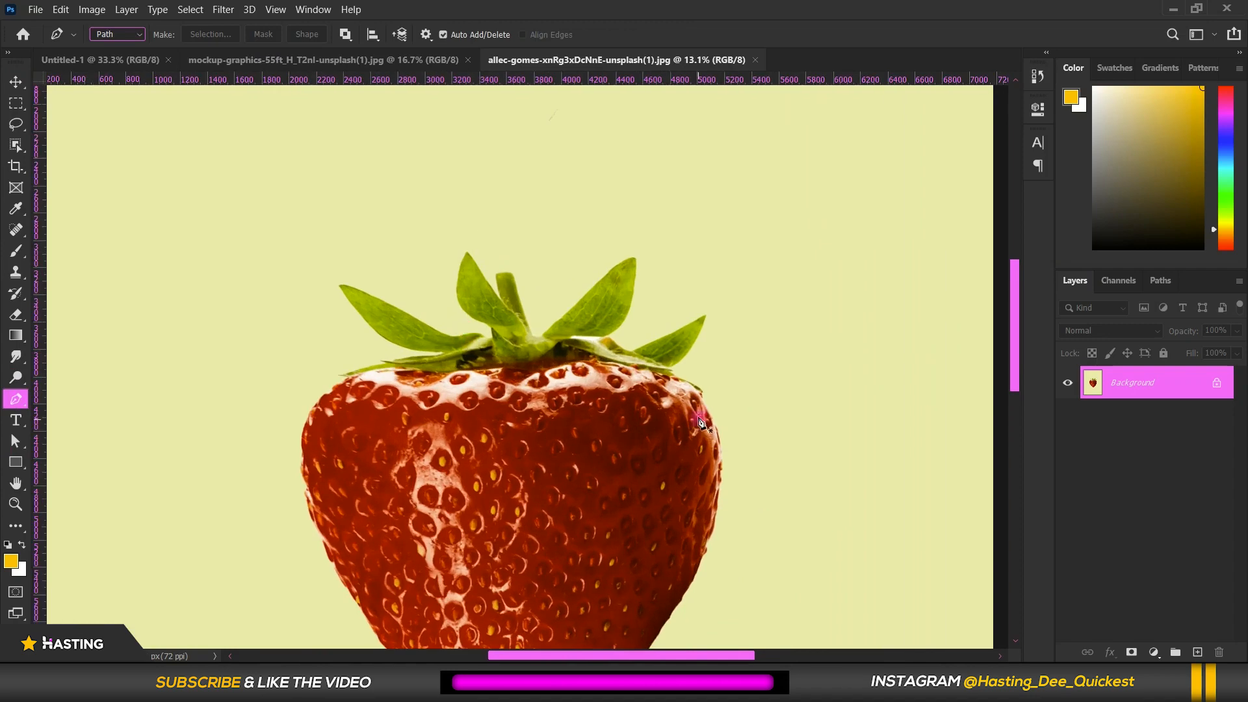
- Start a Pen tool path along the upper edge of the strawberry's leftmost leaf
left_click(16, 145)
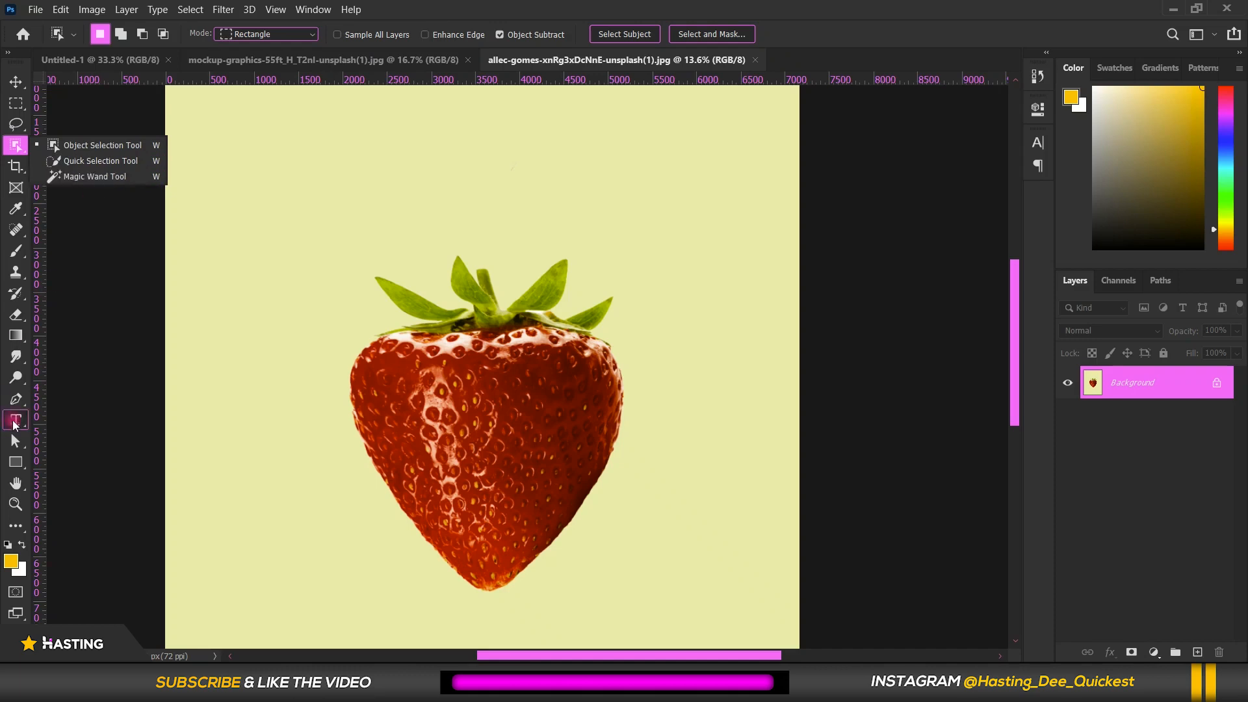
left_click(16, 398)
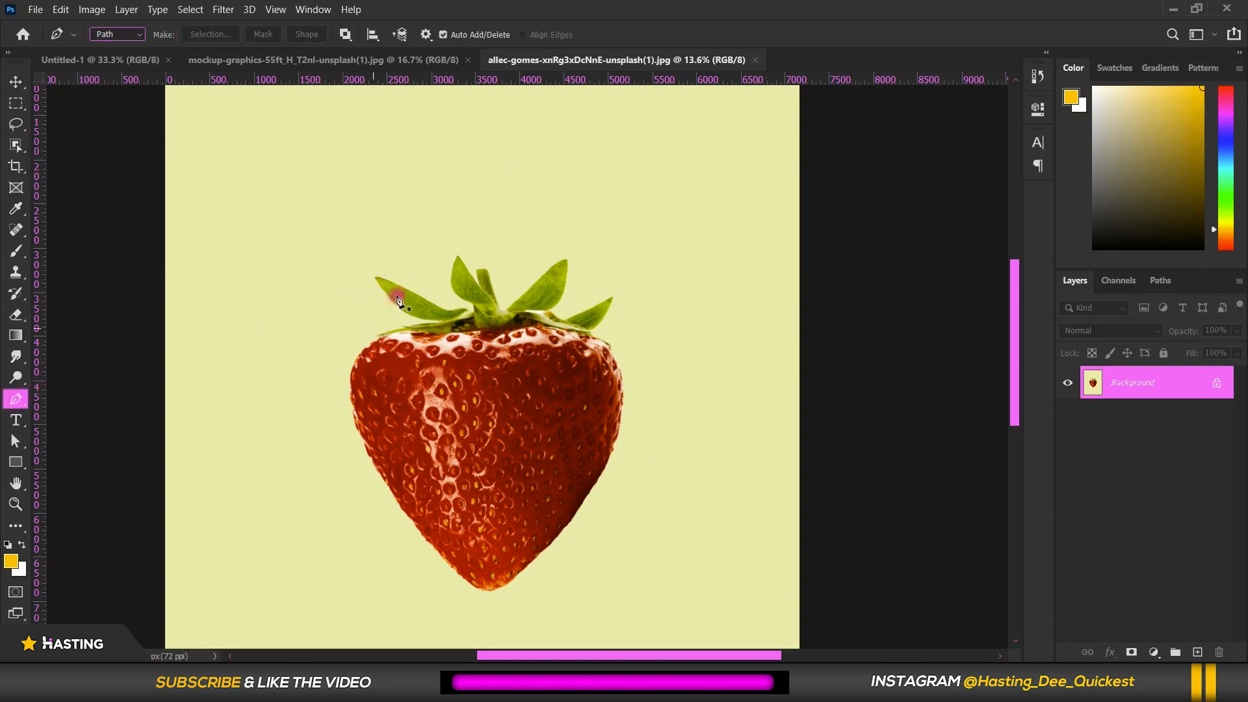
scroll(411, 272, "up", 3)
scroll(459, 294, "up", 5)
scroll(248, 275, "up", 5)
left_click(250, 274)
scroll(425, 333, "up", 4)
left_click_drag(328, 293, 450, 351)
left_click_drag(656, 461, 697, 486)
left_click_drag(801, 526, 831, 517)
- Continue the path around the strawberry's remaining leaves to the right shoulder of the fruit
left_click_drag(968, 525, 628, 472)
left_click_drag(657, 457, 548, 366)
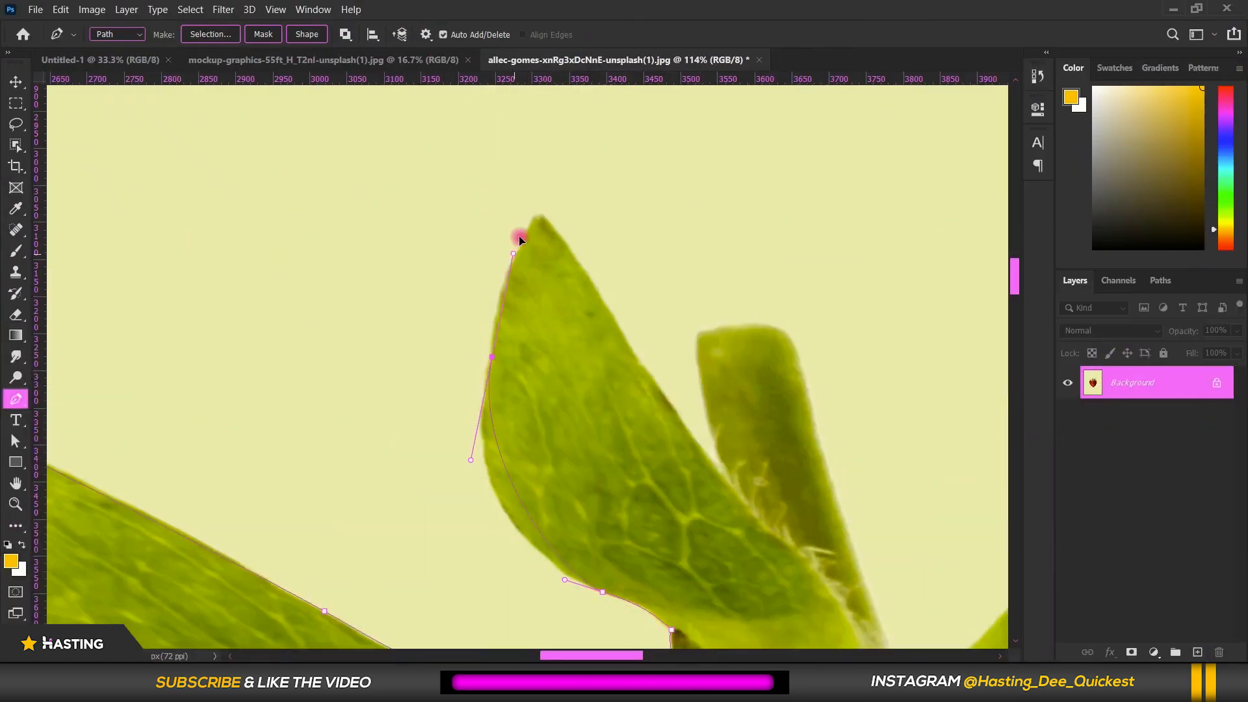
left_click_drag(575, 244, 572, 197)
left_click(608, 369)
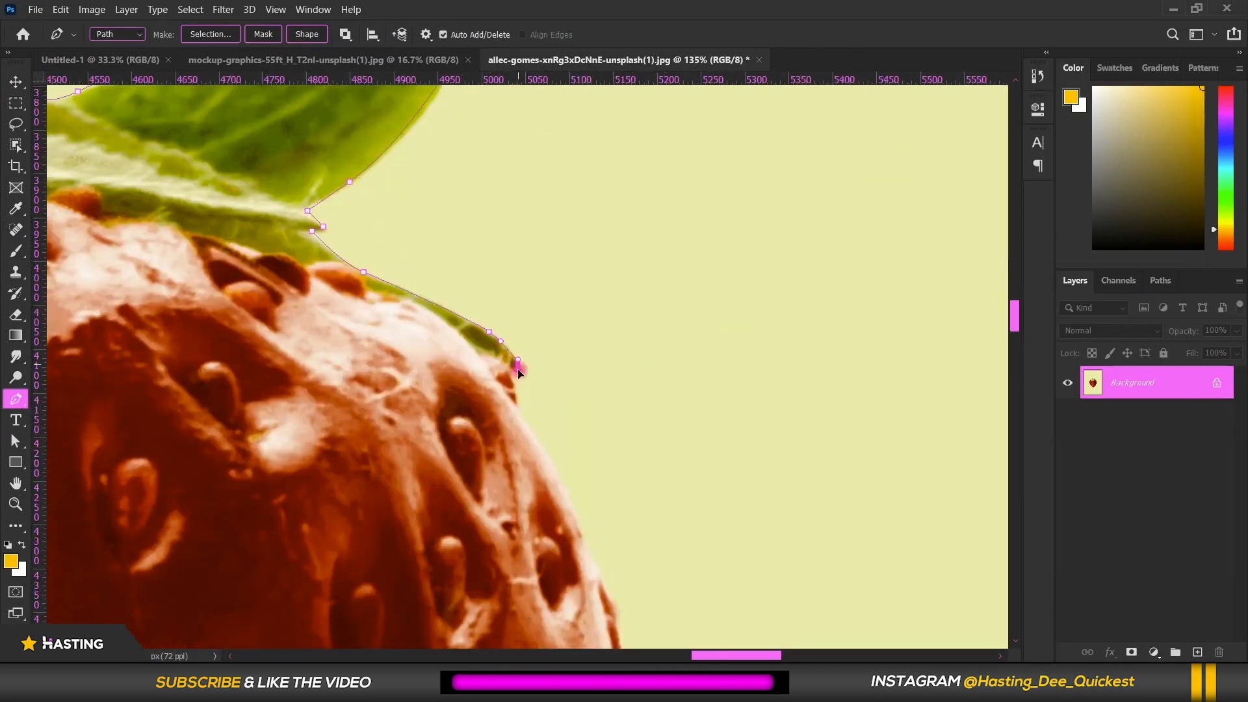
- Extend the path down the strawberry's right edge and around its bottom tip
left_click(543, 202)
left_click_drag(611, 321, 607, 334)
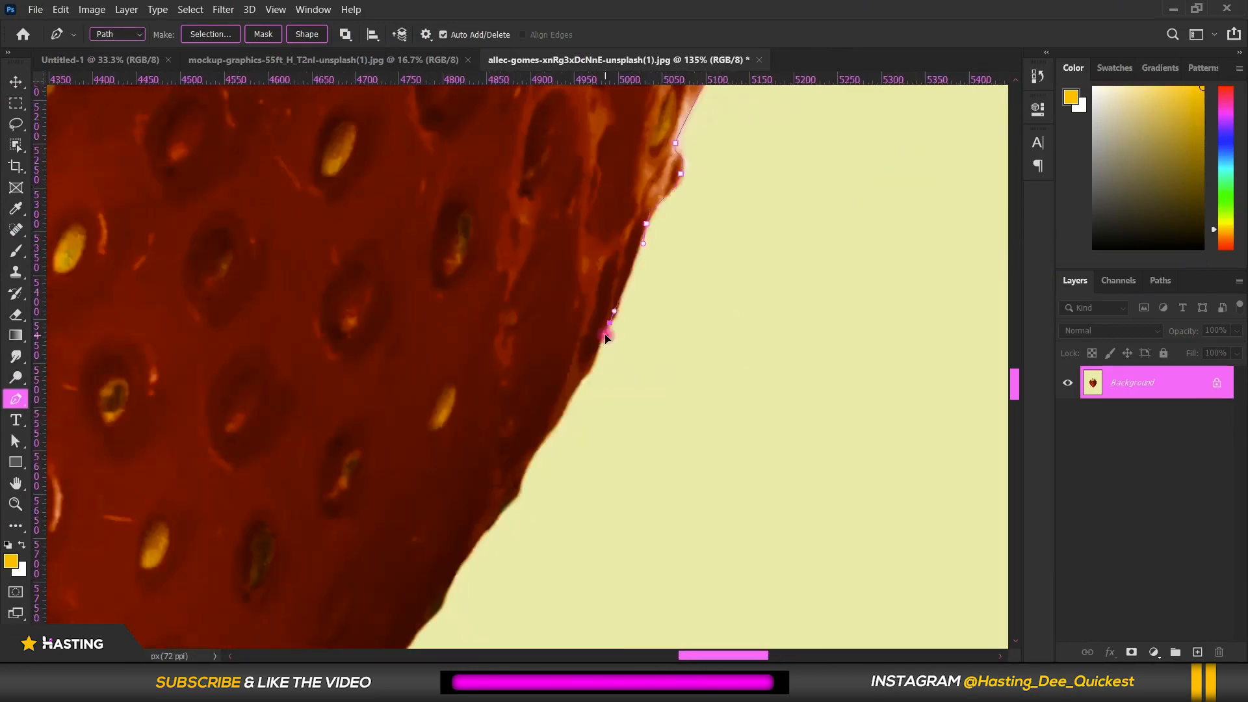
left_click_drag(735, 224, 712, 271)
left_click_drag(633, 356, 614, 379)
left_click_drag(631, 318, 634, 323)
left_click_drag(489, 405, 478, 403)
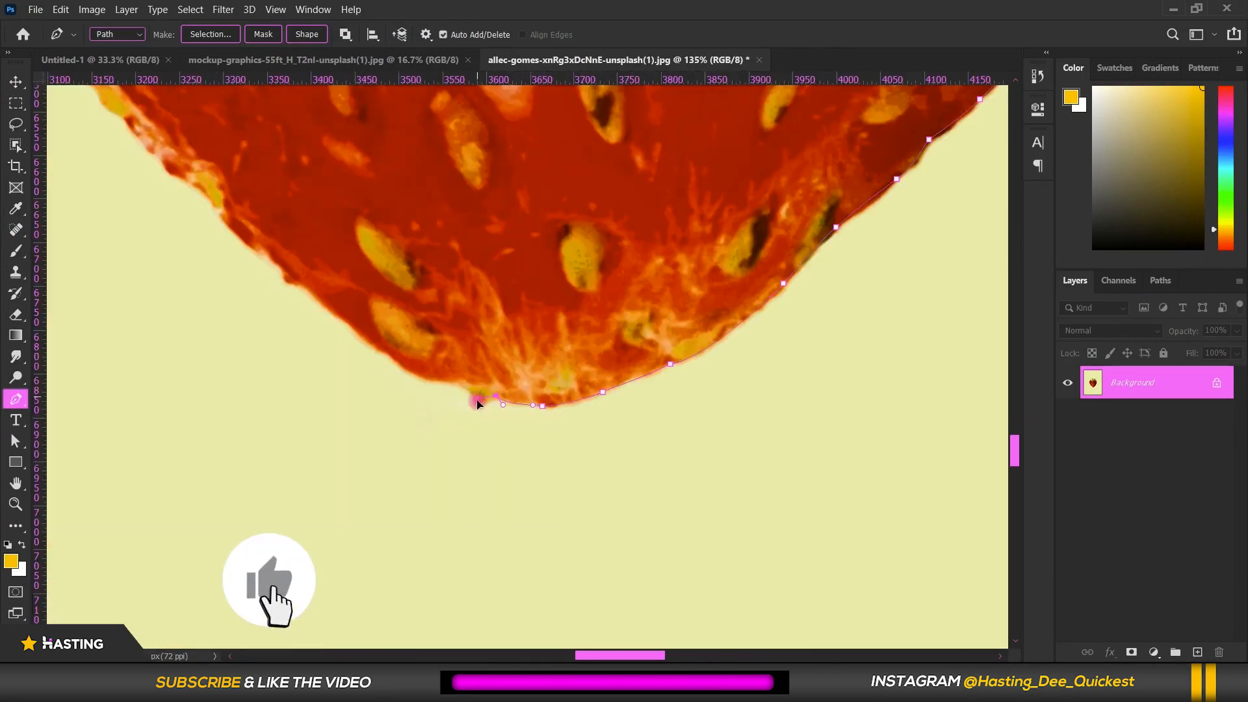
- Trace up the strawberry's left edge, close the path and use it to mask out the background
left_click_drag(426, 228, 423, 223)
left_click_drag(407, 169, 402, 164)
left_click_drag(648, 208, 644, 201)
left_click_drag(513, 237, 513, 230)
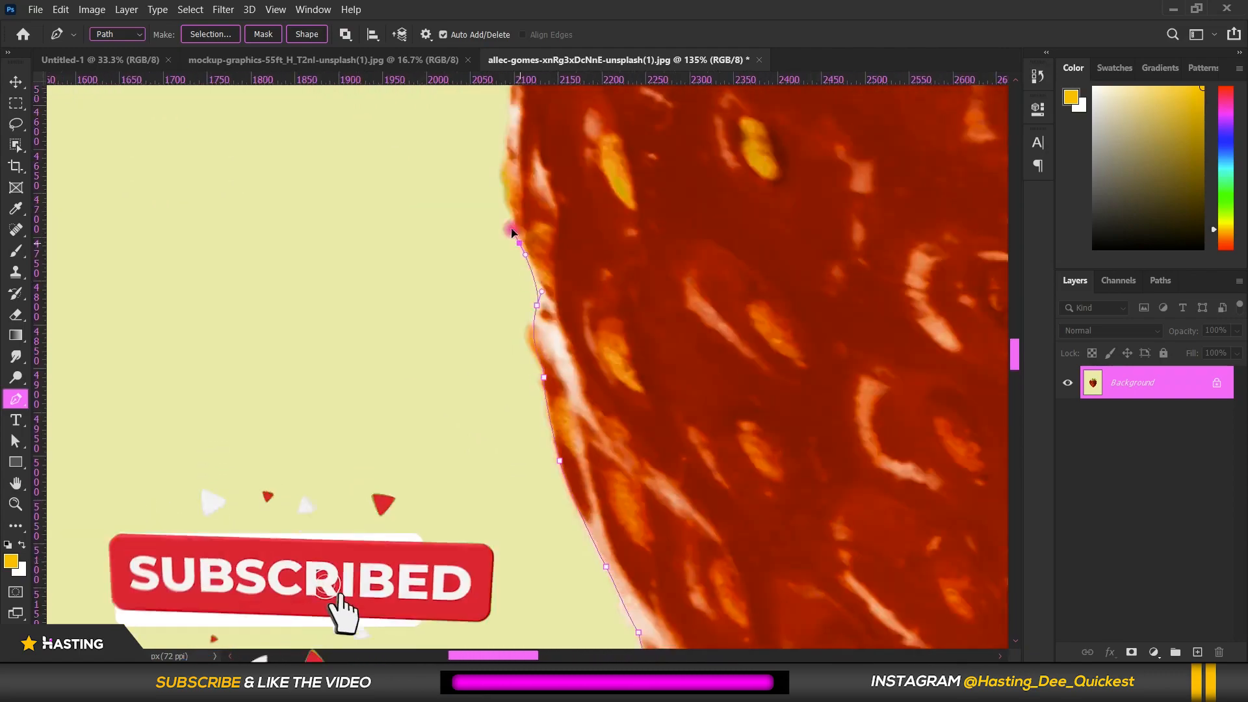
left_click(491, 340)
left_click(899, 390)
left_click(446, 212)
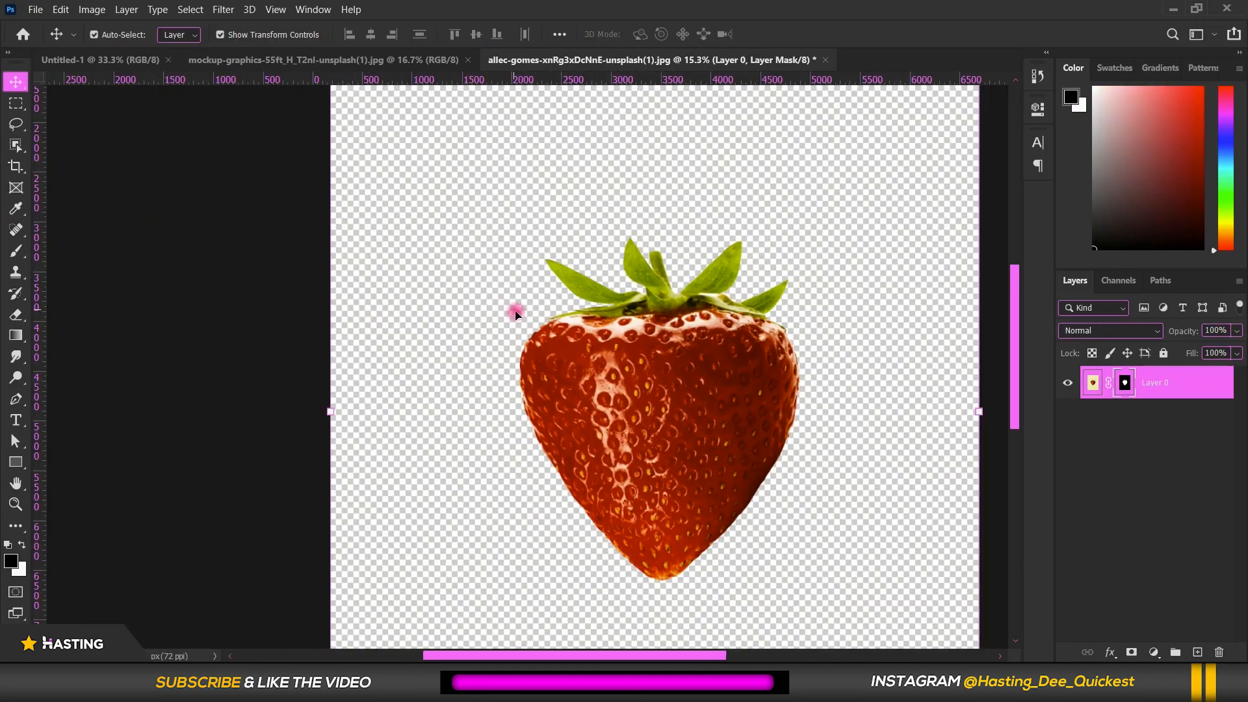
- Convert the masked strawberry layer to a smart object
scroll(516, 314, "down", 2)
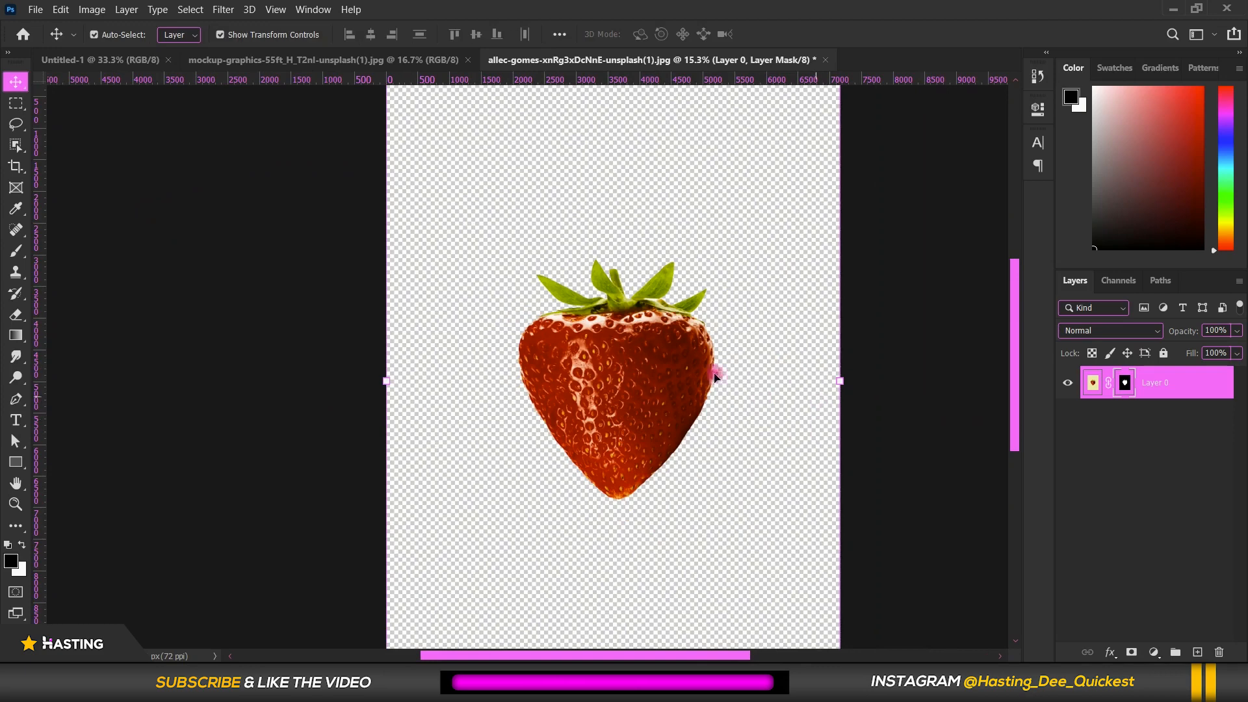
scroll(719, 350, "down", 2)
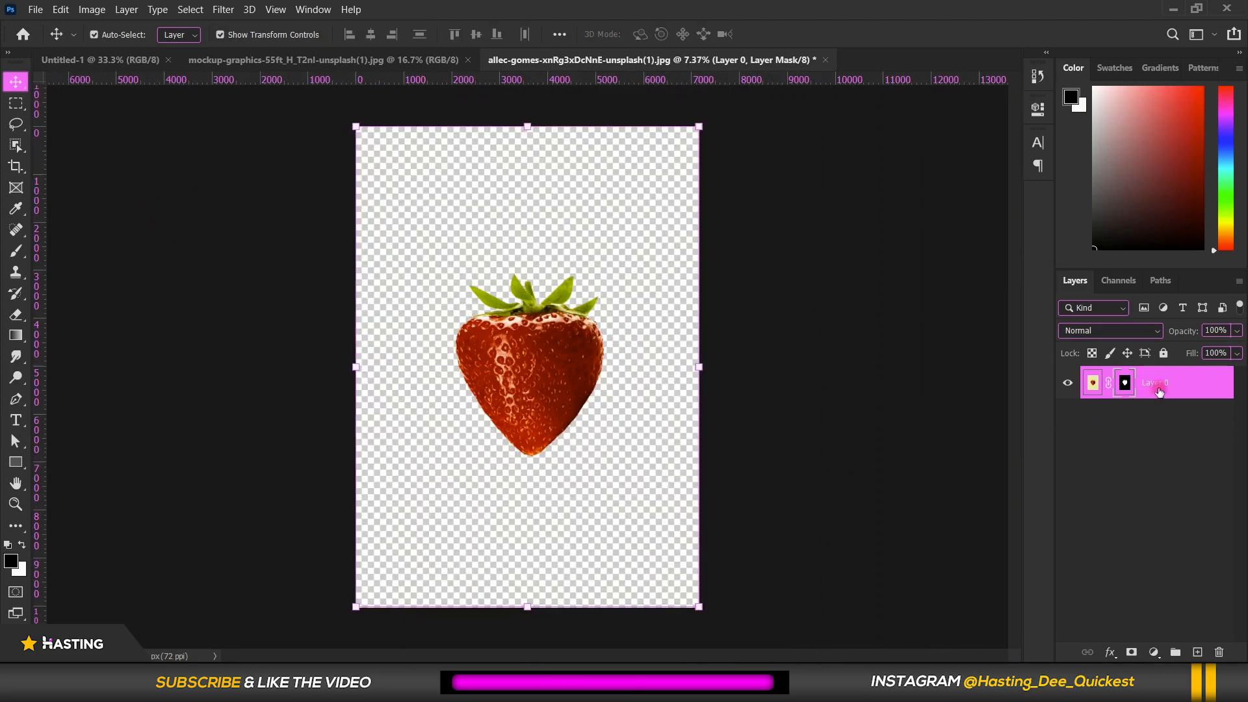
right_click(1200, 388)
left_click(1048, 209)
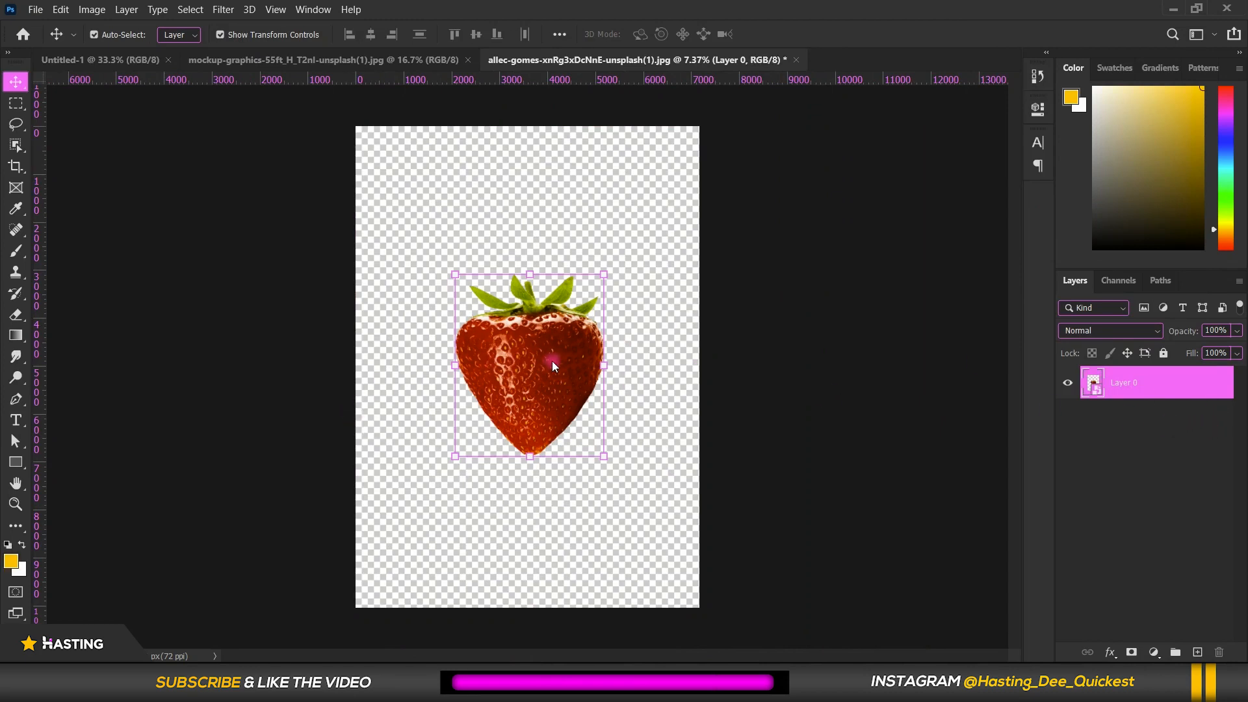
- Bring the strawberry smart object into the Untitled-1 document and resize it with Free Transform
mouse_move(556, 364)
left_mouse_down()
mouse_move(575, 403)
mouse_move(100, 39)
mouse_move(92, 66)
mouse_move(498, 325)
mouse_move(532, 364)
left_mouse_up()
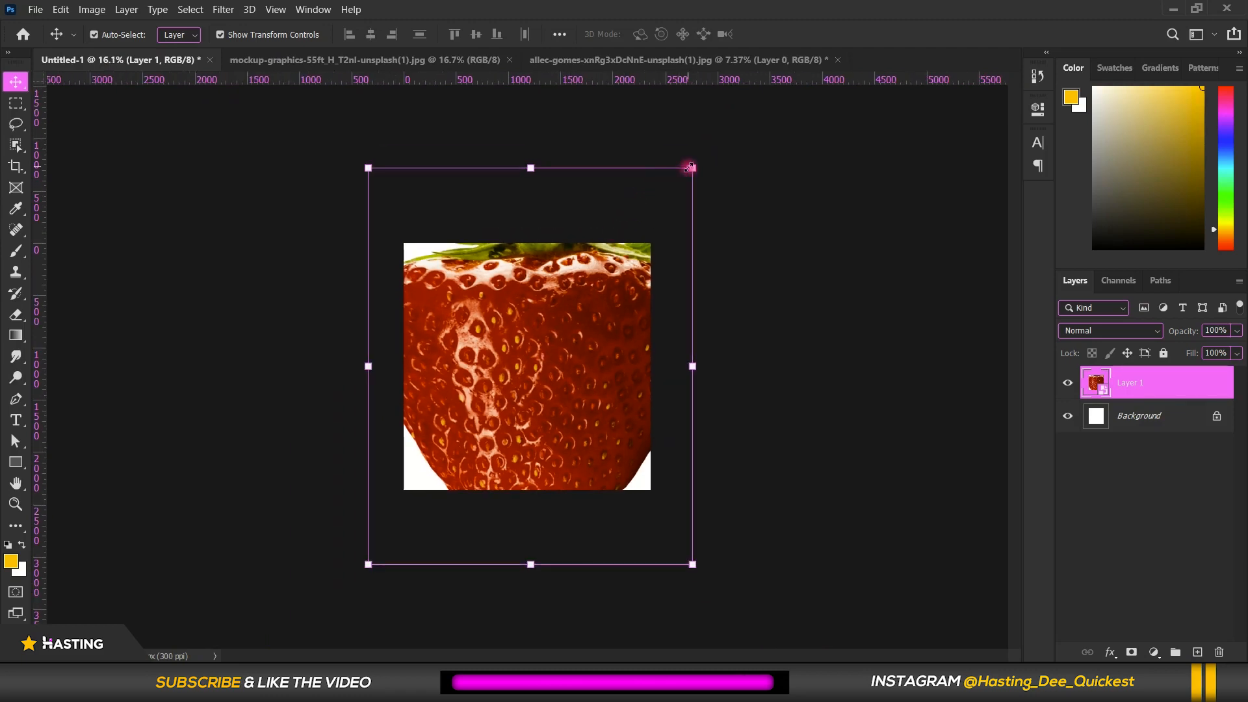
left_click_drag(692, 167, 589, 327)
scroll(543, 383, "up", 5)
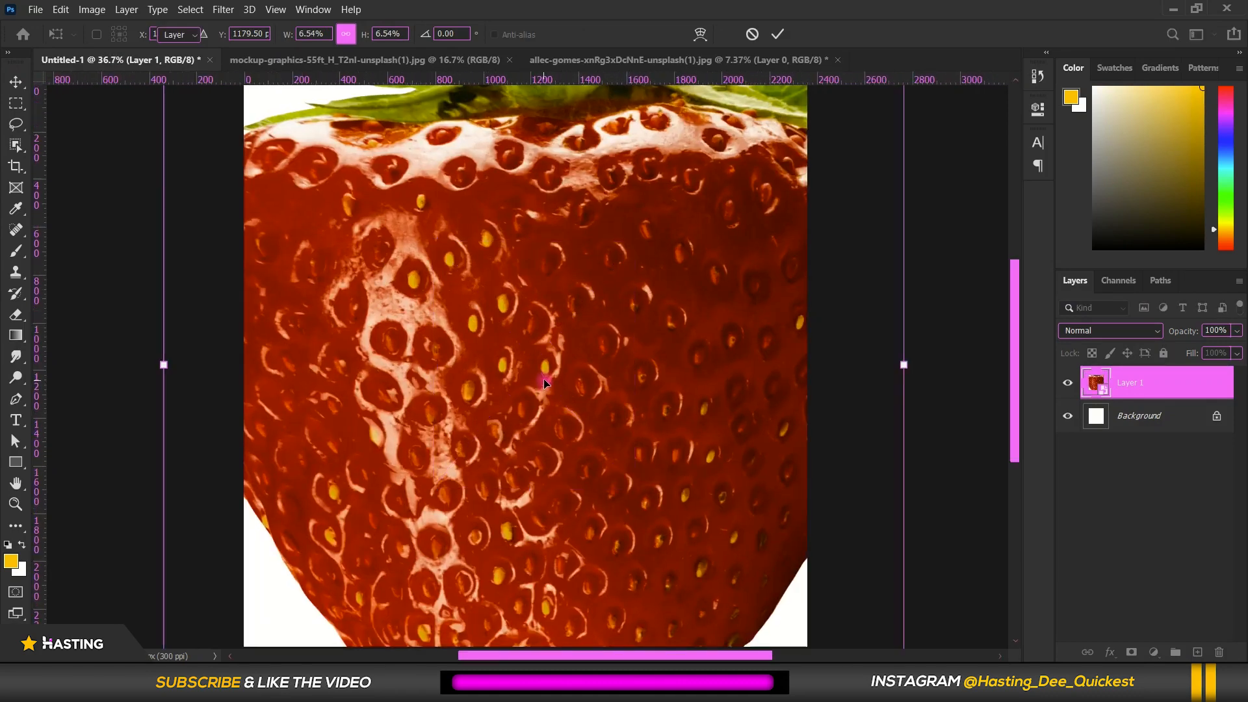
key("Return")
- Switch to the kiwi image and start a Pen tool path along the slice's top and upper-right edge
left_click(373, 60)
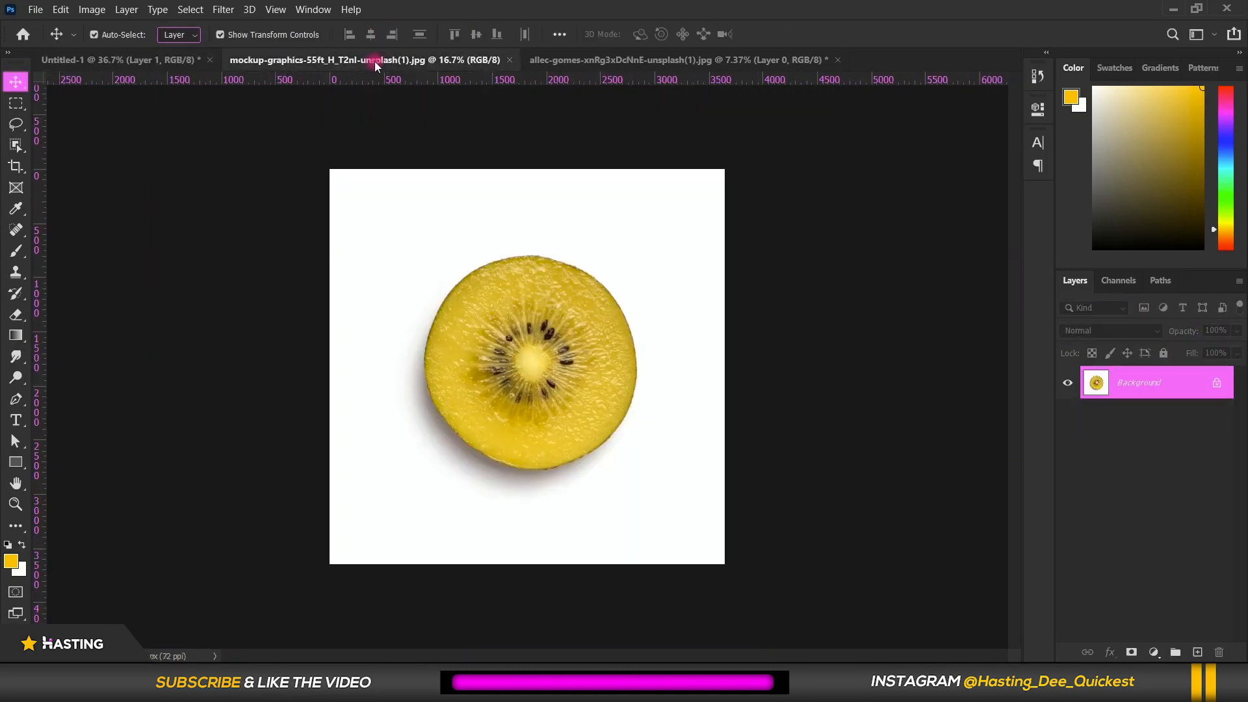
key("ctrl+0")
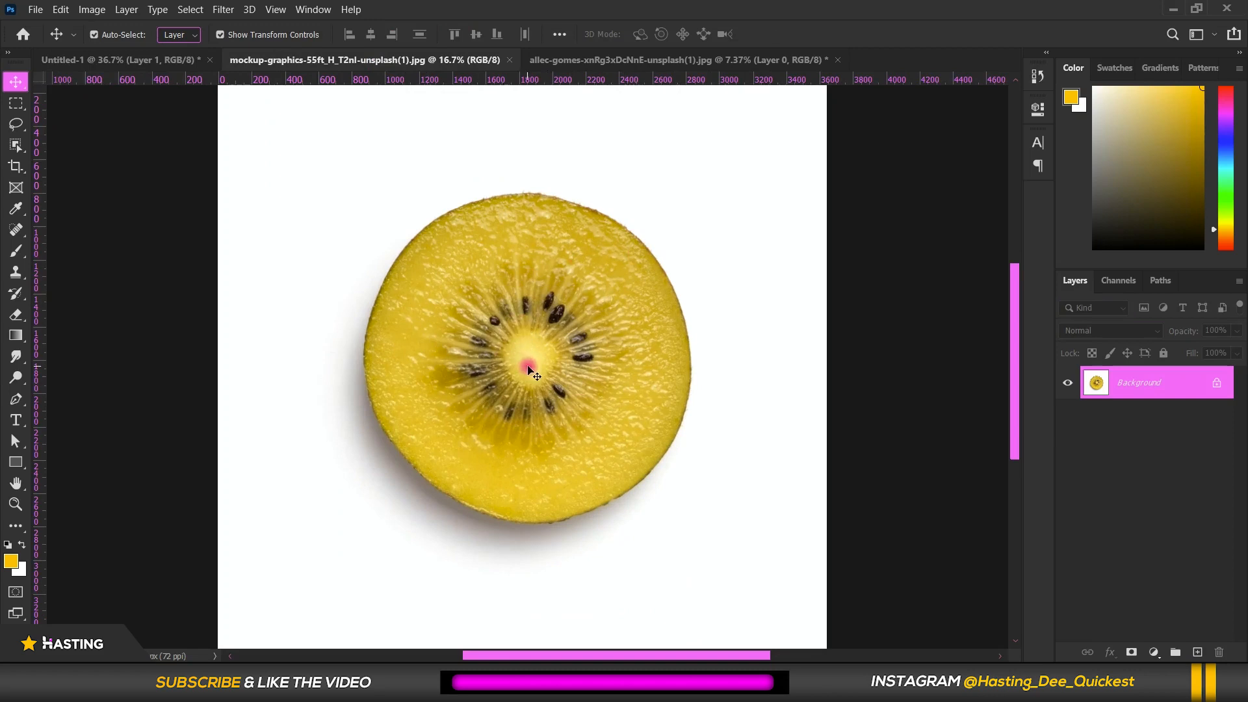
scroll(564, 376, "down", 1)
scroll(474, 298, "up", 3)
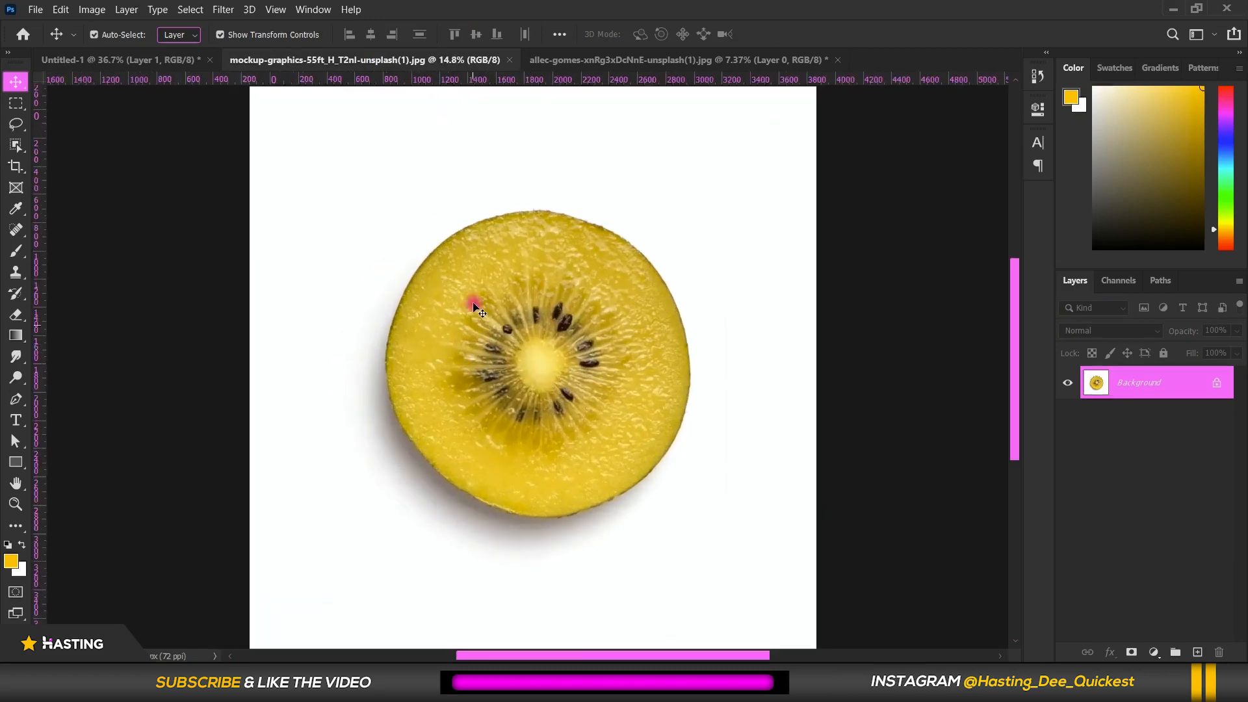
scroll(507, 208, "up", 2)
left_click(16, 400)
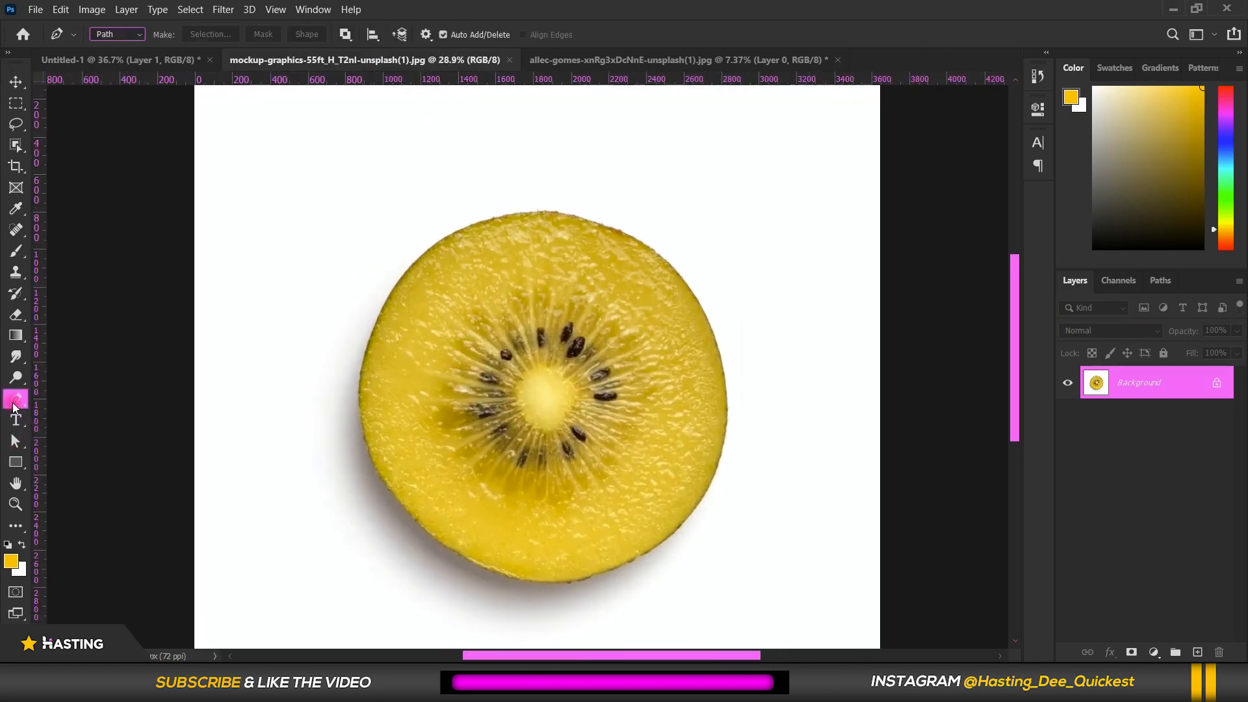
scroll(552, 203, "up", 2)
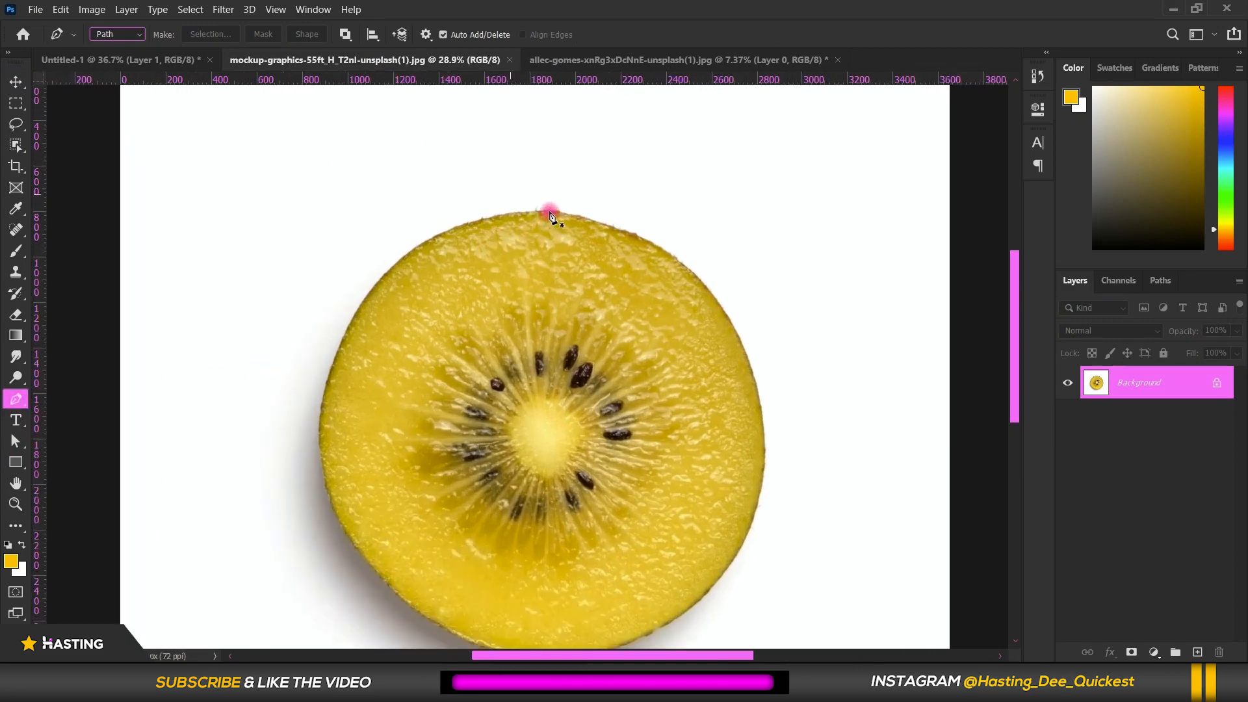
scroll(555, 198, "up", 5)
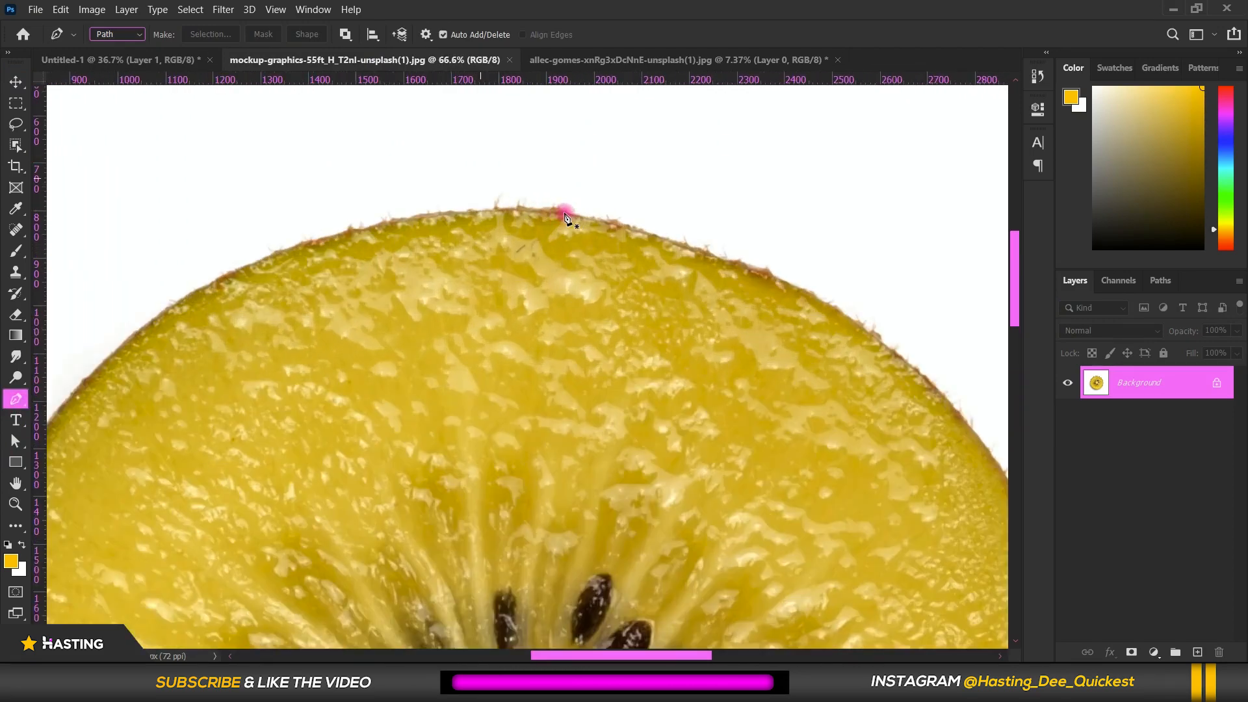
left_click_drag(563, 213, 637, 225)
left_click_drag(844, 305, 883, 330)
left_click_drag(884, 331, 399, 122)
- Continue the path down the kiwi slice's right edge and around to its bottom
left_click_drag(636, 441, 674, 203)
left_click_drag(678, 448, 660, 590)
left_click_drag(660, 590, 802, 233)
left_click_drag(602, 472, 487, 547)
left_click_drag(487, 548, 812, 263)
left_click_drag(543, 339, 440, 340)
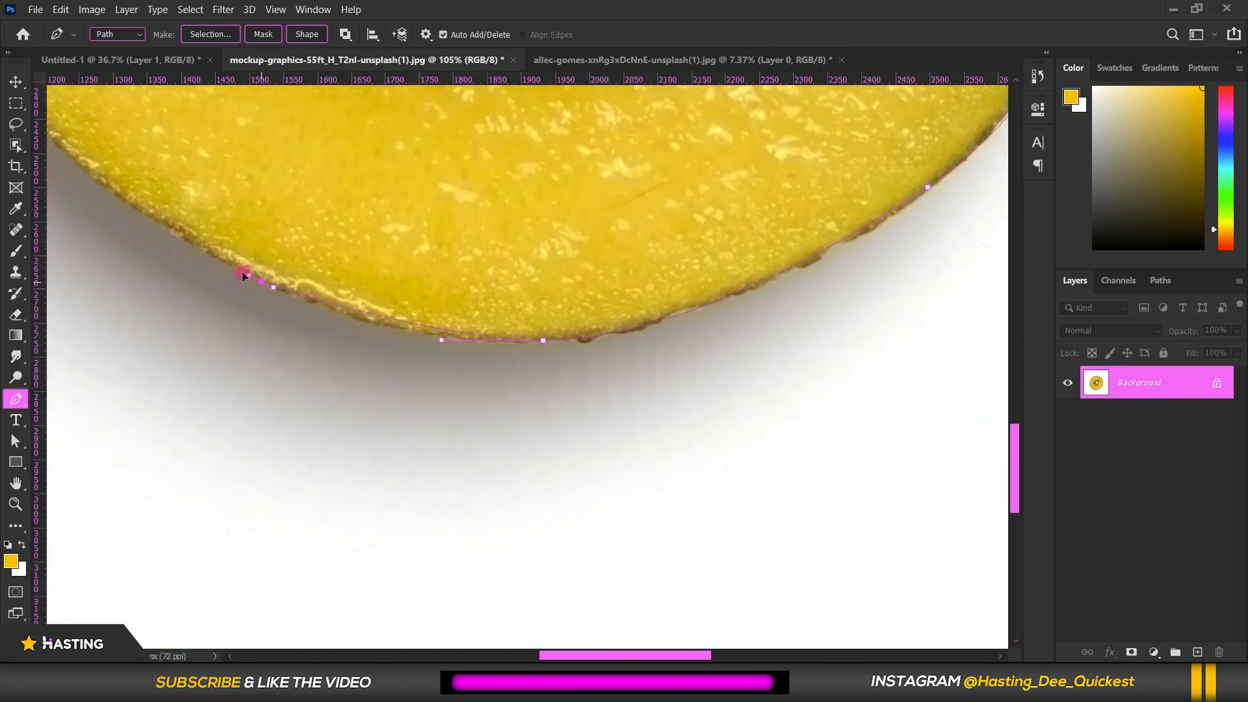
- Trace the kiwi slice's lower-left and left edges back to the top and close the path
left_click_drag(262, 281, 160, 228)
left_click_drag(194, 218, 835, 459)
left_click_drag(639, 321, 558, 231)
left_click_drag(558, 231, 661, 466)
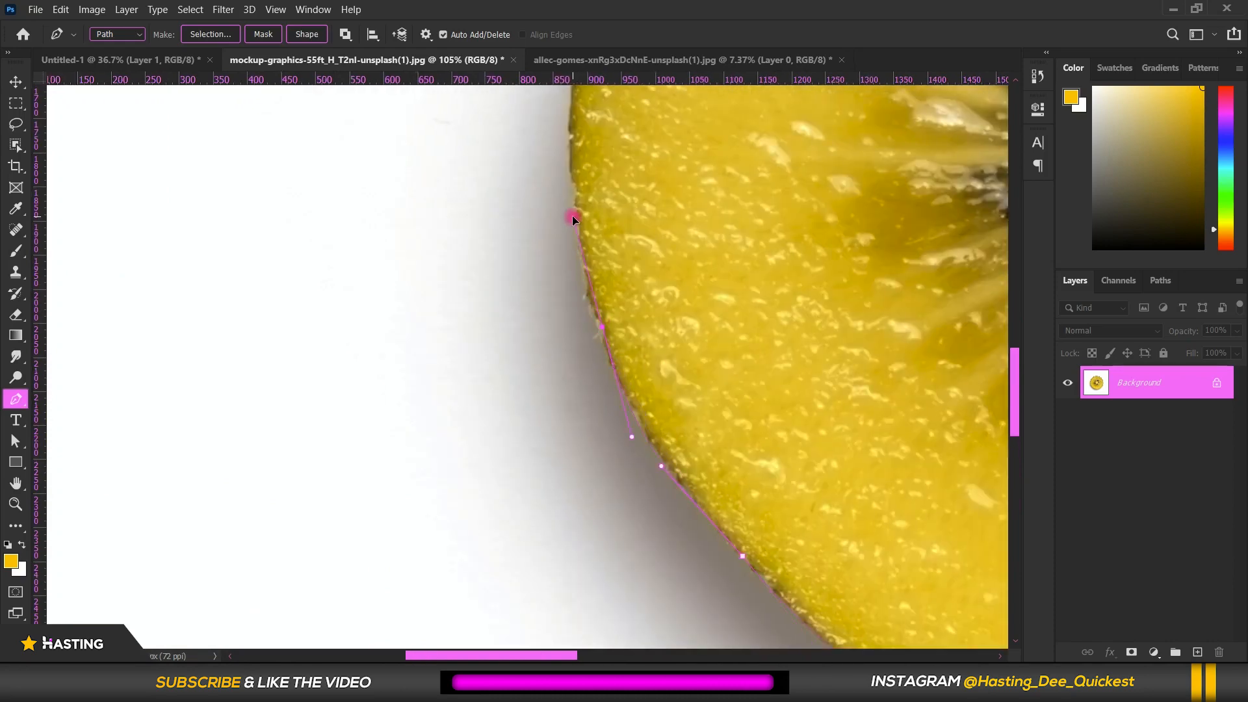
left_click_drag(572, 130, 615, 559)
left_click_drag(668, 314, 393, 411)
left_click_drag(569, 245, 424, 334)
left_click_drag(767, 294, 923, 311)
- Use the closed kiwi path to mask out the background and convert the layer to a smart object
key("ctrl+0")
right_click(608, 195)
left_click(650, 256)
left_click(704, 161)
left_click(1131, 652)
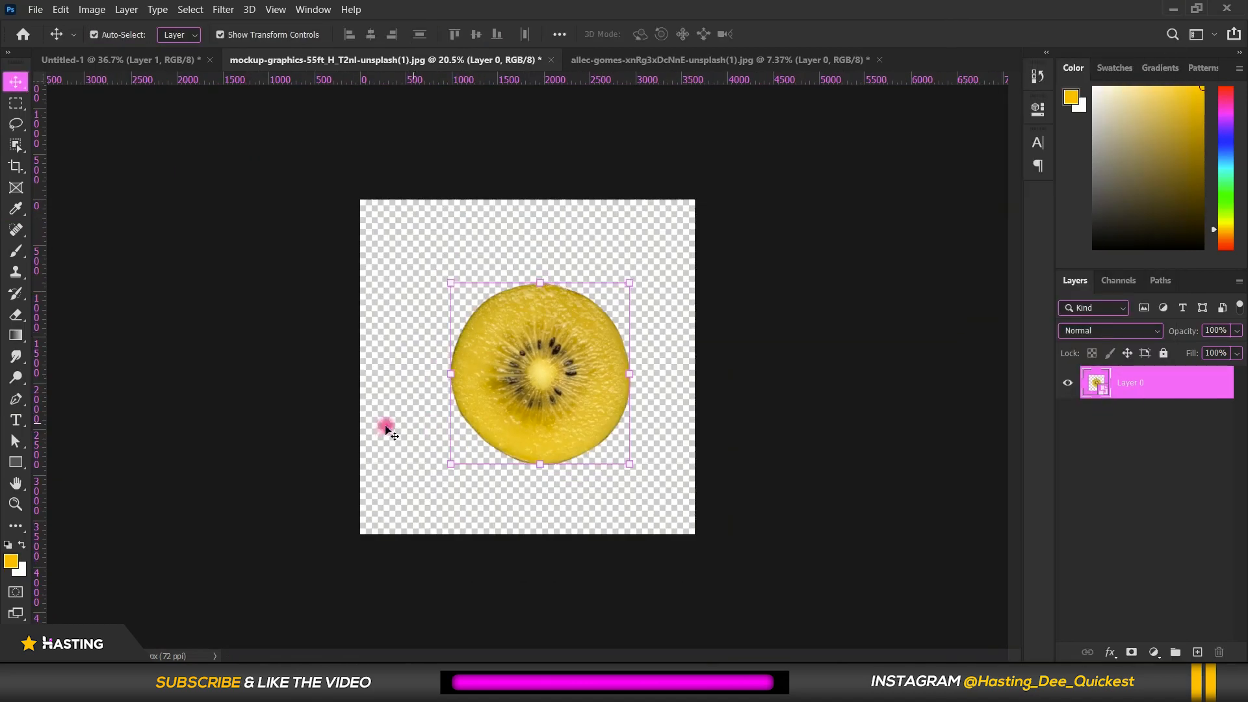
- Move the kiwi cutout slightly up and to the left on the canvas
key("ctrl+0")
left_click_drag(556, 375, 523, 356)
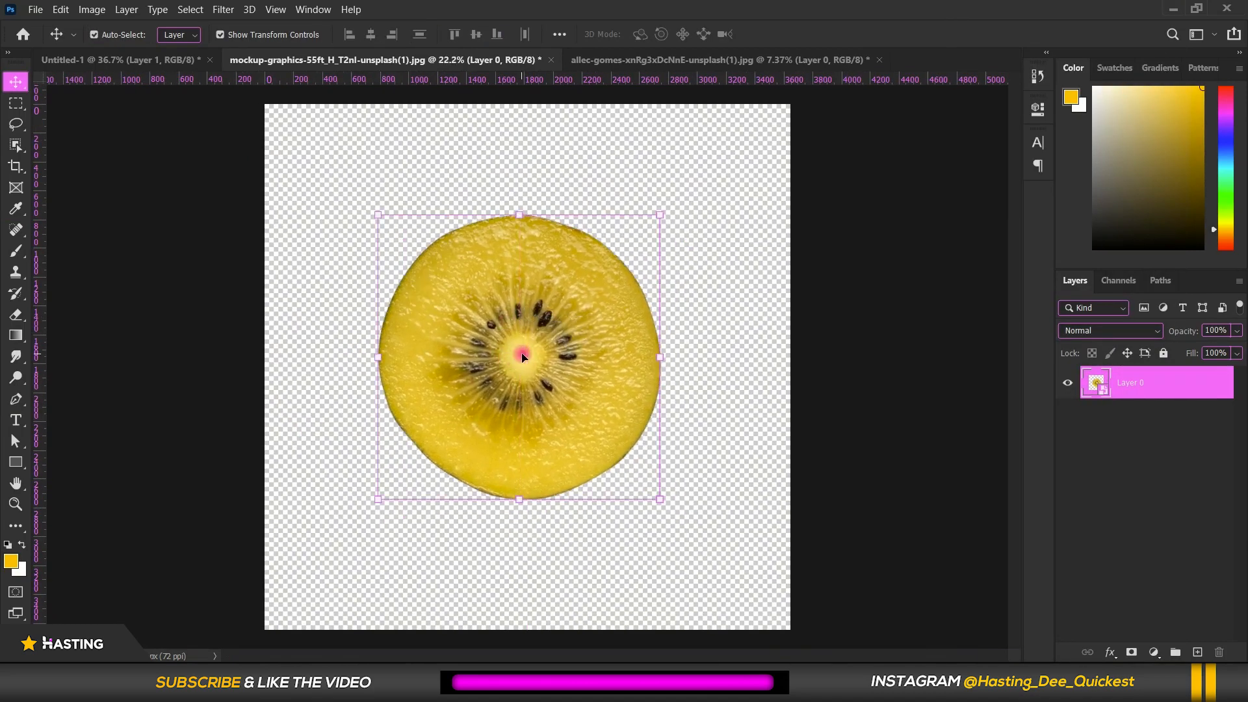
- Add a Hue/Saturation adjustment layer above the kiwi and set its Hue to +28
left_click(1155, 652)
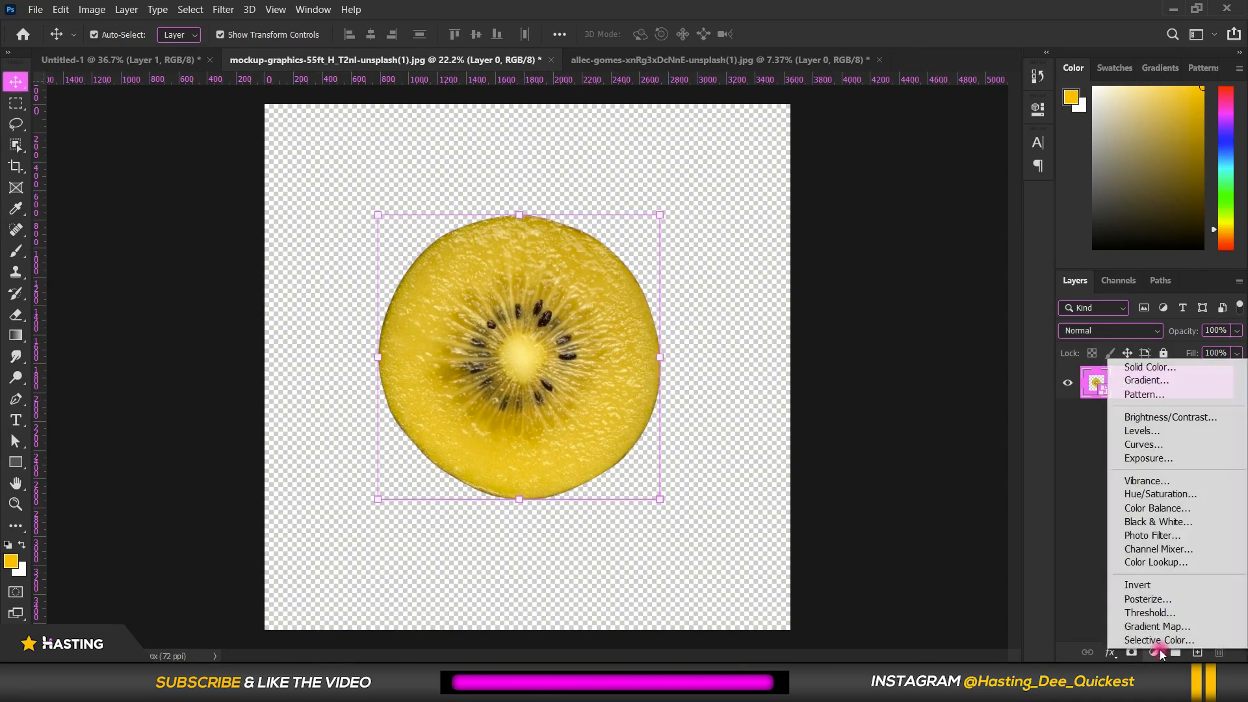
left_click(1160, 494)
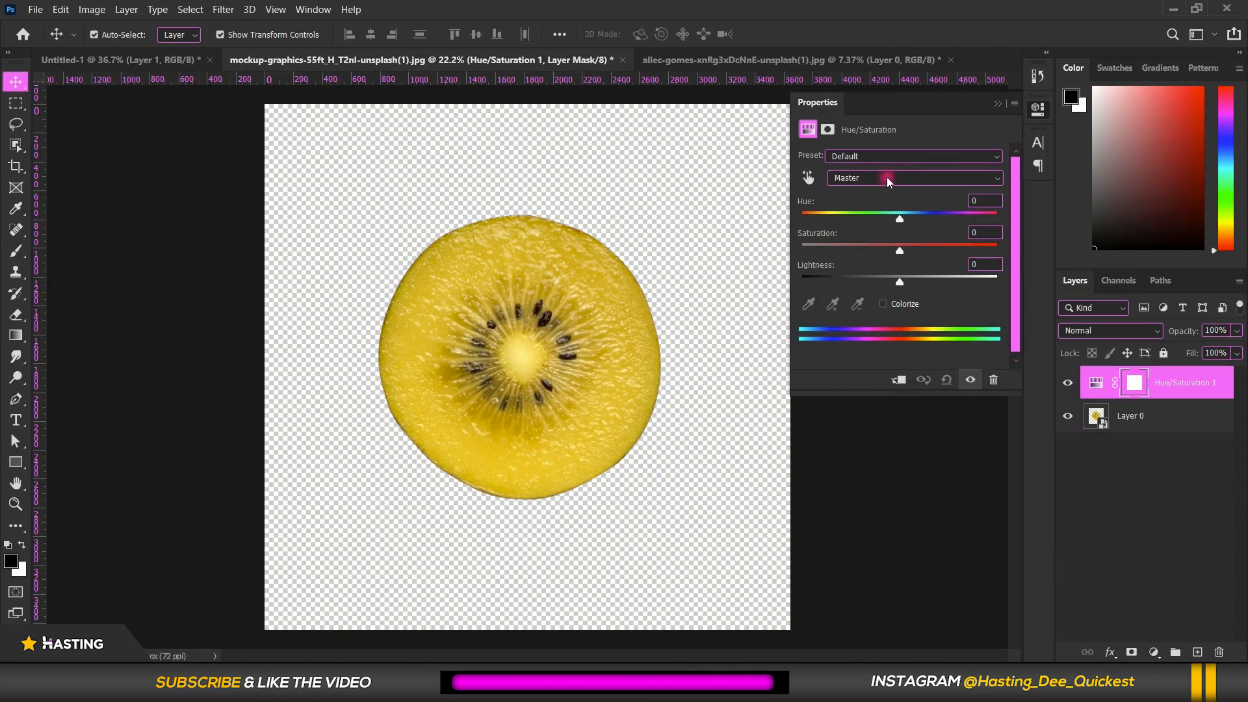
mouse_move(902, 216)
left_mouse_down()
mouse_move(840, 224)
mouse_move(915, 222)
left_mouse_up()
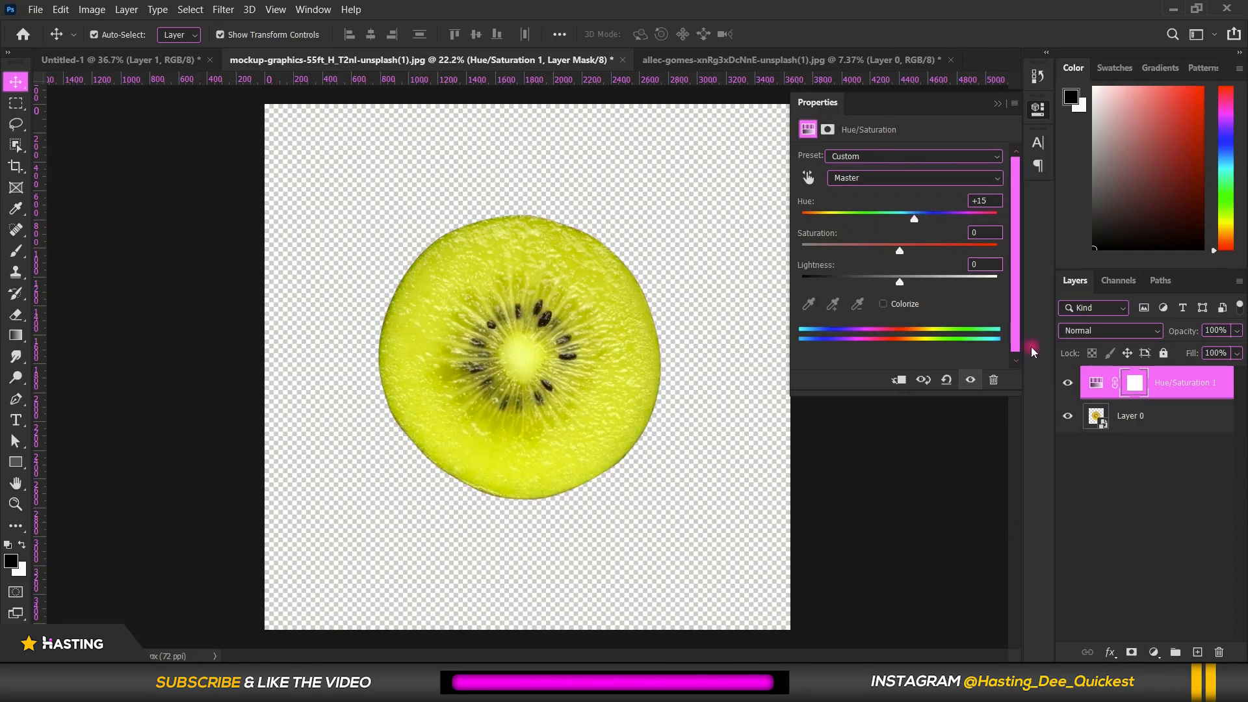
left_click(1066, 385)
left_click(1065, 385)
scroll(512, 326, "down", 3)
scroll(496, 293, "up", 2)
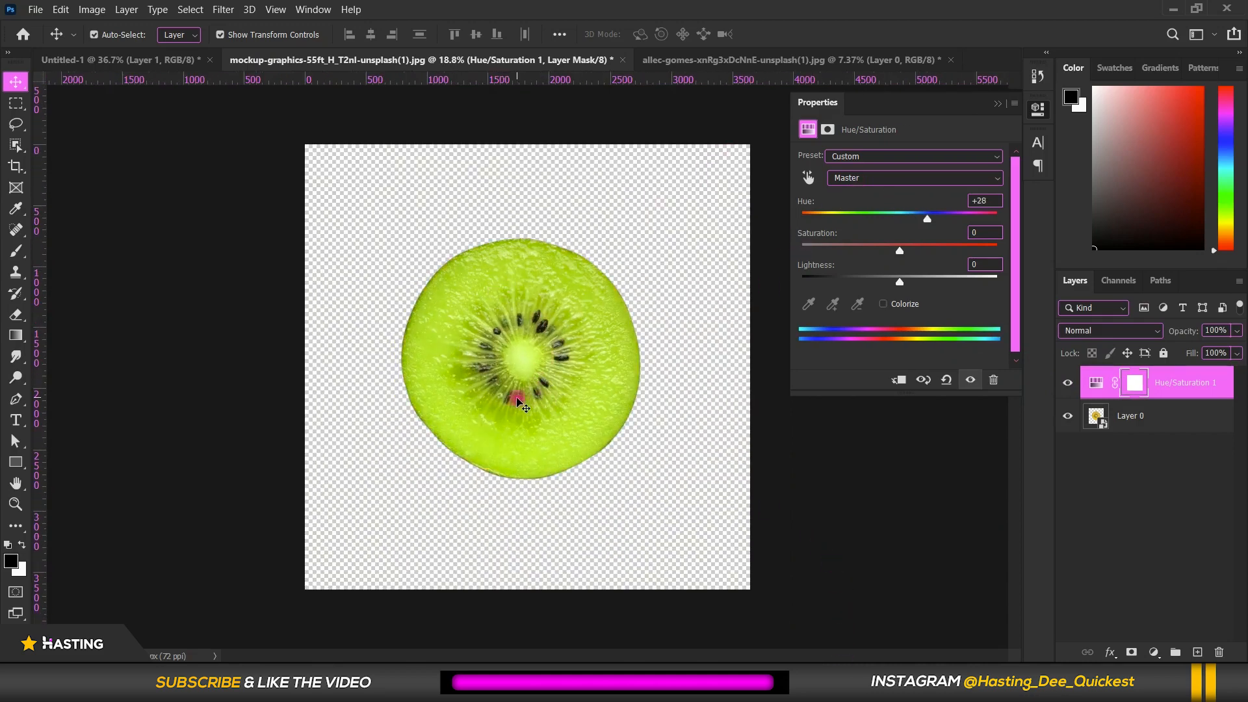
scroll(522, 396, "up", 2)
scroll(522, 397, "down", 3)
- Add a Levels adjustment clipped to the kiwi layer, lower its white output level to 235 and compare the result
left_click(1178, 428)
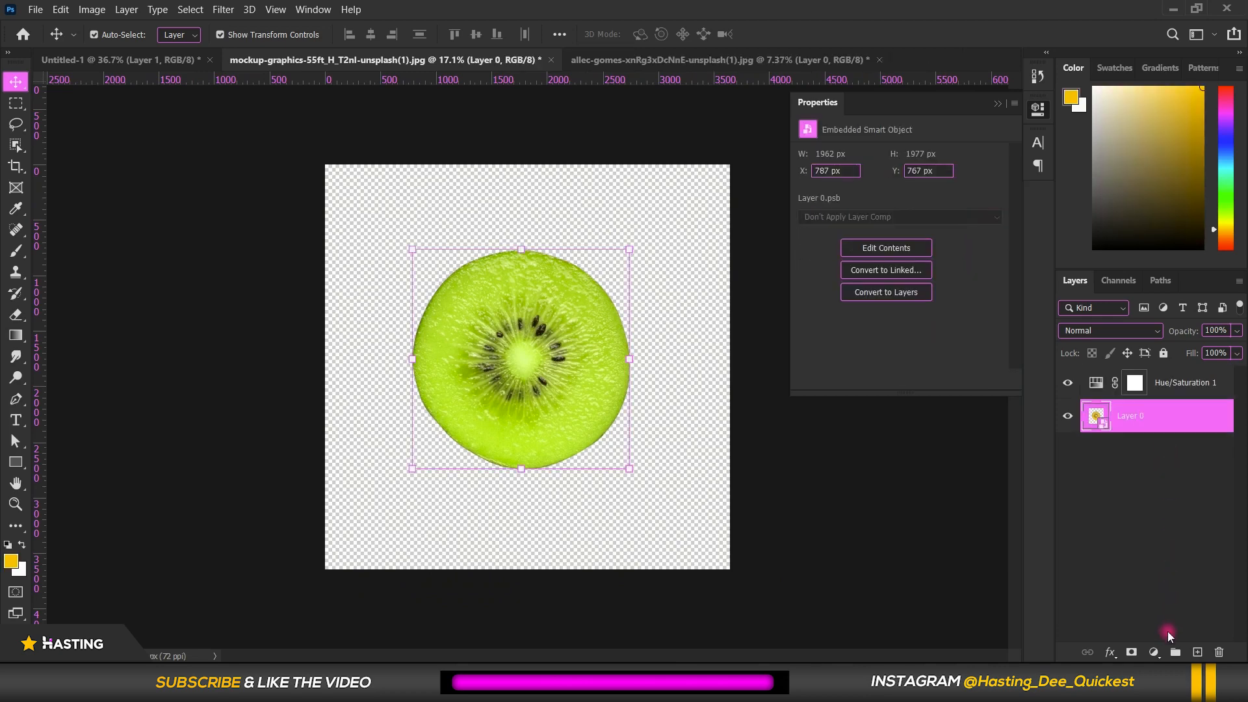
left_click(1156, 653)
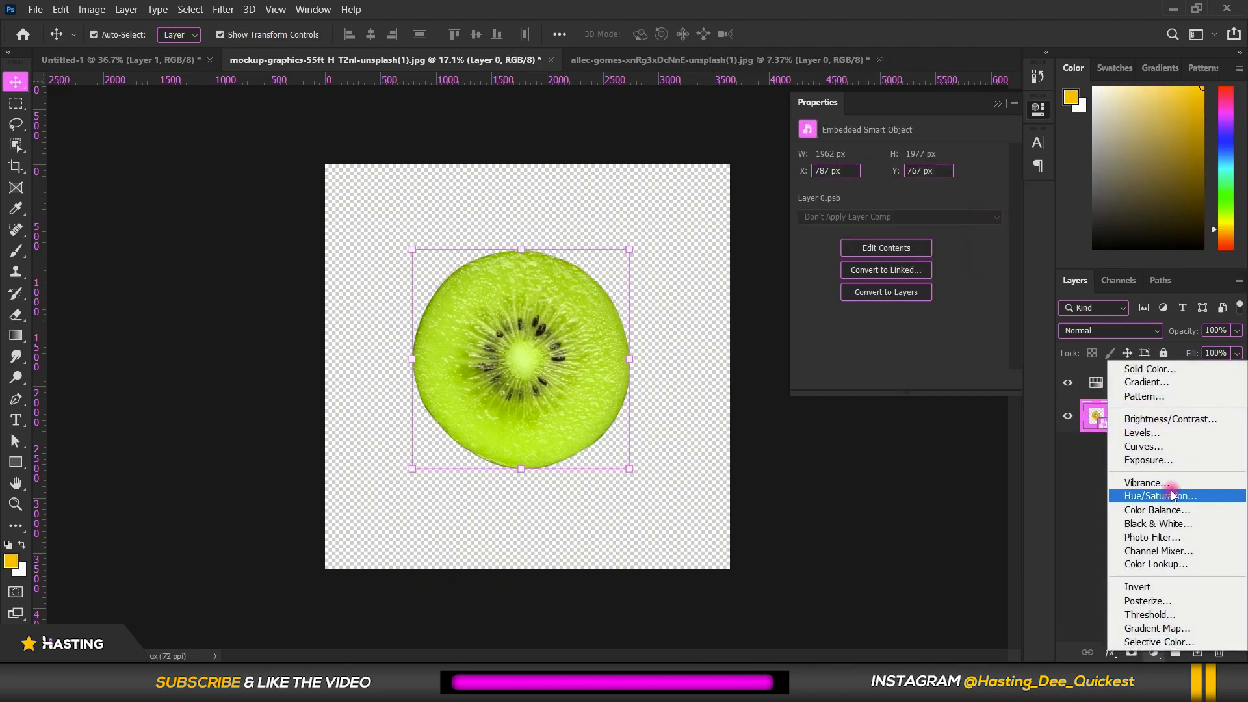
left_click(1160, 432)
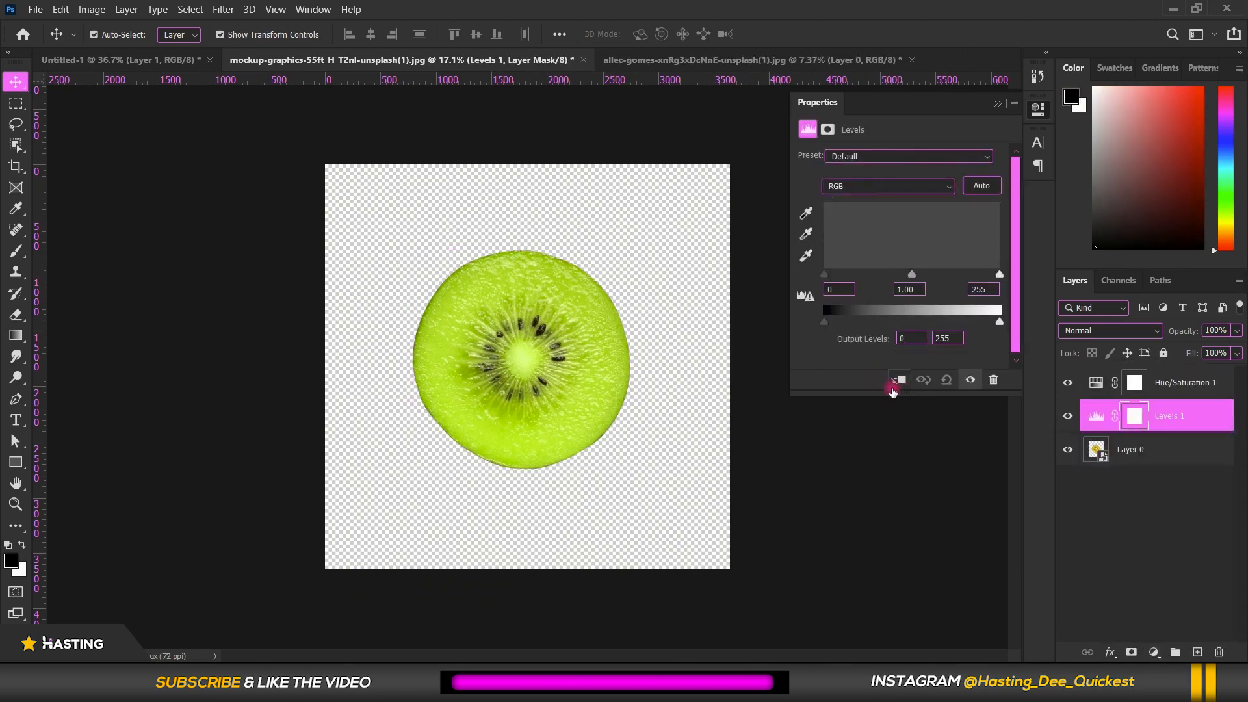
left_click(898, 381)
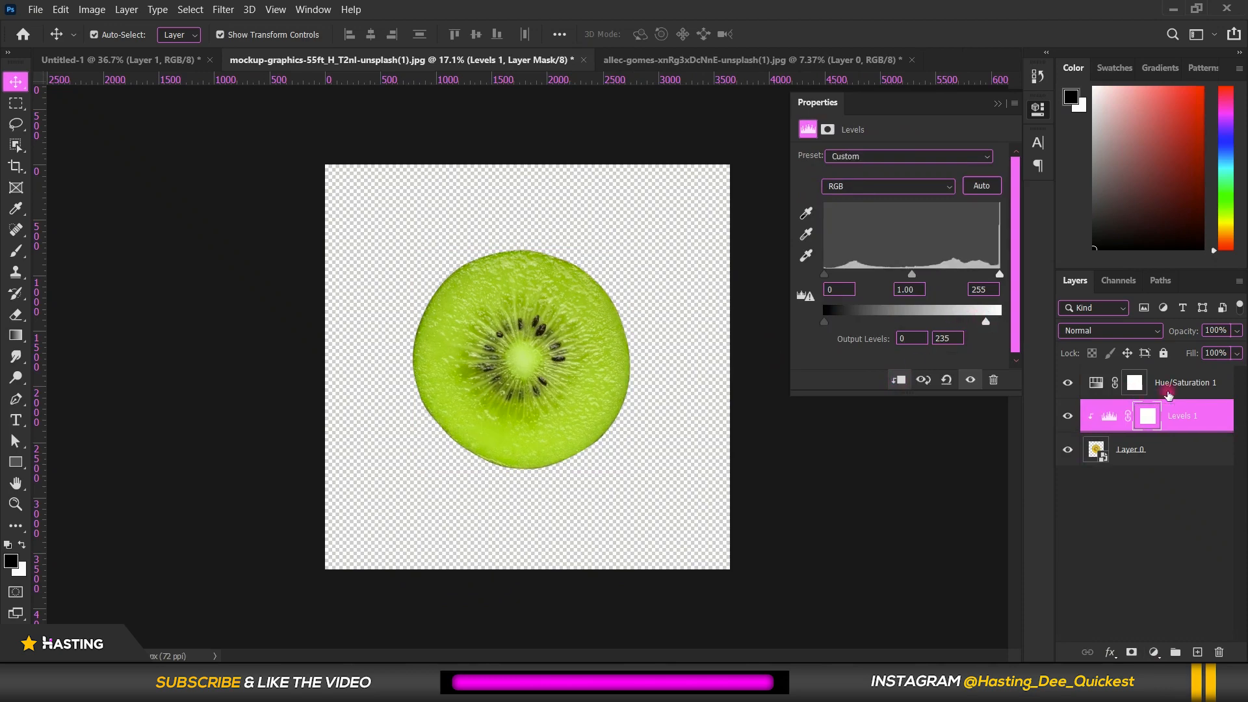
left_click(1168, 392)
left_click(1067, 419)
left_click(1067, 419)
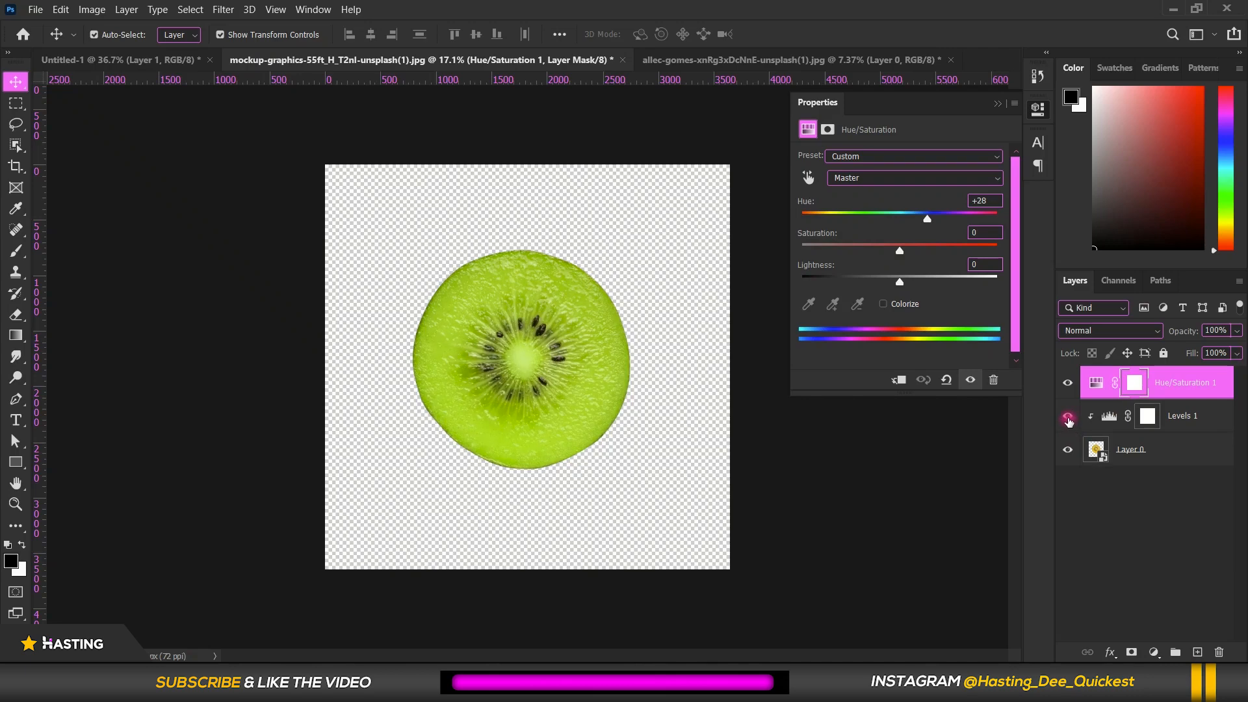
- Combine the Hue/Saturation, Levels and kiwi layers into a single smart object
left_click(1177, 466, "shift")
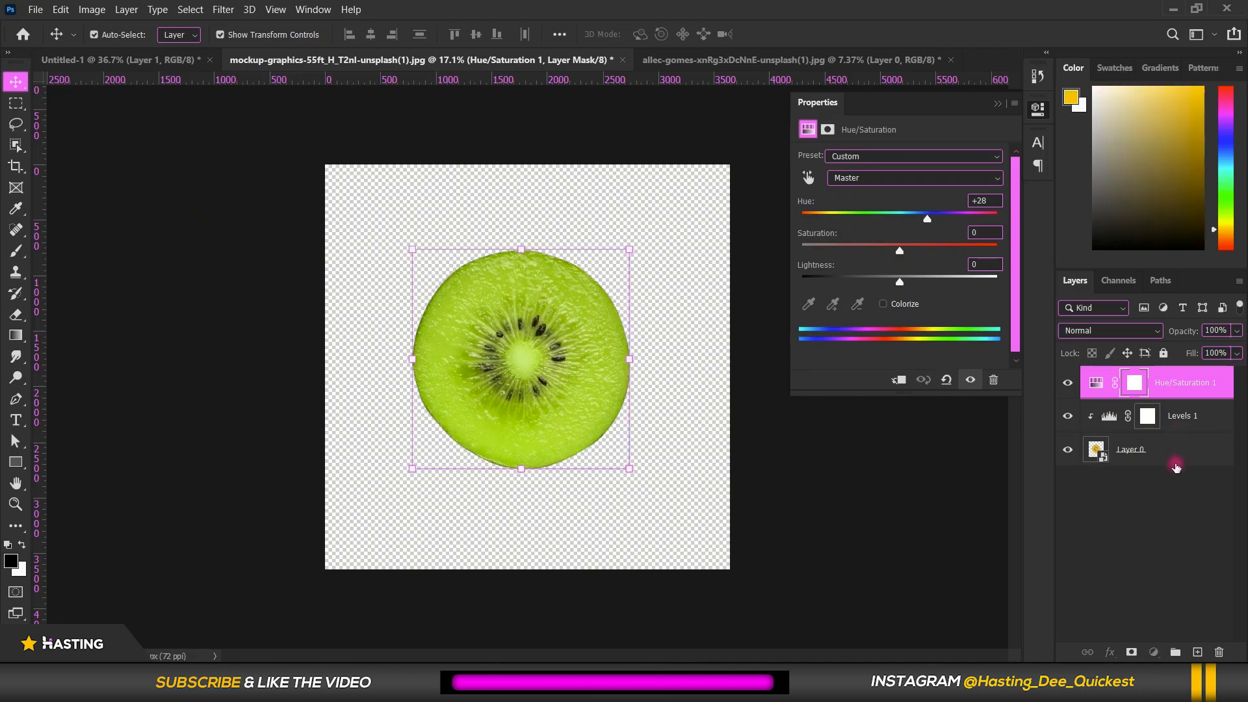
right_click(1179, 384)
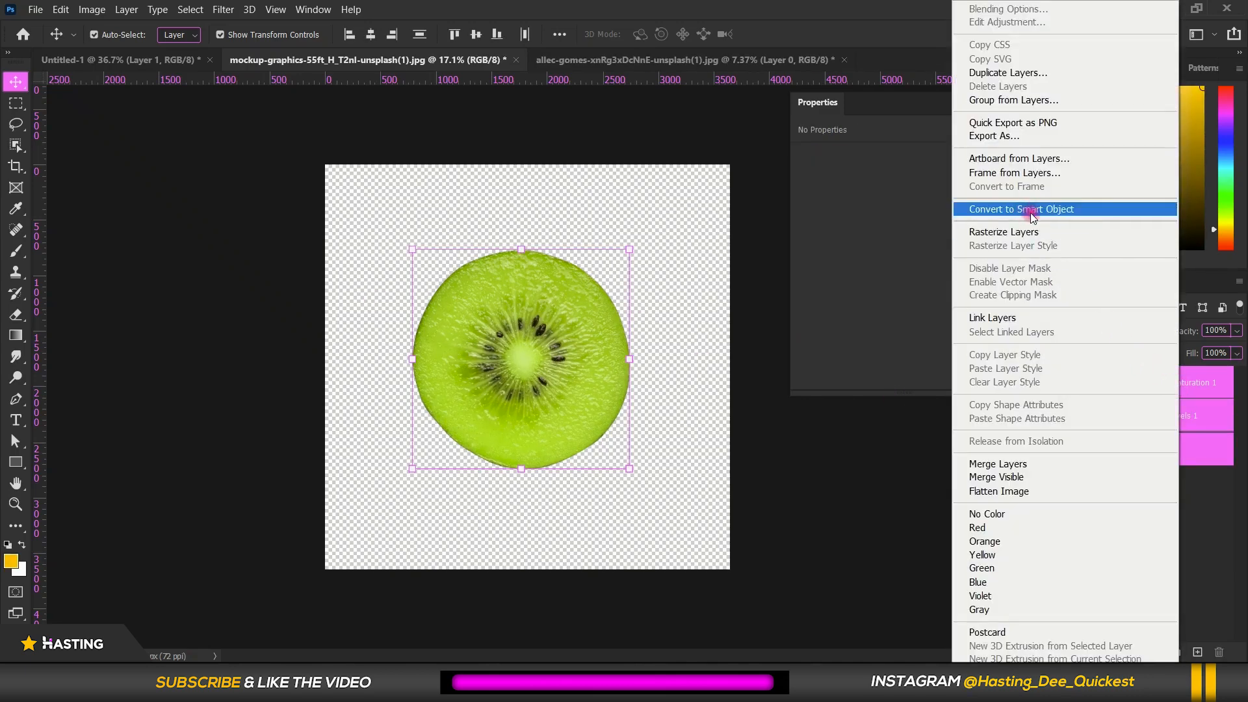
left_click(1036, 209)
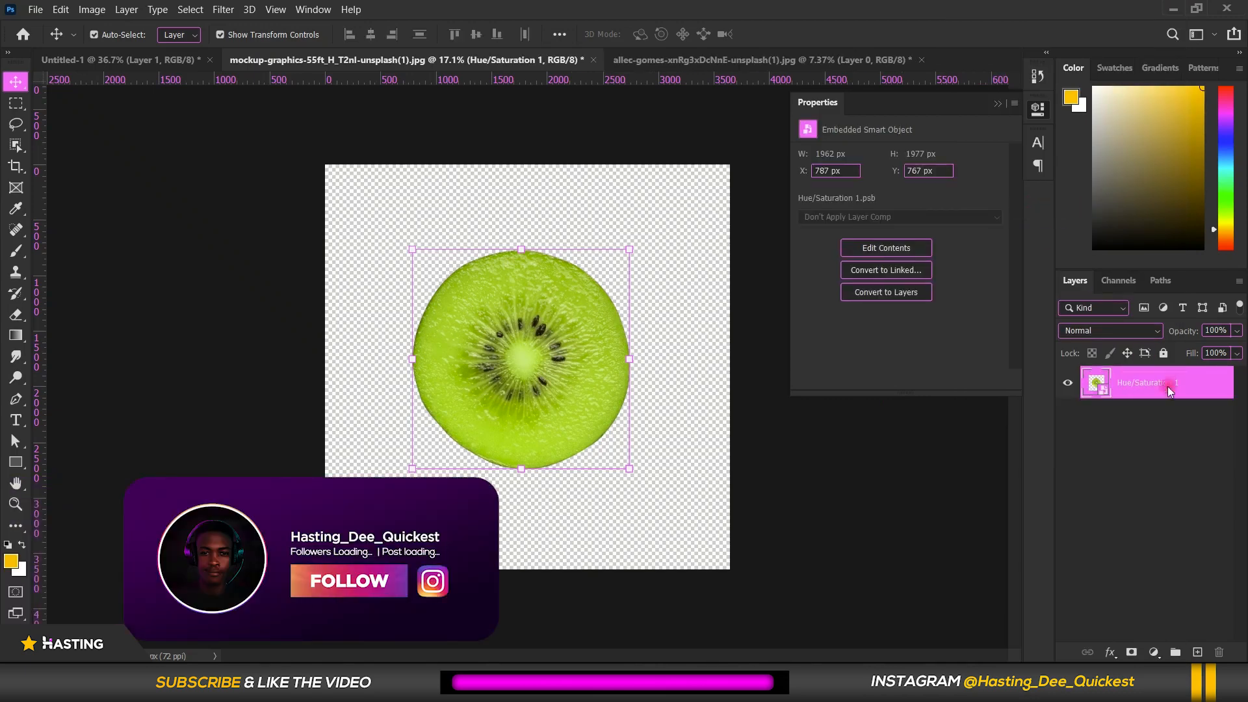
- Bring the kiwi smart object into the Untitled-1 document, scale it down to about 781 px wide and place it near the canvas's upper-left corner
left_click_drag(520, 354, 352, 221)
key("ctrl+minus")
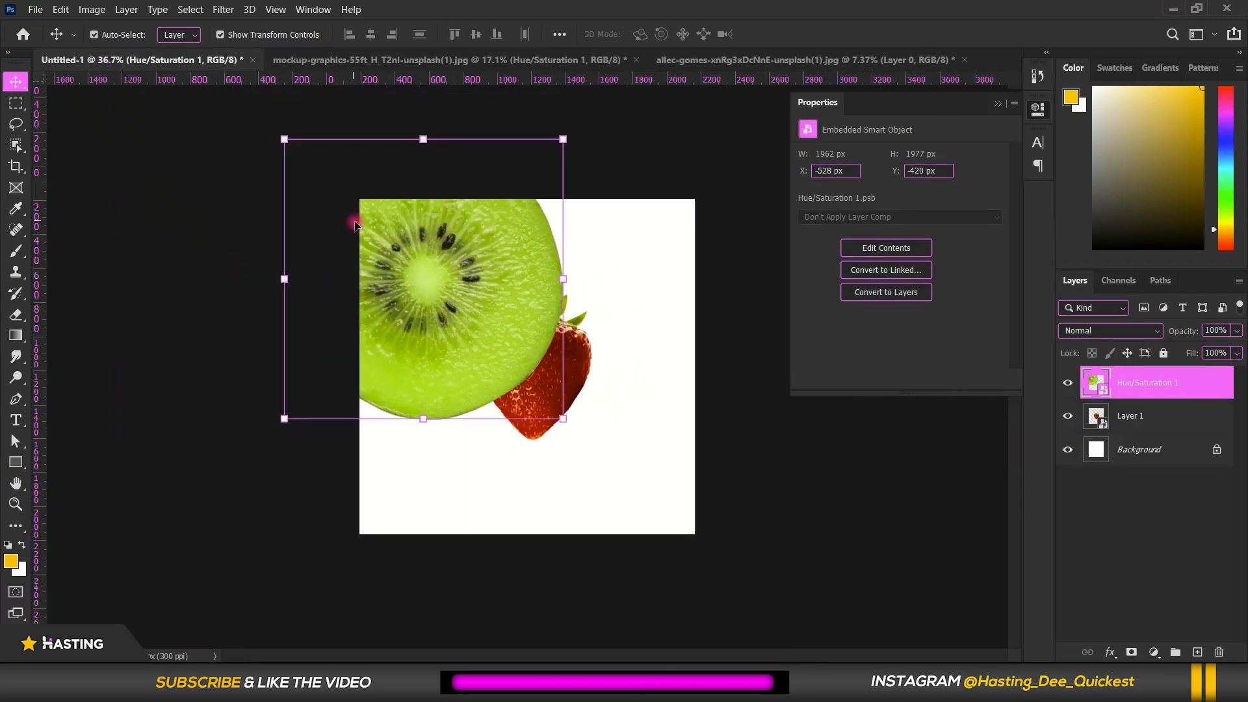
left_click_drag(563, 139, 394, 308)
left_click_drag(395, 358, 500, 270)
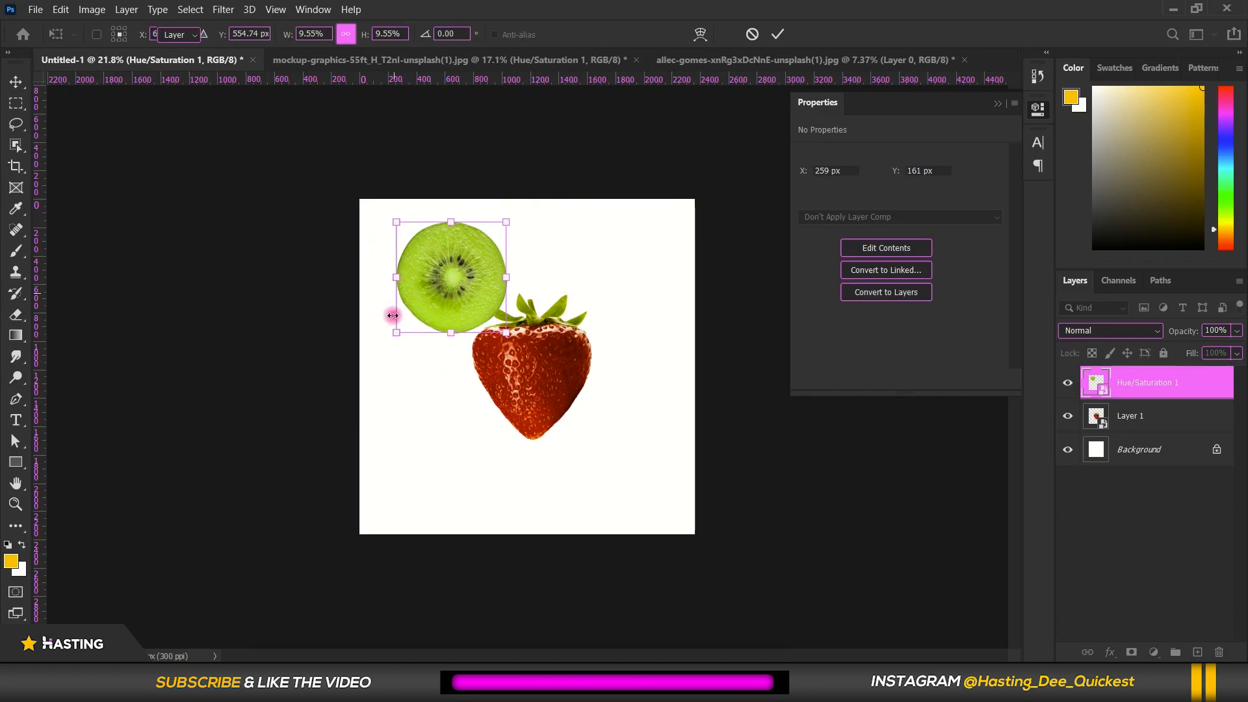
key("Return")
key("ctrl+plus")
- Hide the kiwi and strawberry layers and select the Background layer
left_click(1066, 416)
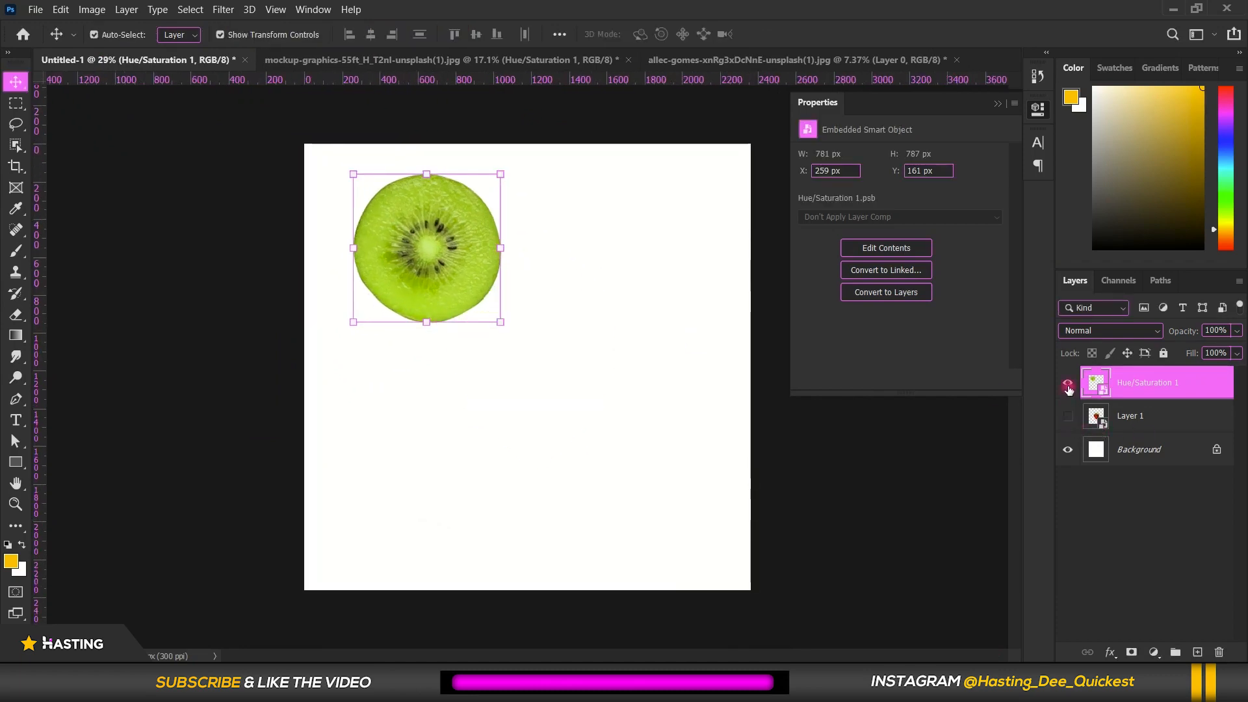
left_click(1067, 383)
left_click(1120, 448)
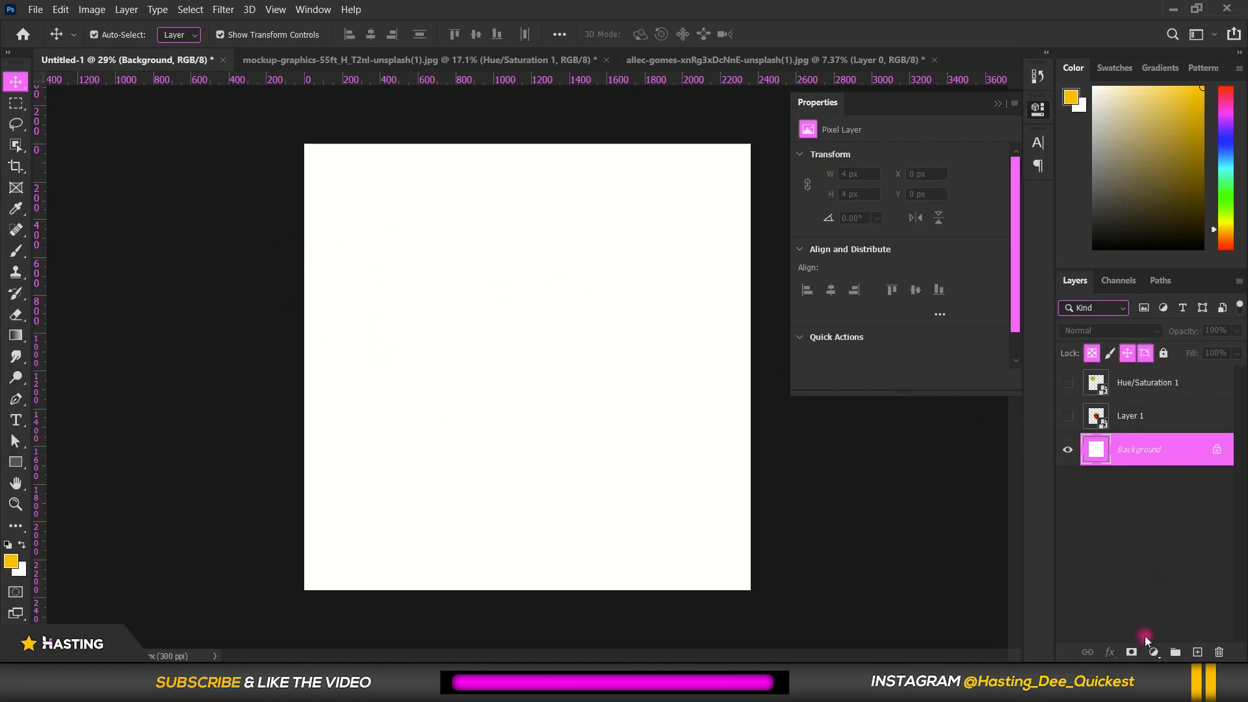
- Add a Gradient Fill layer above the Background using the green gradient preset
left_click(1151, 652)
left_click(1156, 379)
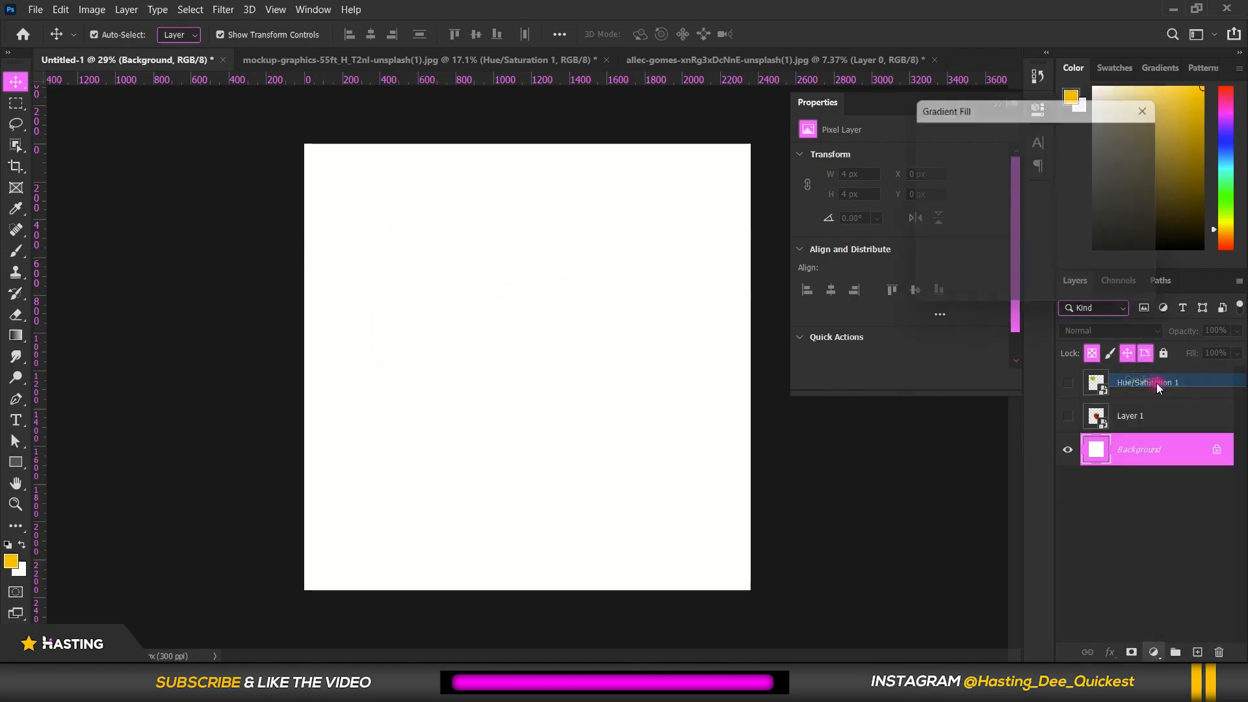
left_click(1066, 137)
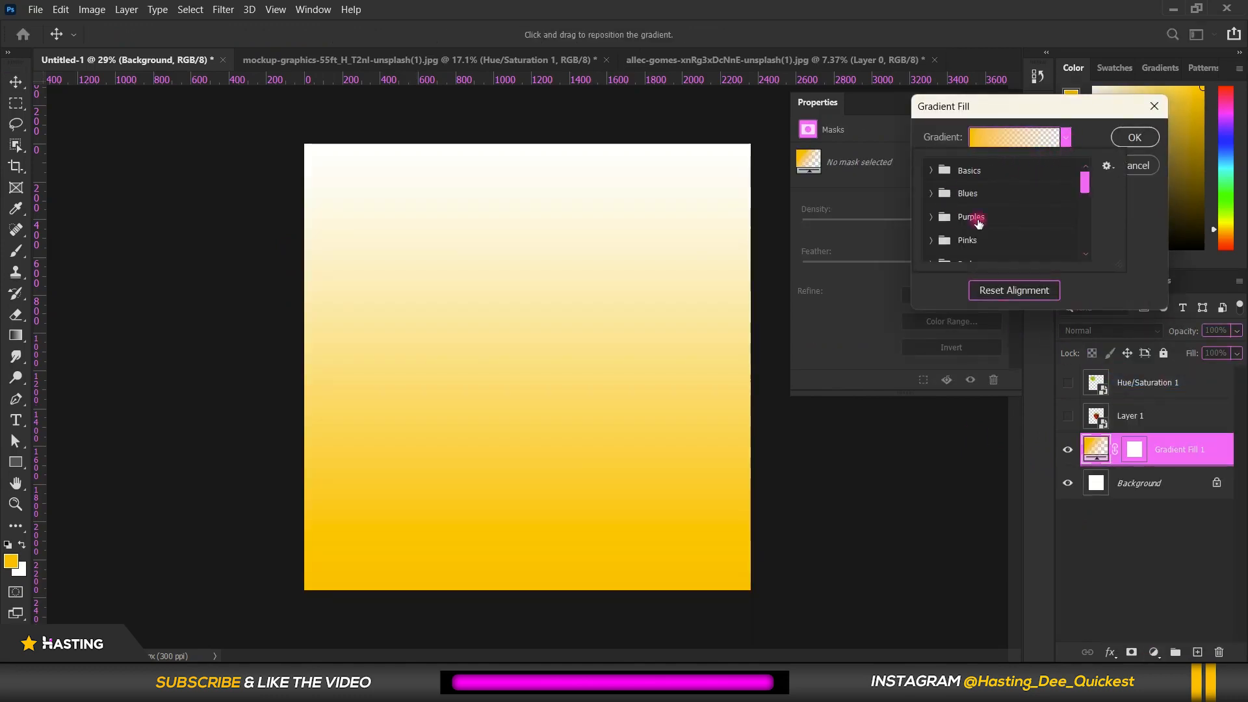
left_click_drag(1086, 183, 1089, 259)
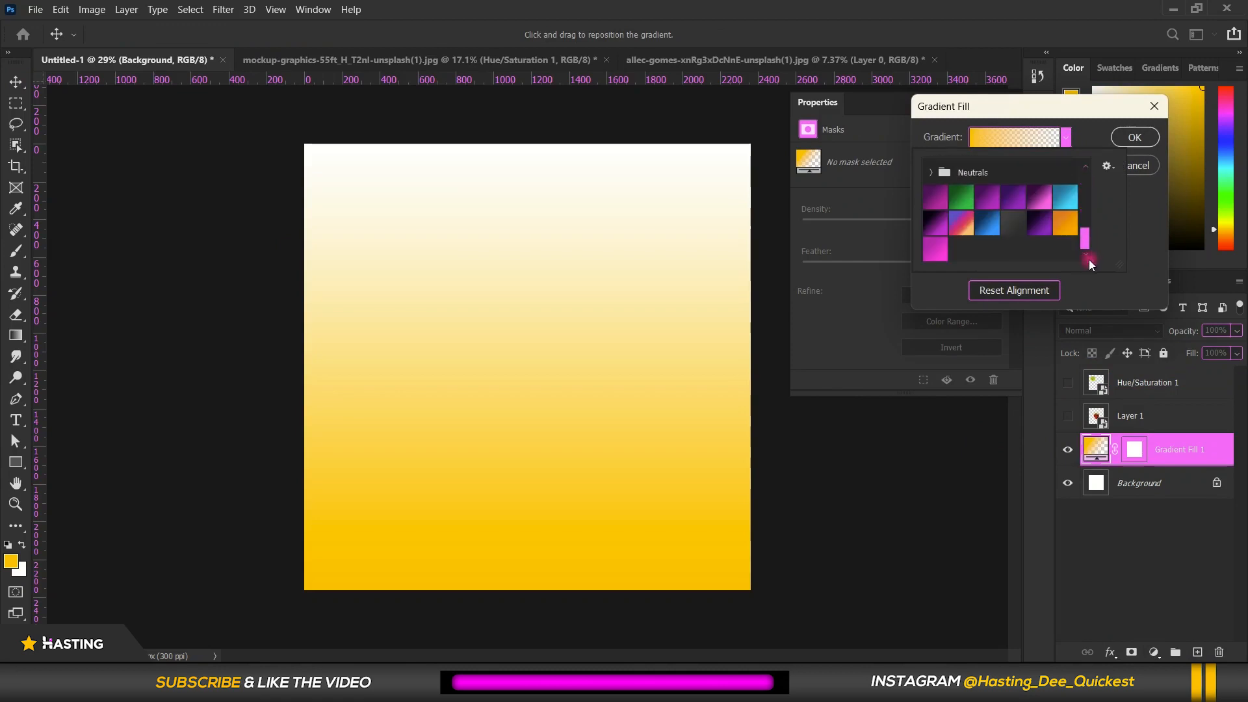
left_click(1069, 226)
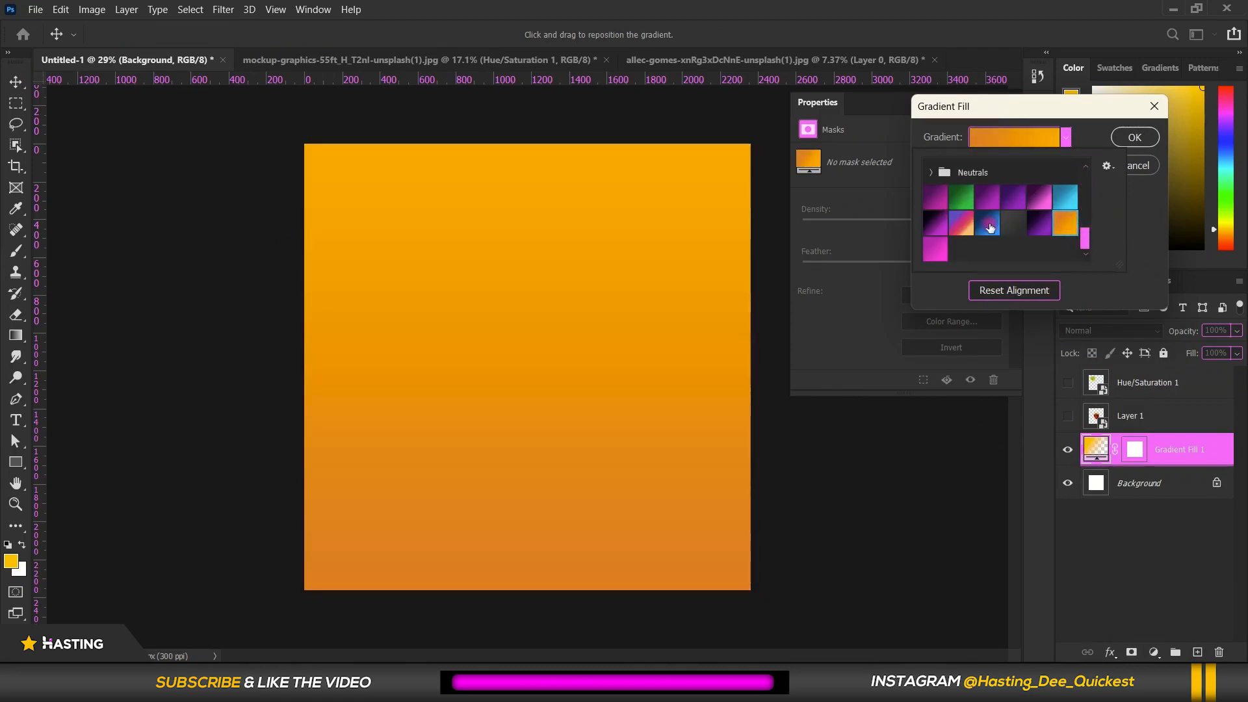
left_click(961, 203)
left_click(1117, 201)
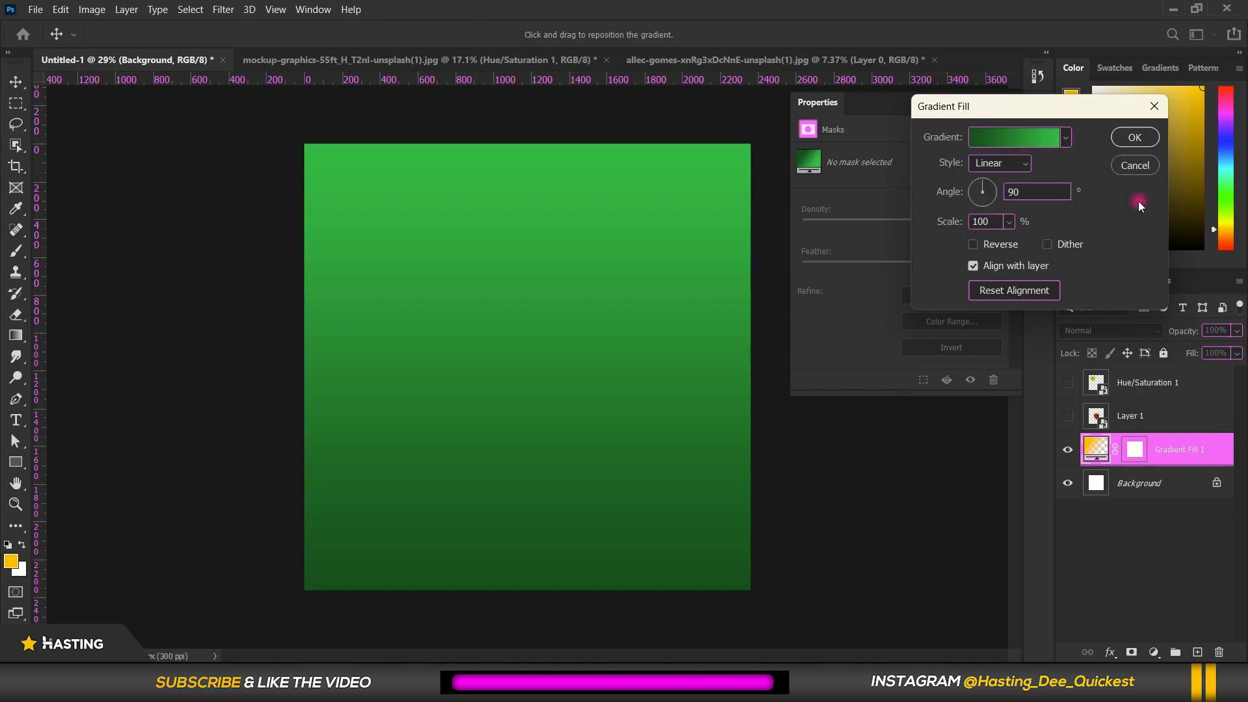
- Set the gradient fill's style to Radial, reverse it and set its scale to 199%
left_click(996, 166)
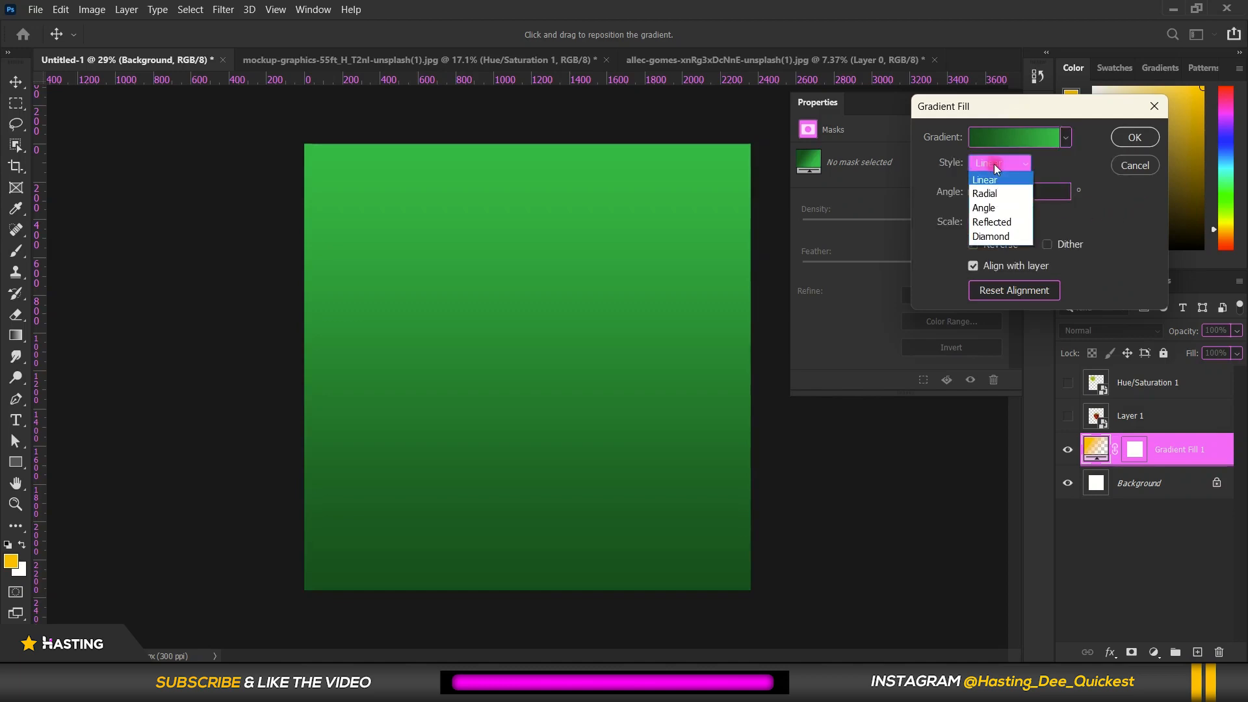
left_click(995, 192)
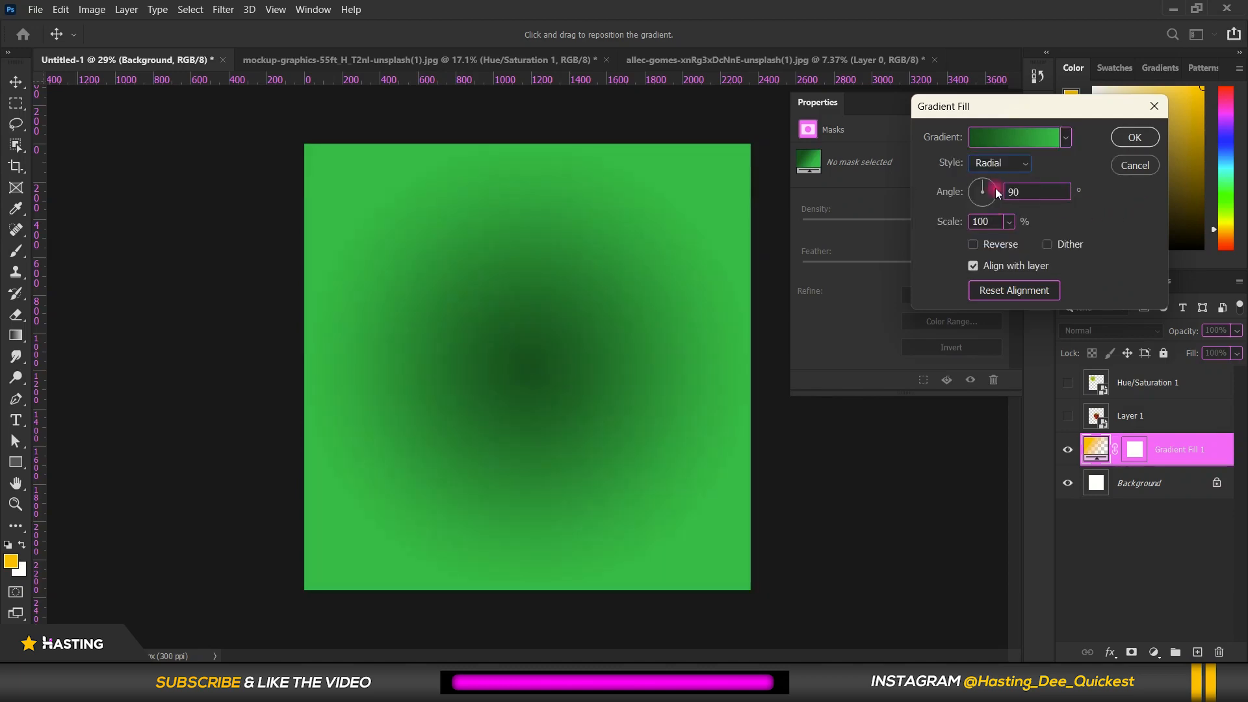
left_click(975, 246)
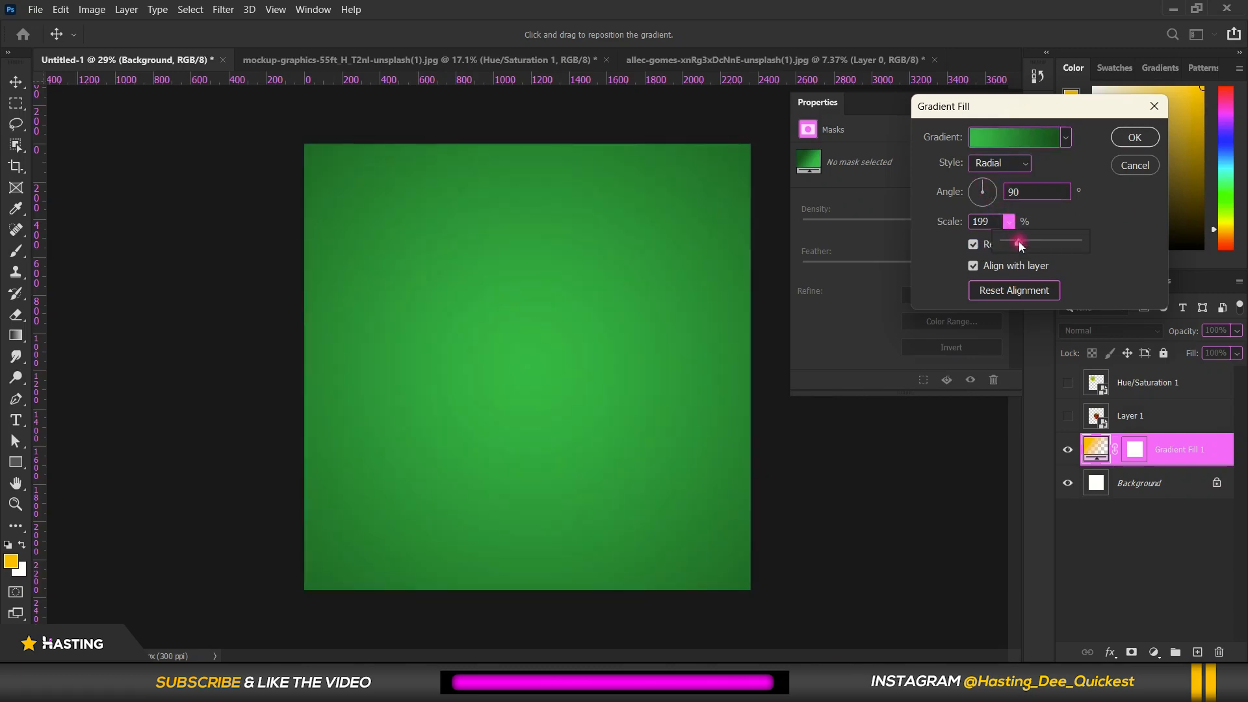
left_click(1085, 177)
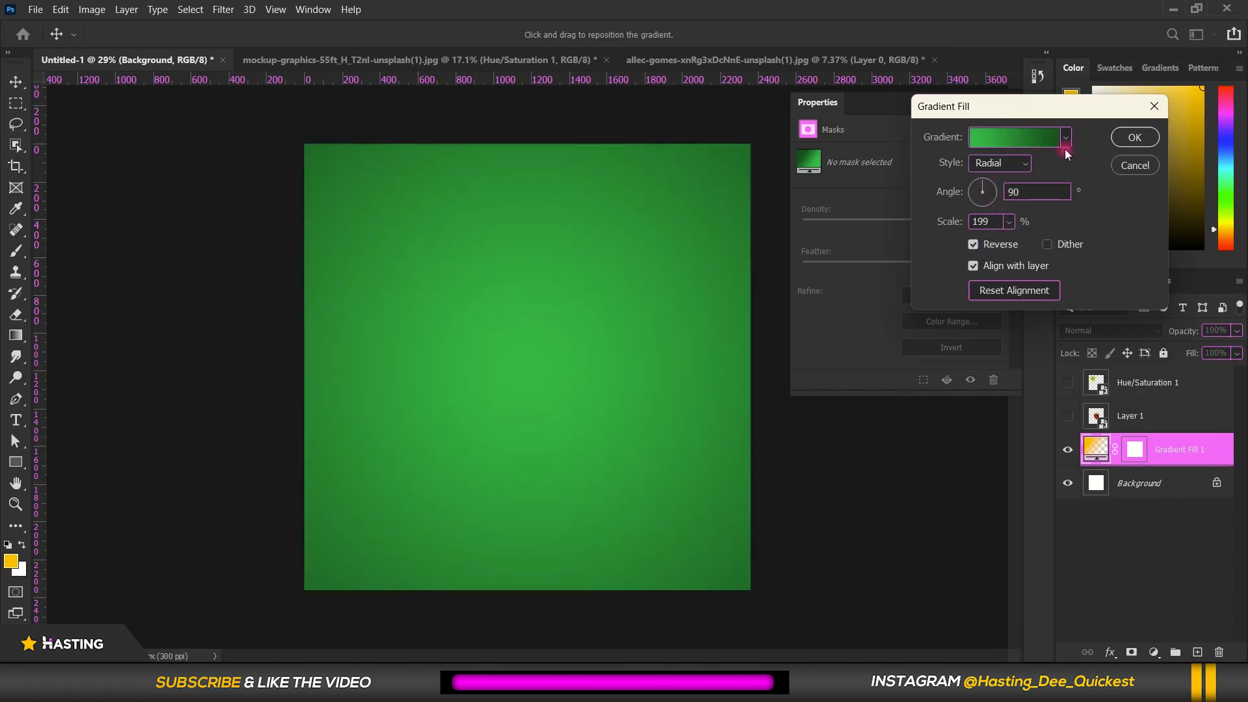
- Change the gradient's dark green start color stop to red bb0016
left_click(1031, 137)
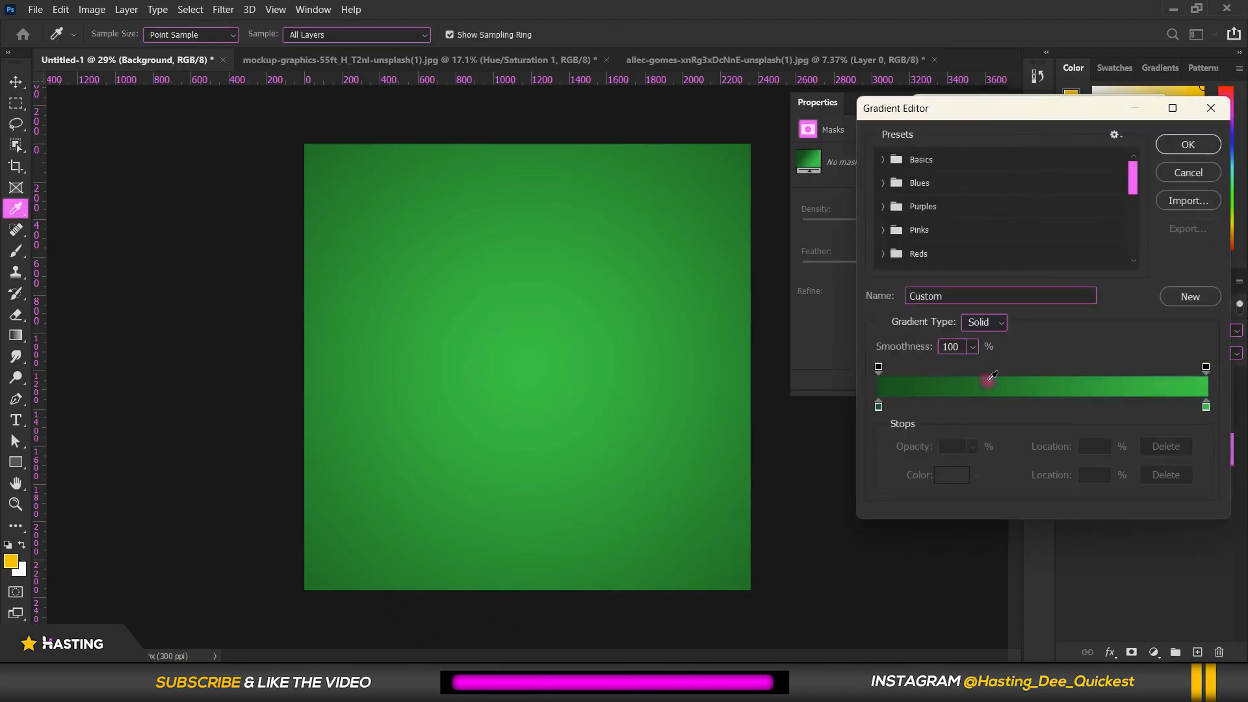
double_click(879, 408)
left_click_drag(1040, 212, 1043, 196)
left_click_drag(1004, 252, 1025, 240)
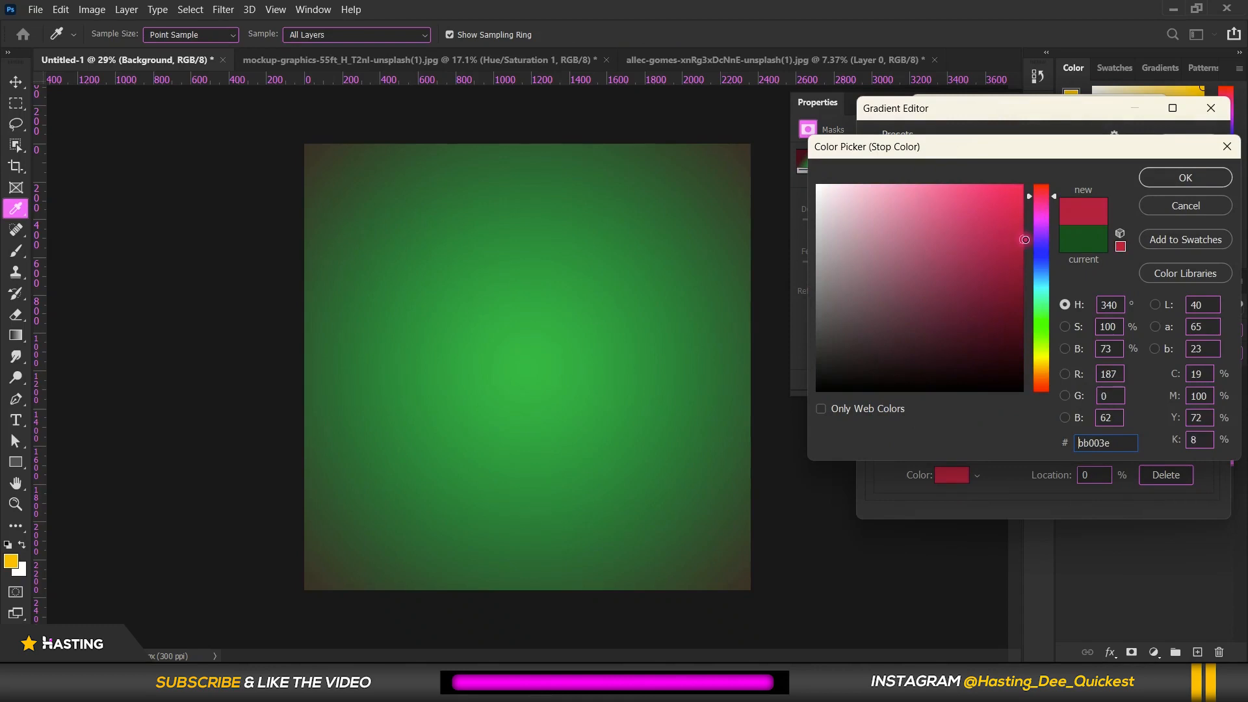
left_click(1044, 188)
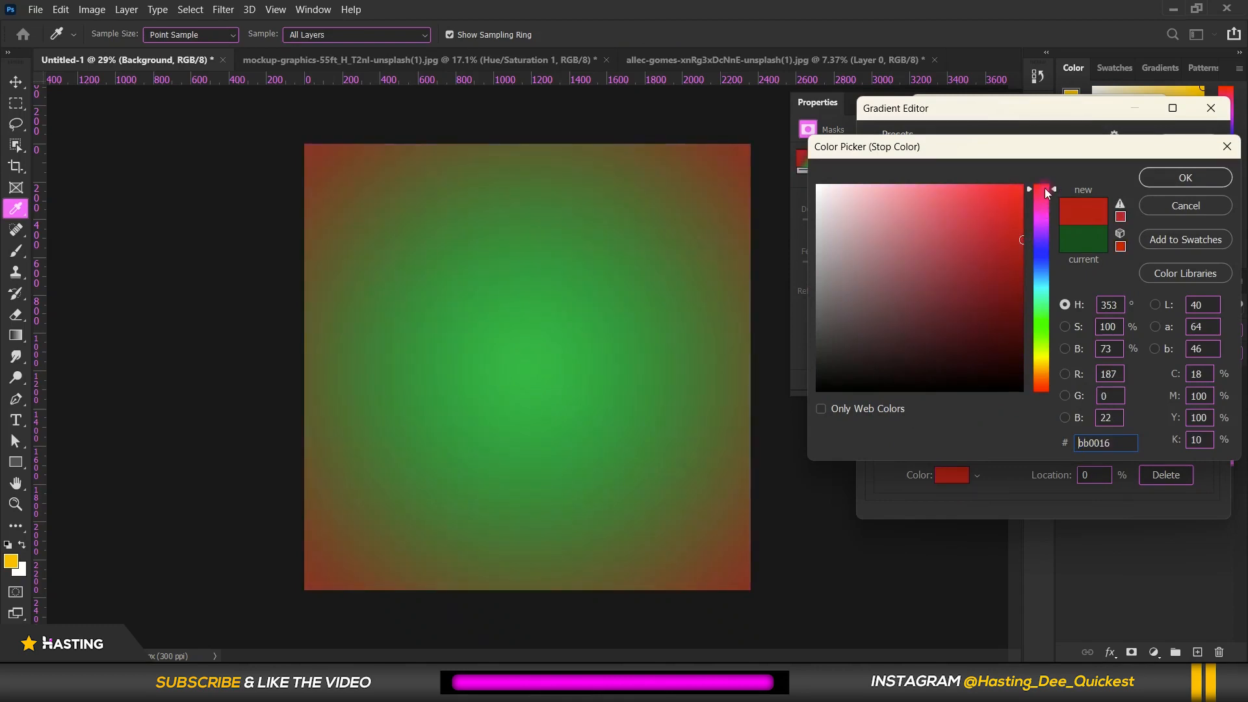
left_click(1172, 187)
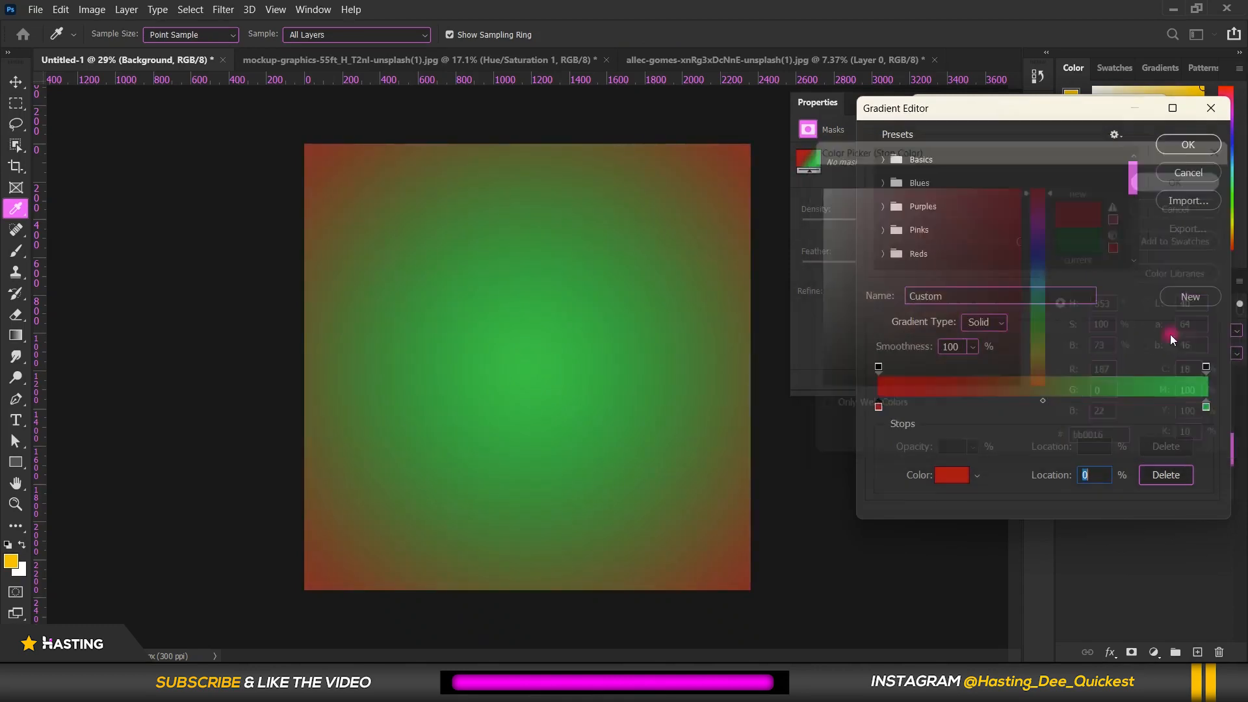
- Change the gradient's light green end color stop to pink ff98ae
double_click(1206, 407)
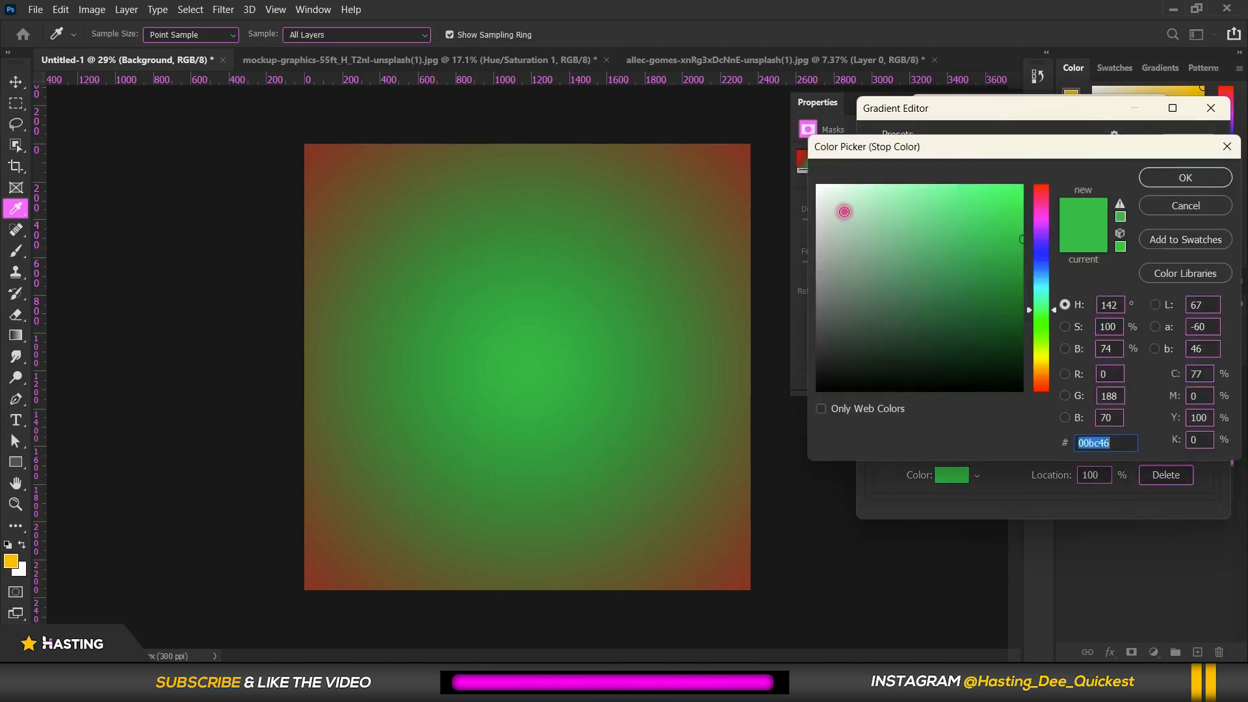
left_click_drag(838, 209, 882, 181)
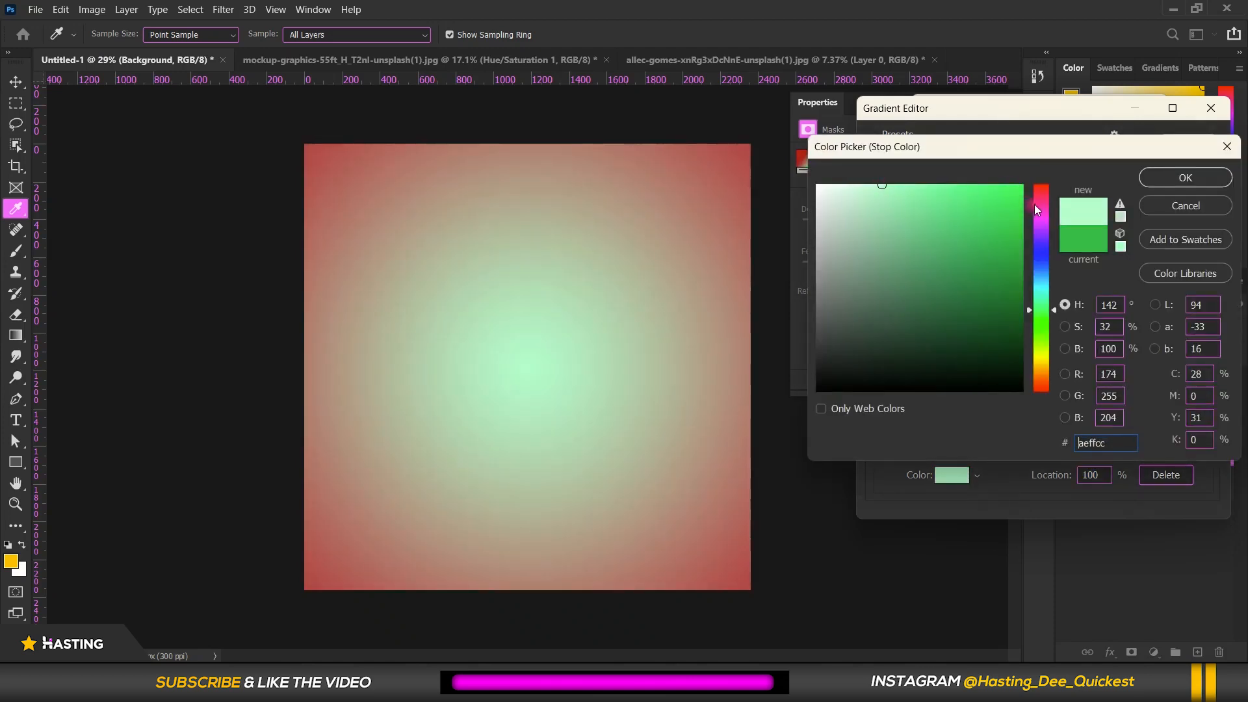
left_click_drag(1034, 208, 1034, 192)
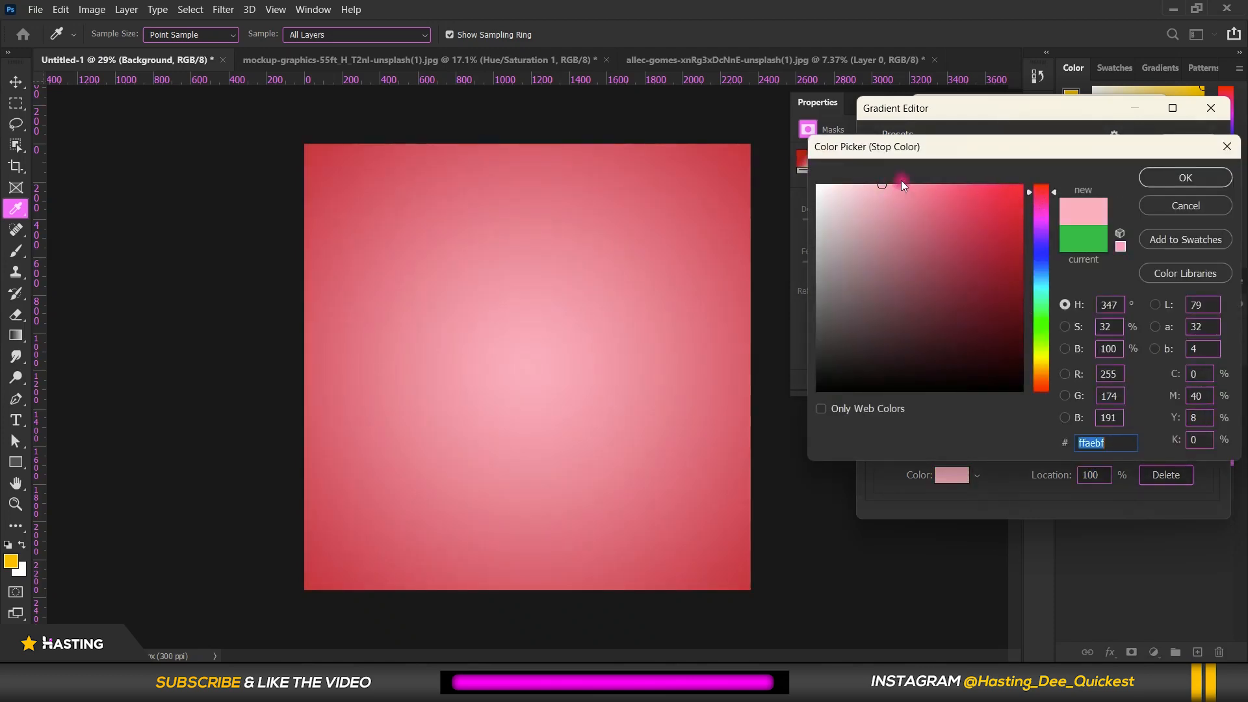
left_click(900, 184)
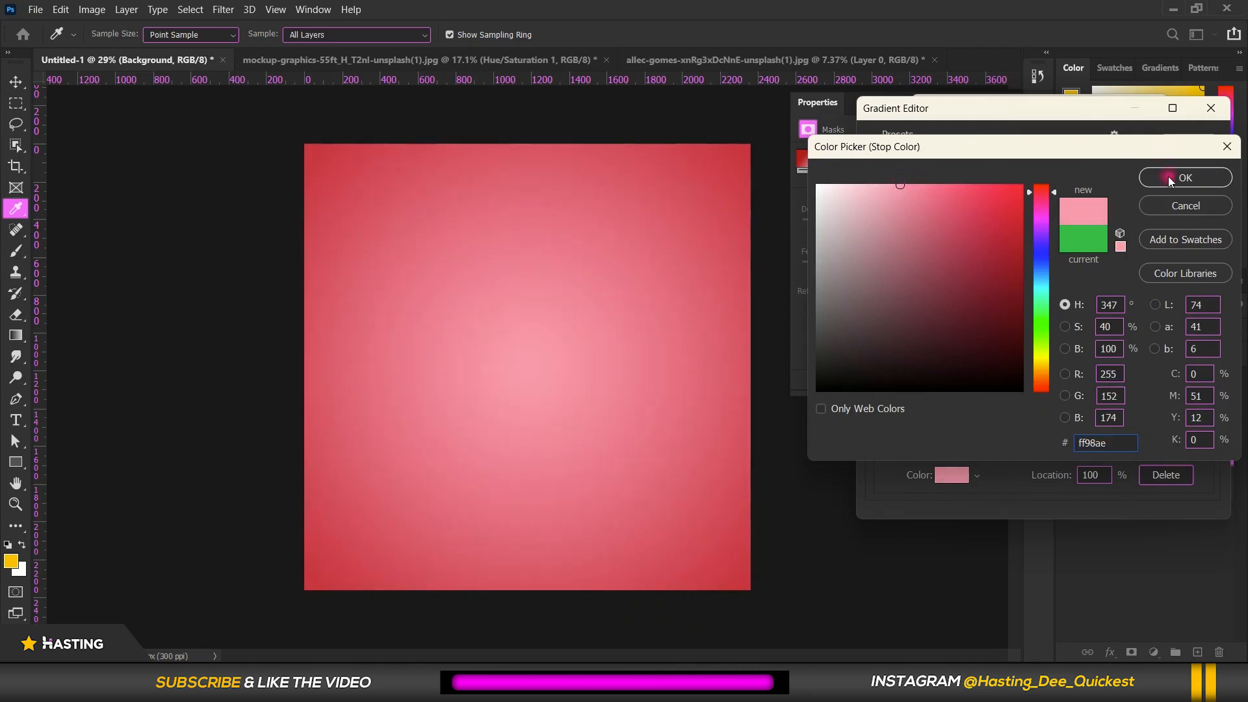
left_click(1169, 179)
- Darken the gradient's red start color stop to 9c0012 and apply the gradient fill
double_click(877, 407)
left_click_drag(1023, 232, 1025, 264)
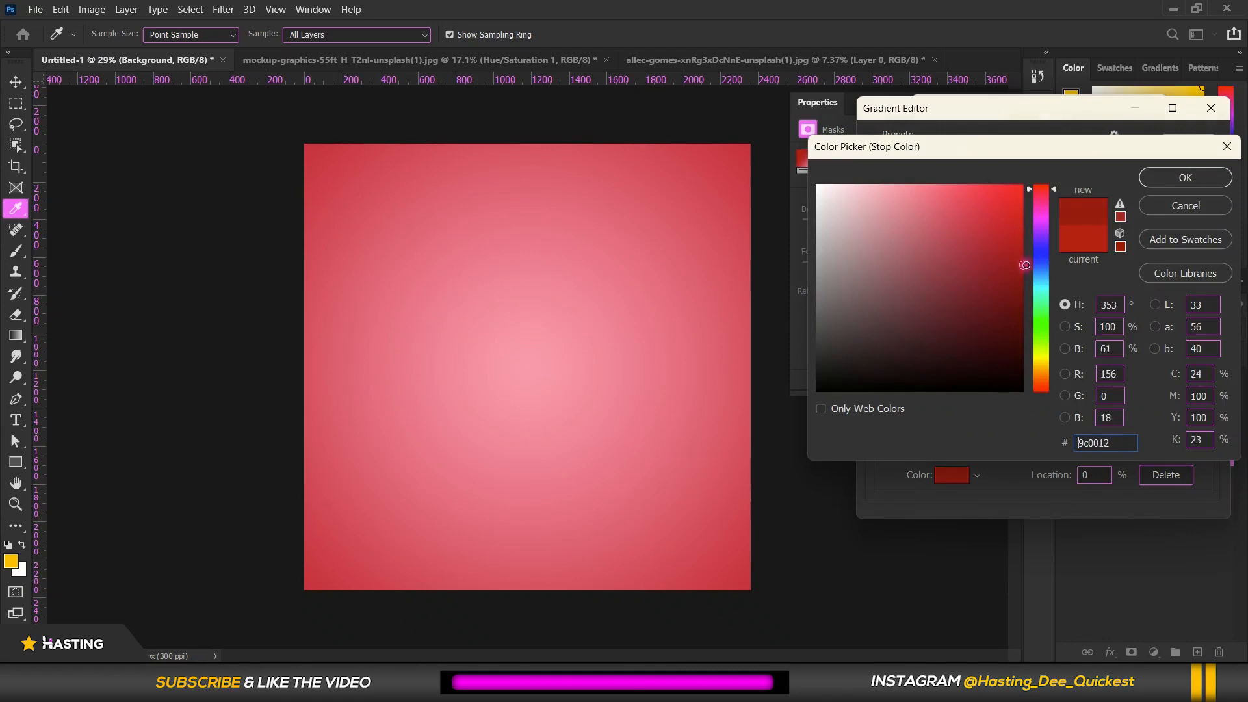
left_click(1184, 177)
left_click(1192, 144)
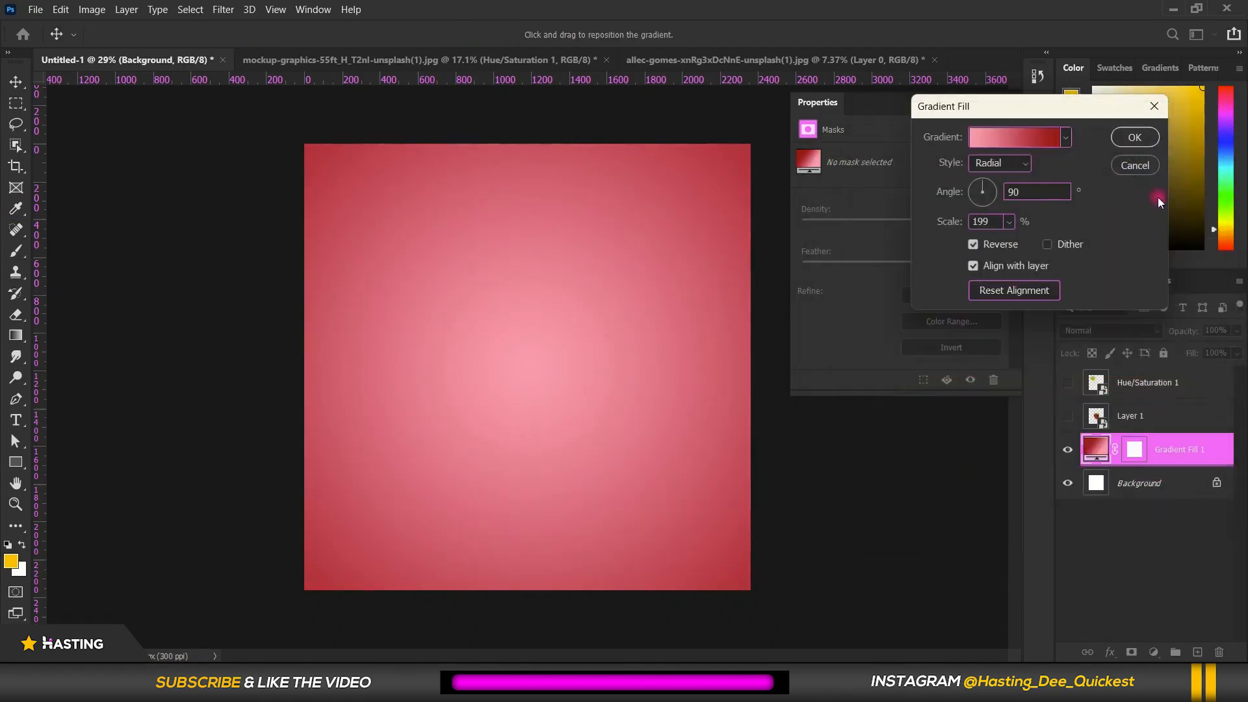
left_click(1132, 139)
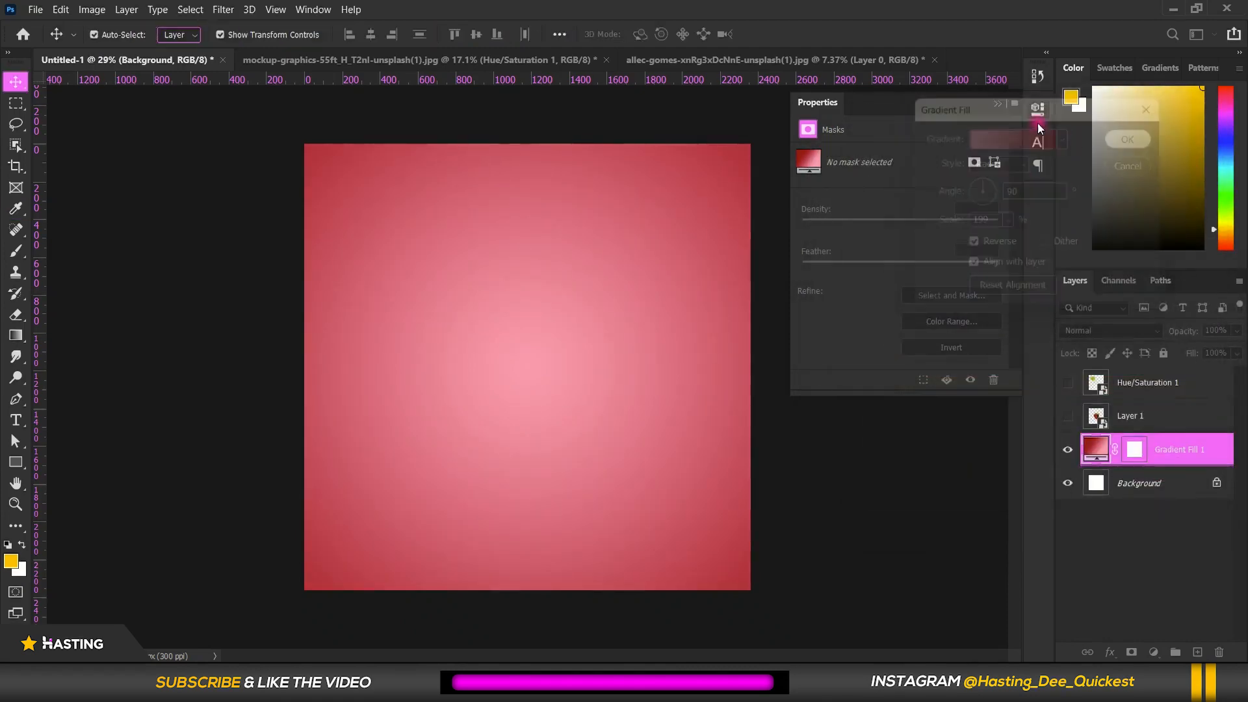
- Collapse the layer properties and lock the Gradient Fill 1 layer
left_click(1004, 106)
scroll(655, 525, "down", 2)
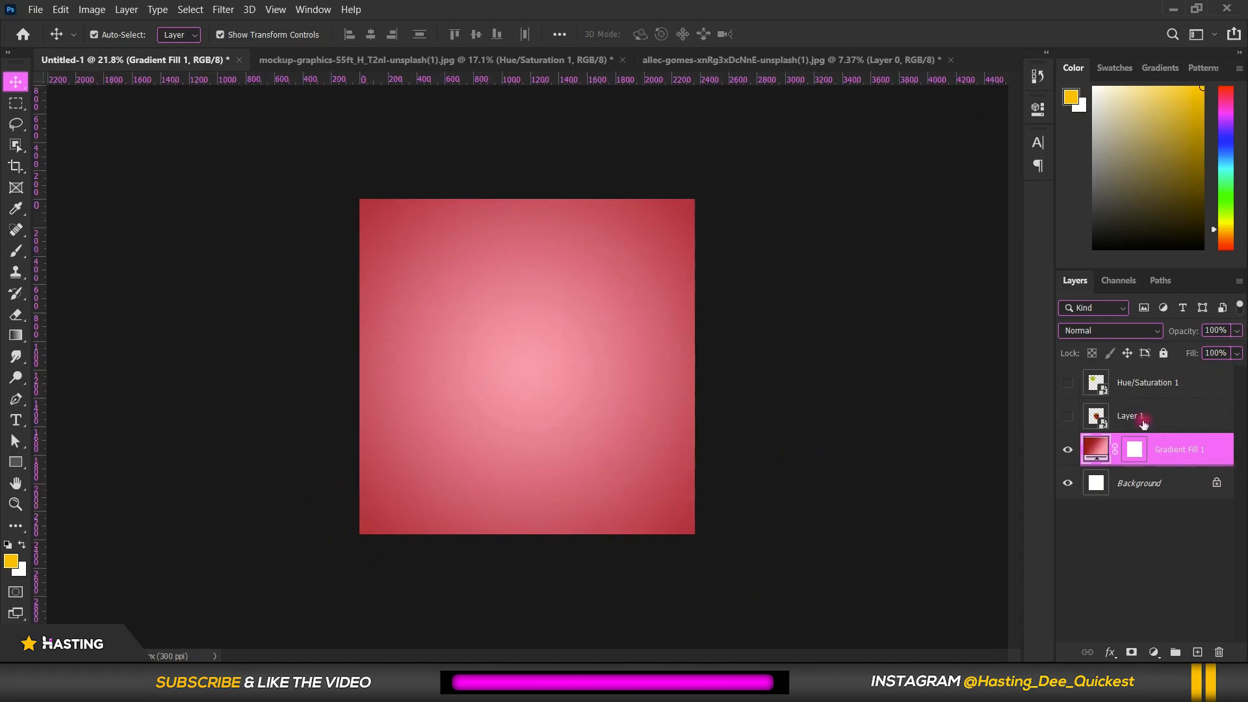
left_click(1163, 353)
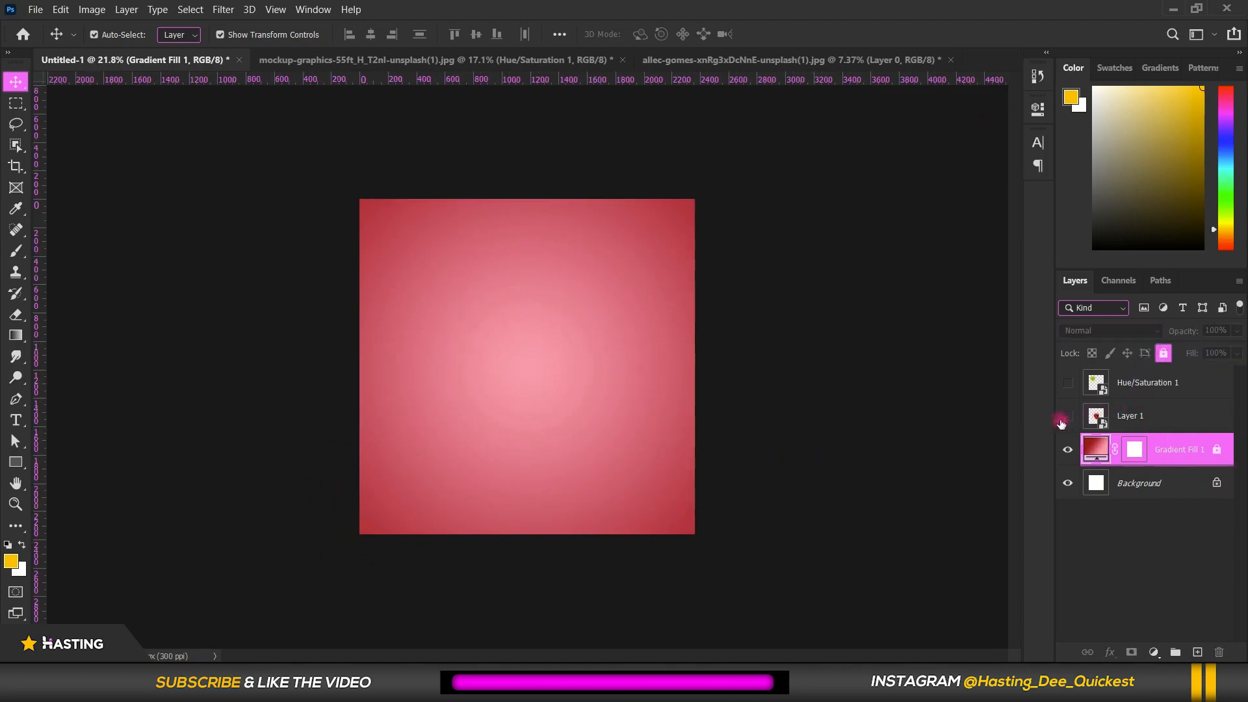
- Show the strawberry layer, Layer 1, over the gradient background and select it
left_click(1067, 415)
left_click(1127, 417)
key("ctrl+plus")
key("ctrl+plus")
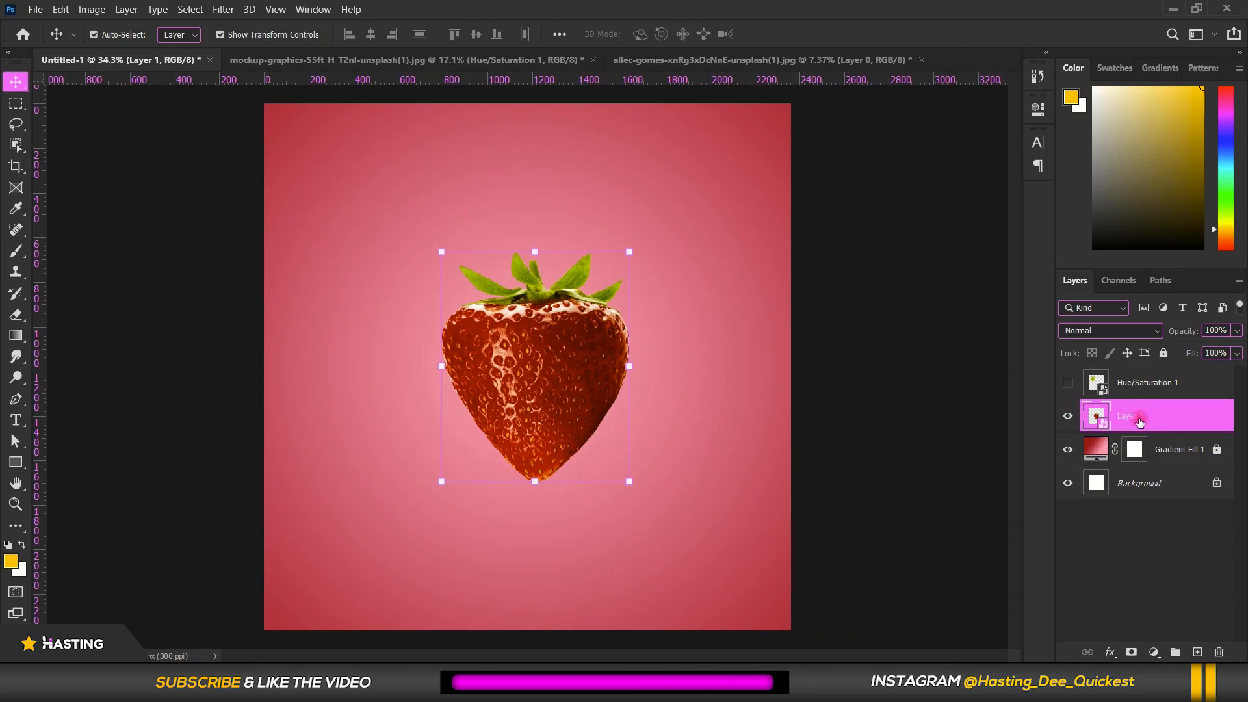
left_click_drag(479, 284, 545, 277)
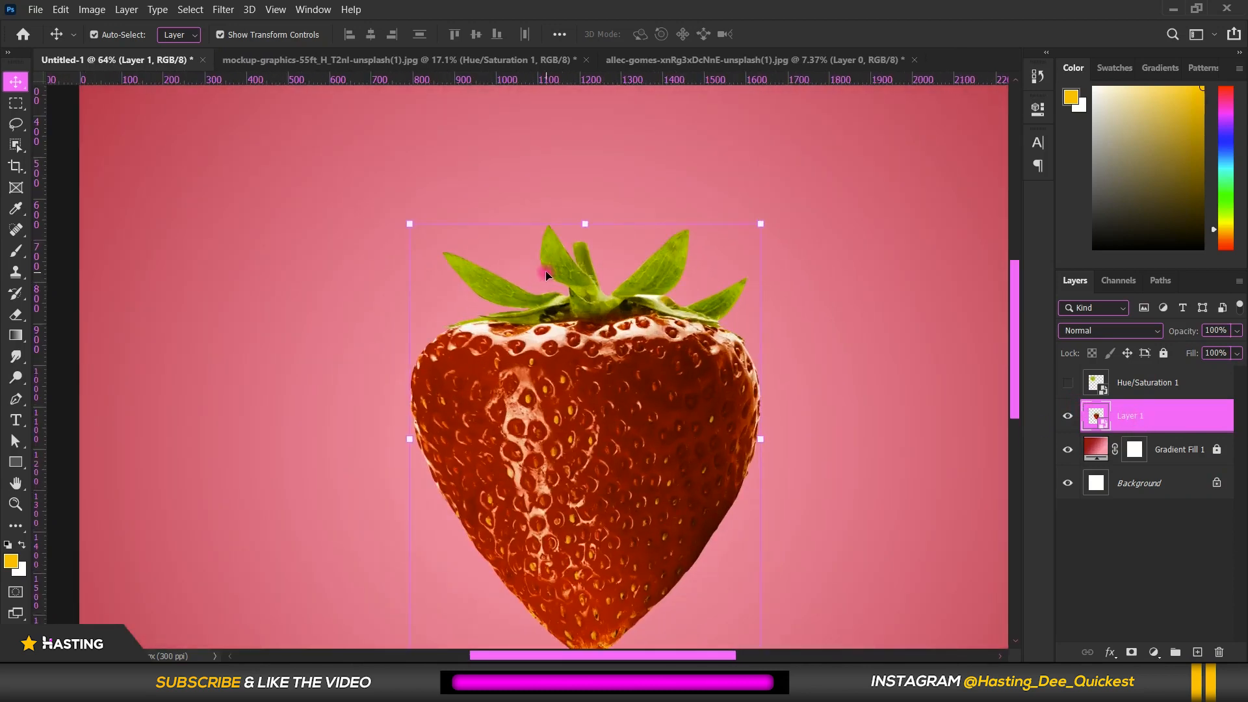
scroll(445, 317, "down", 2)
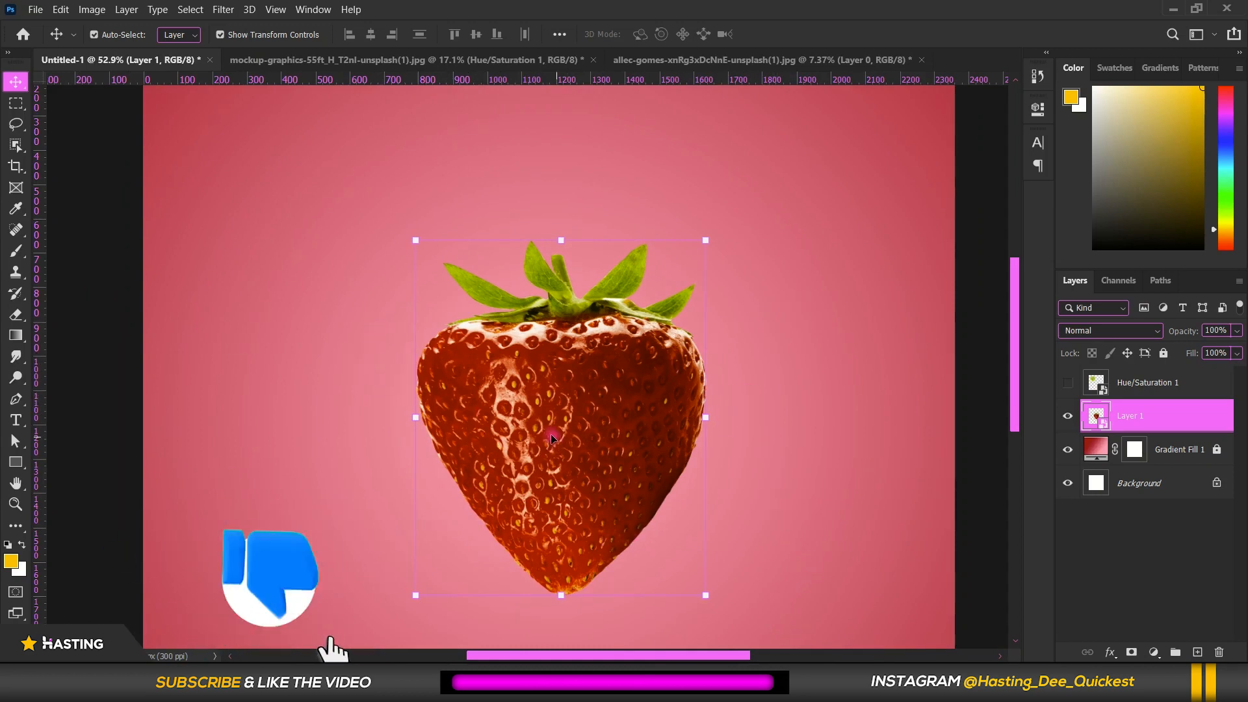
scroll(551, 438, "down", 1)
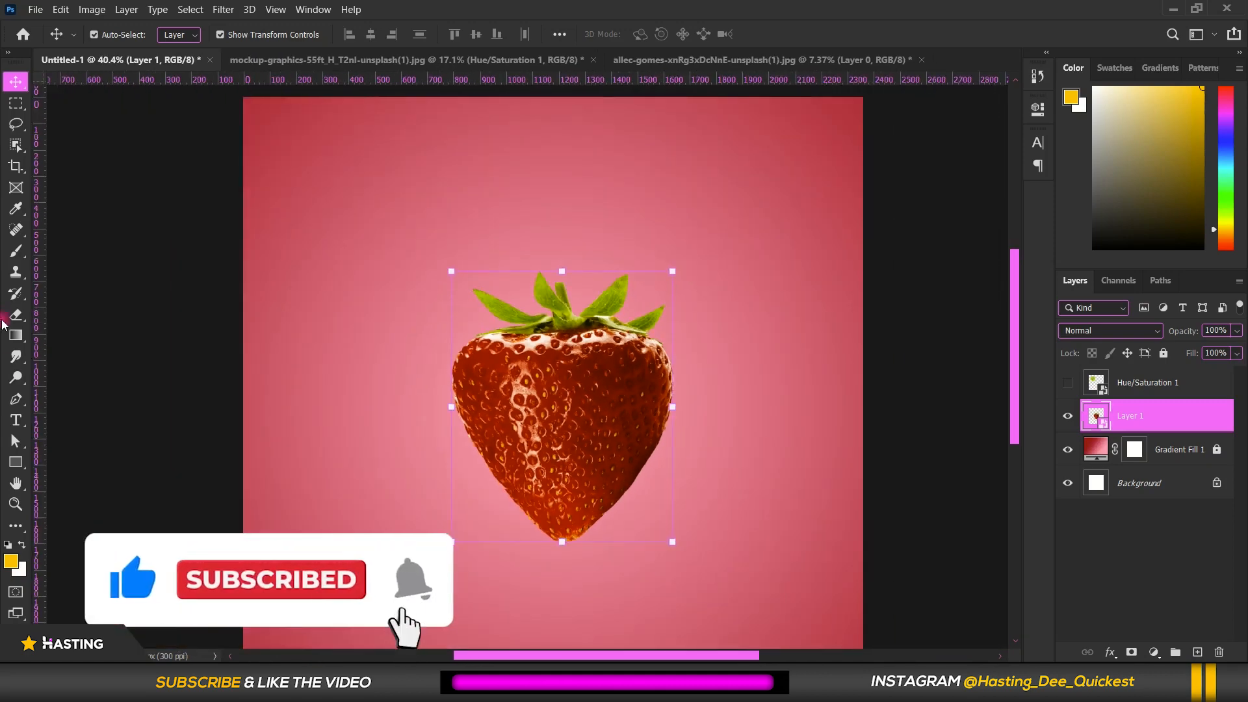
- Start a Pen tool path just outside the strawberry's upper left edge
left_click(22, 400)
left_click(91, 399)
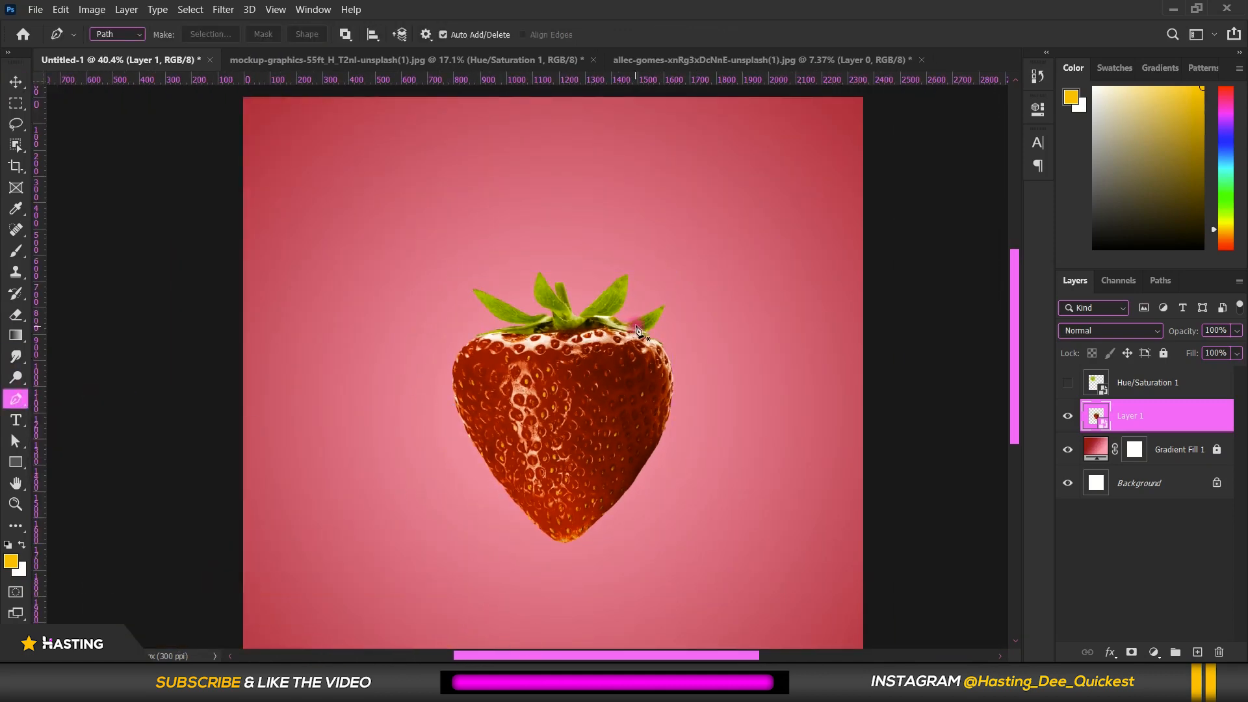
scroll(638, 328, "up", 4)
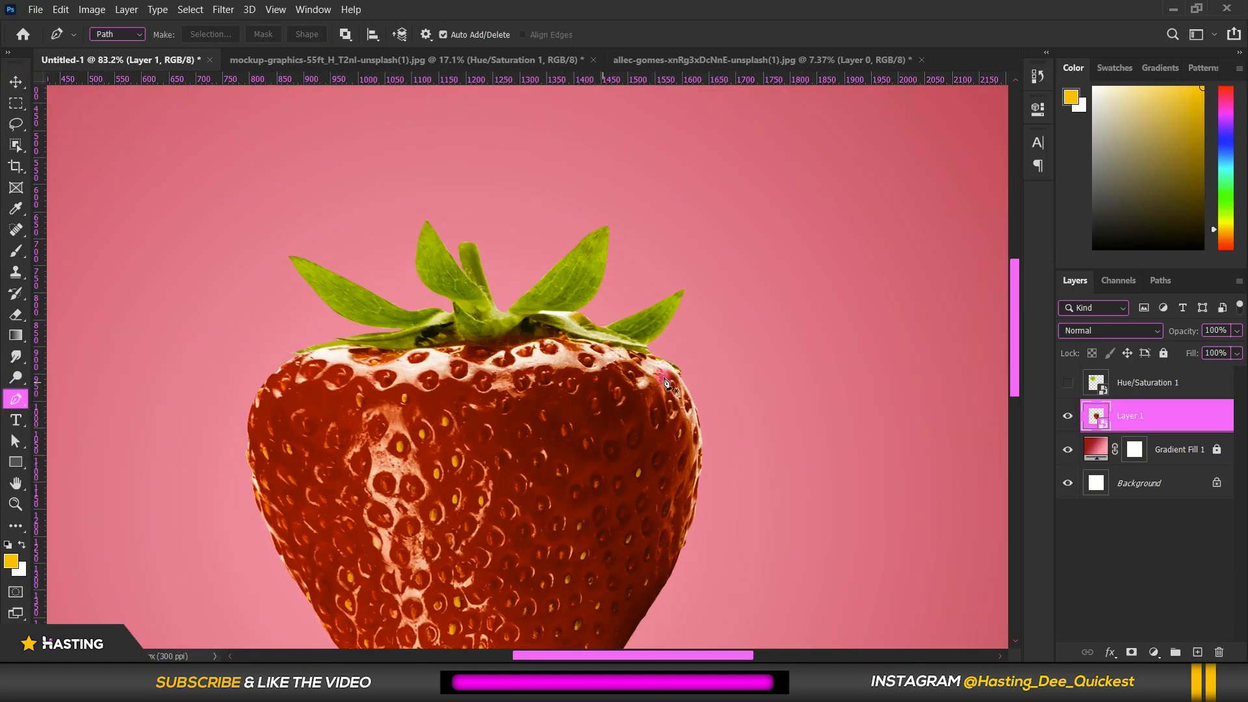
left_click(252, 342)
scroll(386, 368, "up", 2)
left_click_drag(491, 369, 736, 363)
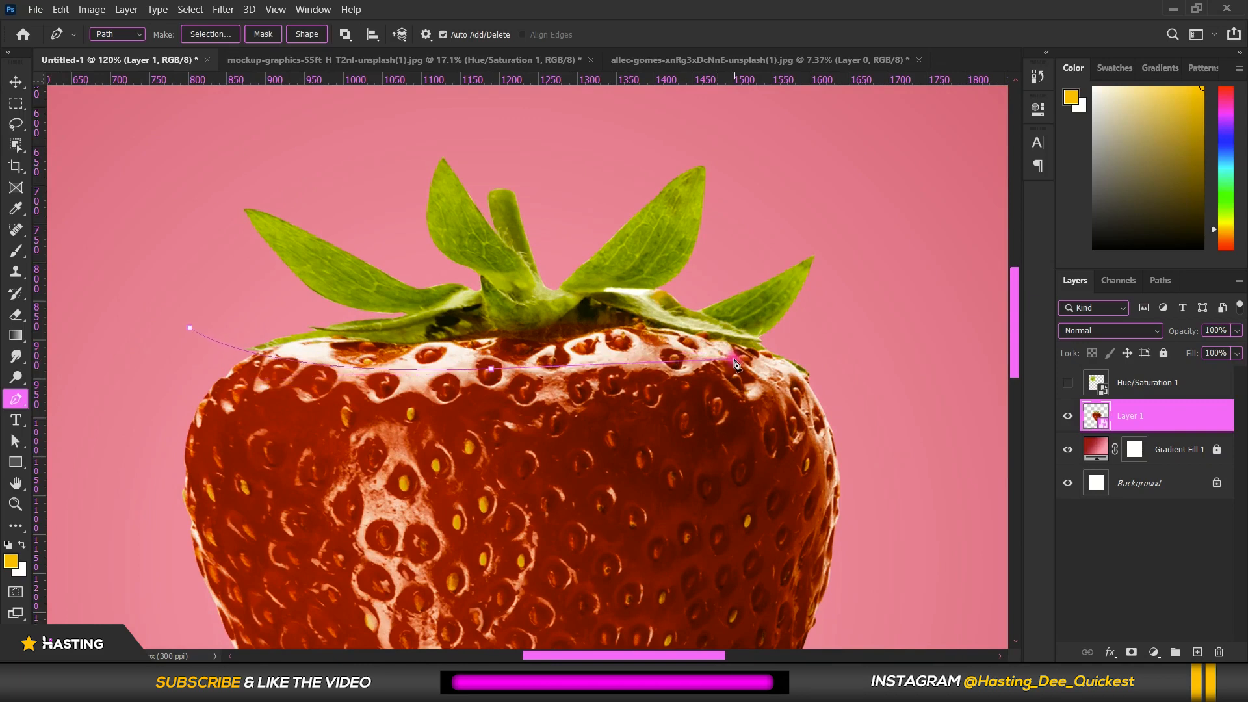
key("ctrl+z")
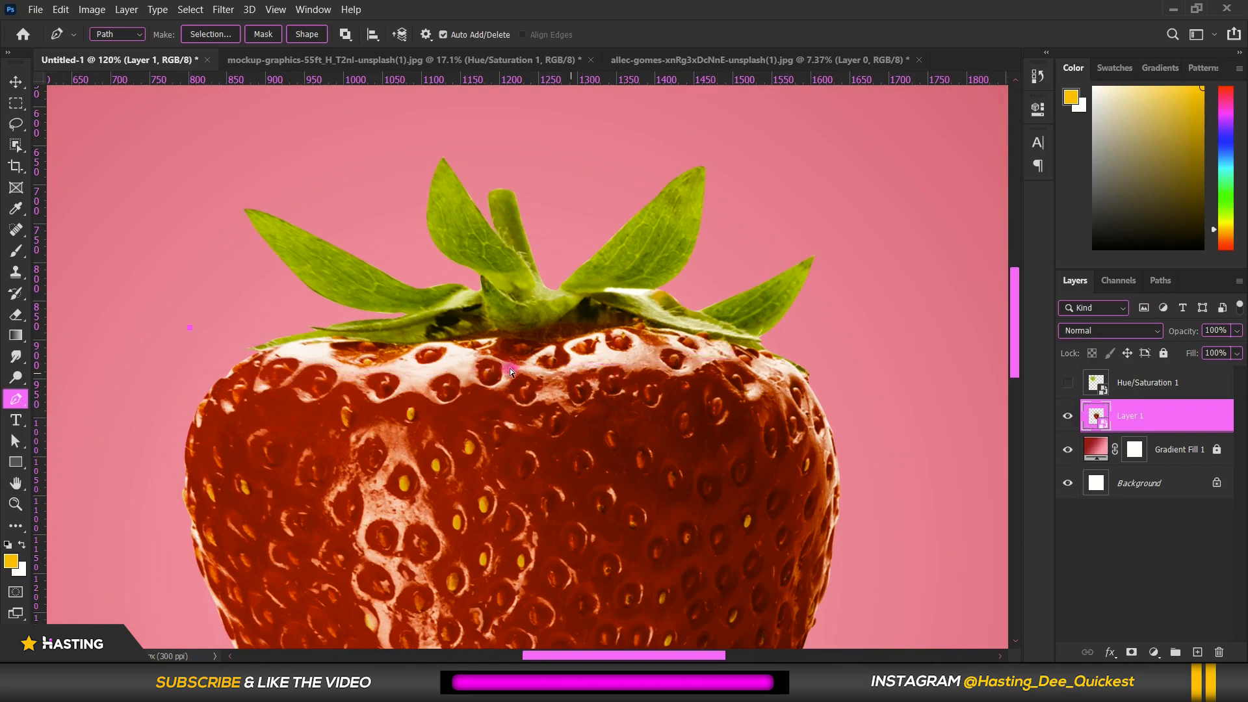
left_click_drag(528, 375, 845, 364)
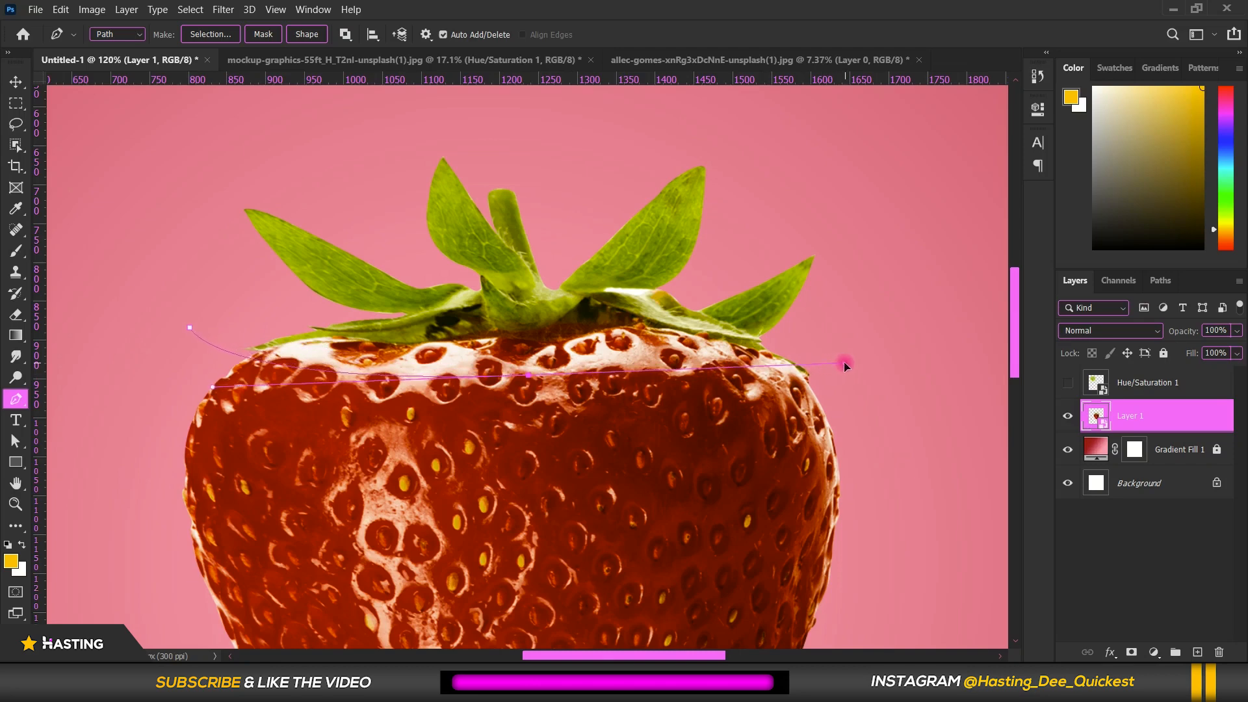
scroll(845, 364, "down", 3)
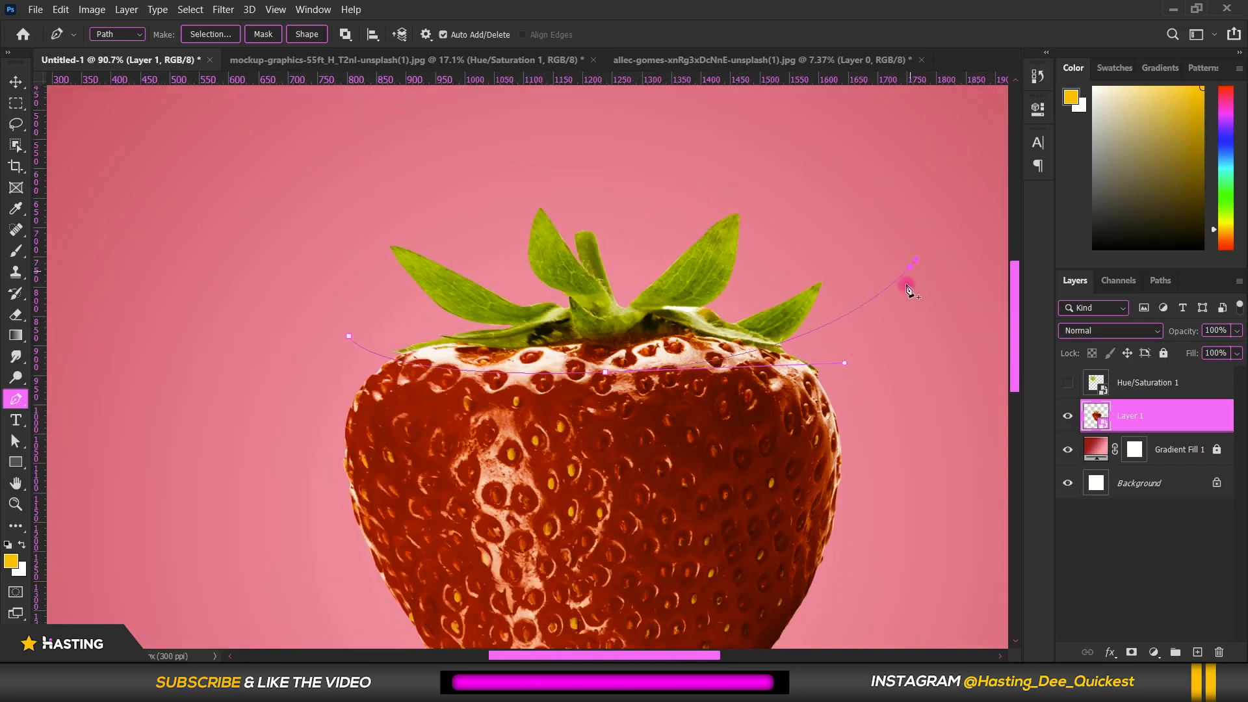
left_click_drag(940, 312, 996, 248)
scroll(705, 330, "down", 4)
key("ctrl+z")
key("ctrl+z")
scroll(800, 360, "down", 3)
- Curve the path across the strawberry just below the leaves and close it around the leafy top
left_click_drag(840, 338, 991, 280)
scroll(797, 279, "up", 3)
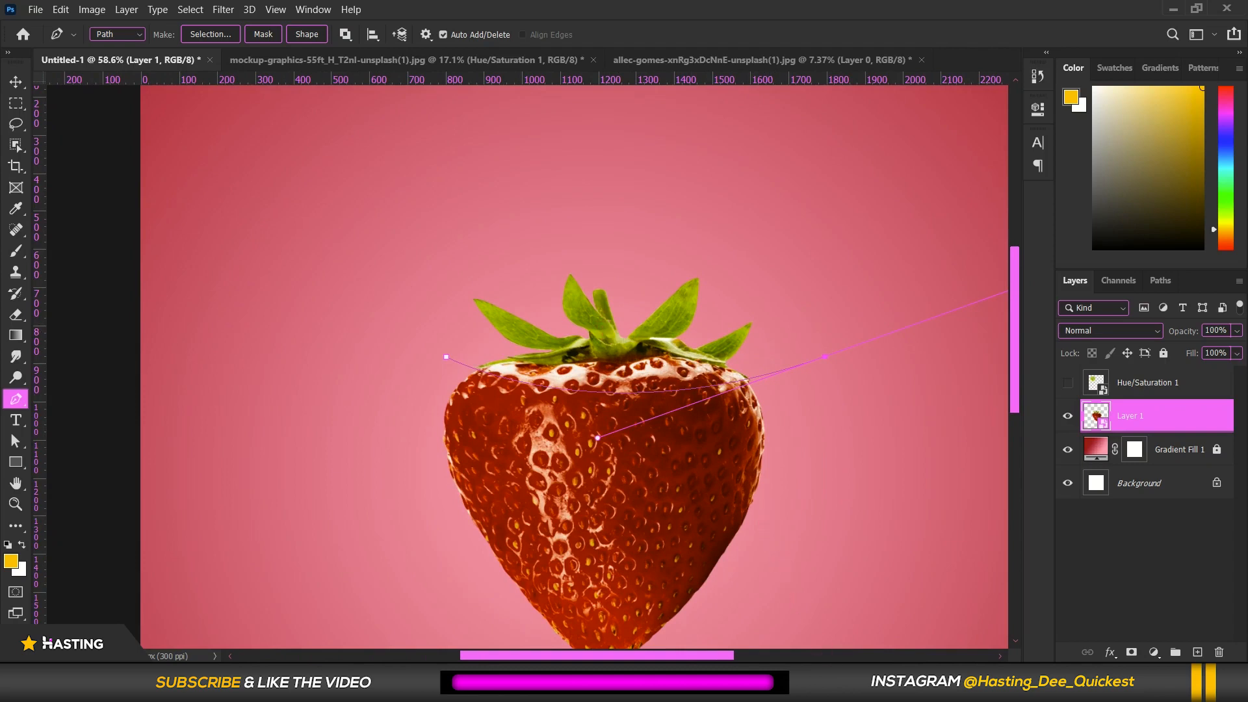
scroll(790, 375, "down", 2)
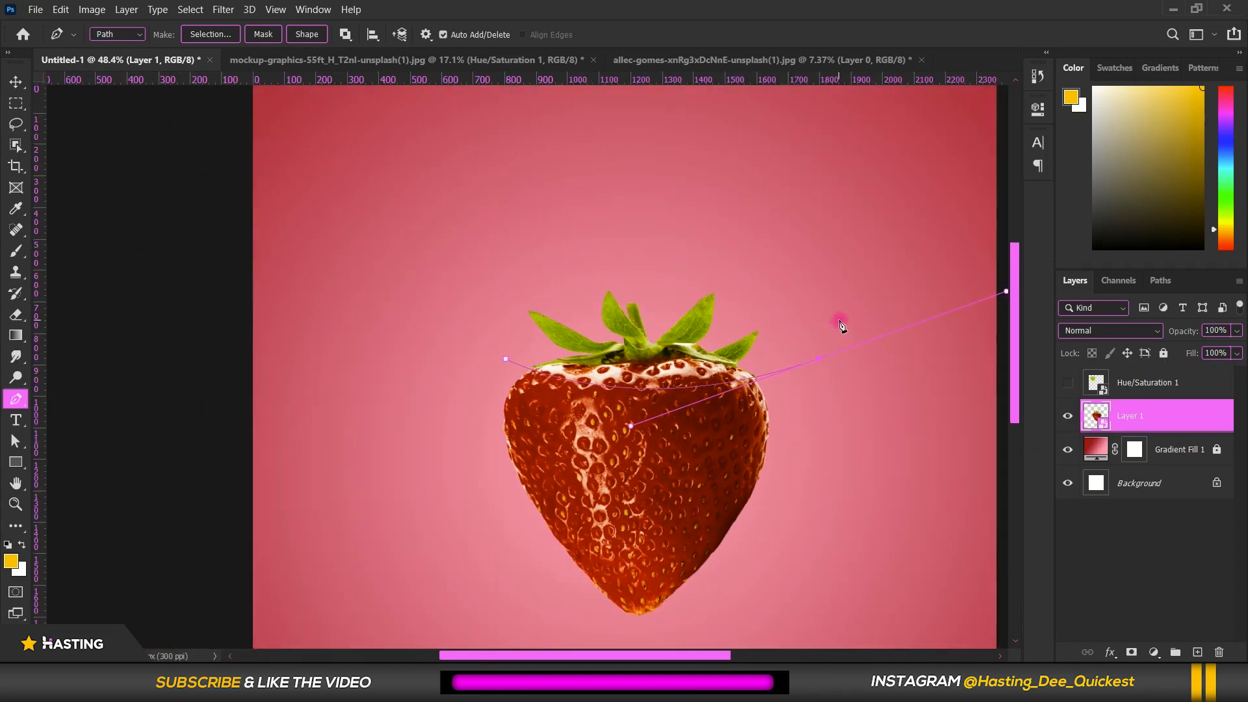
left_click(839, 320)
left_click(461, 332)
scroll(487, 349, "up", 2)
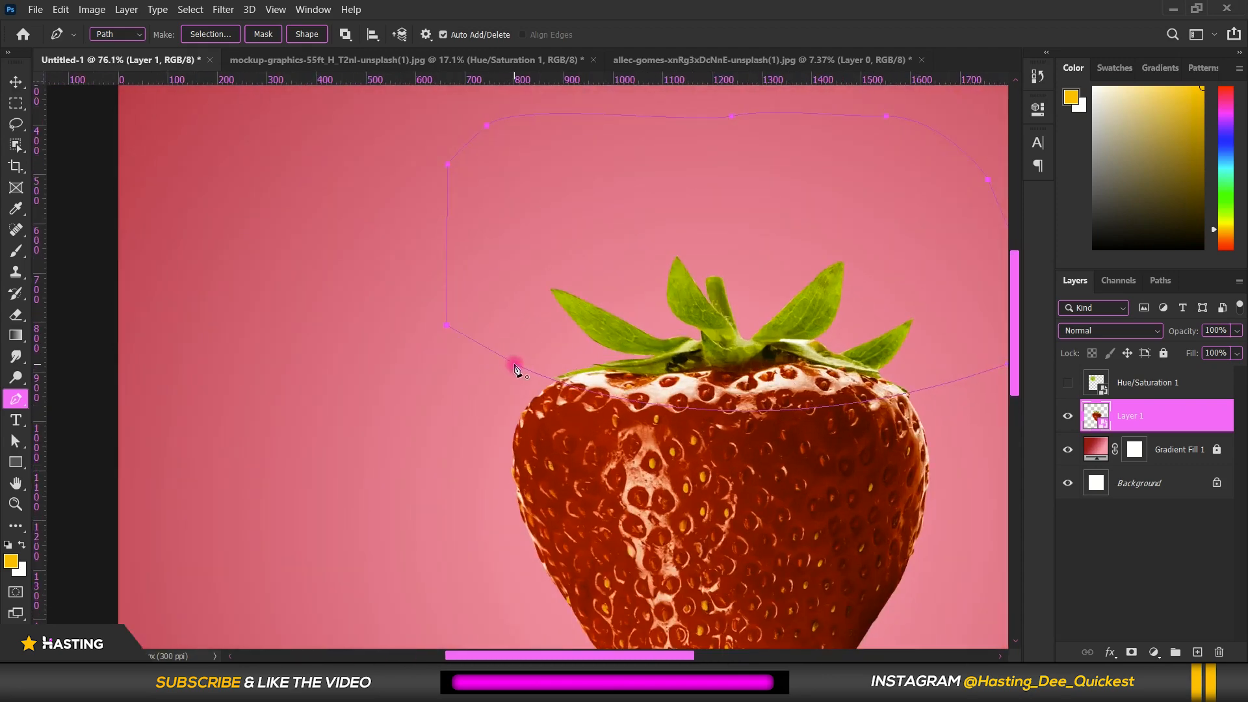
left_click(516, 368)
scroll(514, 365, "down", 2)
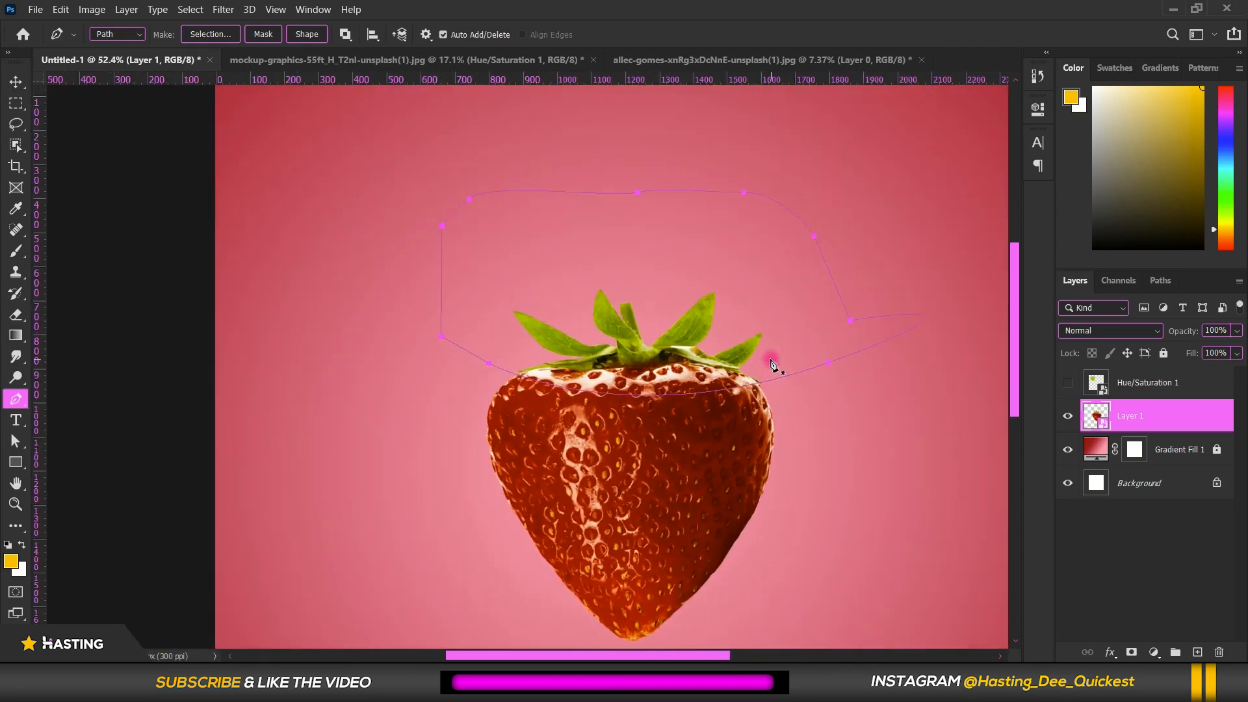
- Convert the path into a new selection with a 0.5-pixel feather radius and rasterize Layer 1
left_click(208, 35)
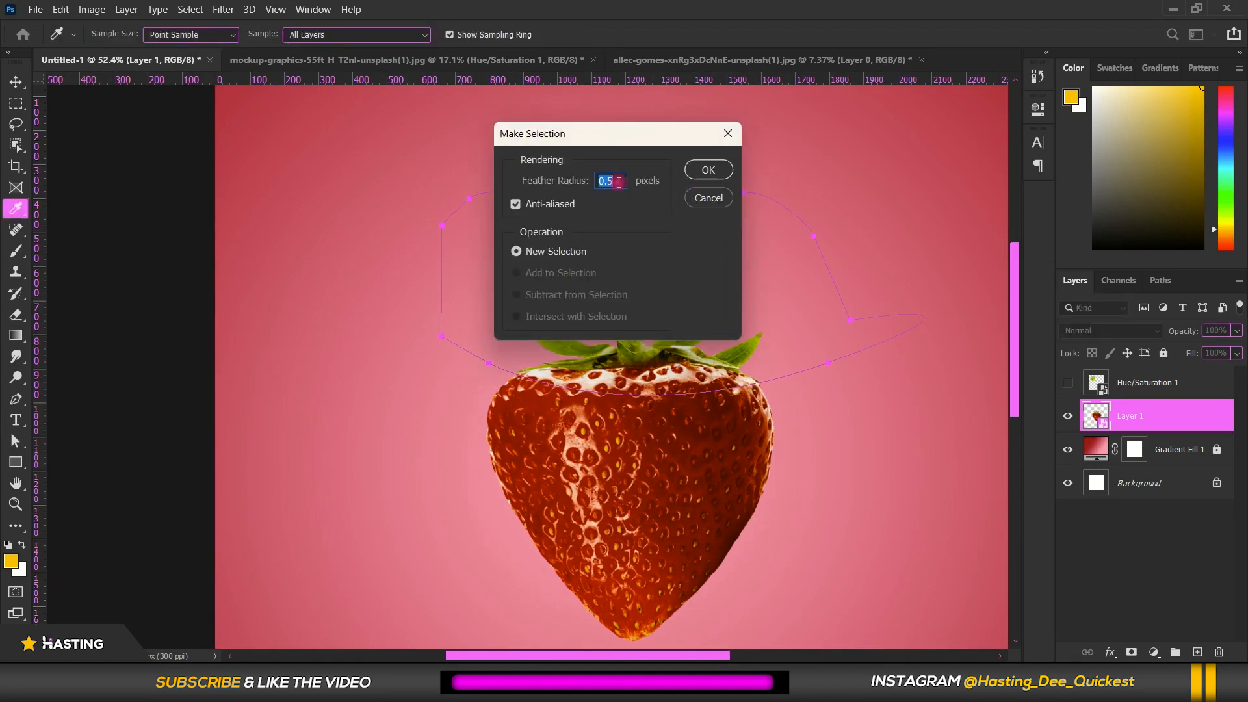
left_click(705, 171)
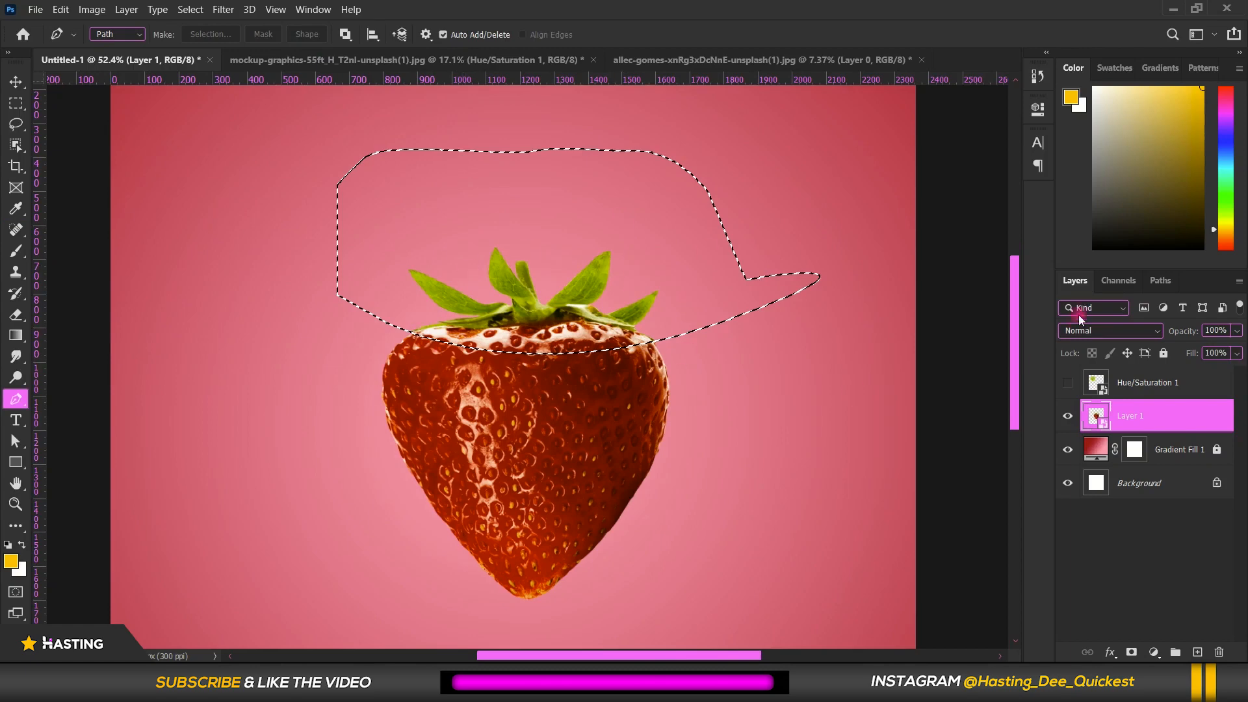
right_click(1157, 420)
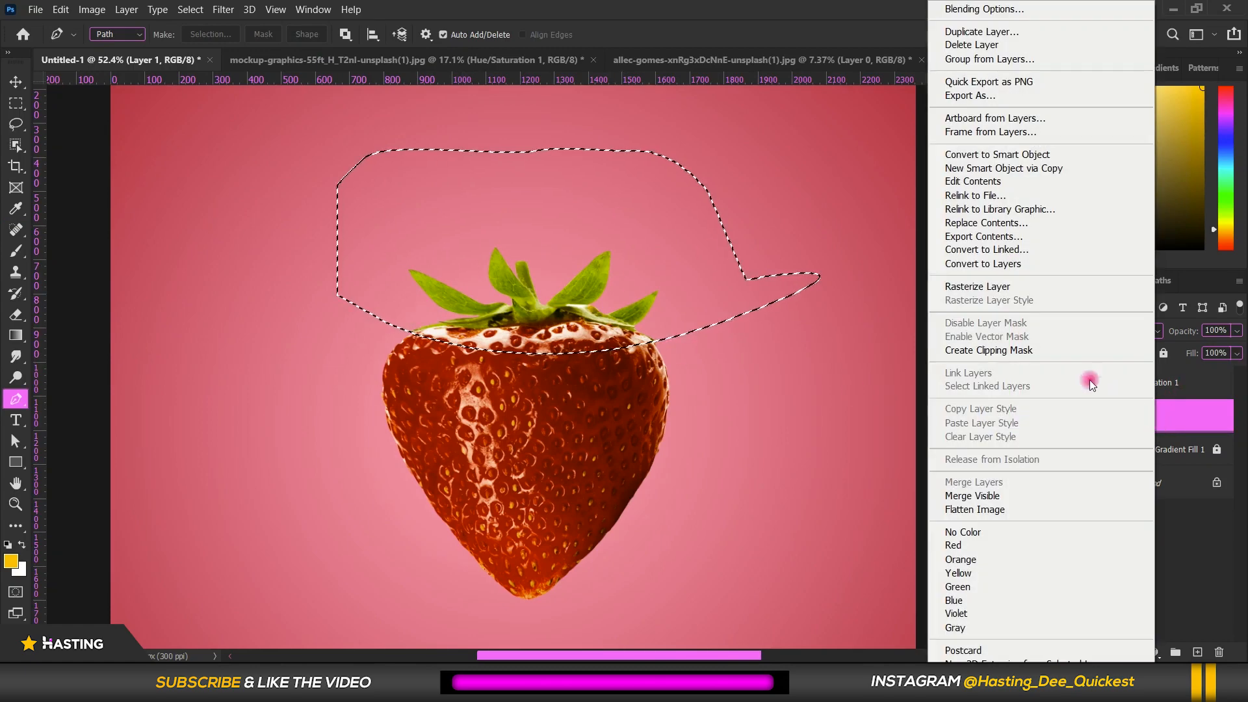
left_click(1019, 290)
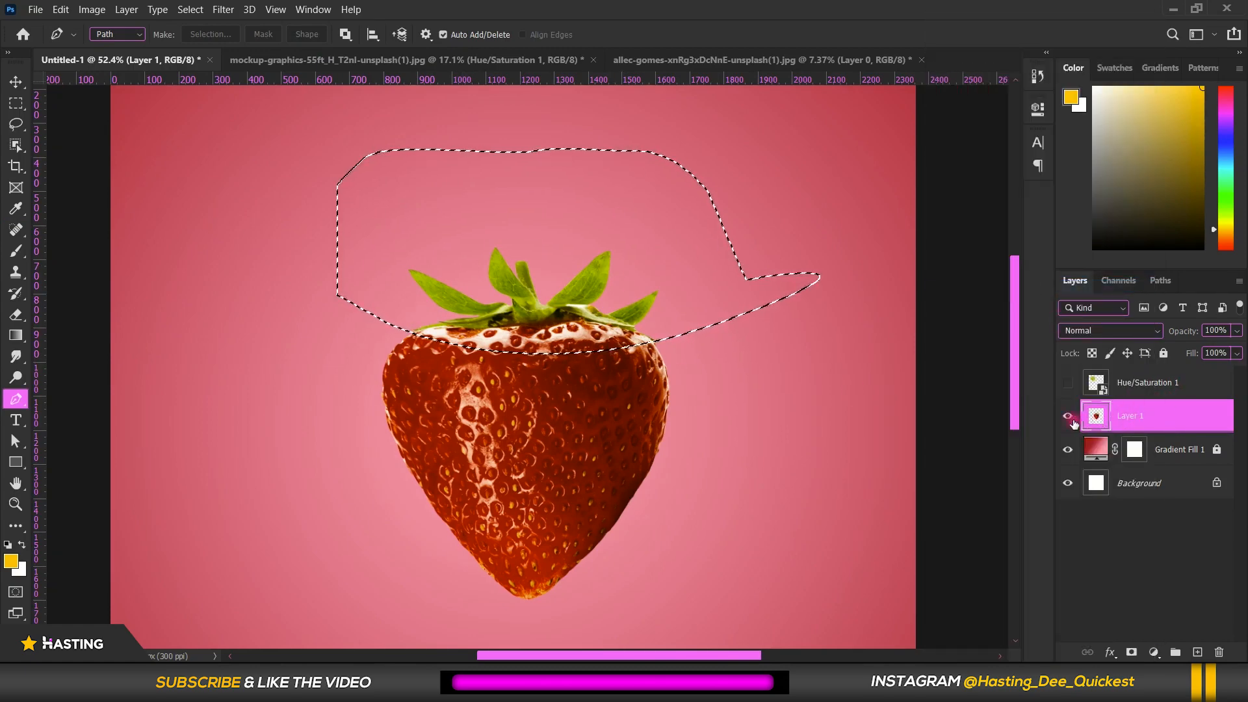
right_click(1131, 421)
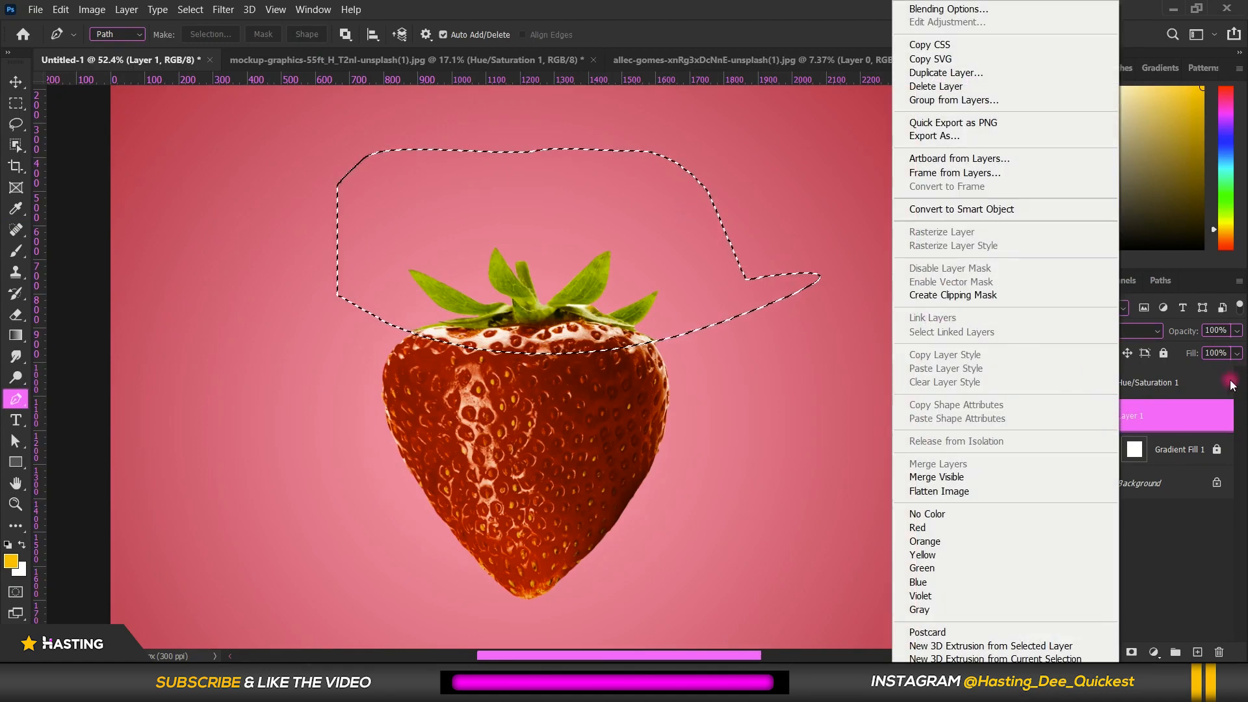
left_click(1197, 415)
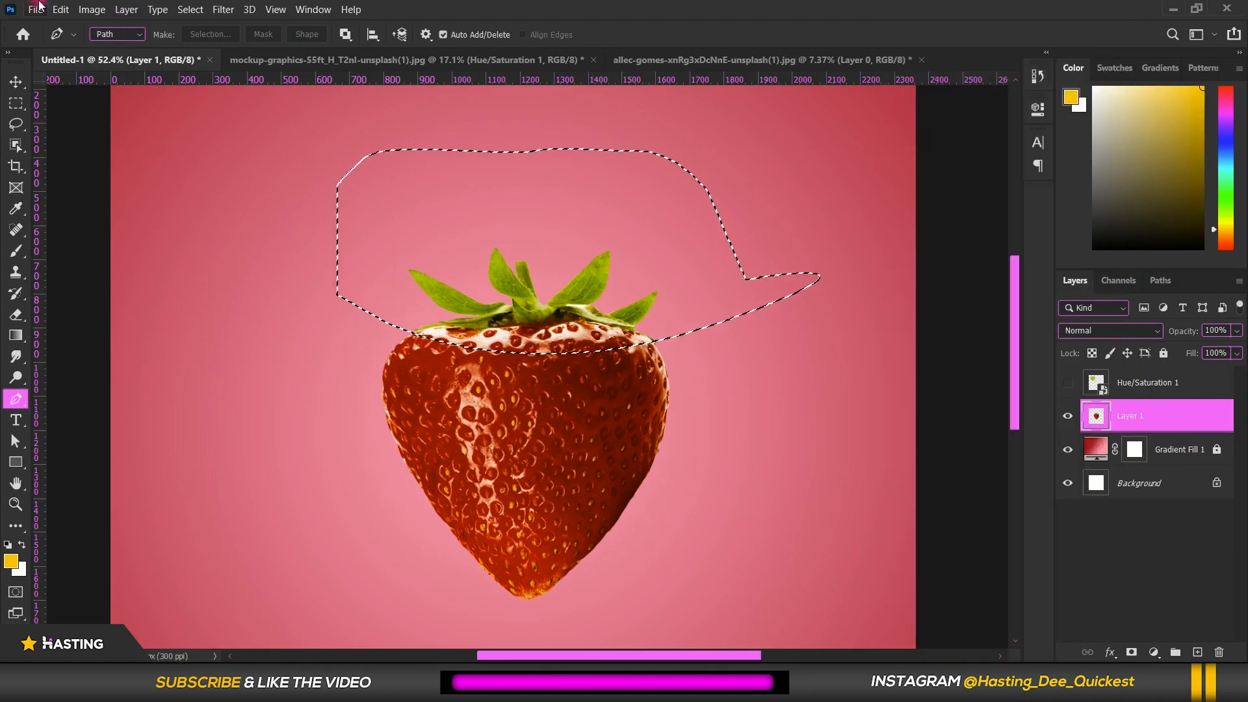
- Cut the selected leafy top, paste it onto its own layer and move it well above the strawberry body
left_click(61, 10)
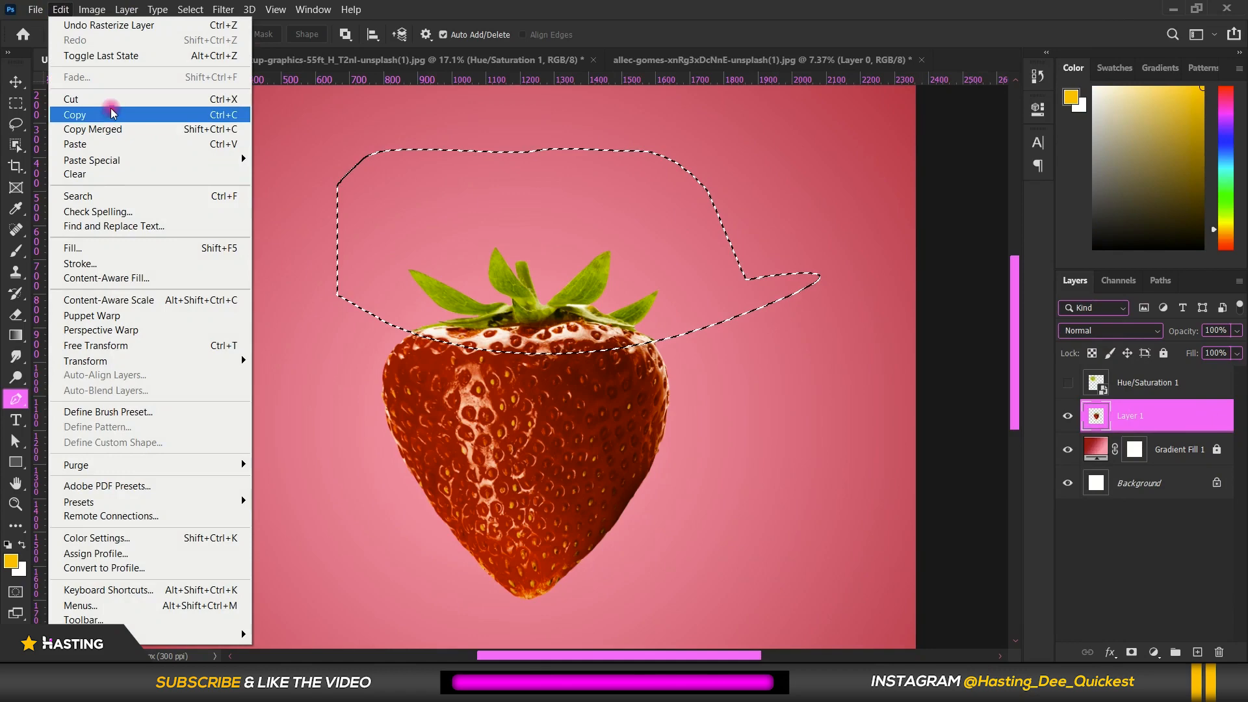
left_click(110, 101)
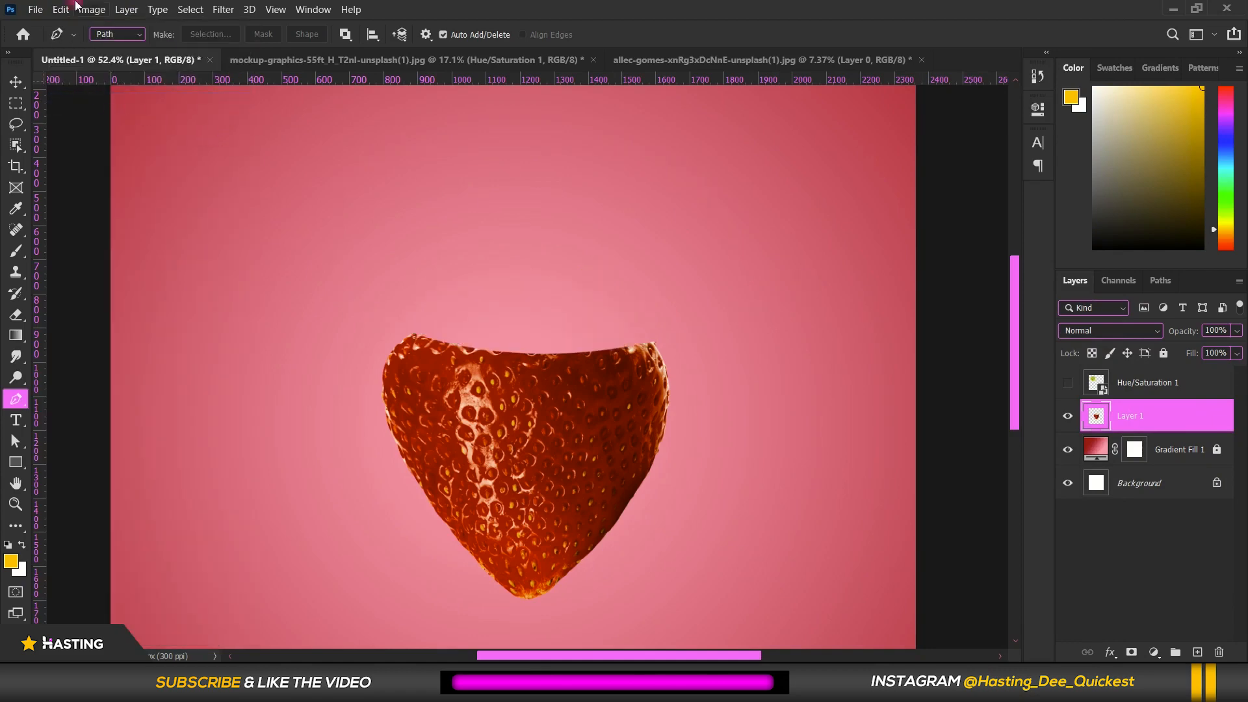
left_click(61, 9)
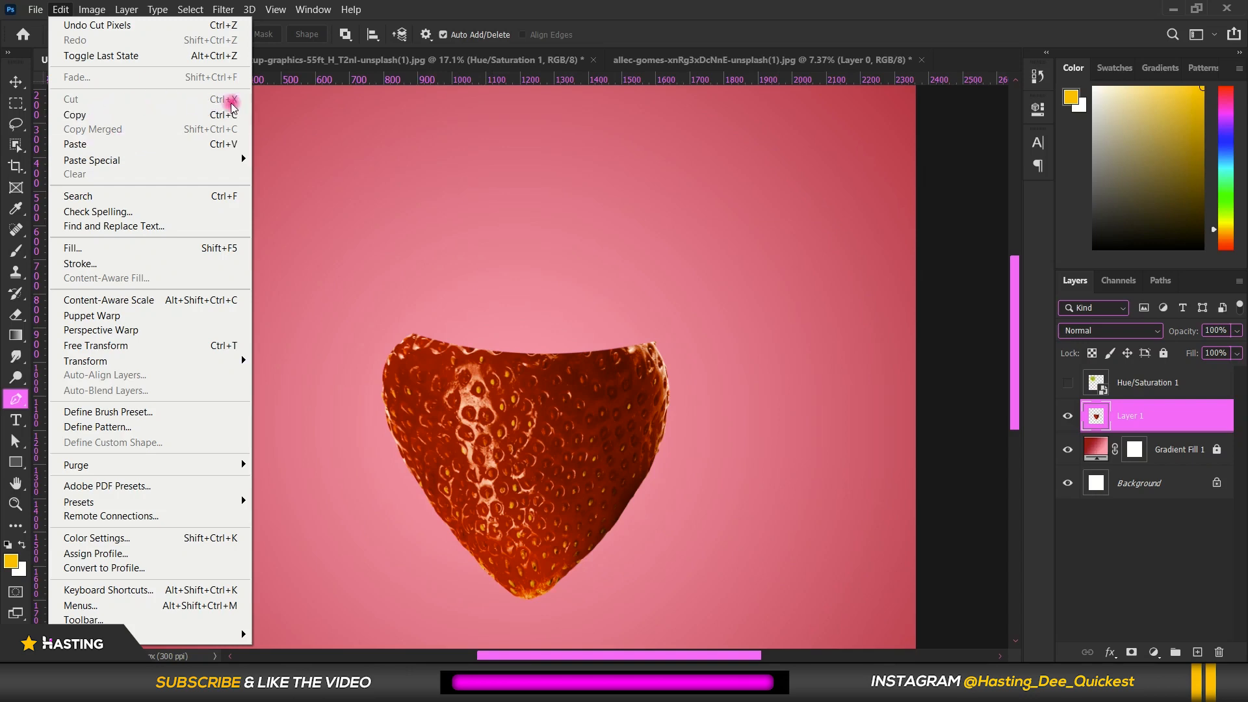
left_click(228, 147)
key("v")
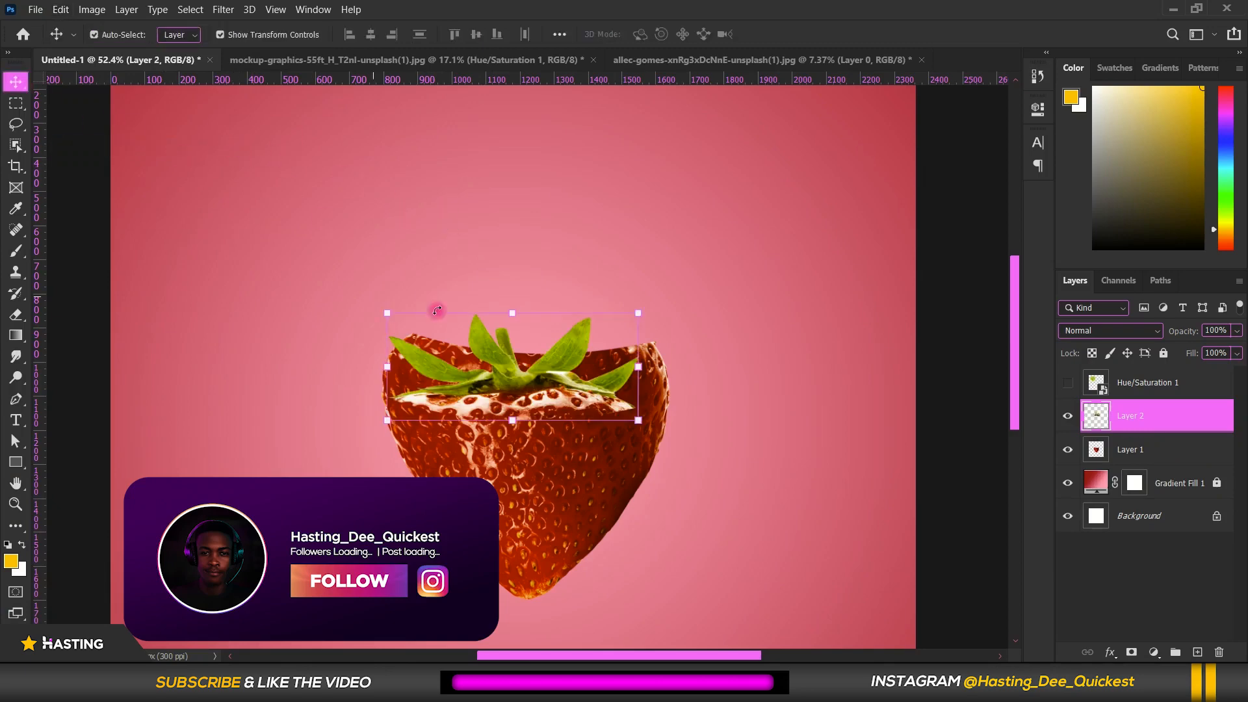
left_click_drag(494, 343, 494, 147)
- On Layer 1, draw a closed pen path around the upper part of the strawberry body with a curved lower edge
left_click(1163, 449)
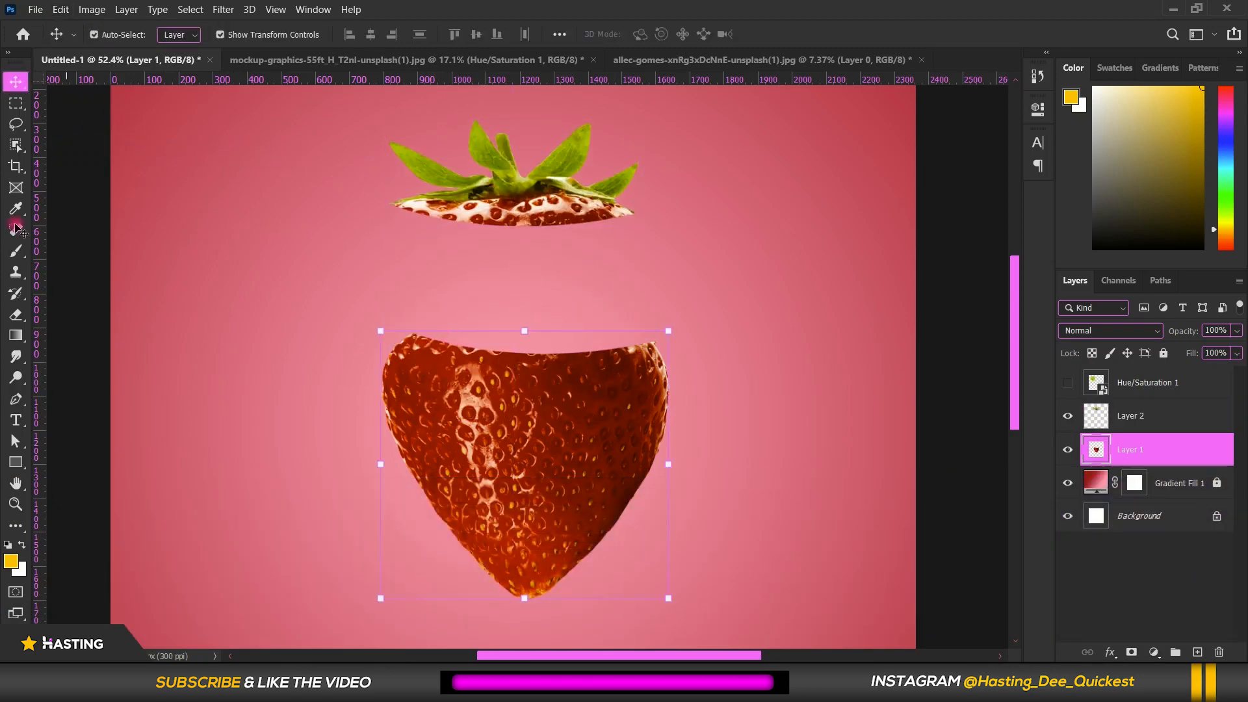
left_click(15, 399)
scroll(668, 432, "down", 1)
scroll(669, 416, "up", 2)
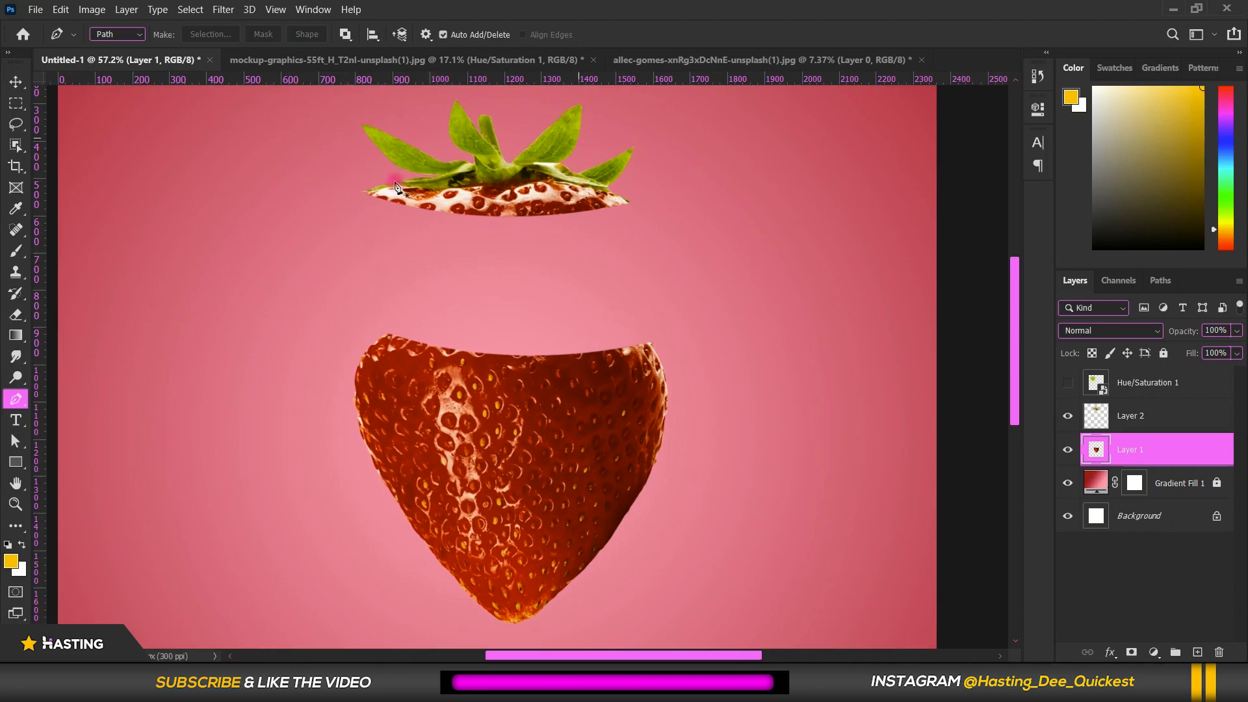
left_click(275, 378)
scroll(526, 431, "down", 1)
left_click_drag(677, 354, 865, 282)
left_click(603, 266)
left_click_drag(435, 273, 397, 295)
left_click(385, 333)
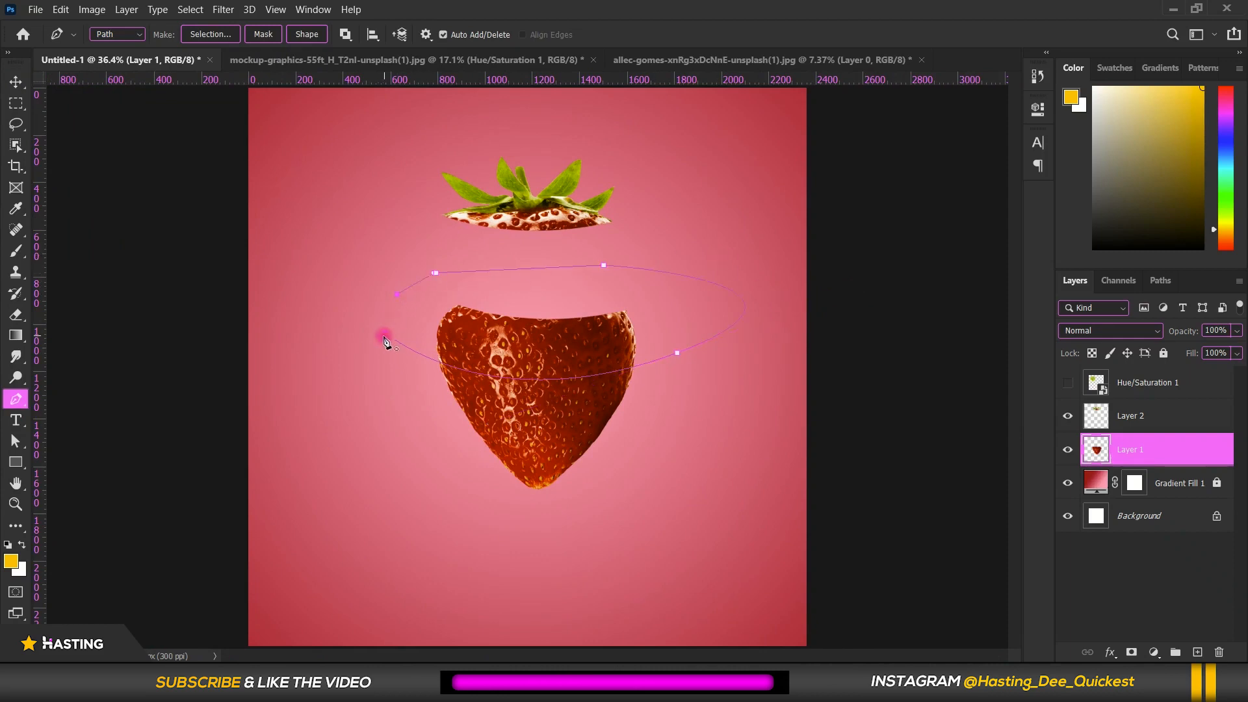
- Convert the path into a selection with a 0.5-pixel feather and cut and paste the upper slice onto a new layer
left_click(228, 37)
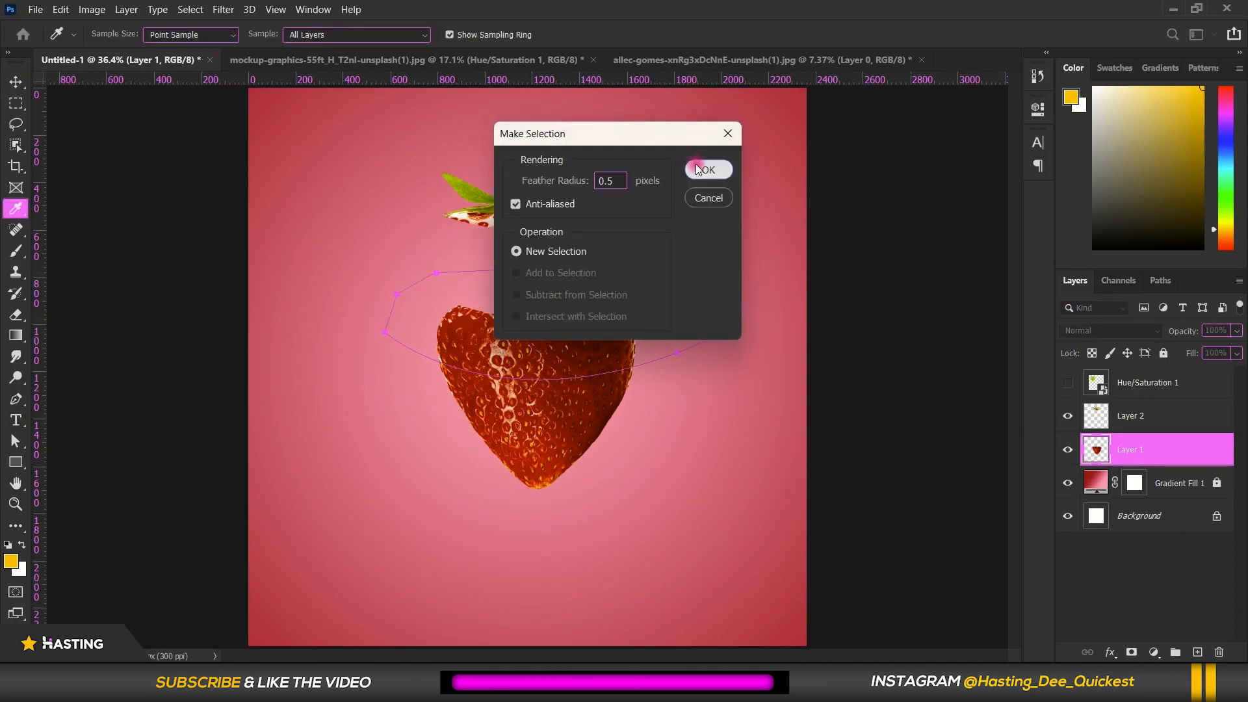
left_click(698, 168)
key("ctrl+x")
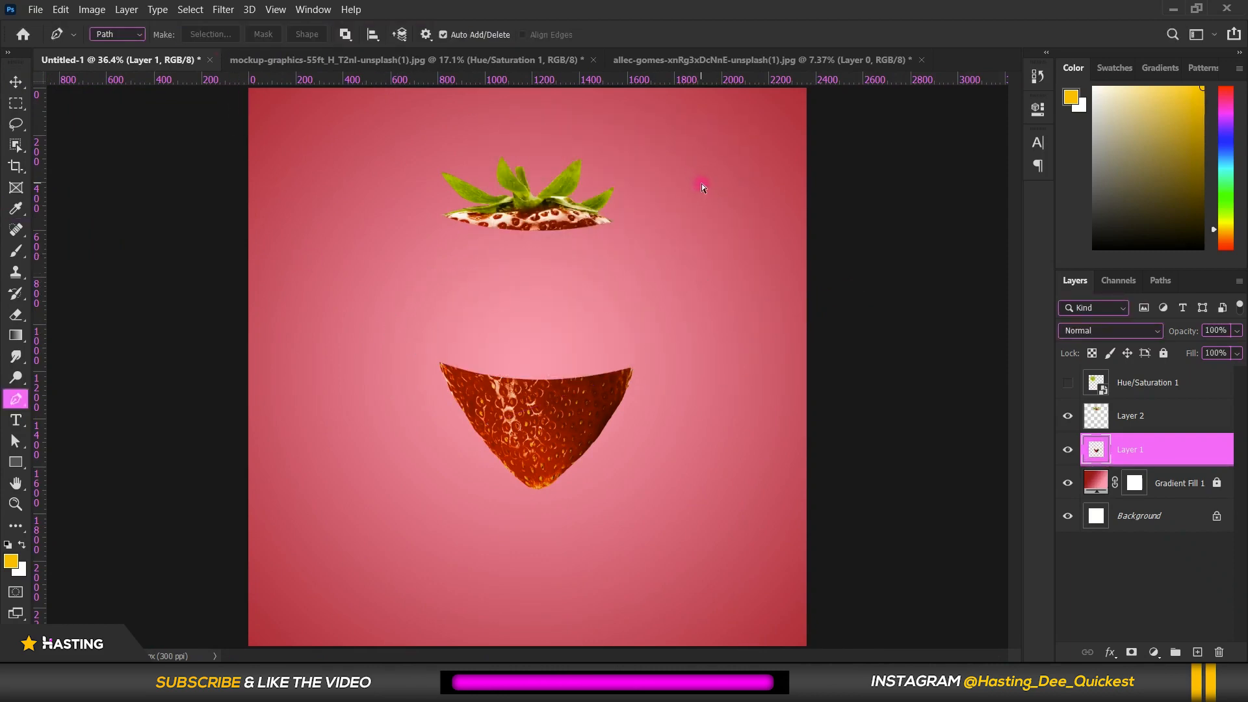
key("ctrl+shift+v")
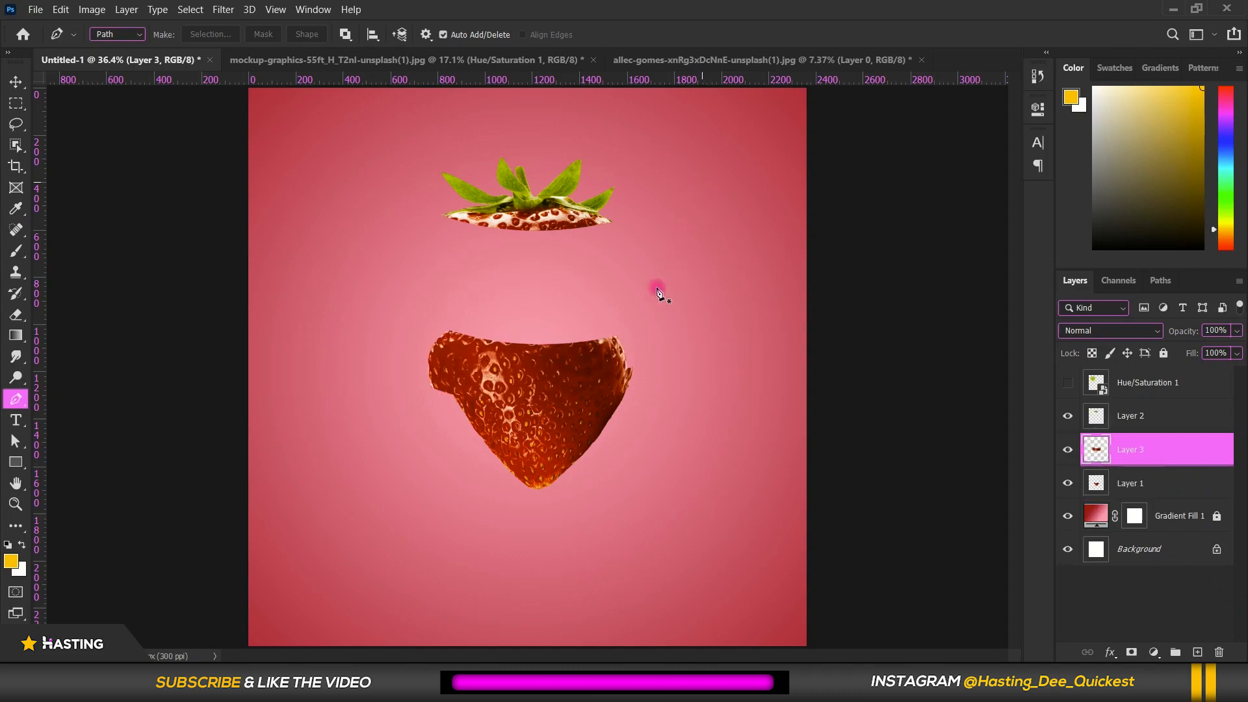
- Move the upper slice straight up about 413 px to sit just below the leafy top, and deselect it
key("v")
left_click_drag(588, 358, 599, 260)
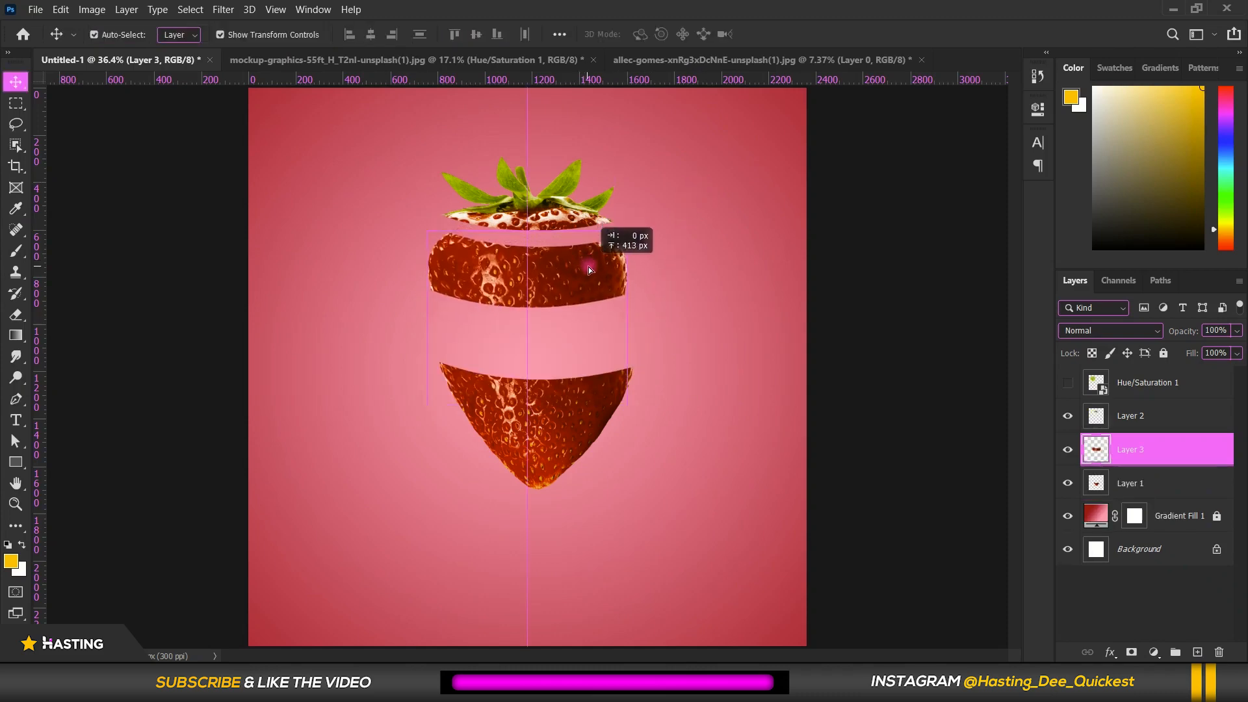
left_click(632, 430)
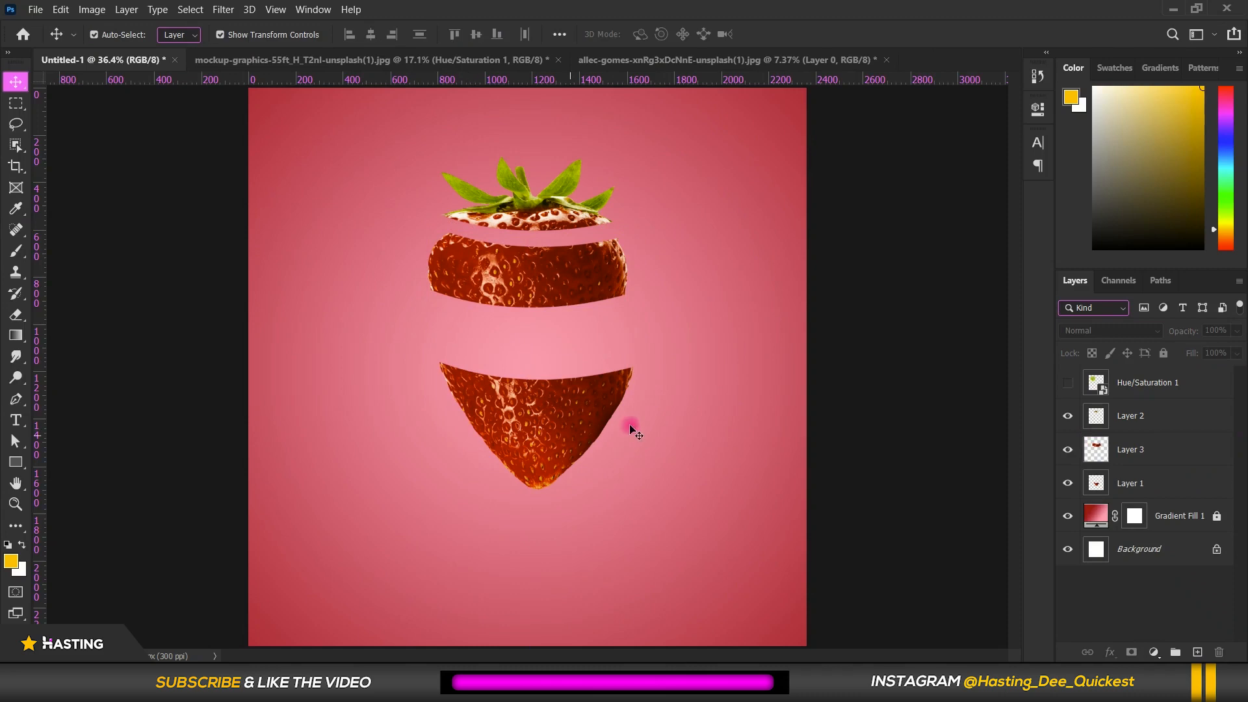
- On Layer 1, draw a closed pen path around the upper half of the remaining lower strawberry piece, curving its bottom edge
left_click(13, 404)
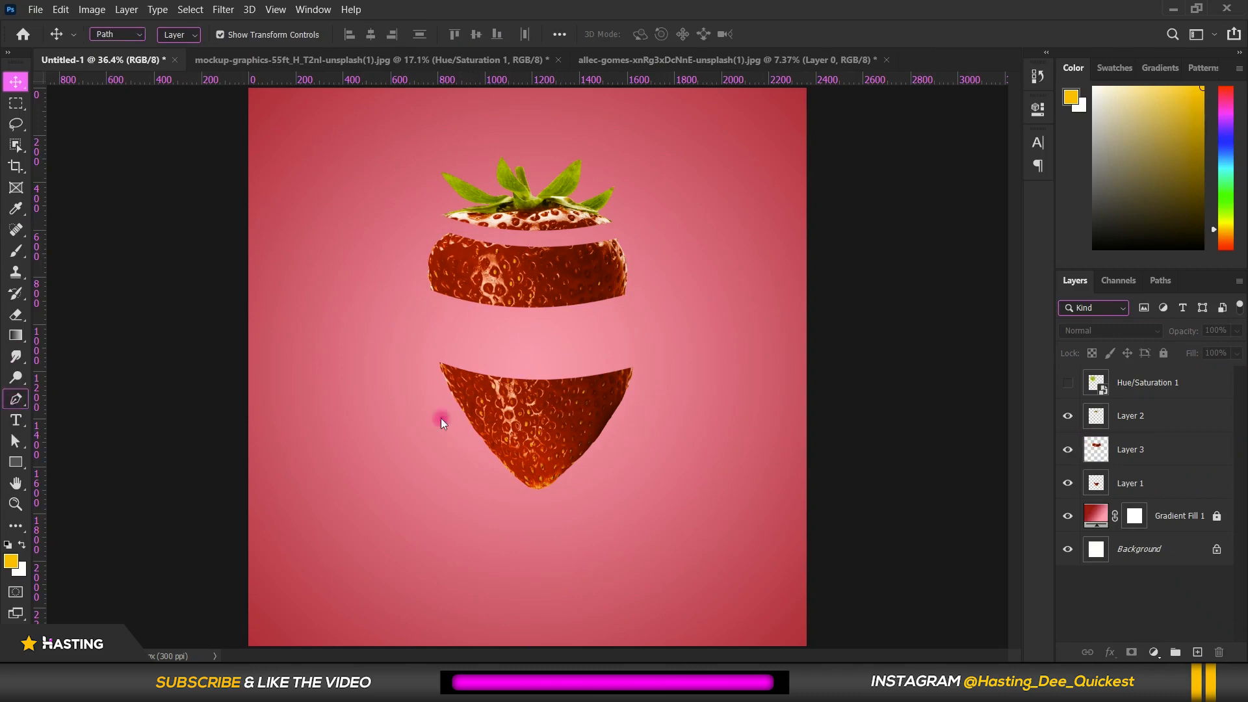
scroll(721, 419, "up", 2)
left_click(1185, 490)
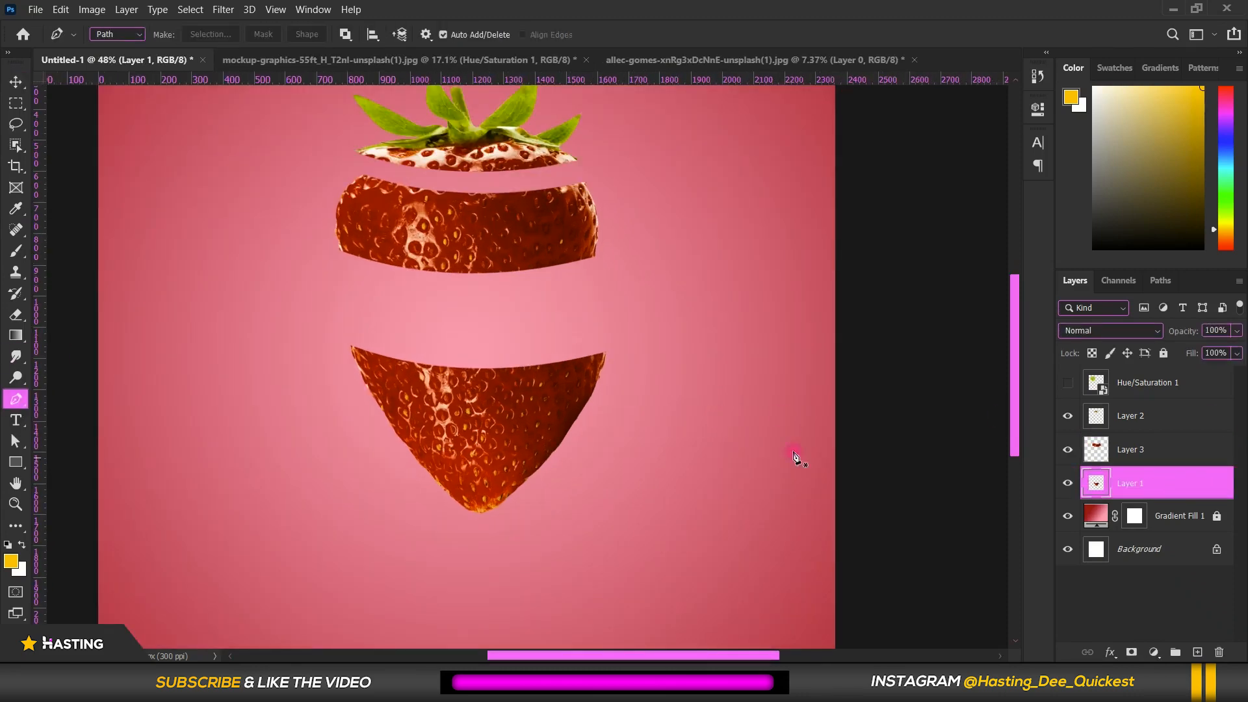
left_click(330, 381)
left_click_drag(660, 382, 872, 260)
left_click_drag(752, 294, 552, 304)
left_click(391, 307)
left_click(309, 317)
left_click(298, 357)
- Convert this path into a selection and cut and paste the lower middle slice onto a new layer
left_click(226, 35)
left_click(713, 168)
key("ctrl+x")
key("ctrl+v")
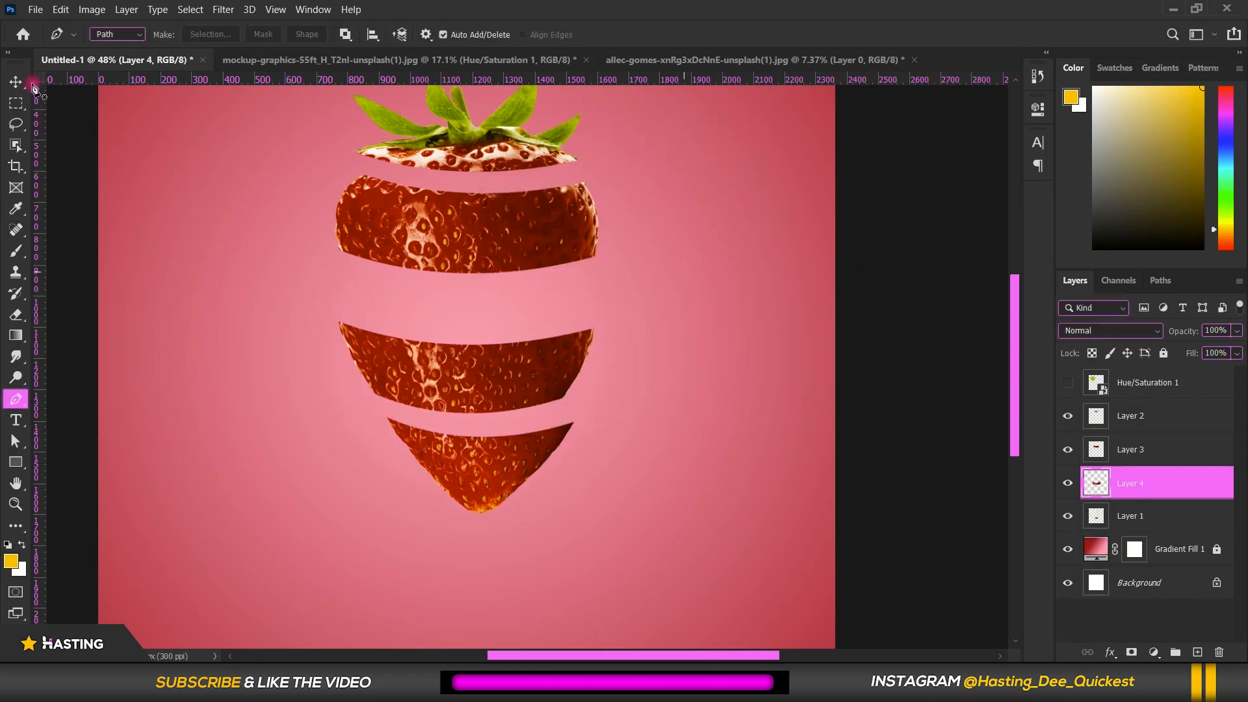
- Reposition the leafy top, the two middle slices and the tip into a centered vertical stack with gaps between the pieces
left_click(17, 83)
scroll(506, 304, "down", 5)
left_click(729, 284)
scroll(569, 430, "up", 3)
left_click(534, 454)
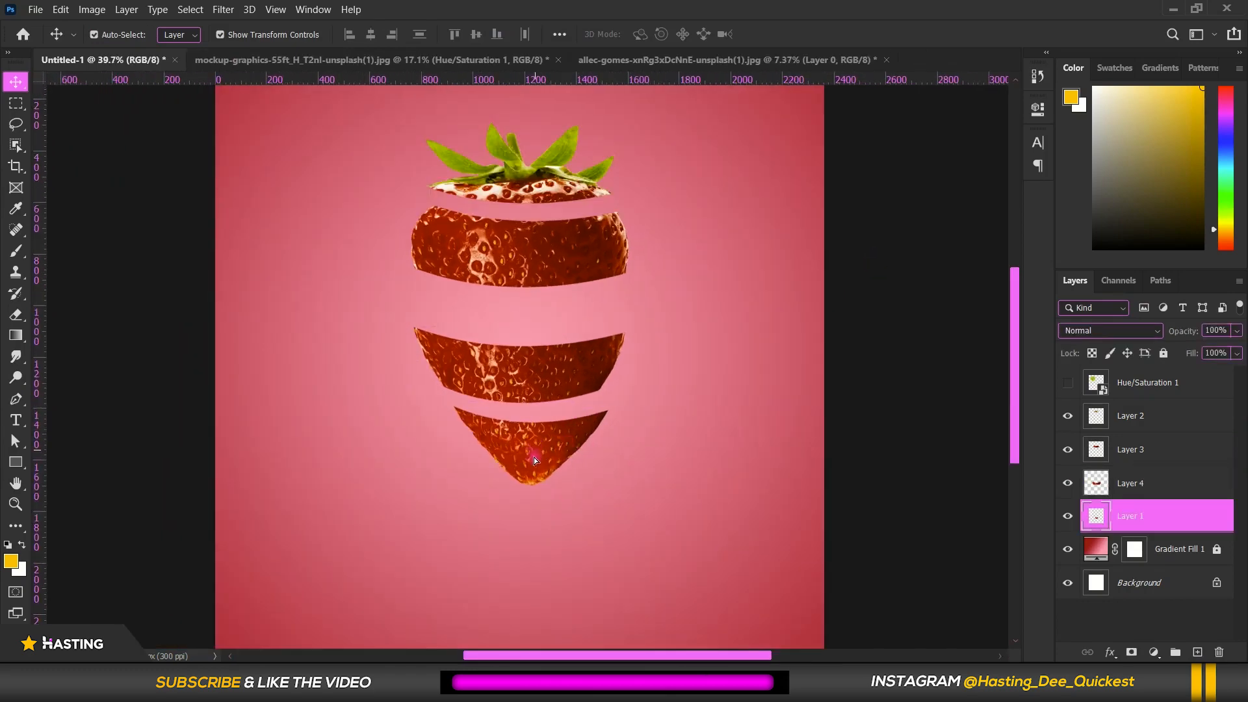
left_click_drag(535, 454, 535, 490)
left_click_drag(536, 335, 536, 360)
left_click_drag(544, 265, 548, 307)
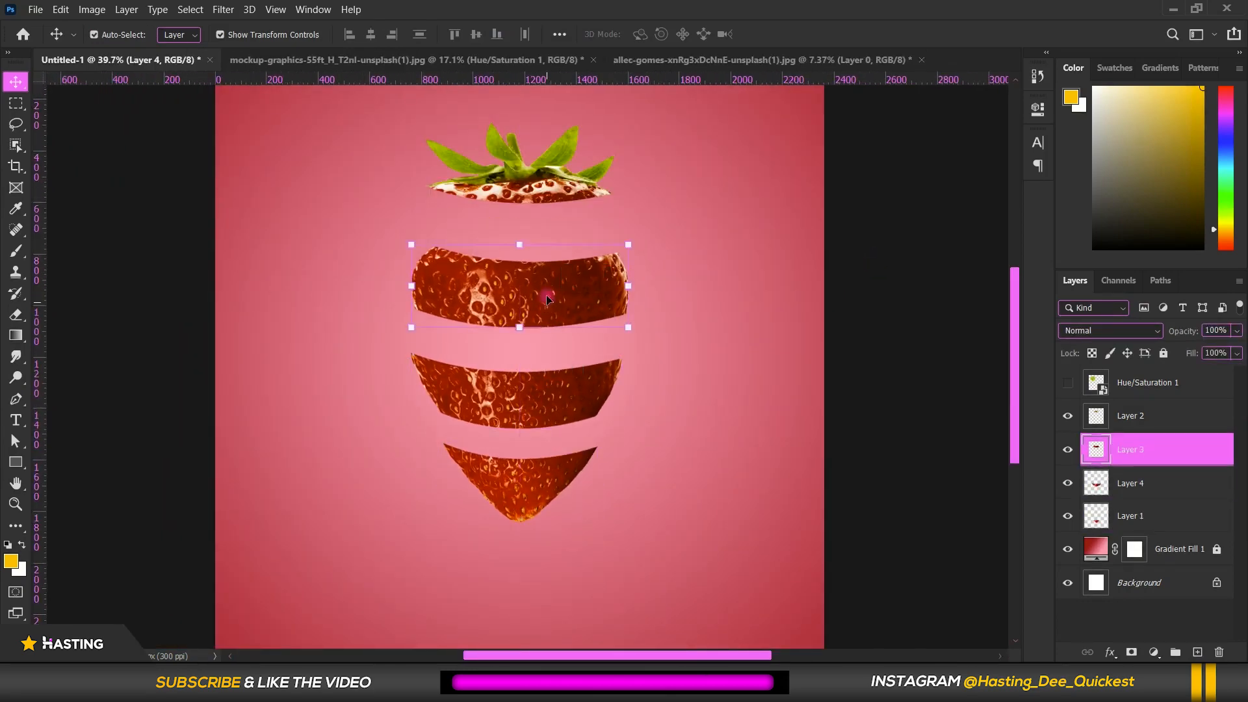
left_click_drag(549, 194, 549, 209)
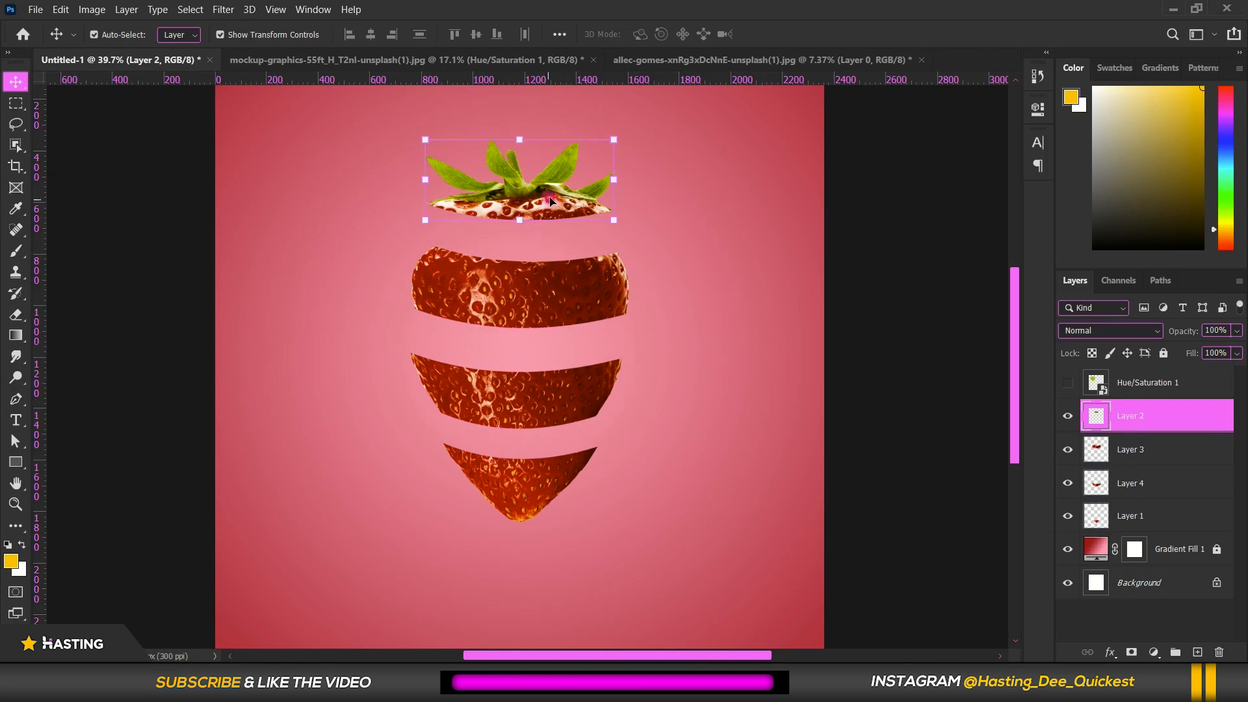
left_click_drag(539, 489, 539, 510)
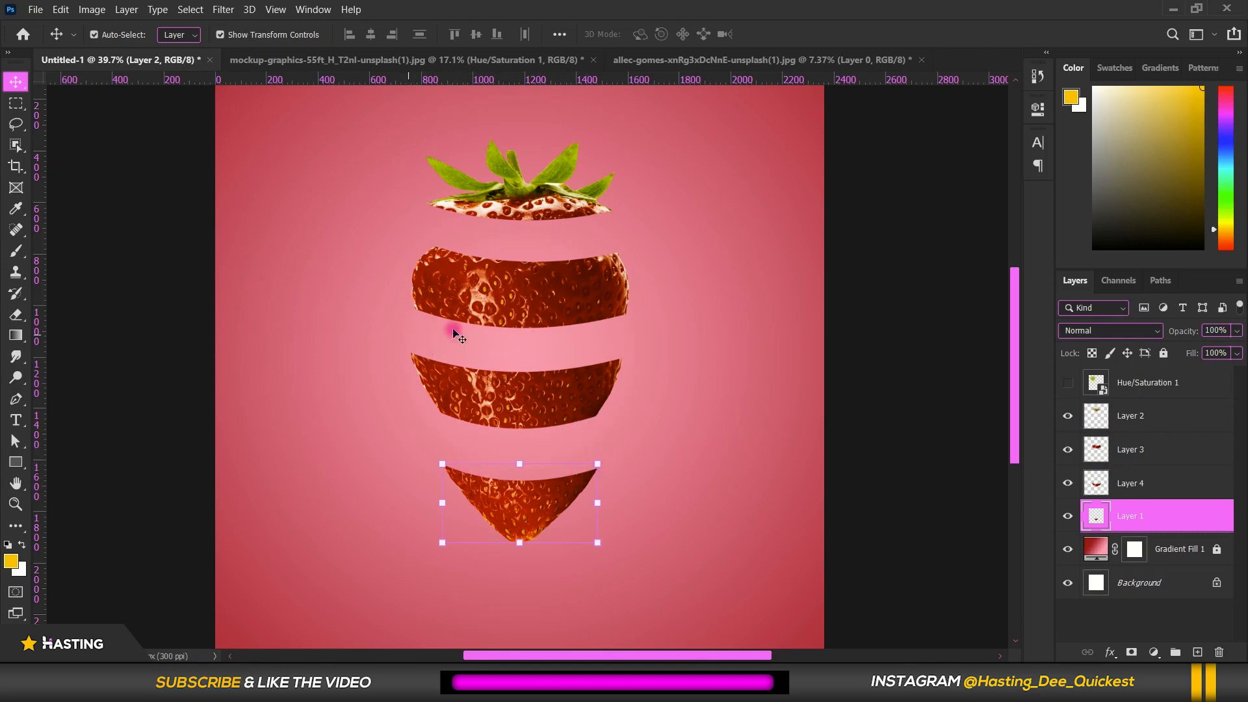
- Rotate the strawberry tip on Layer 1 about 7.3° counterclockwise and apply the transform
scroll(577, 503, "down", 2)
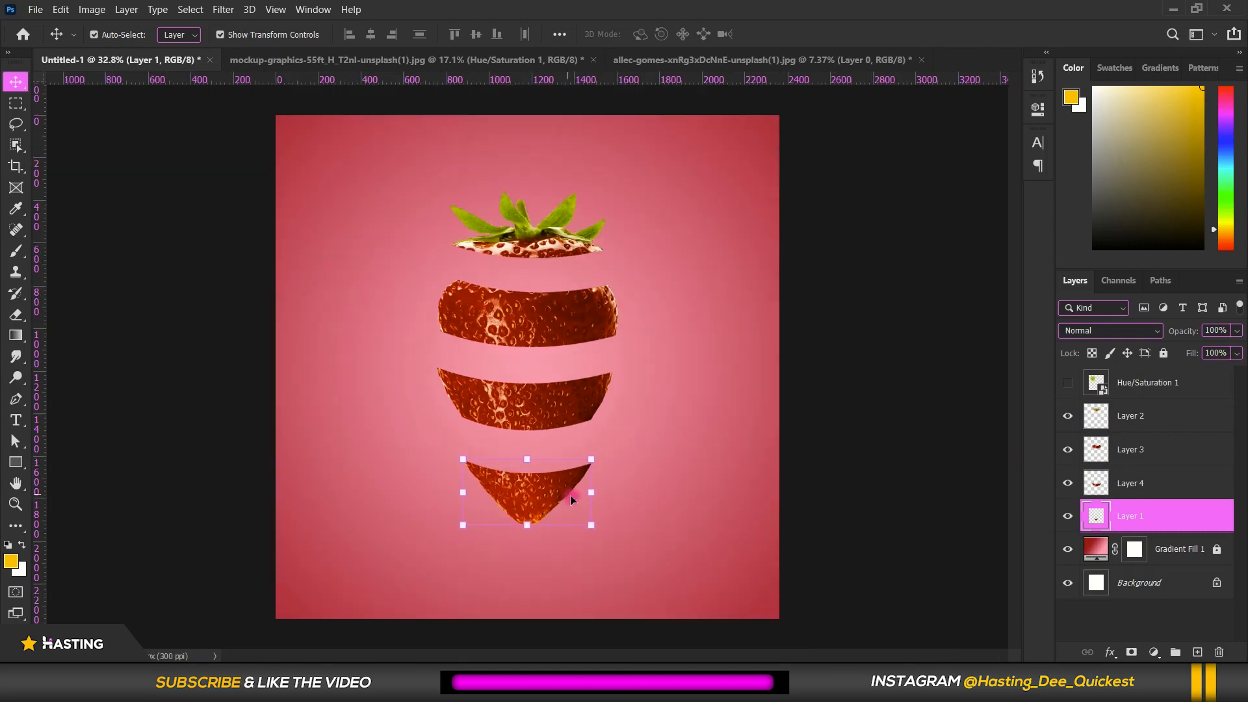
scroll(569, 495, "up", 2)
scroll(568, 494, "down", 1)
scroll(557, 549, "up", 2)
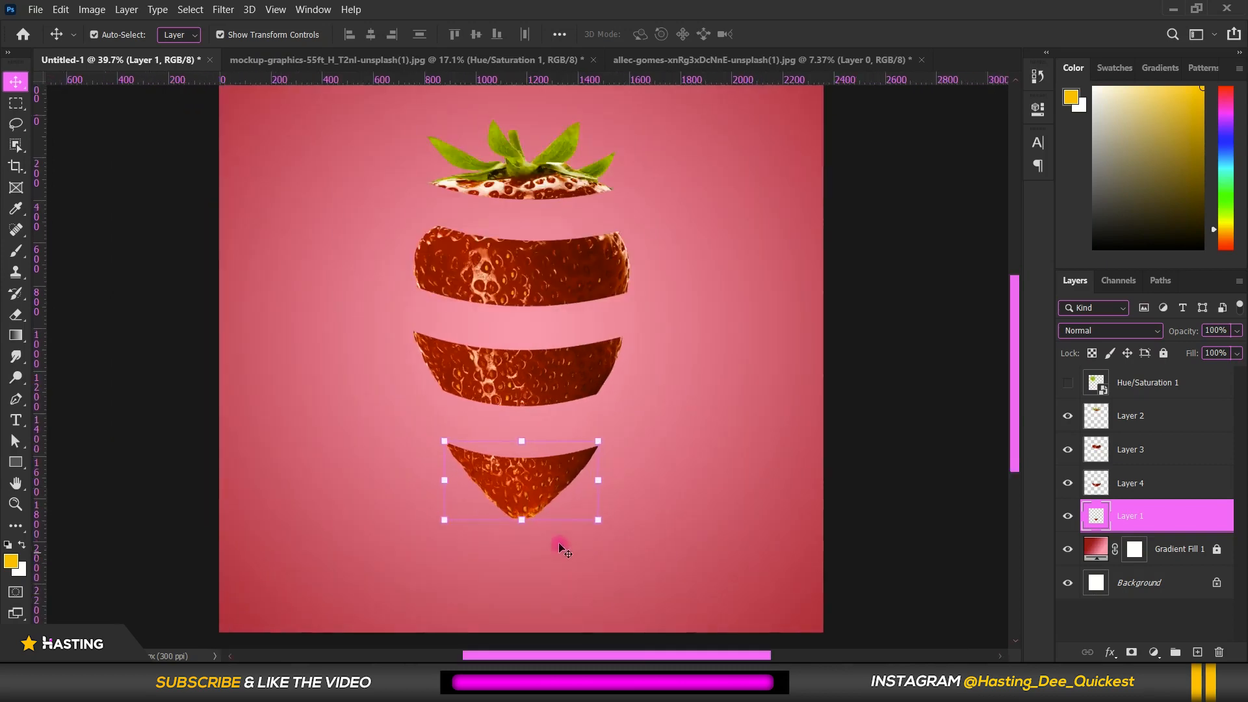
left_click_drag(625, 522, 632, 508)
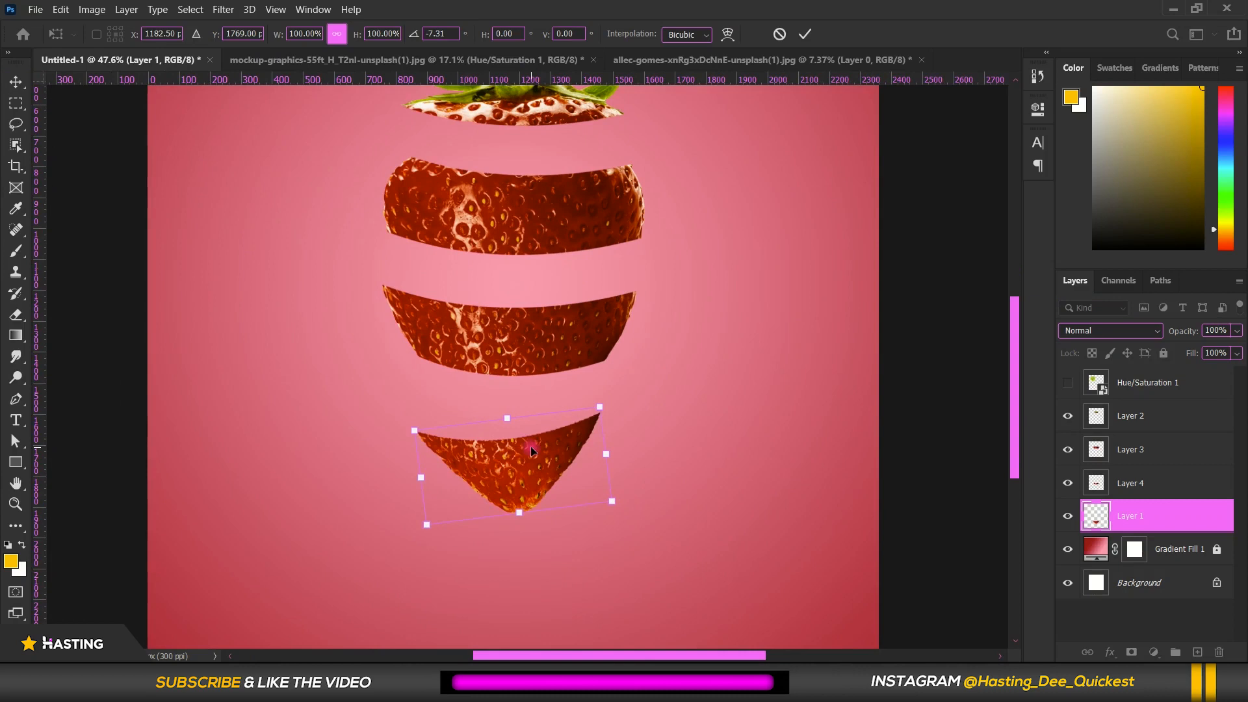
key("Return")
- Tilt the lower middle slice about 8.2° clockwise and the upper middle slice about 9° counterclockwise
left_click(549, 319)
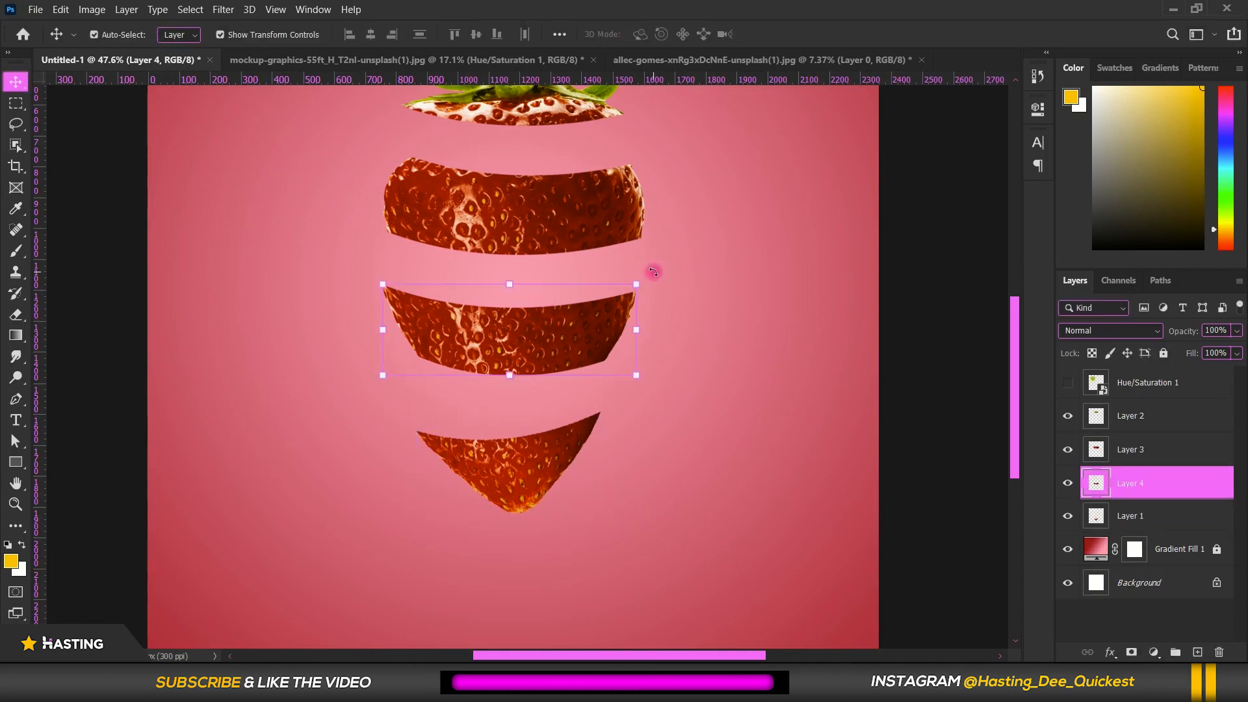
left_click_drag(672, 295, 674, 289)
key("Return")
left_click(595, 230)
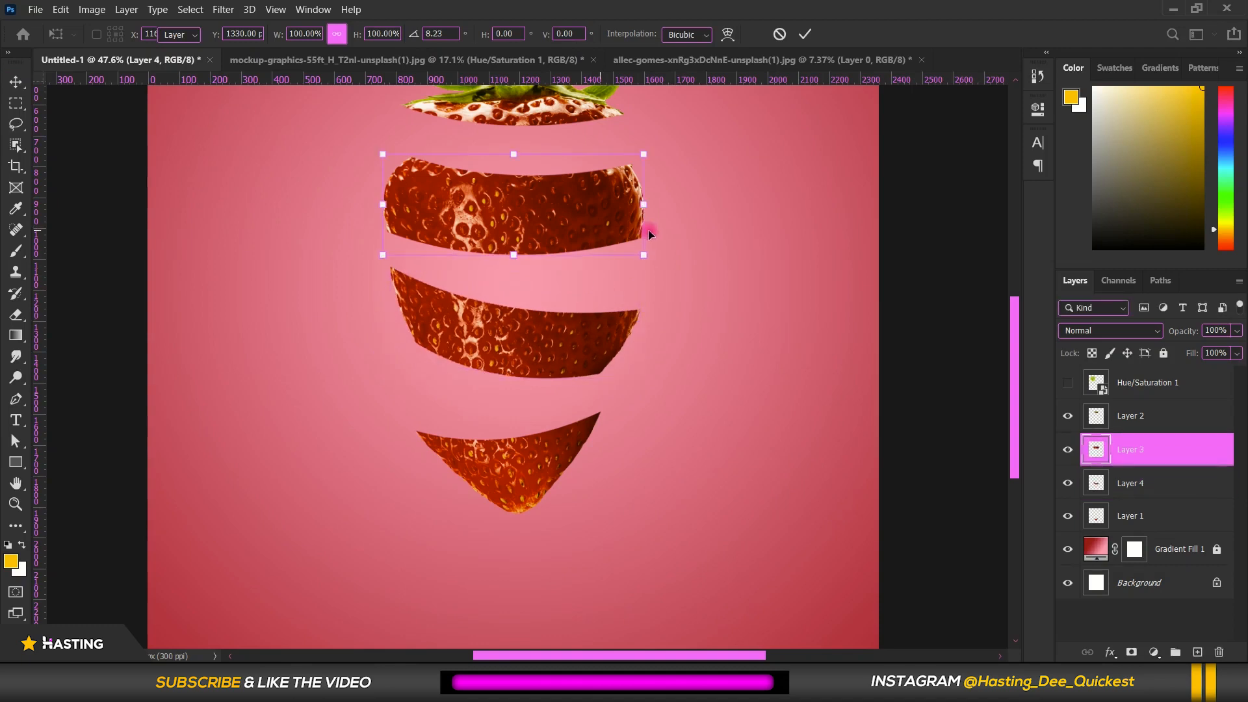
left_click_drag(666, 256, 670, 245)
key("Return")
scroll(629, 227, "down", 3)
scroll(561, 156, "up", 3)
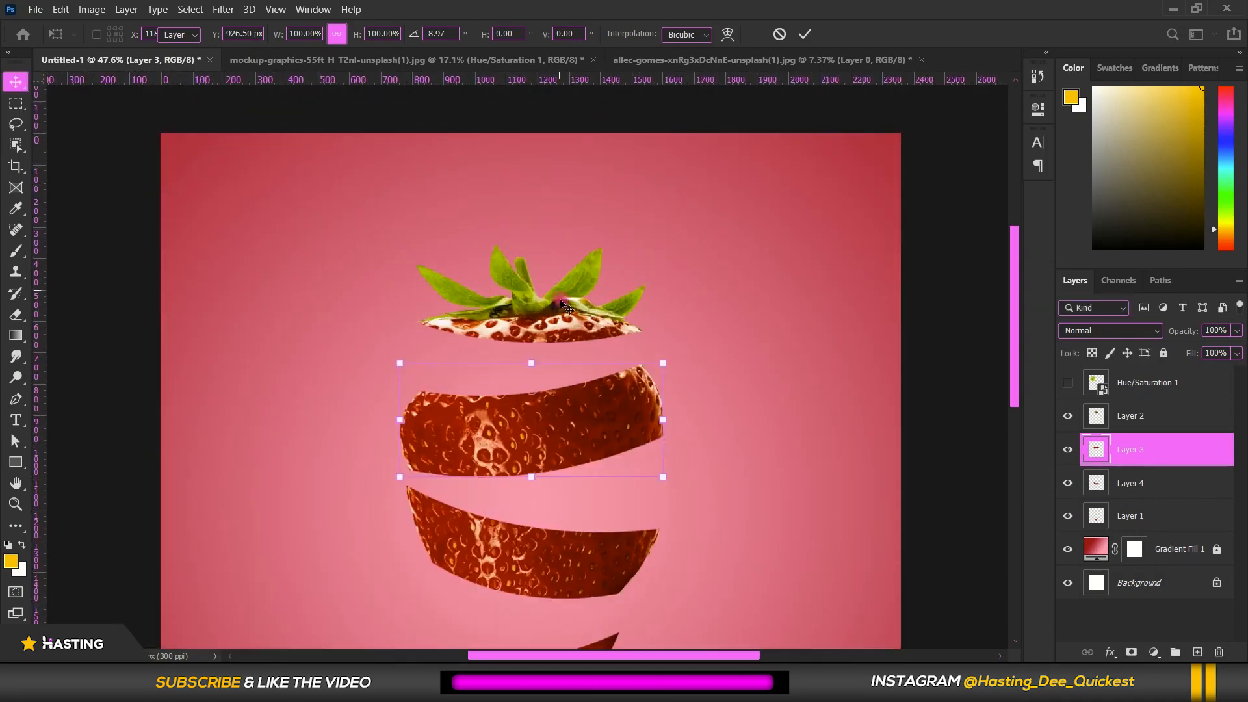
- Rotate the leafy top piece about 2° clockwise and apply the transform
left_click(565, 317)
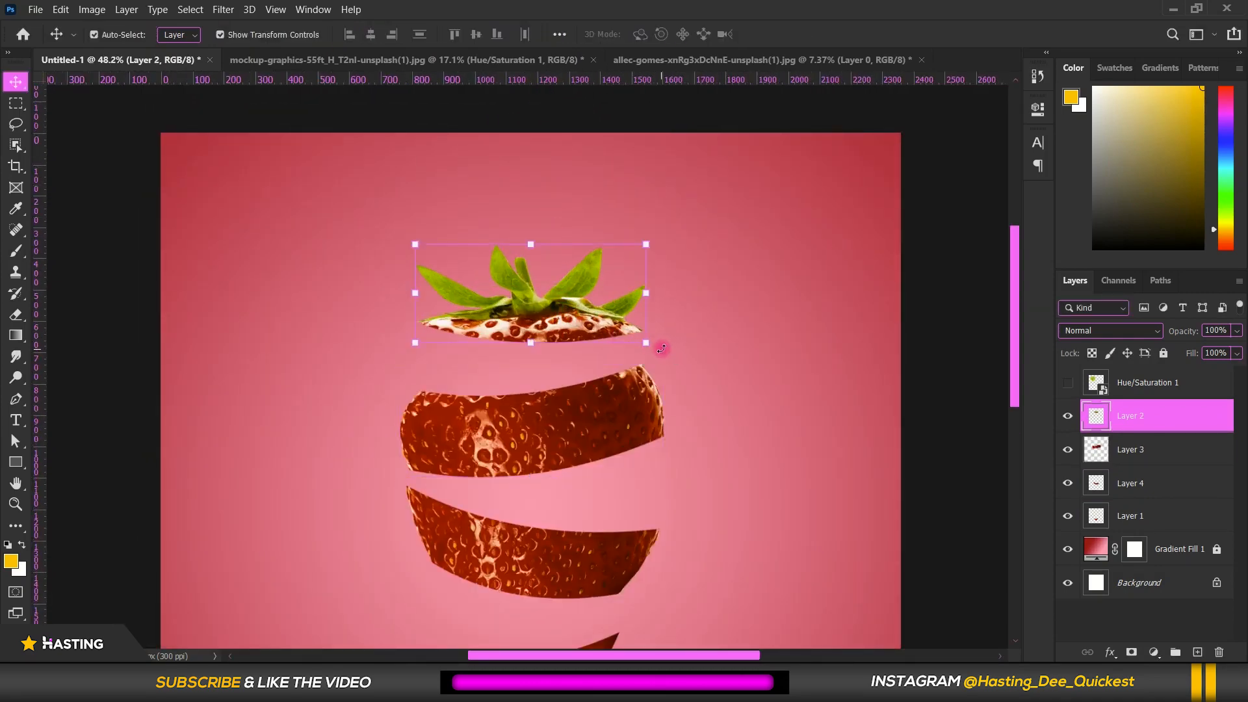
mouse_move(662, 351)
left_mouse_down()
mouse_move(679, 319)
mouse_move(668, 355)
mouse_move(669, 341)
left_mouse_up()
scroll(669, 342, "down", 1)
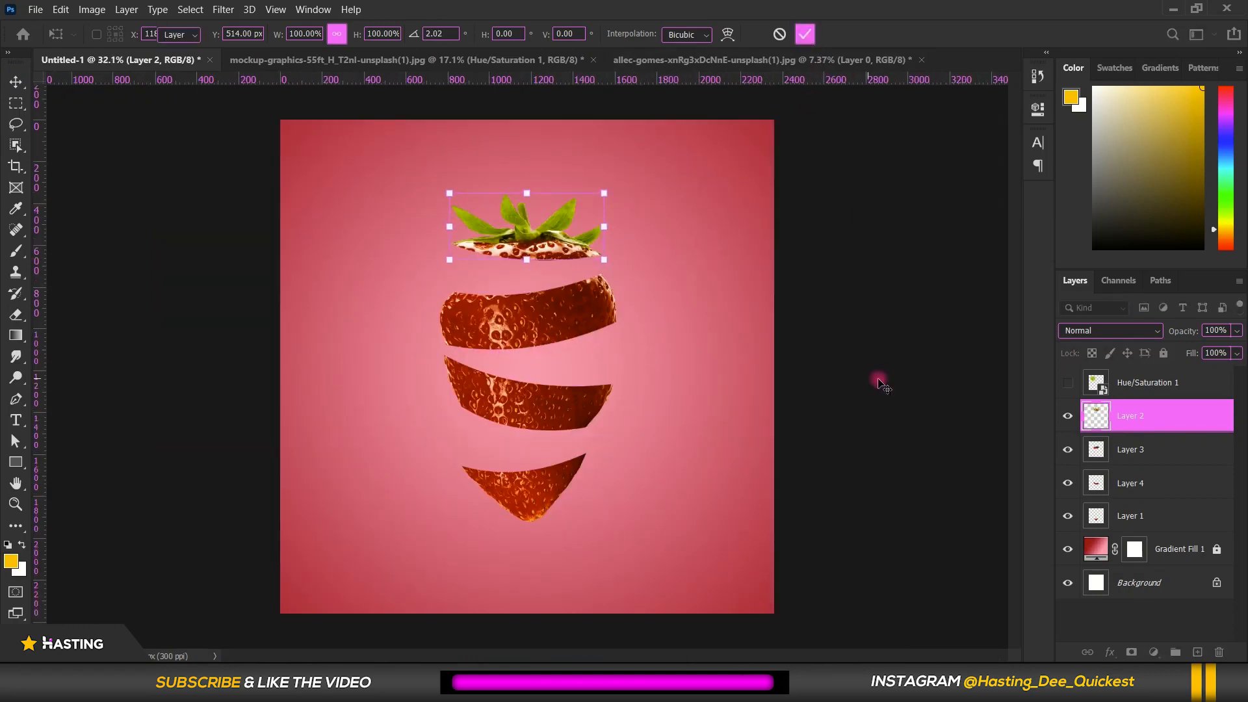
key("Return")
- Select all four strawberry pieces together, scale them to about 90.5%, and keep them centered on the canvas
left_click_drag(438, 524, 587, 250)
left_click_drag(612, 202, 606, 217)
left_click_drag(550, 319, 550, 322)
key("Return")
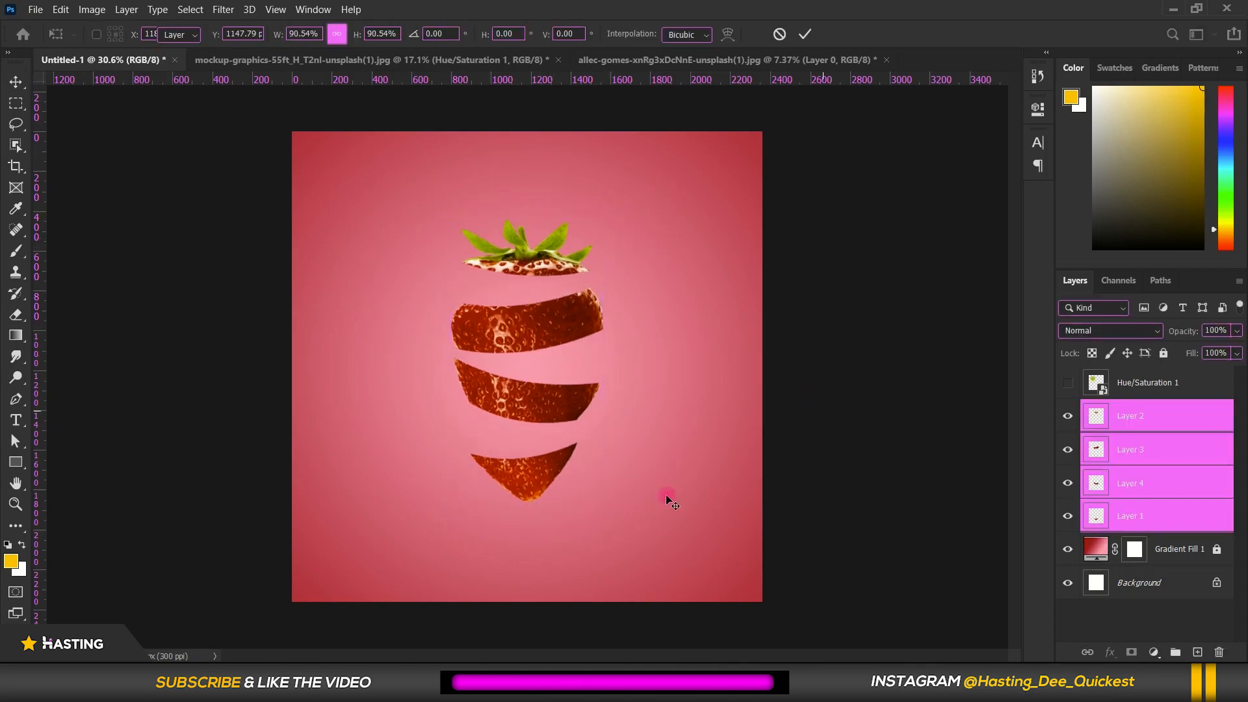
- Rename Layer 1, the strawberry tip, as slice 1
scroll(594, 505, "up", 4)
left_click(570, 492)
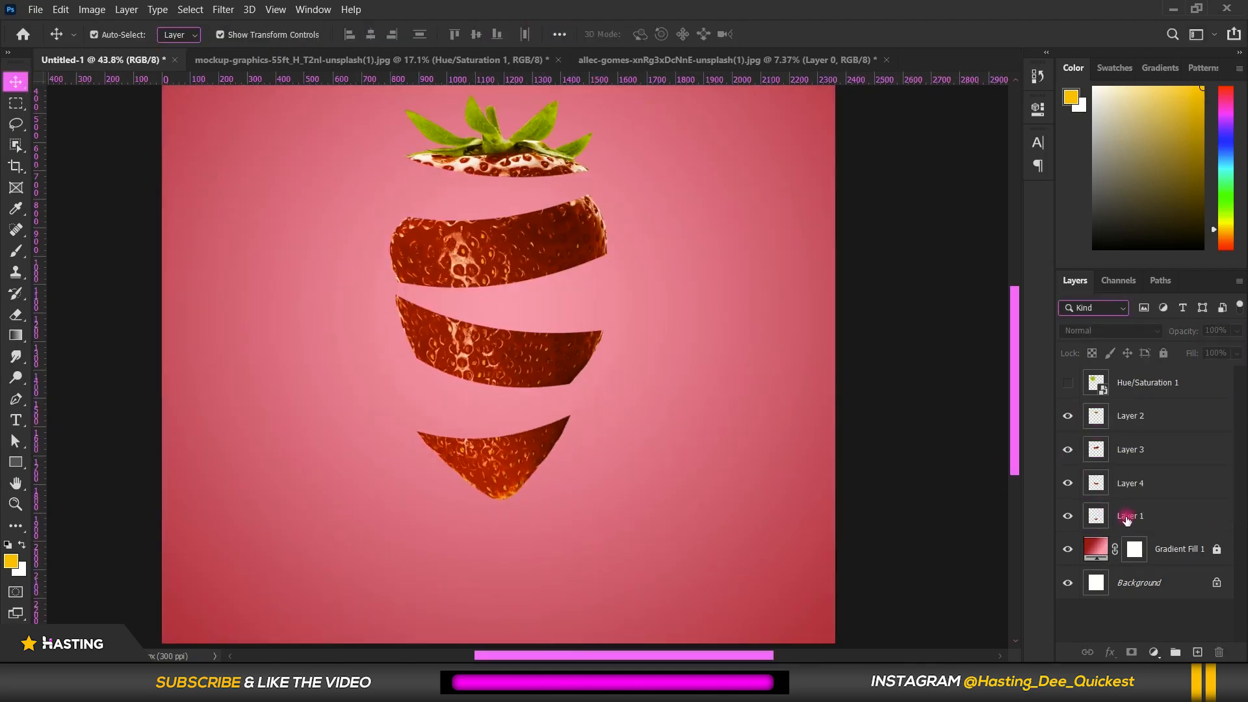
left_click(1066, 516)
left_click(1066, 516)
double_click(1131, 515)
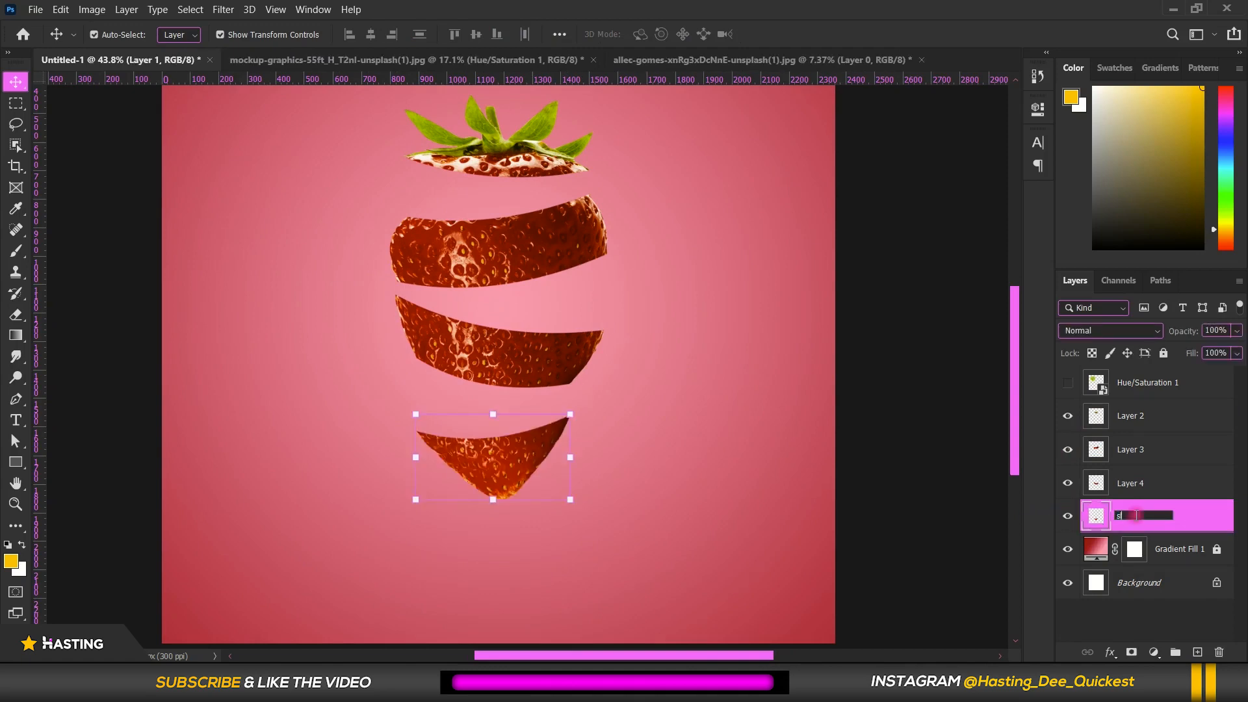
key("Return")
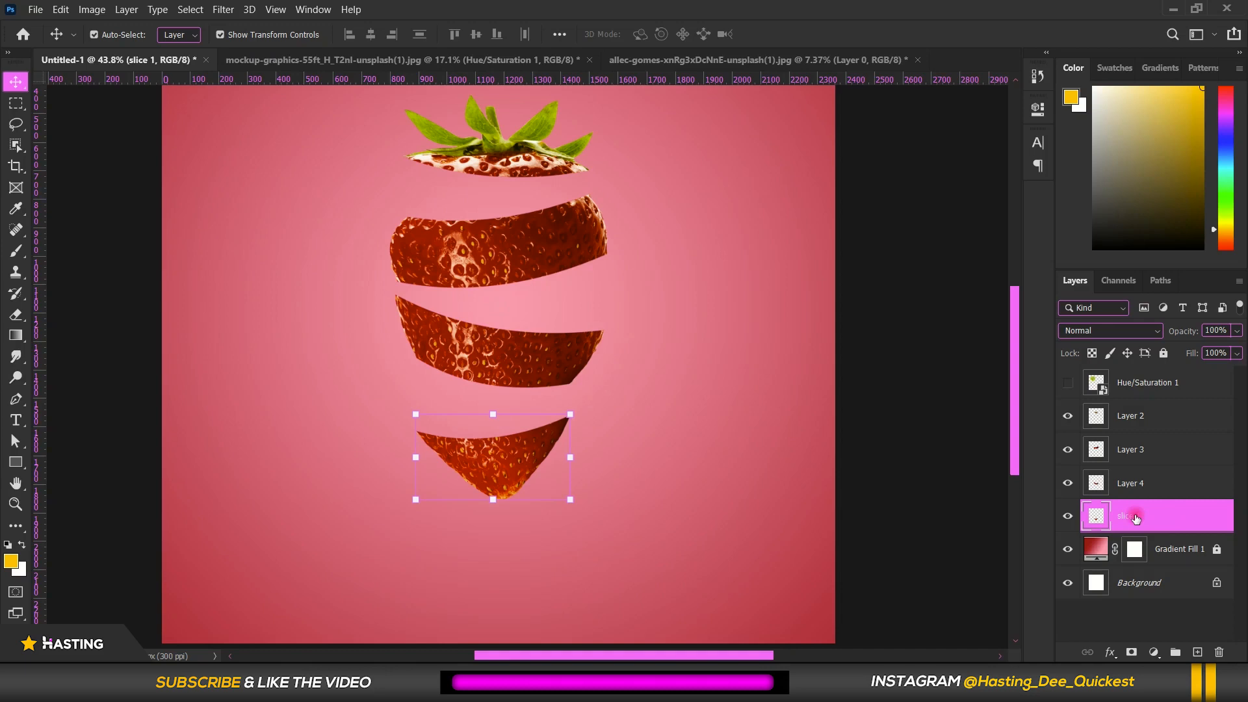
- Rename Layer 4 as slice 2 and Layer 3 as slice 3
double_click(1140, 481)
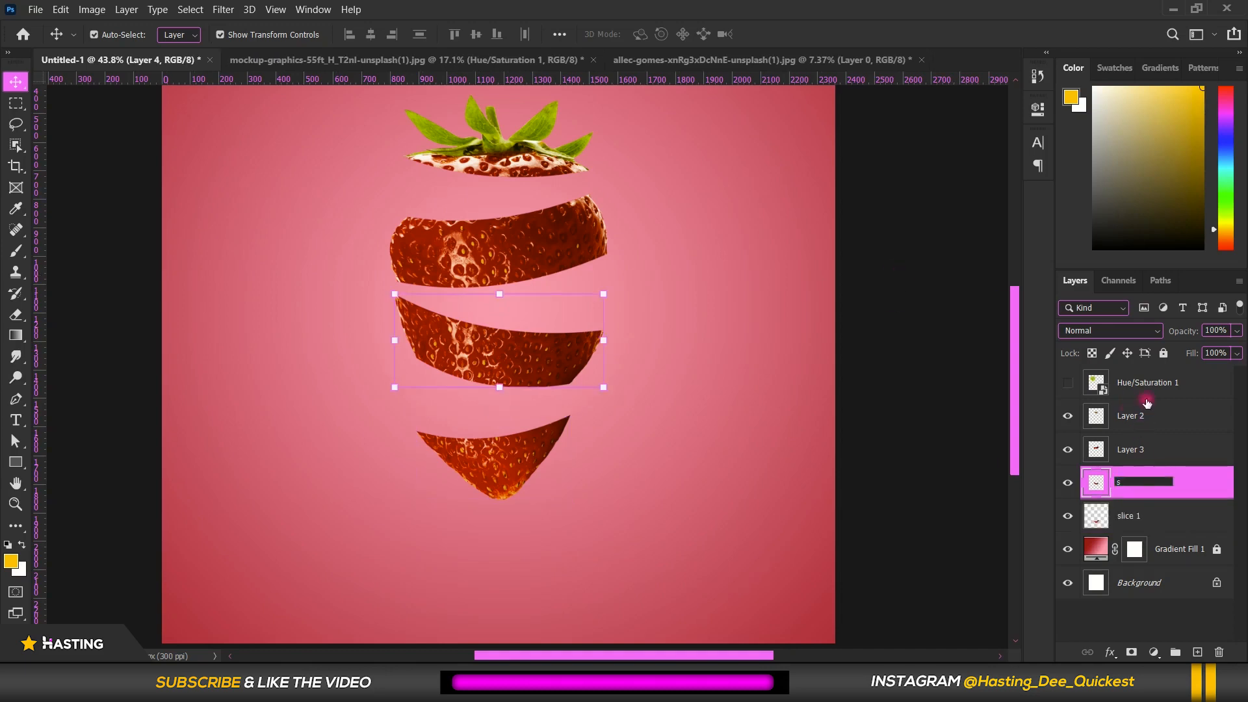
type("slice 2")
key("Return")
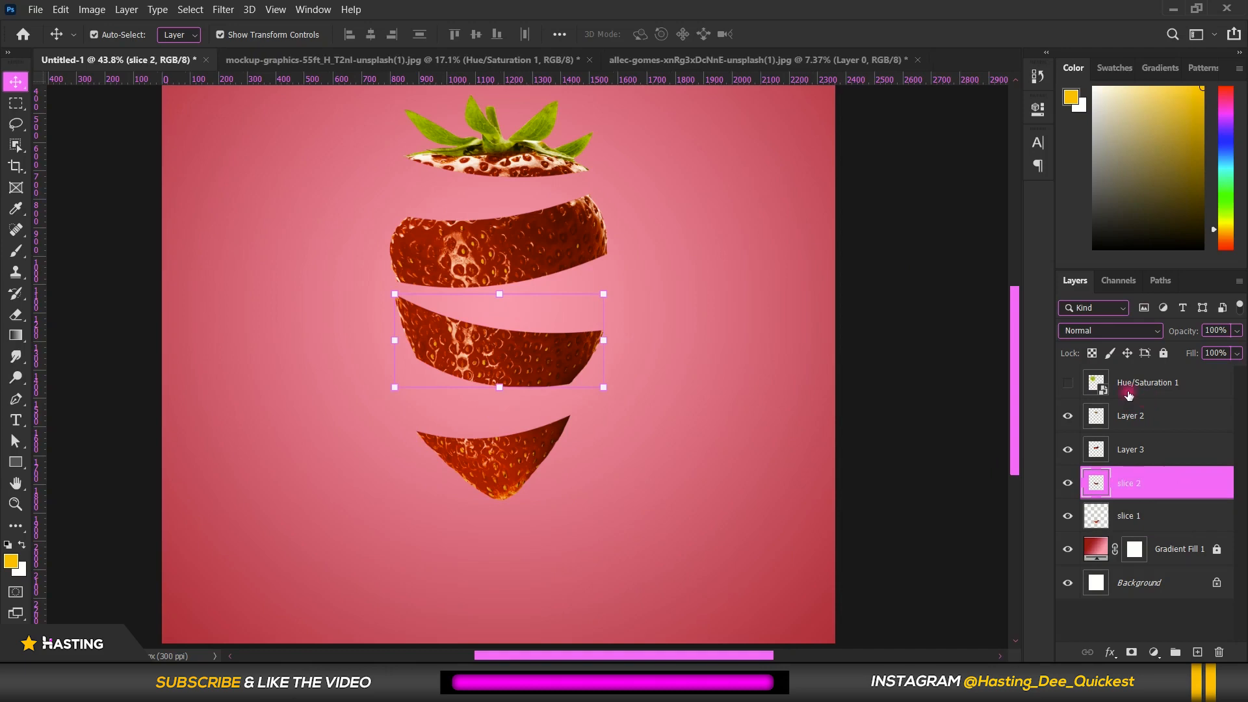
double_click(1131, 447)
type("slice 3")
key("Return")
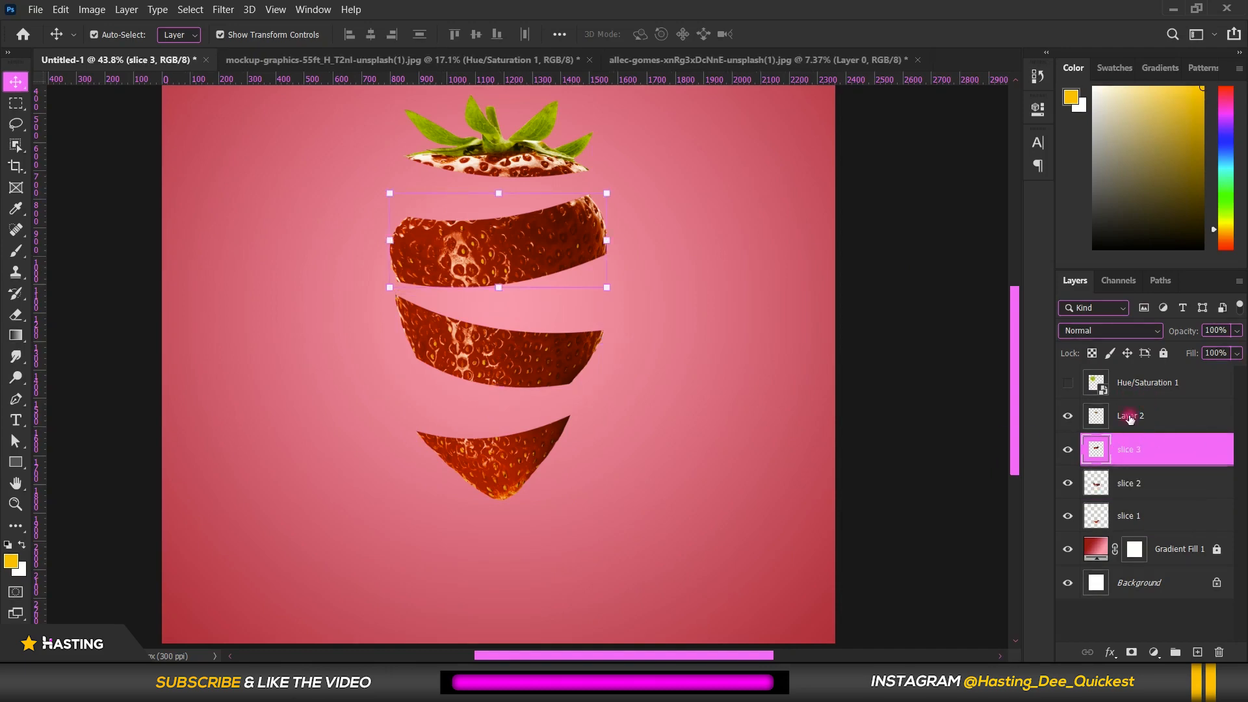
- Rename Layer 2, the leafy top, as slice 4
double_click(1131, 416)
type("slice 4")
key("Return")
key("ctrl+minus")
left_click(1172, 510)
left_click(1178, 447)
left_click(1167, 421)
scroll(500, 433, "up", 2)
left_click(1117, 514)
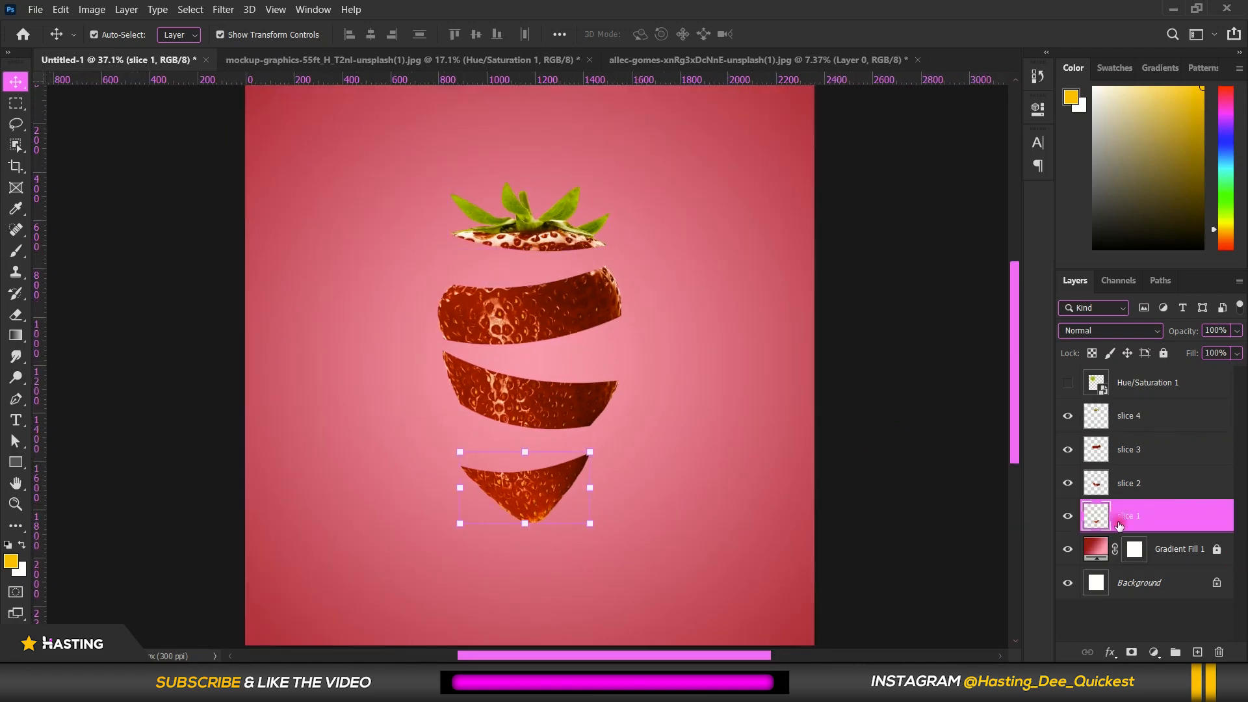
- Show the hidden Hue/Saturation 1 kiwi layer and move the kiwi over the right side of the strawberry
left_click(1068, 384)
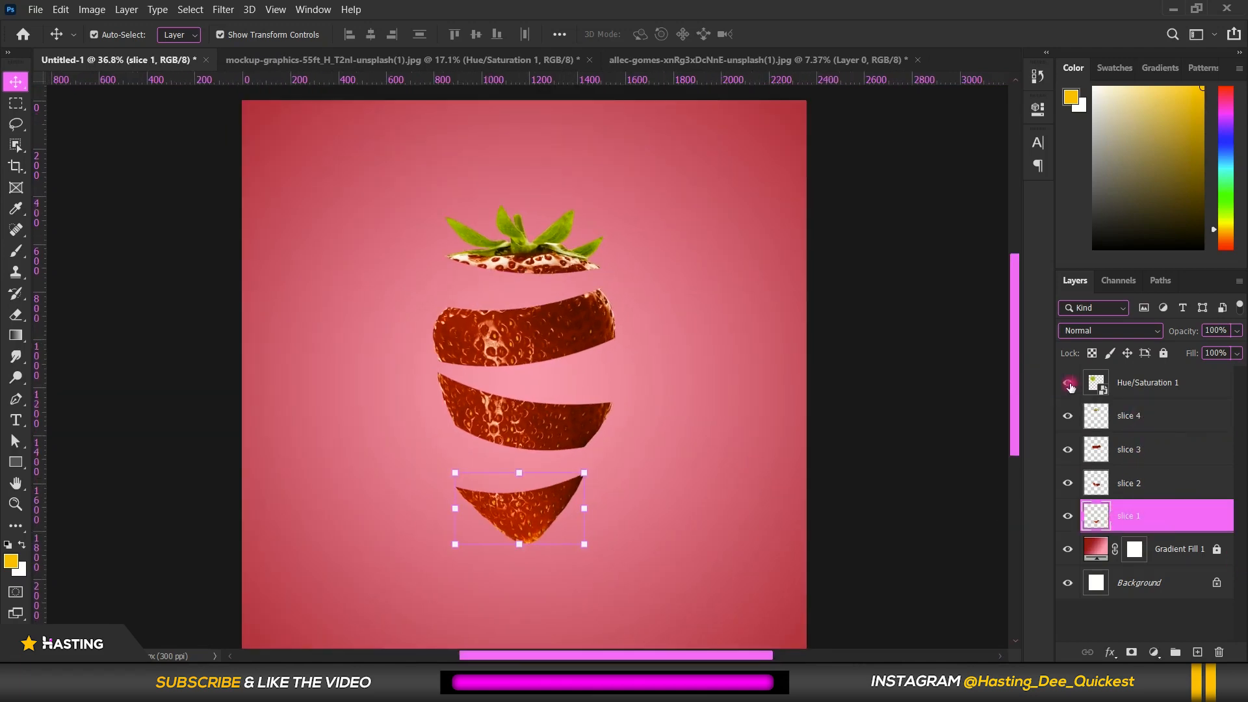
left_click(1129, 384)
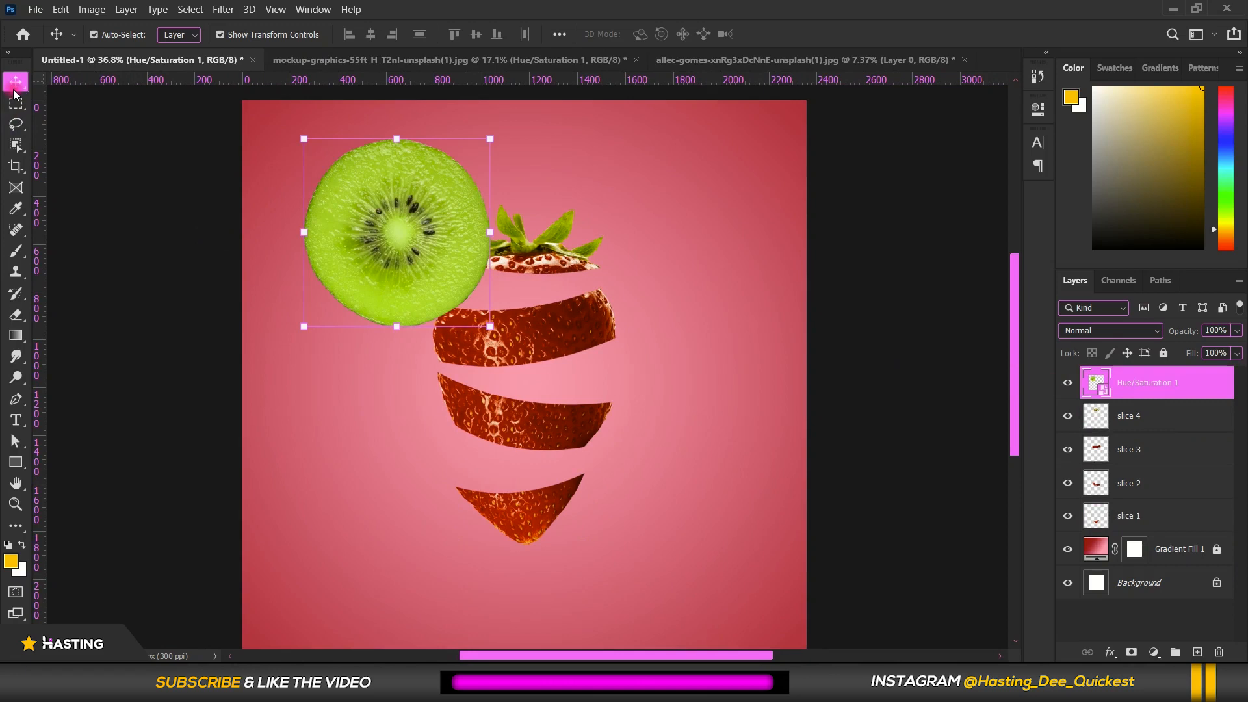
left_click_drag(390, 228, 634, 322)
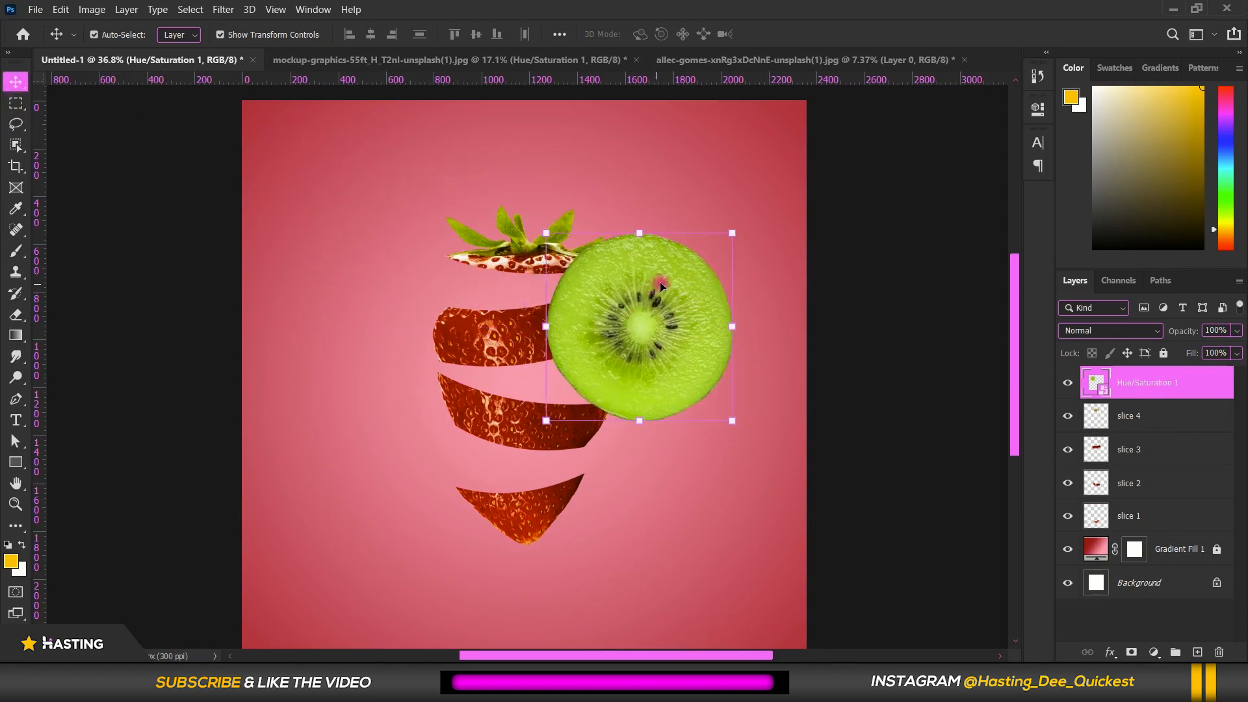
- Rename the Hue/Saturation 1 layer as kiwi 1
double_click(1170, 382)
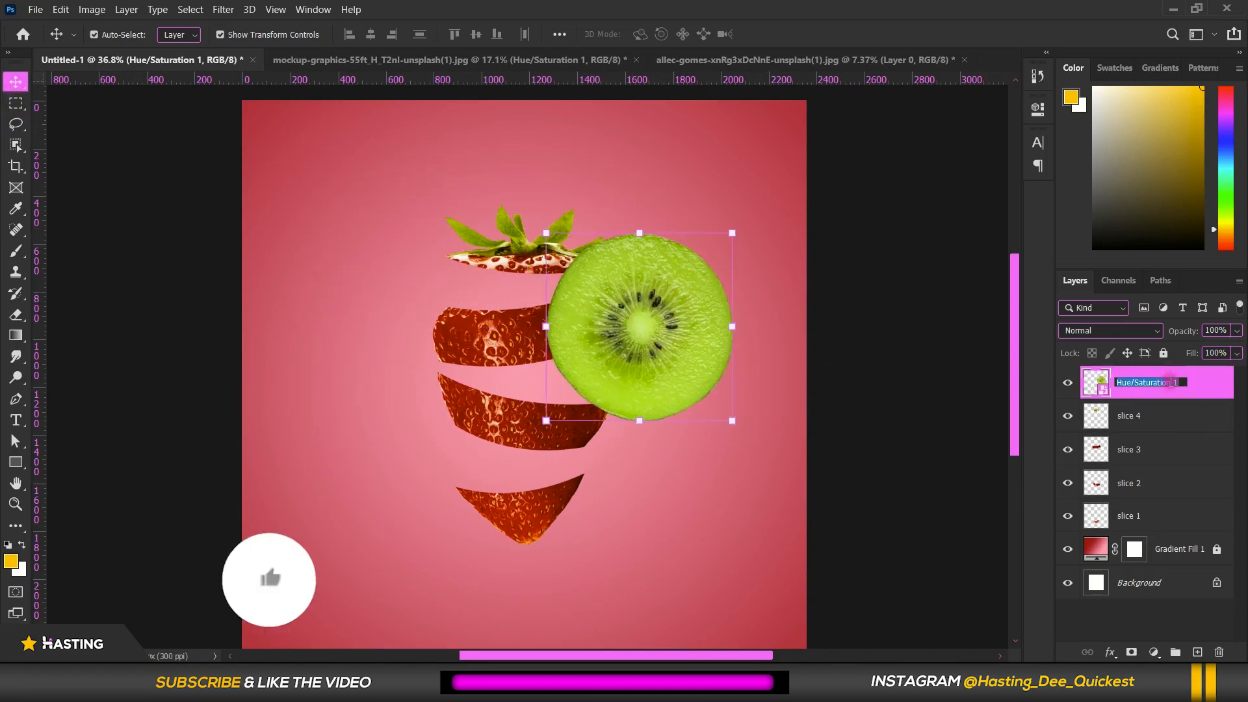
type("kiwi")
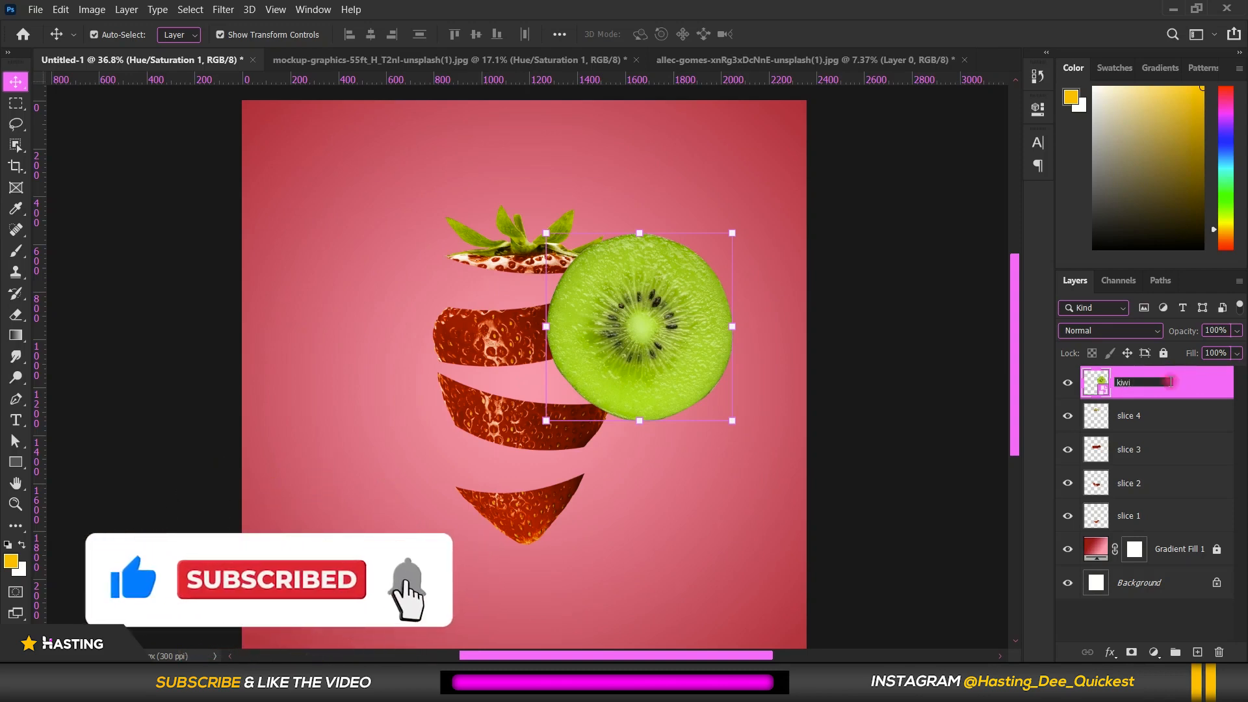
type(" 1")
key("Return")
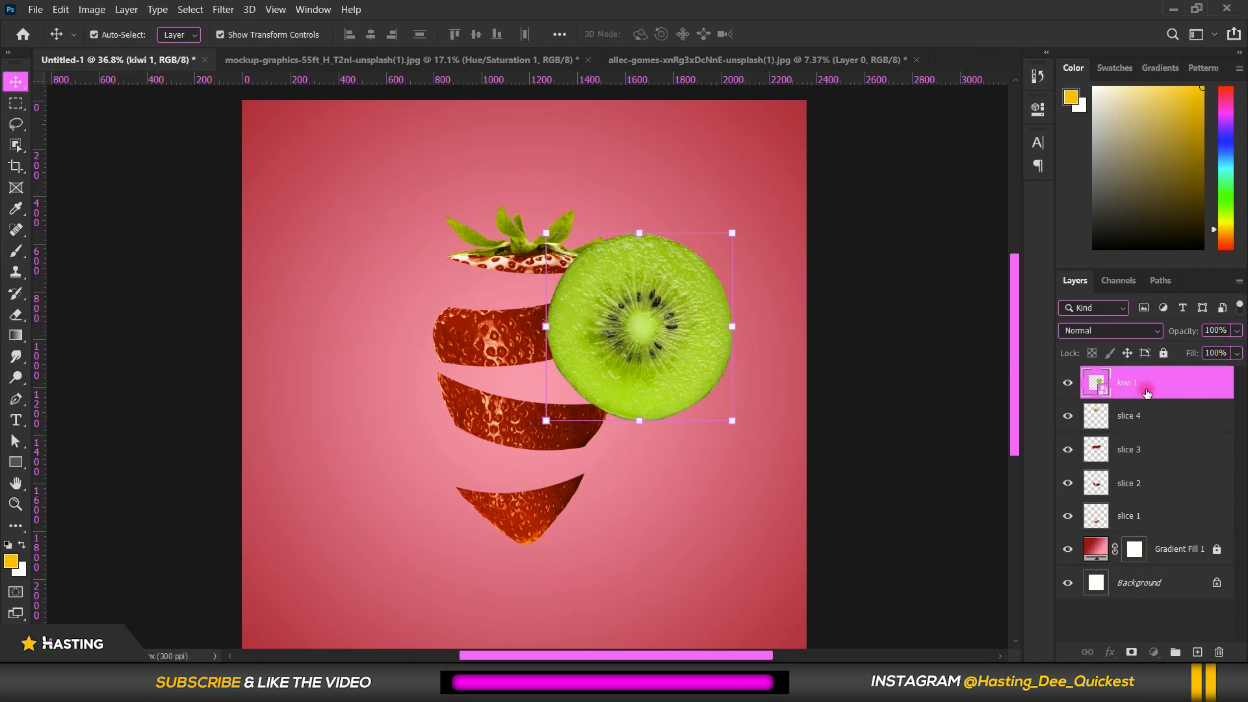
- Duplicate the kiwi 1 layer twice to have three kiwi slices
key("ctrl+j")
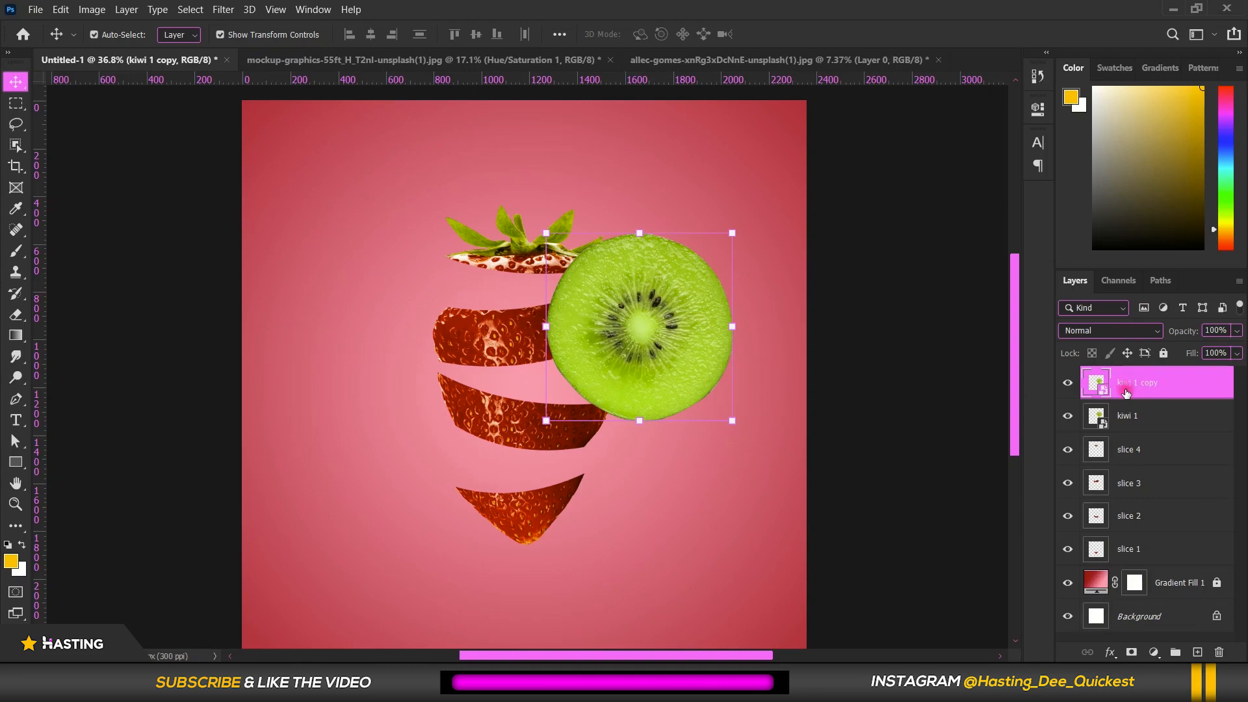
left_click(1067, 383)
left_click(1067, 383)
left_click(1069, 382)
left_click(1067, 382)
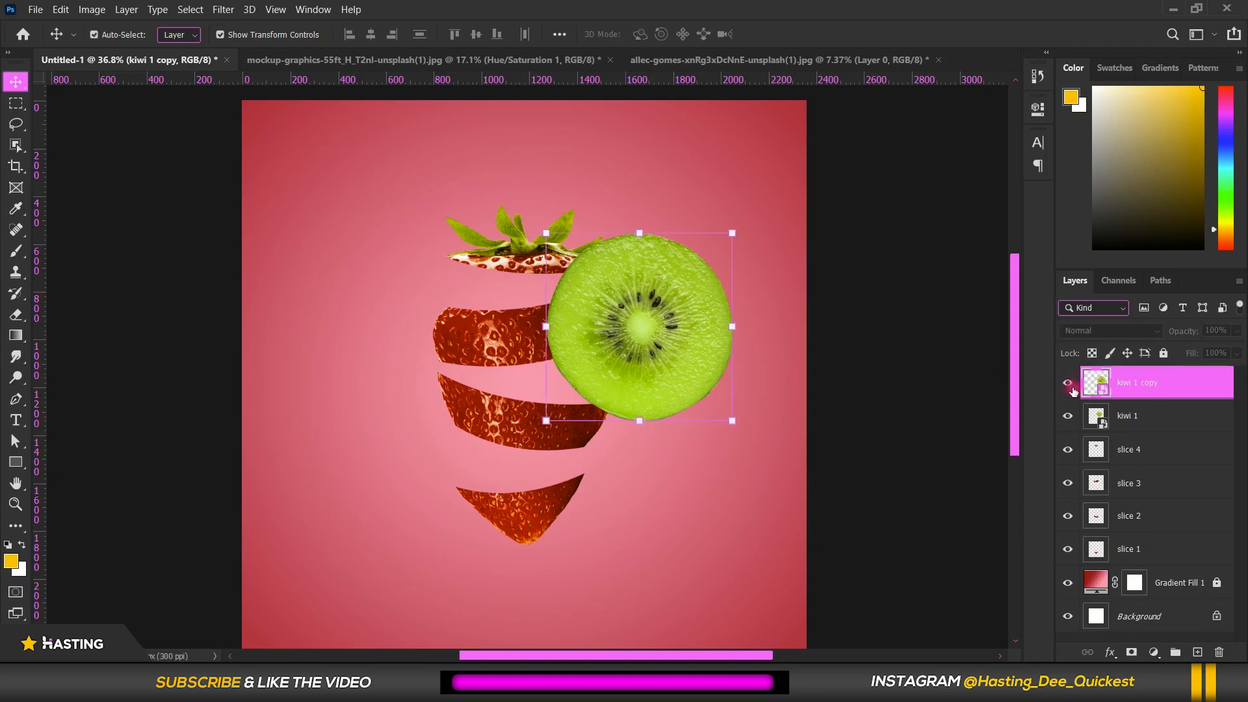
key("ctrl+j")
- Spread the kiwi copies apart, one toward the right canvas edge and the topmost one left of the strawberry
left_click_drag(707, 306, 737, 168)
left_click_drag(674, 355, 765, 326)
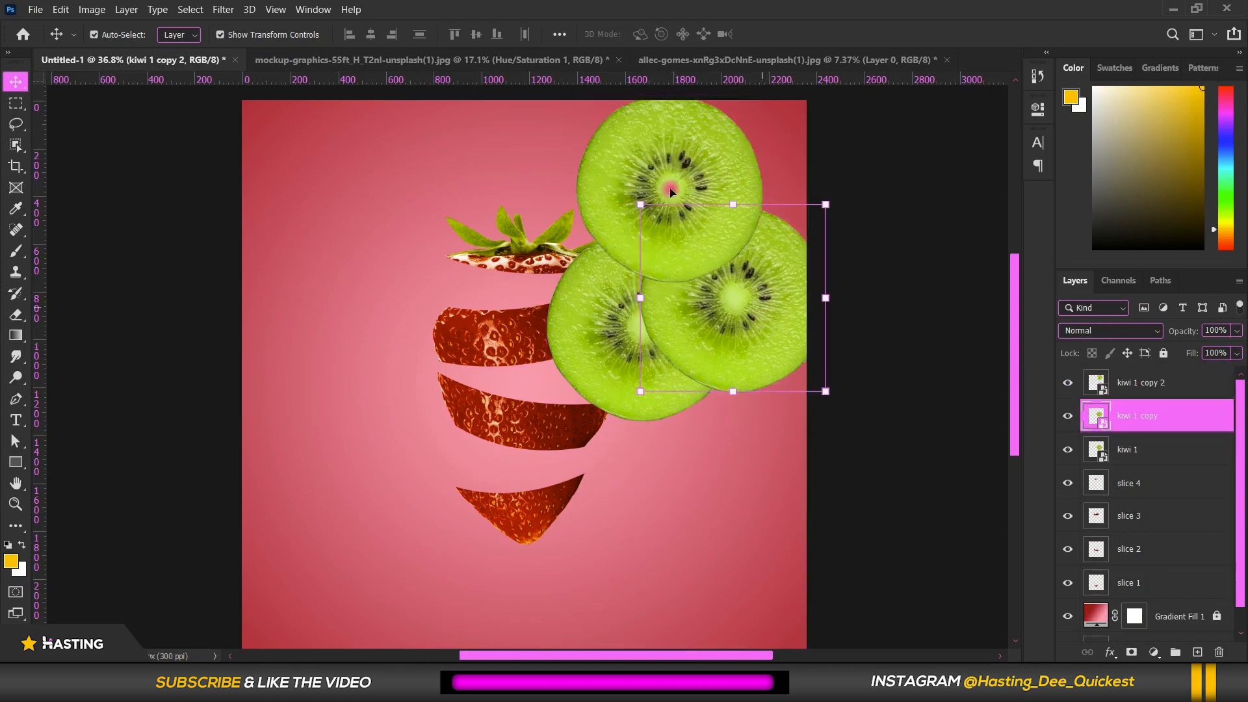
left_click_drag(669, 174, 333, 382)
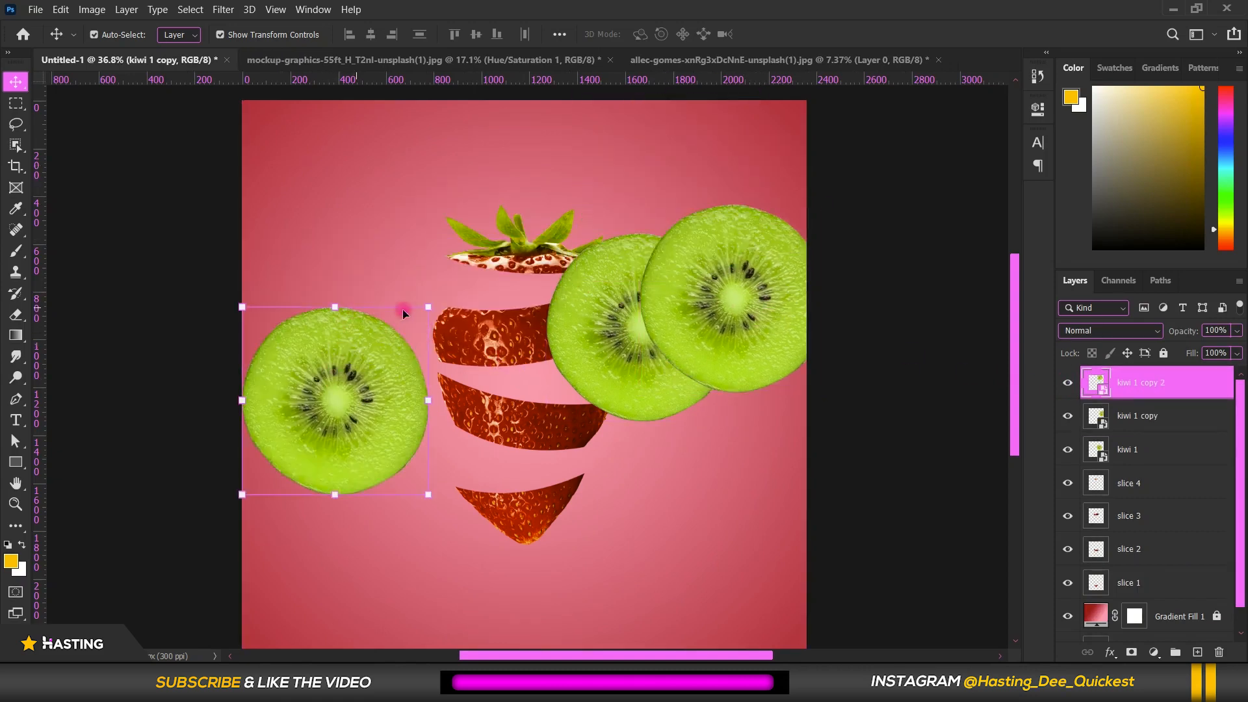
- Scale kiwi 1 copy 2 proportionally down to 7.20% and place it over the gap above the strawberry tip
left_click_drag(427, 305, 381, 353)
left_click_drag(358, 439, 541, 453)
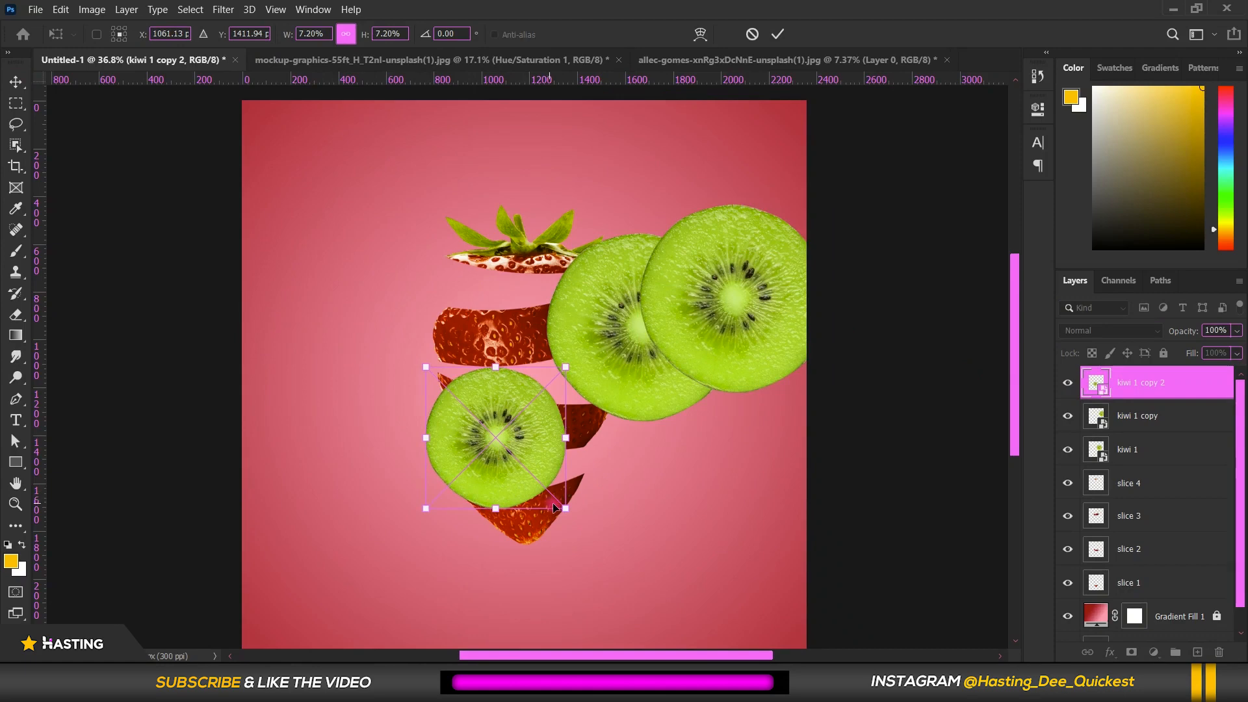
scroll(555, 507, "up", 3)
left_click_drag(472, 423, 515, 450)
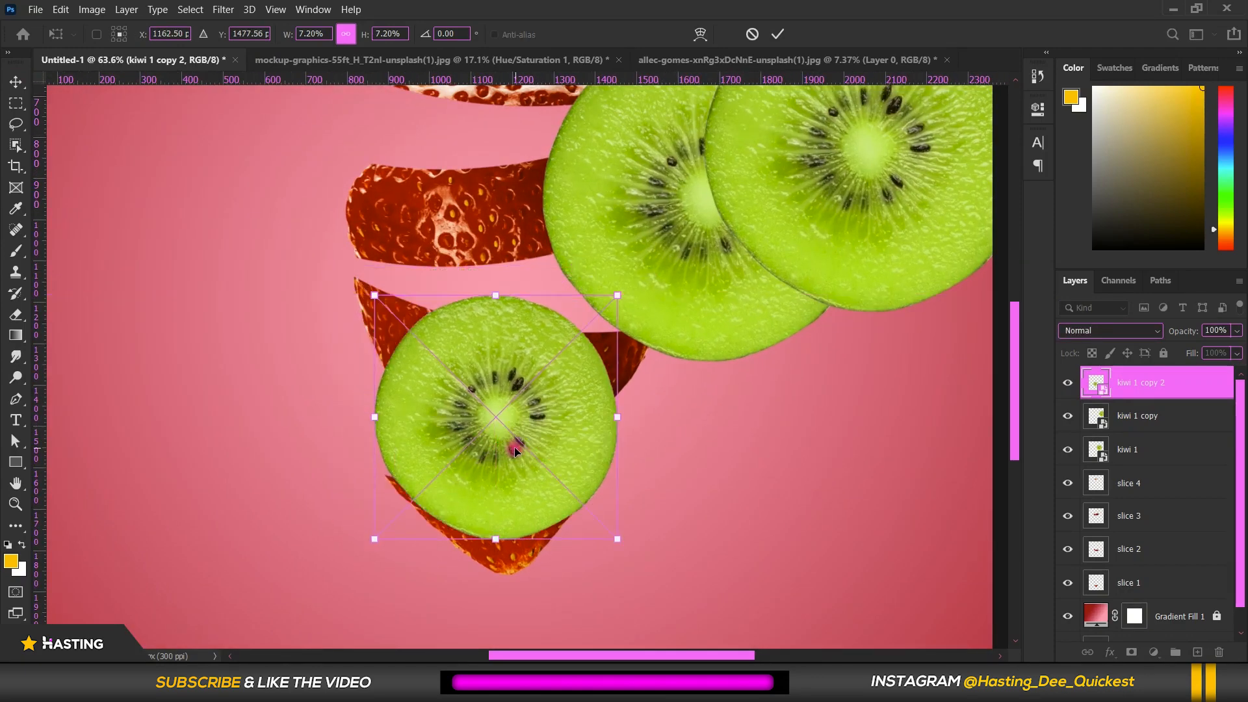
key("Return")
- Stack kiwi 1 copy 2 below slice 1, kiwi 1 copy below slice 2 and kiwi 1 below slice 3, then hide the latter two kiwis
left_click_drag(1165, 387, 1091, 580)
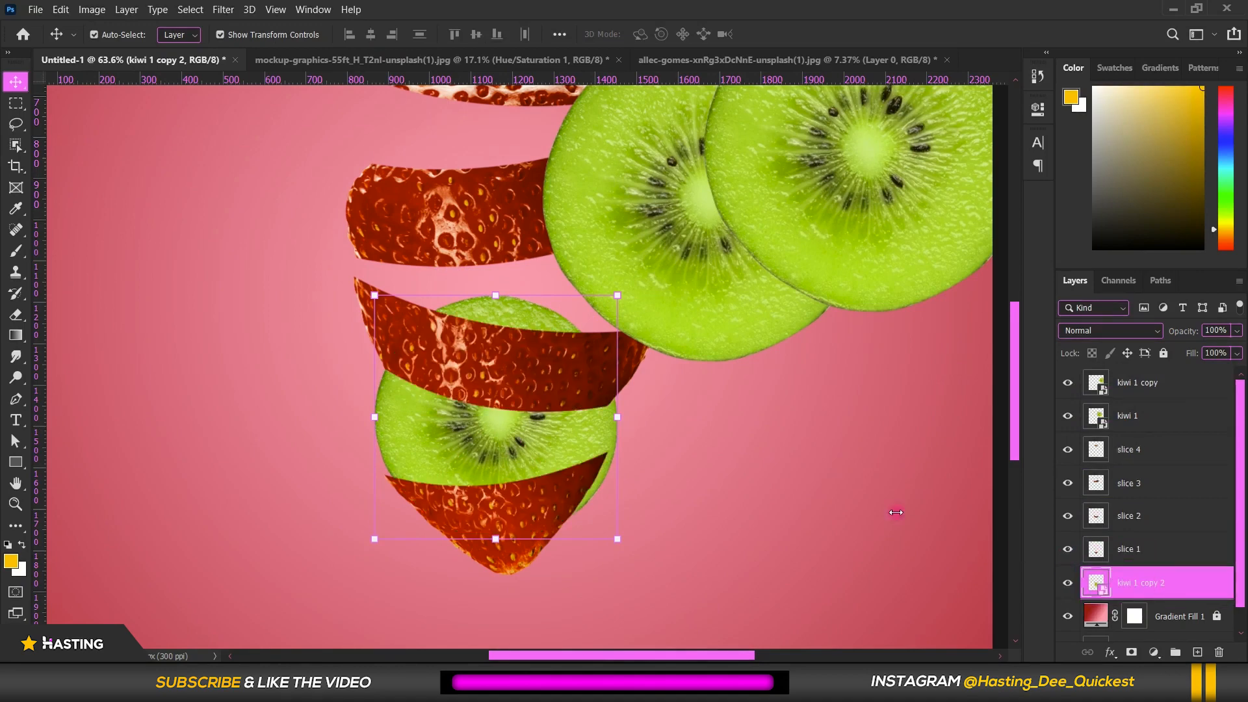
left_click_drag(1172, 395, 1126, 462)
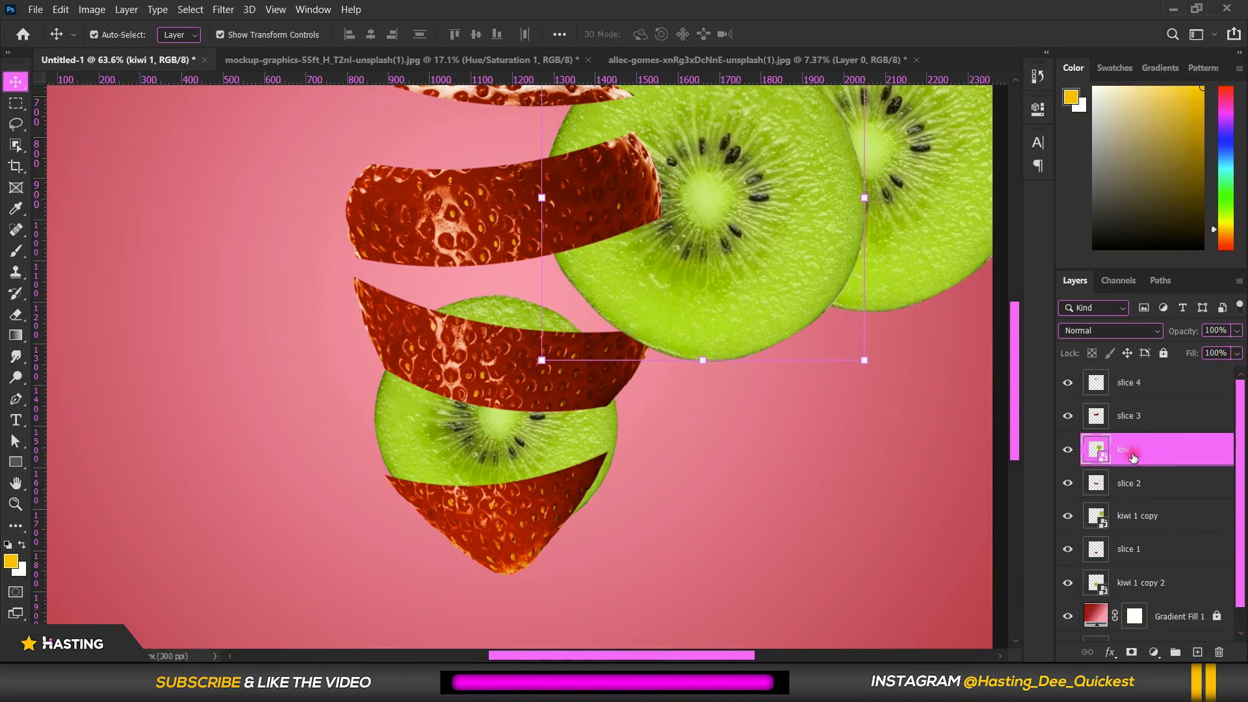
left_click(1058, 417)
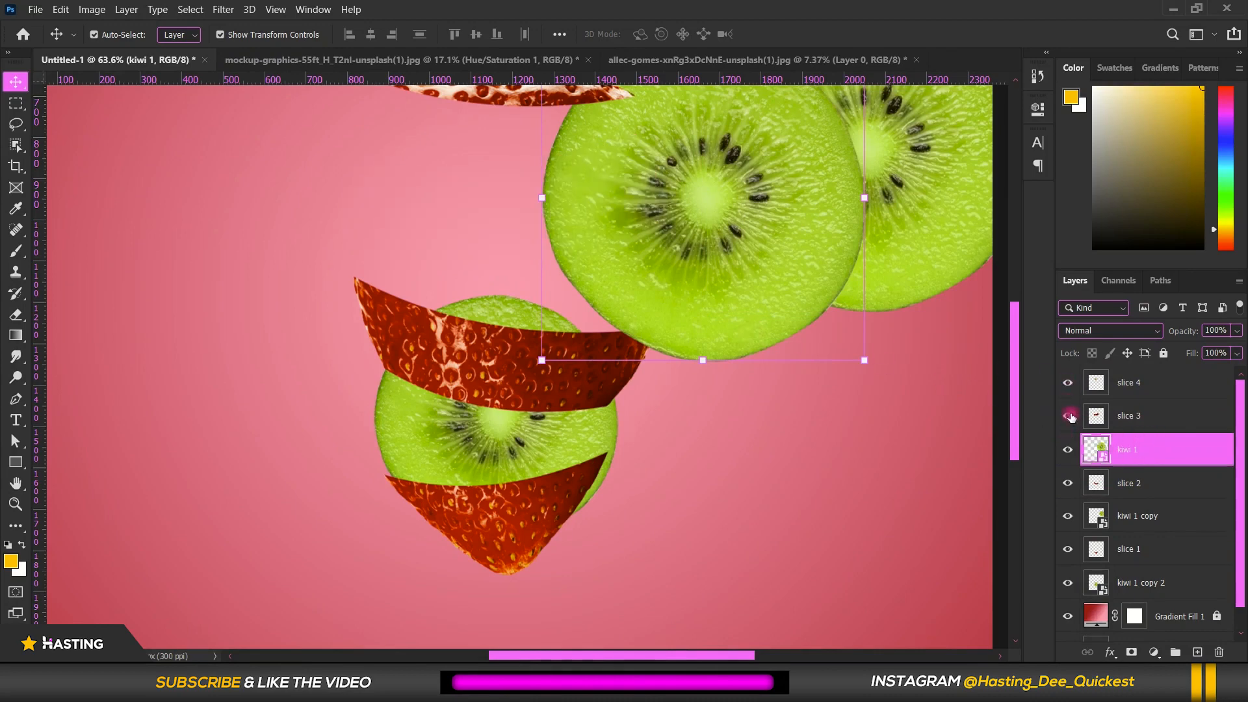
left_click(1068, 416)
left_click(1067, 449)
left_click(1067, 514)
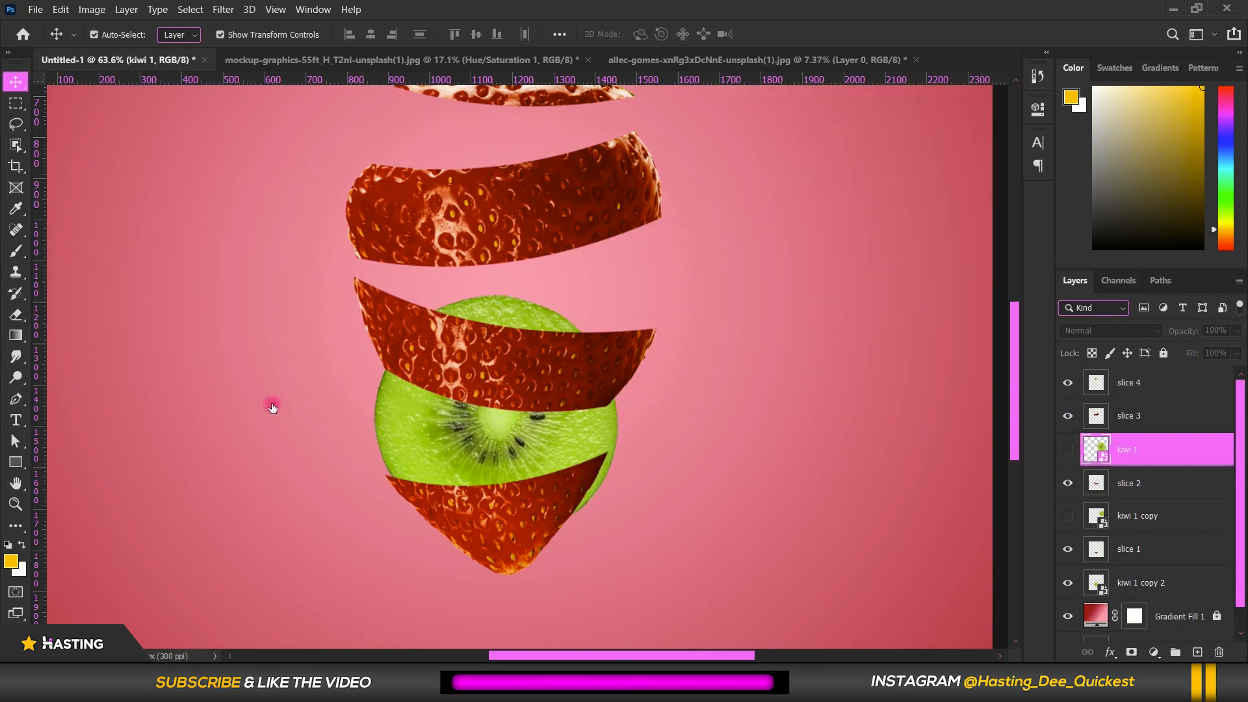
- Flatten kiwi 1 copy 2 to 6.70% width and 2.38% height, rotate it -2.24°, and place it above the bottom strawberry slice
left_click_drag(450, 449, 486, 465)
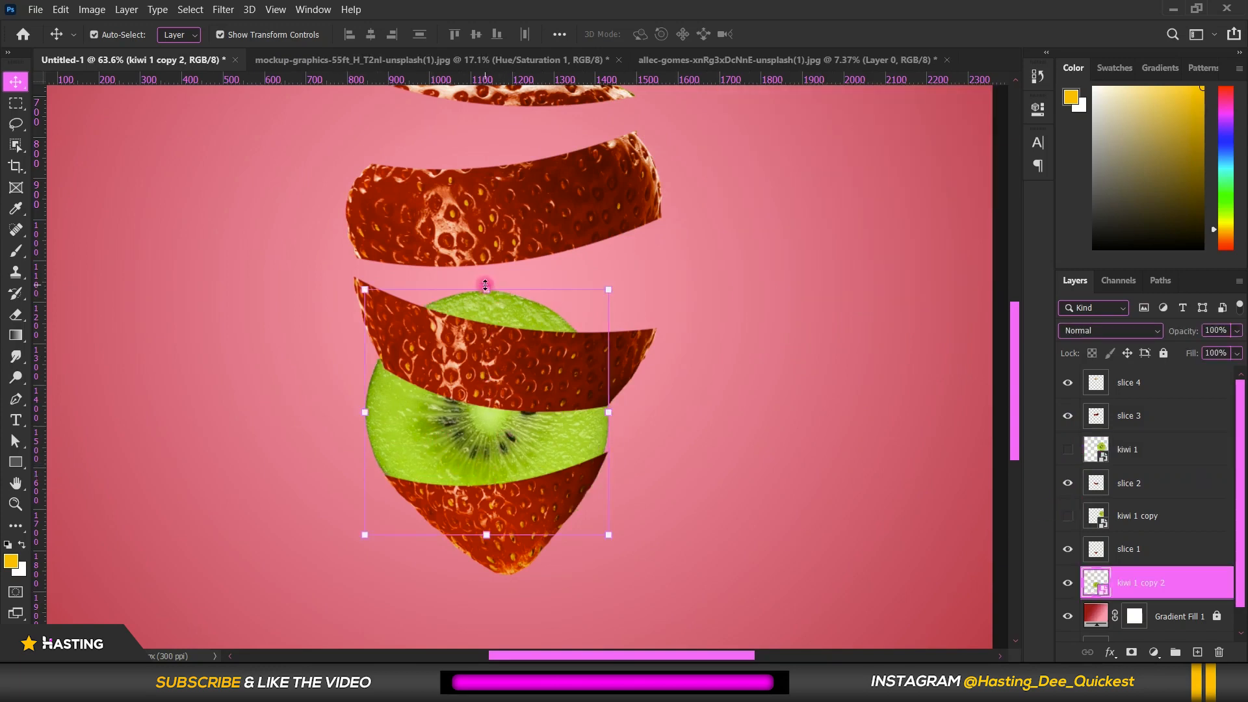
left_click_drag(485, 286, 503, 441)
scroll(504, 452, "up", 2)
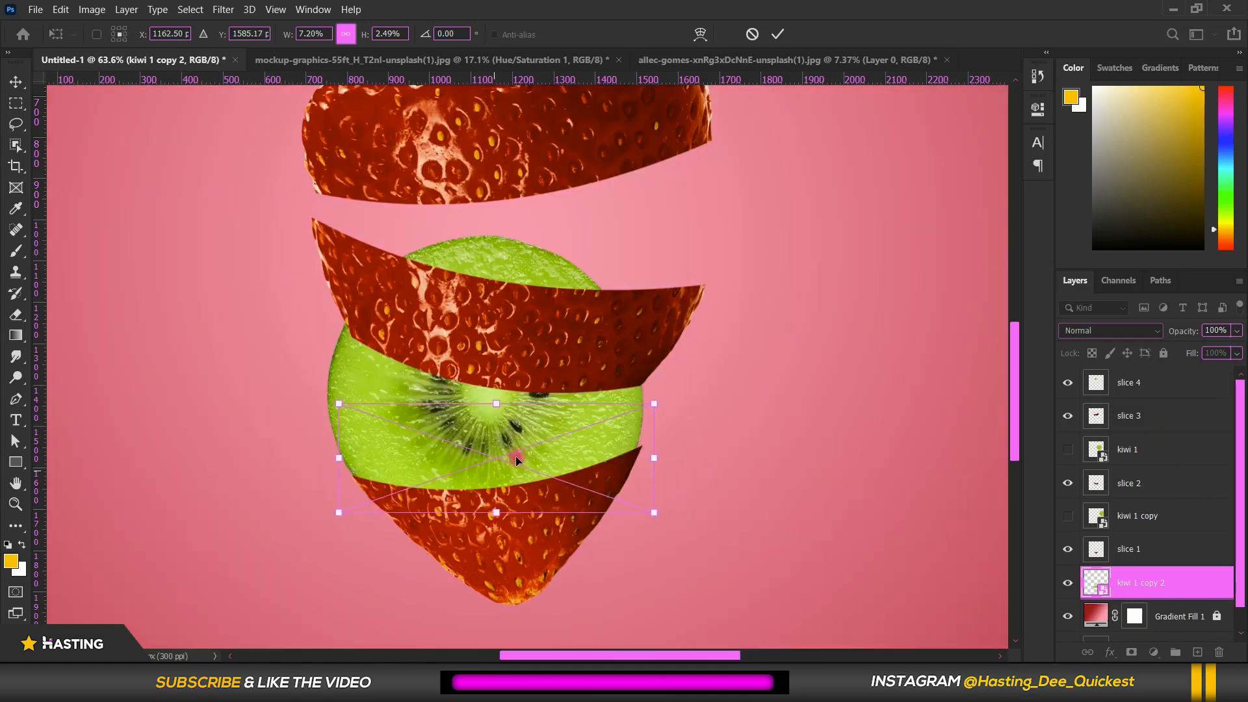
left_click_drag(654, 457, 600, 447)
scroll(606, 478, "up", 1)
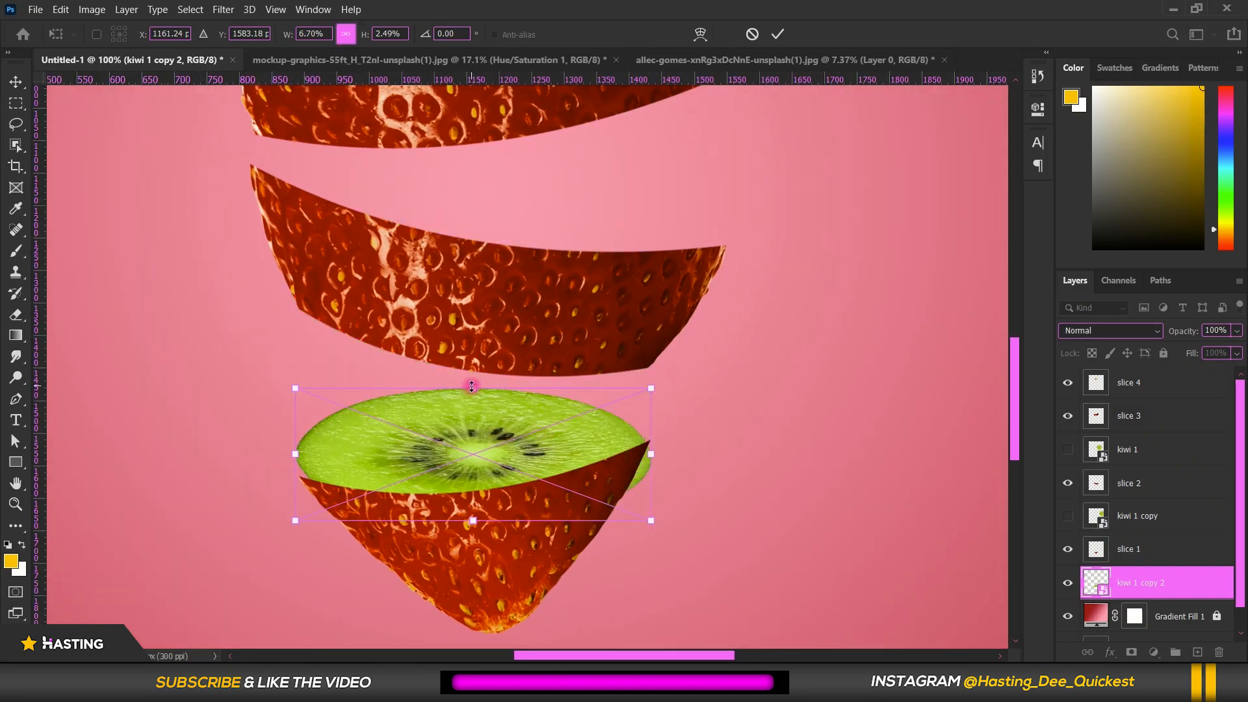
left_click_drag(472, 386, 472, 392)
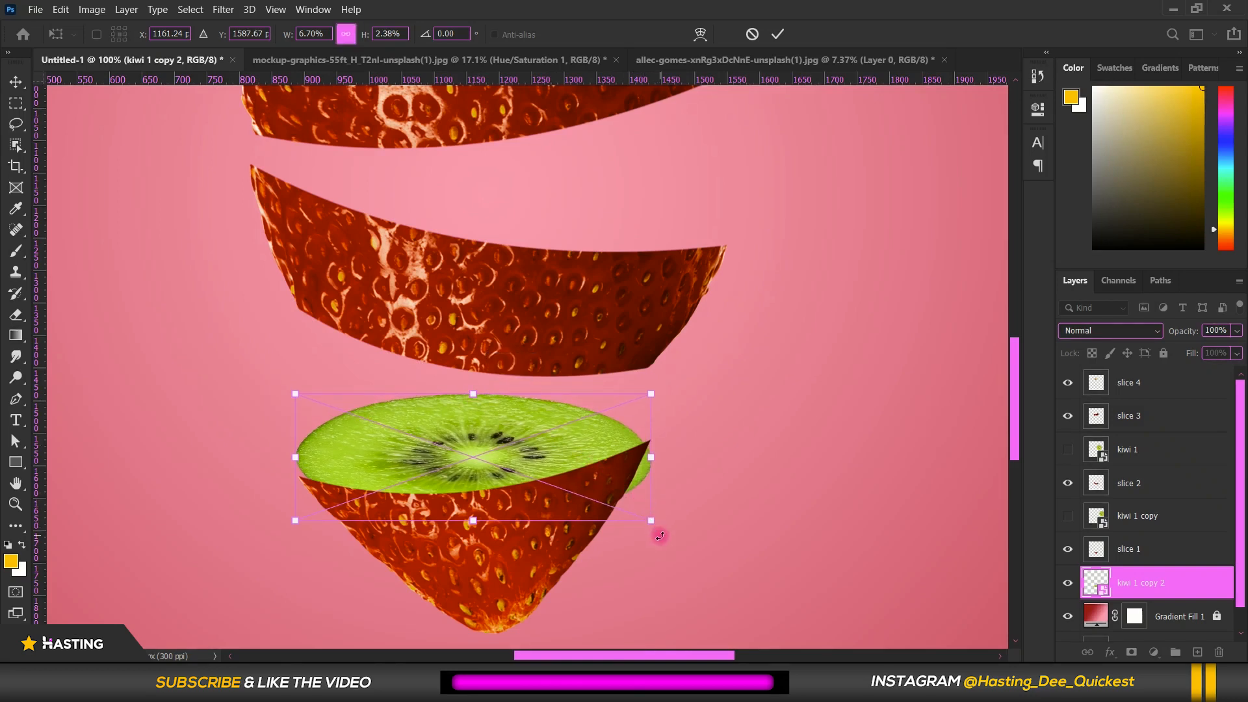
left_click_drag(660, 535, 666, 529)
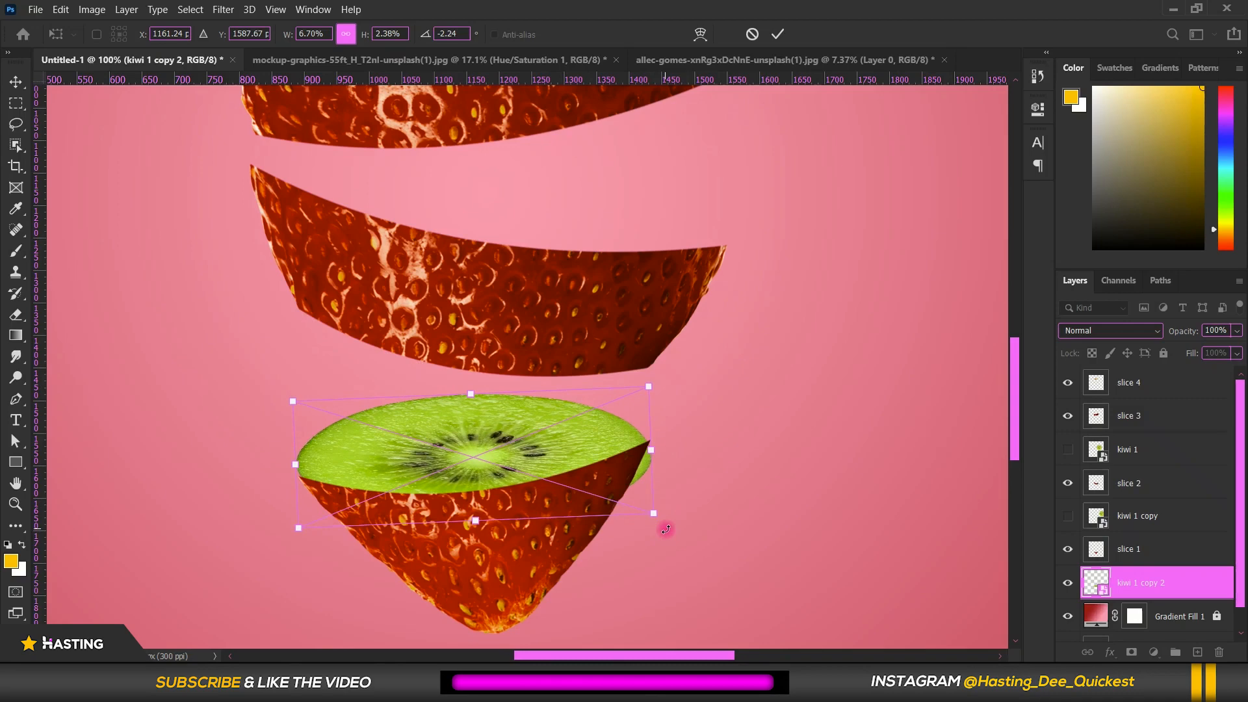
left_click_drag(545, 445, 545, 427)
scroll(383, 447, "up", 1)
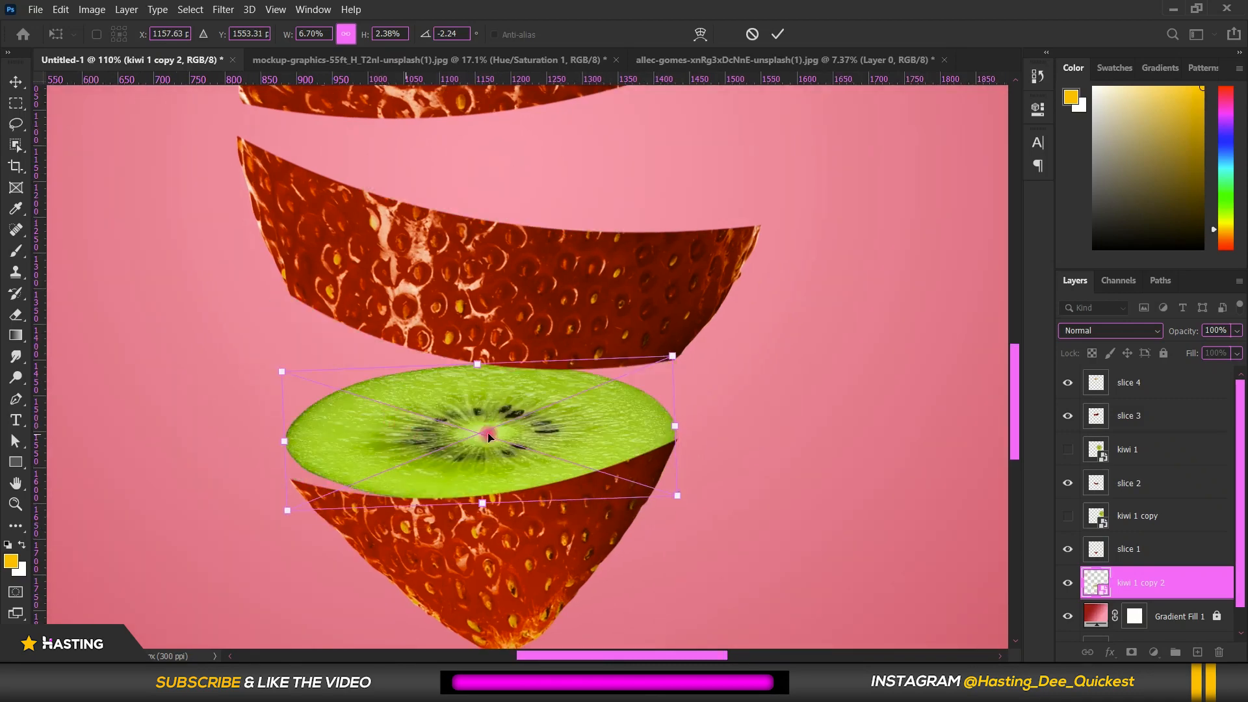
key("Return")
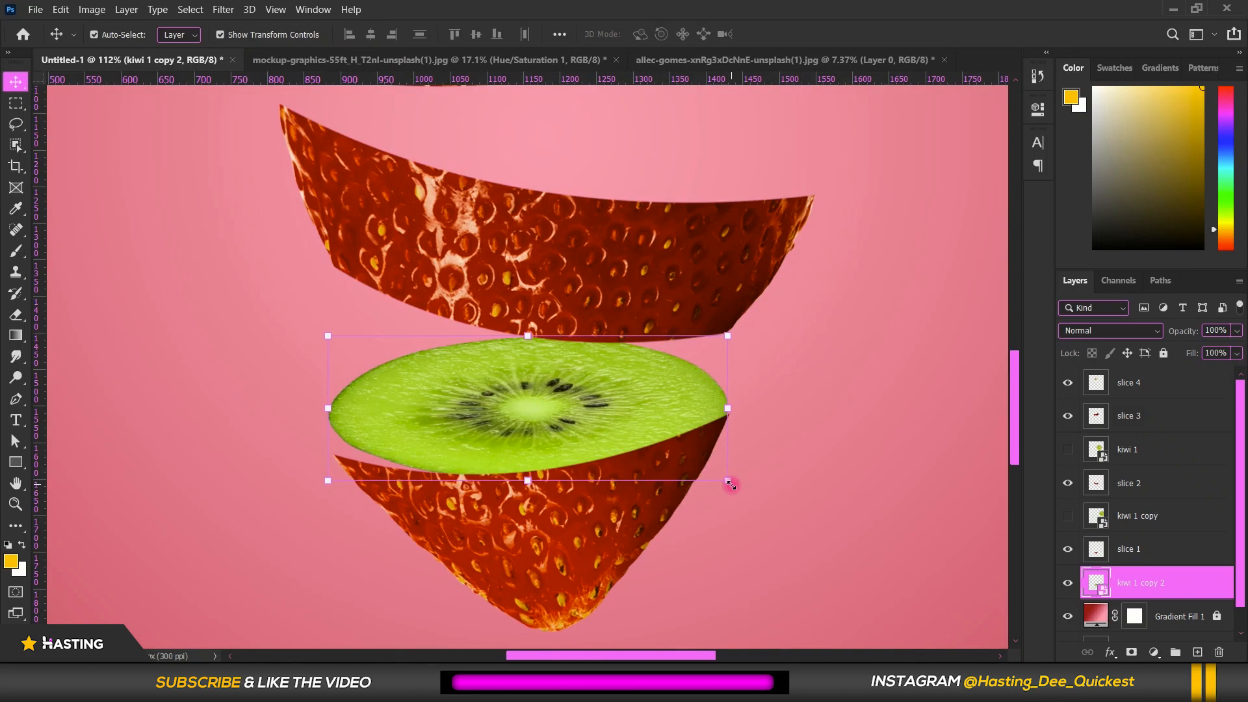
- Tilt kiwi 1 copy 2 to -6.53° and flatten it to 1.45% height so it fits the cut face of slice 1
left_click_drag(731, 485, 733, 466)
left_click_drag(522, 334, 523, 369)
left_click_drag(535, 478, 532, 470)
scroll(704, 438, "up", 3)
left_click_drag(423, 325, 431, 349)
key("Return")
scroll(707, 398, "down", 1)
scroll(864, 409, "down", 2)
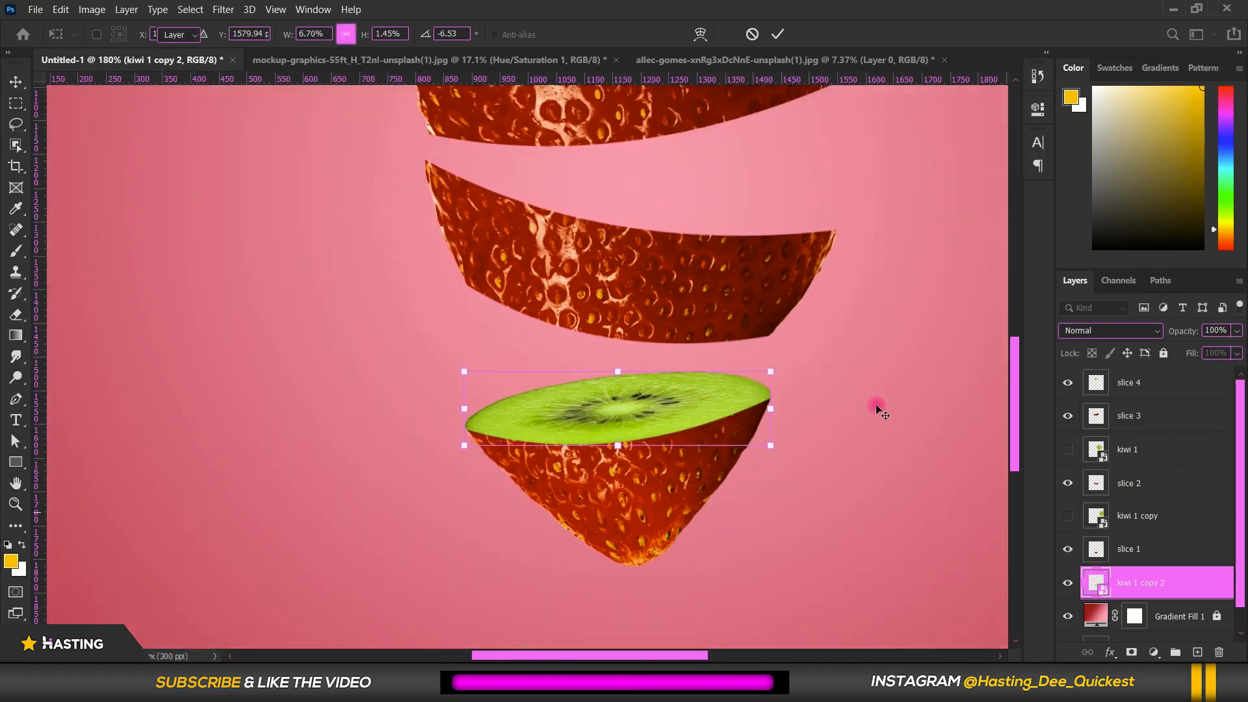
scroll(531, 423, "up", 5)
key("Return")
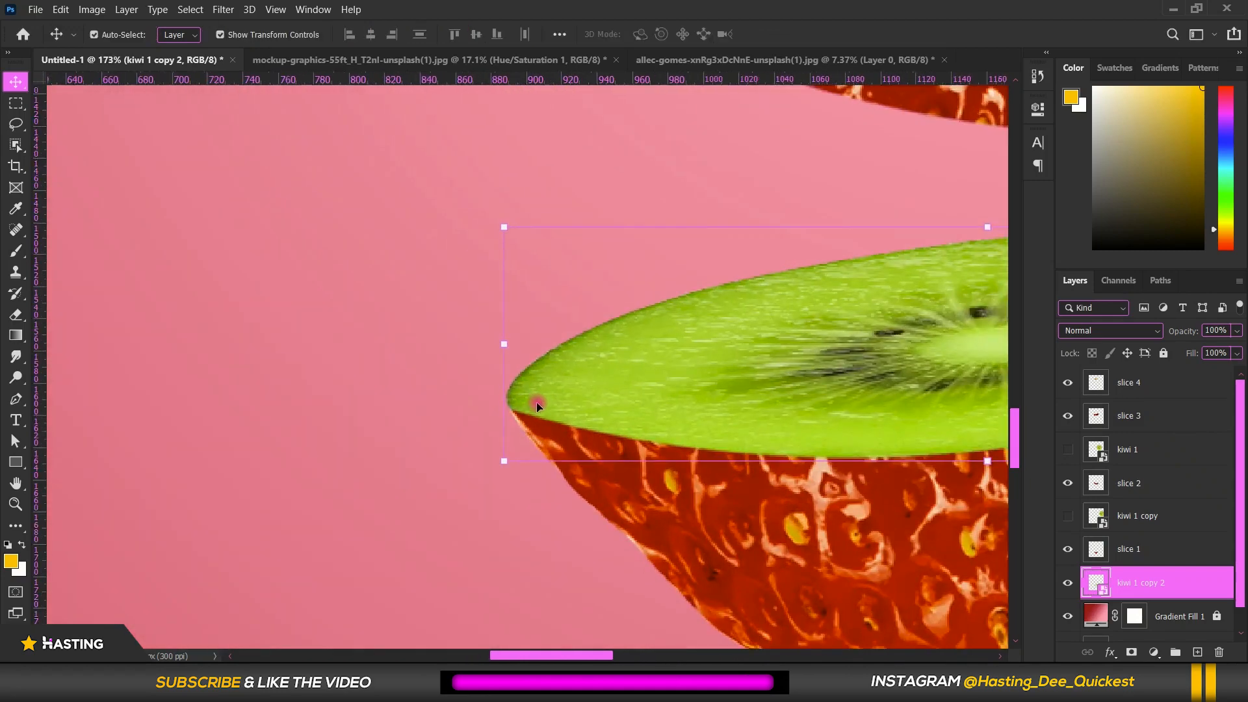
- Show the kiwi 1 copy layer and move it onto the strawberry behind slices 2 and 3
scroll(461, 384, "down", 6)
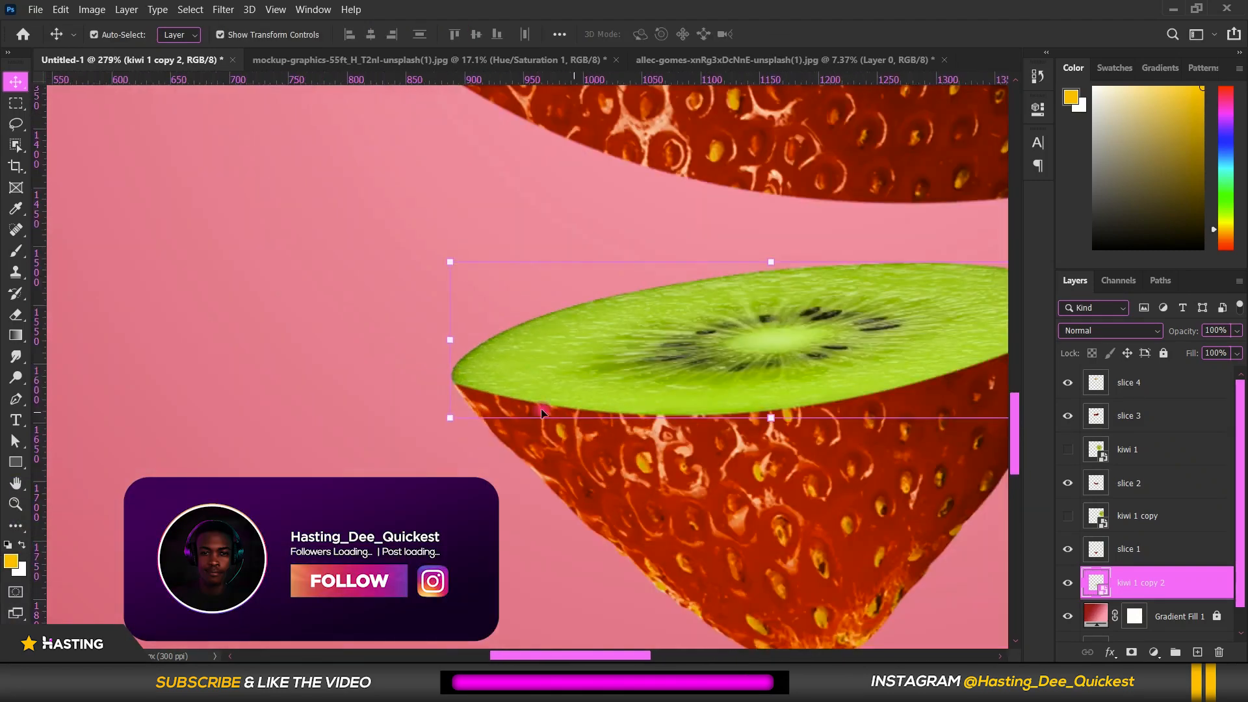
scroll(706, 343, "up", 1)
scroll(586, 341, "down", 5)
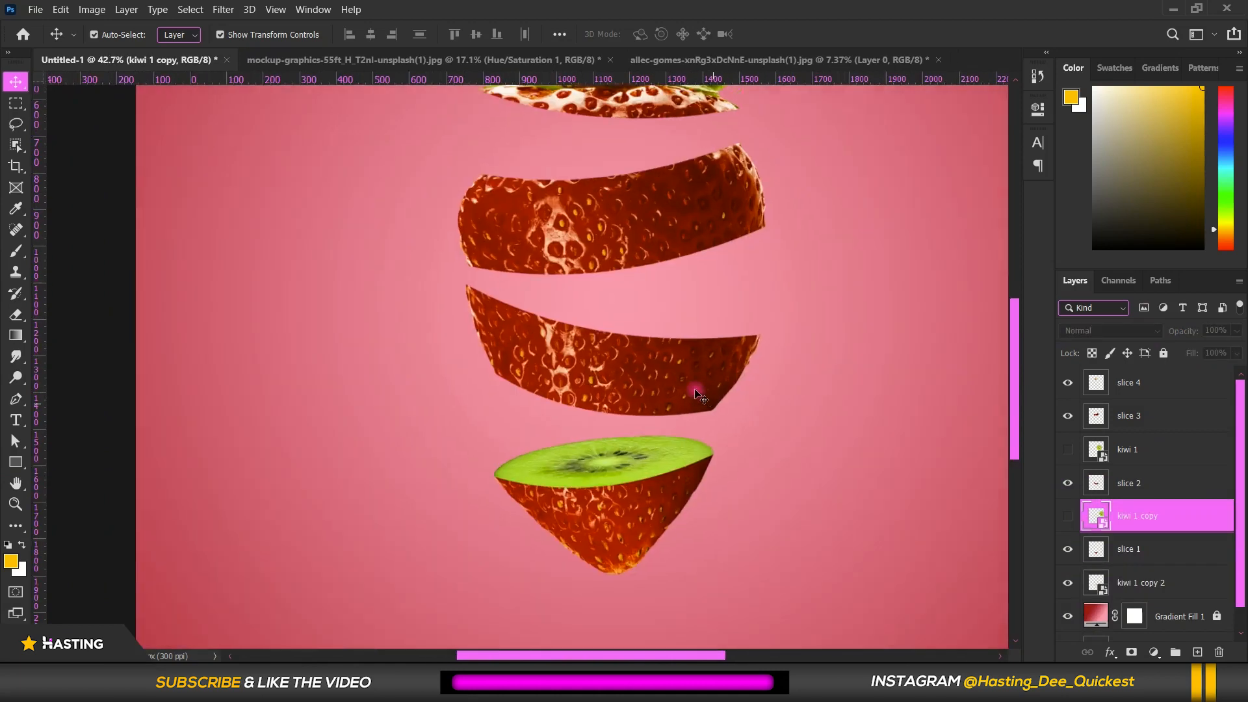
left_click(698, 395)
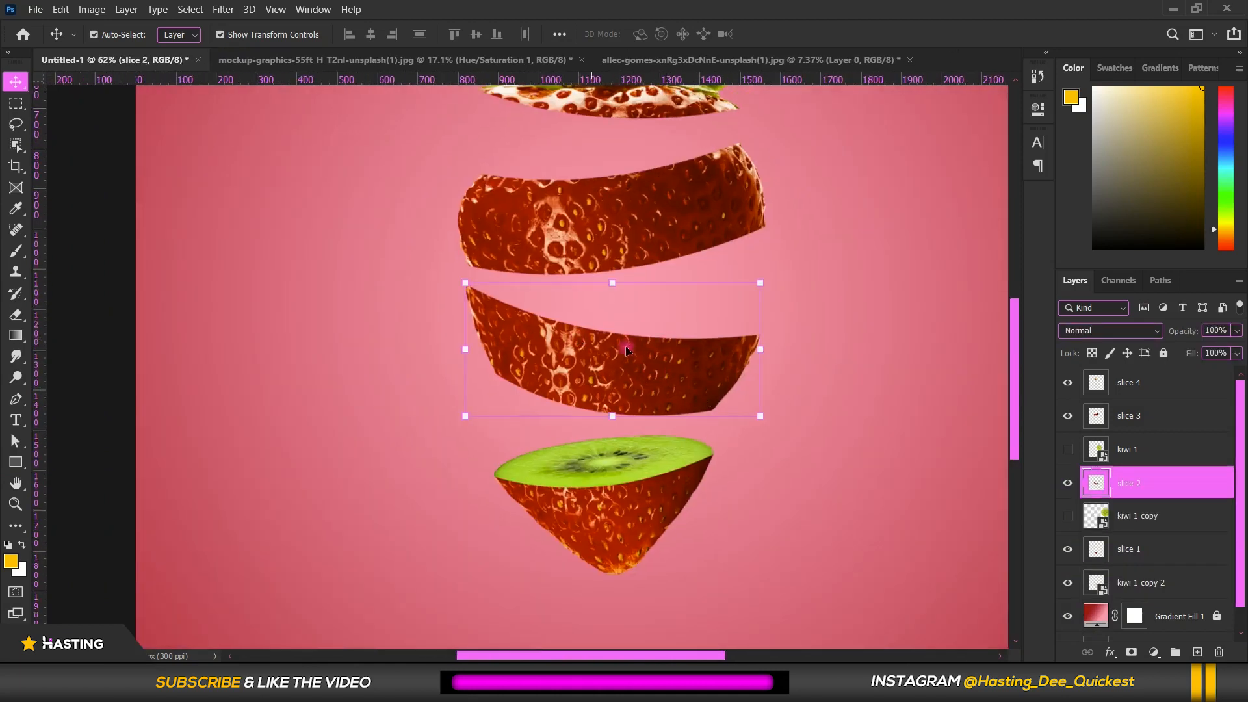
left_click(1067, 517)
left_click(1156, 520)
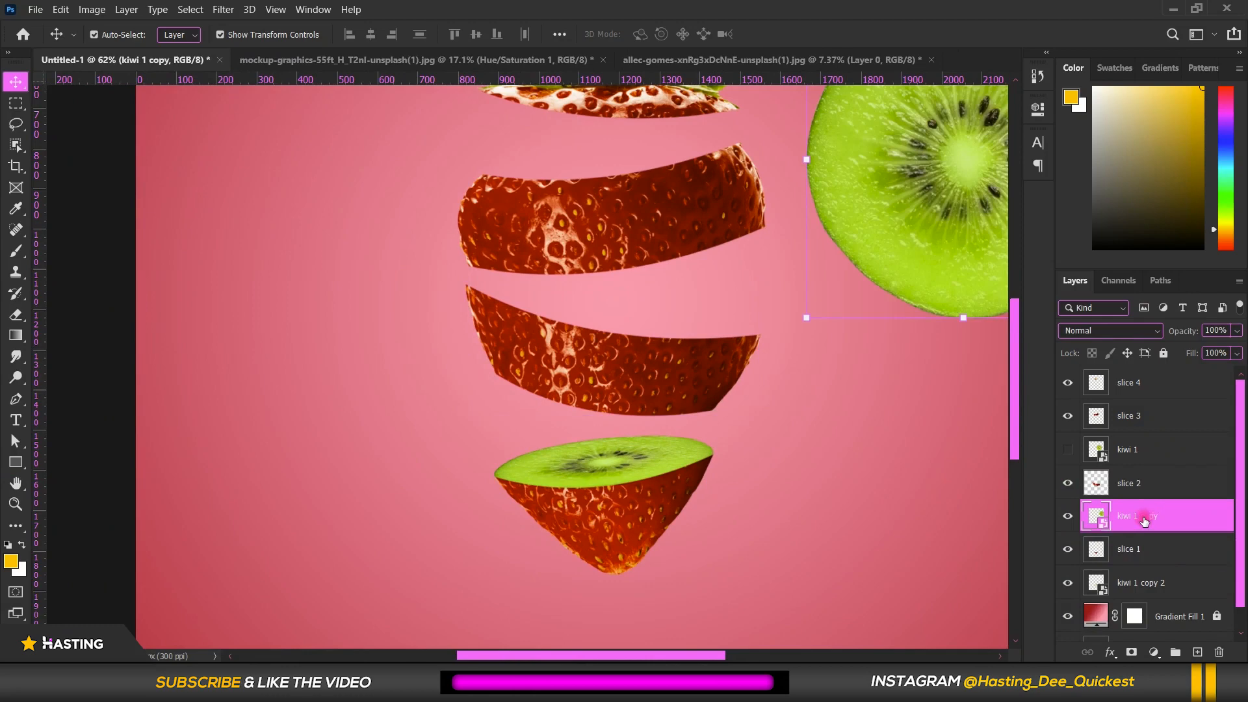
left_click_drag(931, 255, 592, 312)
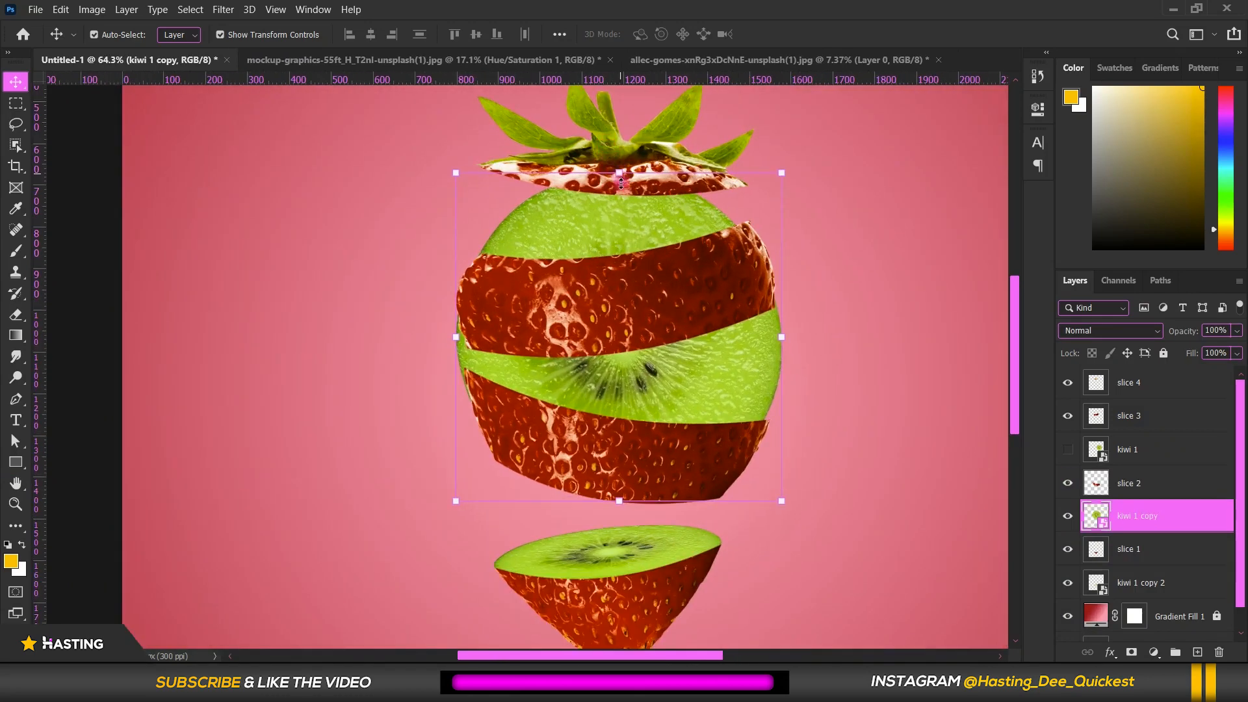
- Flatten kiwi 1 copy to 9.20% width and 1.98% height, and rotate it to 6.36°
left_click_drag(620, 184, 638, 377)
scroll(638, 376, "up", 3)
left_click_drag(868, 392, 834, 417)
scroll(694, 405, "up", 4)
left_click_drag(257, 345, 256, 343)
left_click_drag(568, 455, 568, 444)
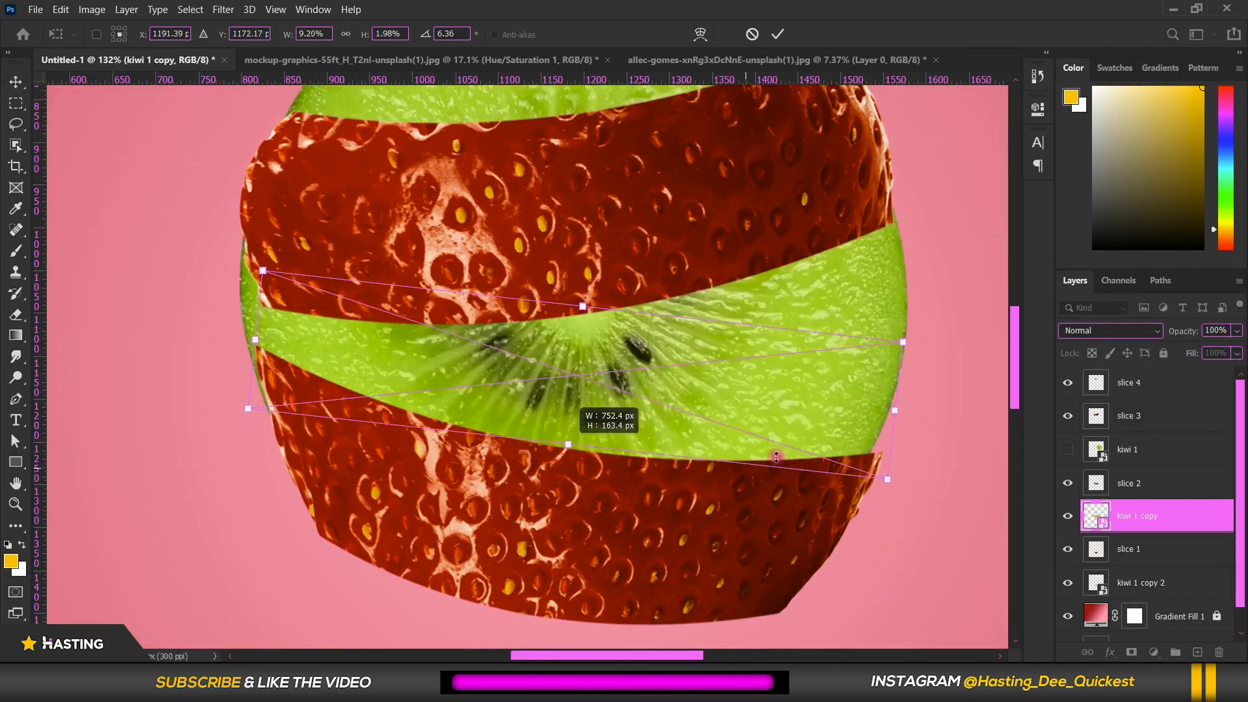
- Refine kiwi 1 copy to 9.09% width, 1.33% height and 9.33° rotation so it fits the cut face of slice 2
left_click_drag(917, 416, 916, 426)
left_click_drag(587, 305, 586, 323)
left_click_drag(896, 430, 888, 431)
left_click_drag(578, 325, 577, 350)
scroll(283, 348, "up", 4)
left_click_drag(231, 360, 233, 348)
scroll(232, 349, "down", 5)
scroll(752, 398, "up", 12)
left_click_drag(752, 399, 754, 399)
key("Return")
scroll(771, 386, "down", 15)
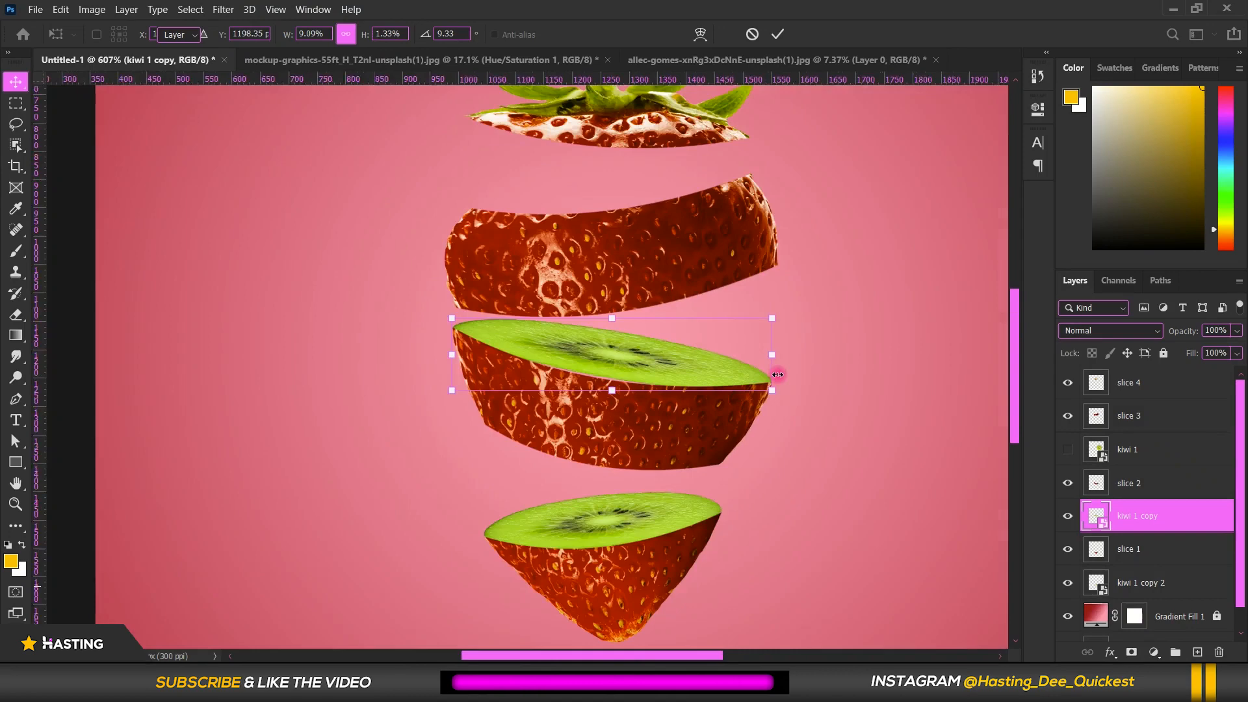
- Show the kiwi 1 layer, squash it vertically and move it over the top of slice 3
scroll(777, 374, "down", 10)
scroll(513, 261, "up", 3)
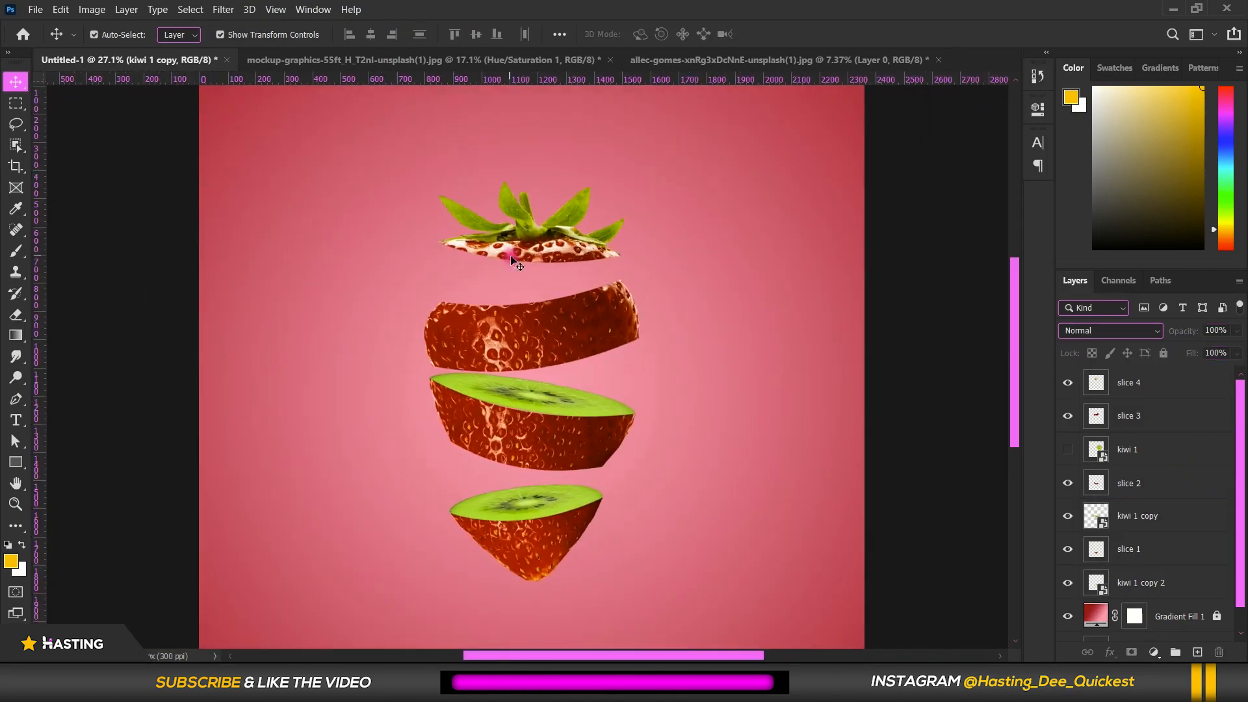
scroll(517, 264, "up", 2)
left_click(527, 362)
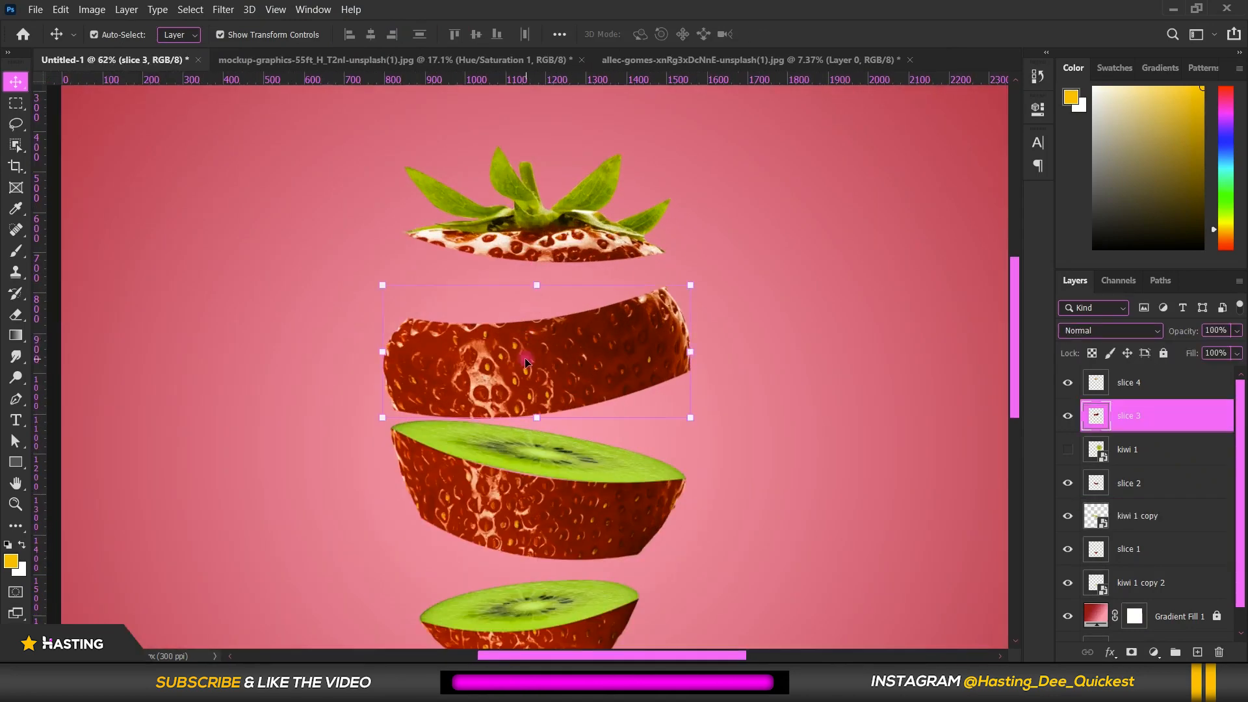
left_click(1066, 450)
left_click(766, 335)
left_click_drag(731, 195, 760, 446)
left_click_drag(771, 467, 599, 310)
- Narrow kiwi 1 to 8.22% width and 1.96% height, and tilt it to -6.62° along the top of slice 3
scroll(568, 252, "up", 3)
left_click_drag(796, 354, 757, 345)
scroll(601, 345, "up", 3)
left_click_drag(578, 338, 587, 327)
left_click_drag(836, 415, 815, 403)
left_click_drag(582, 316, 579, 311)
key("Return")
left_click_drag(790, 339, 785, 336)
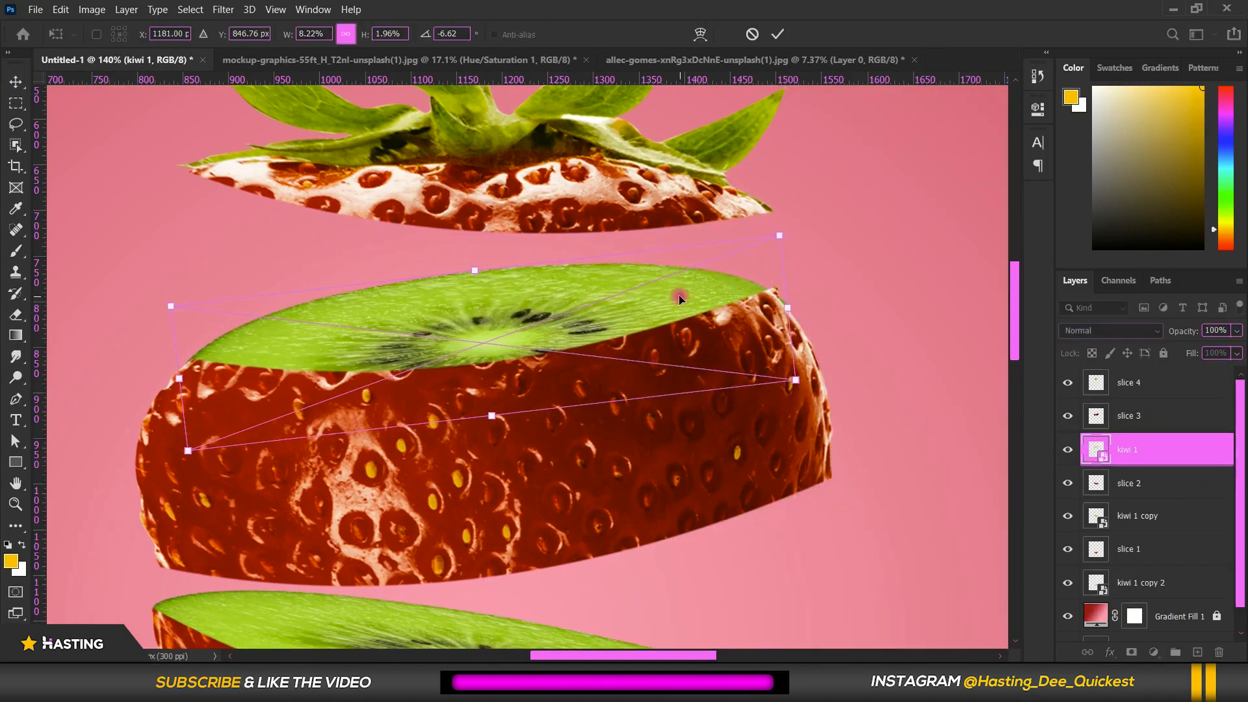
key("Return")
- Flatten kiwi 1 further and pull in its left end to fit the cut face of slice 3
scroll(769, 335, "down", 4)
left_click_drag(599, 387, 600, 354)
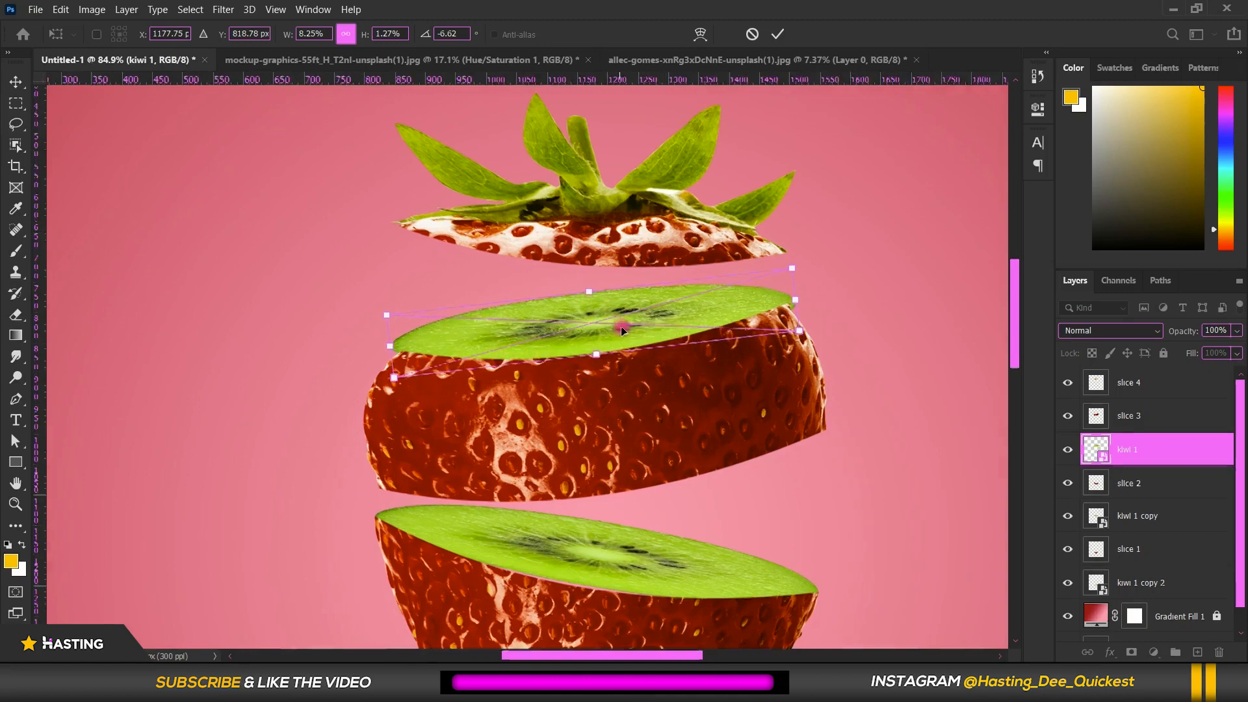
scroll(630, 327, "up", 4)
left_click_drag(158, 308, 197, 326)
mouse_move(553, 263)
left_mouse_down()
mouse_move(564, 257)
mouse_move(566, 279)
left_mouse_up()
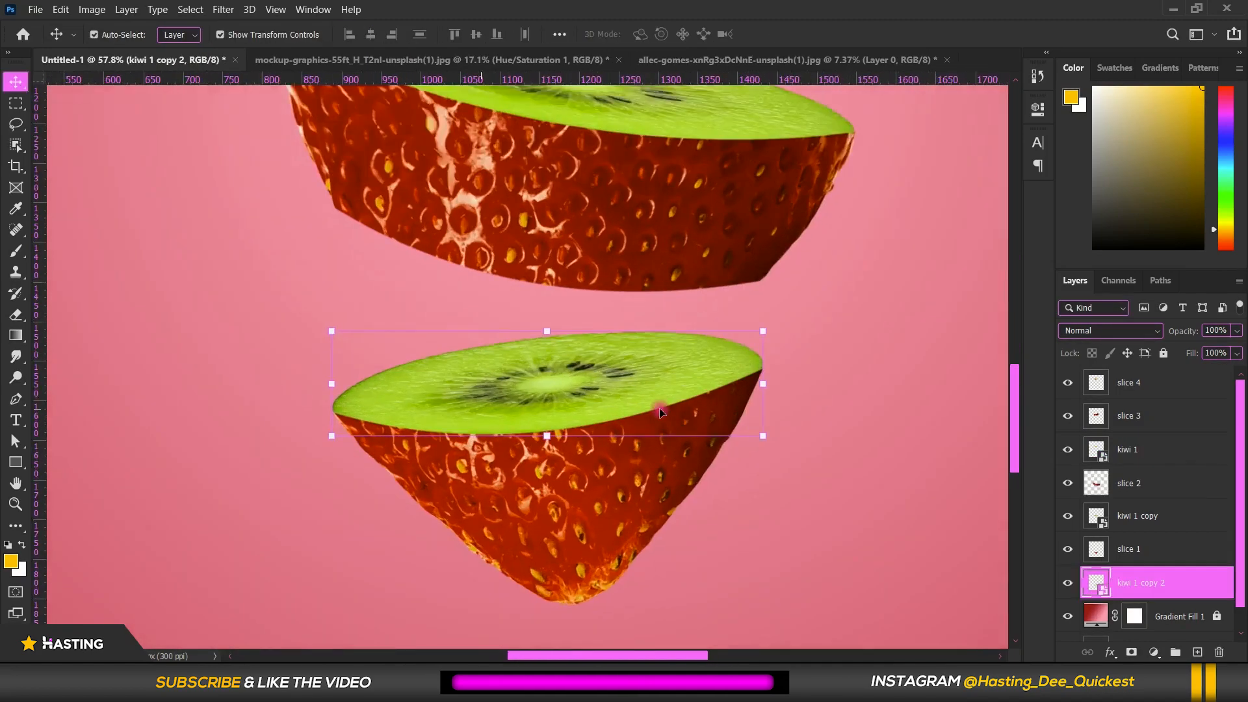
- Load the outline of kiwi 1 copy 2 as a selection and make slice 1 the active layer
scroll(392, 414, "up", 3)
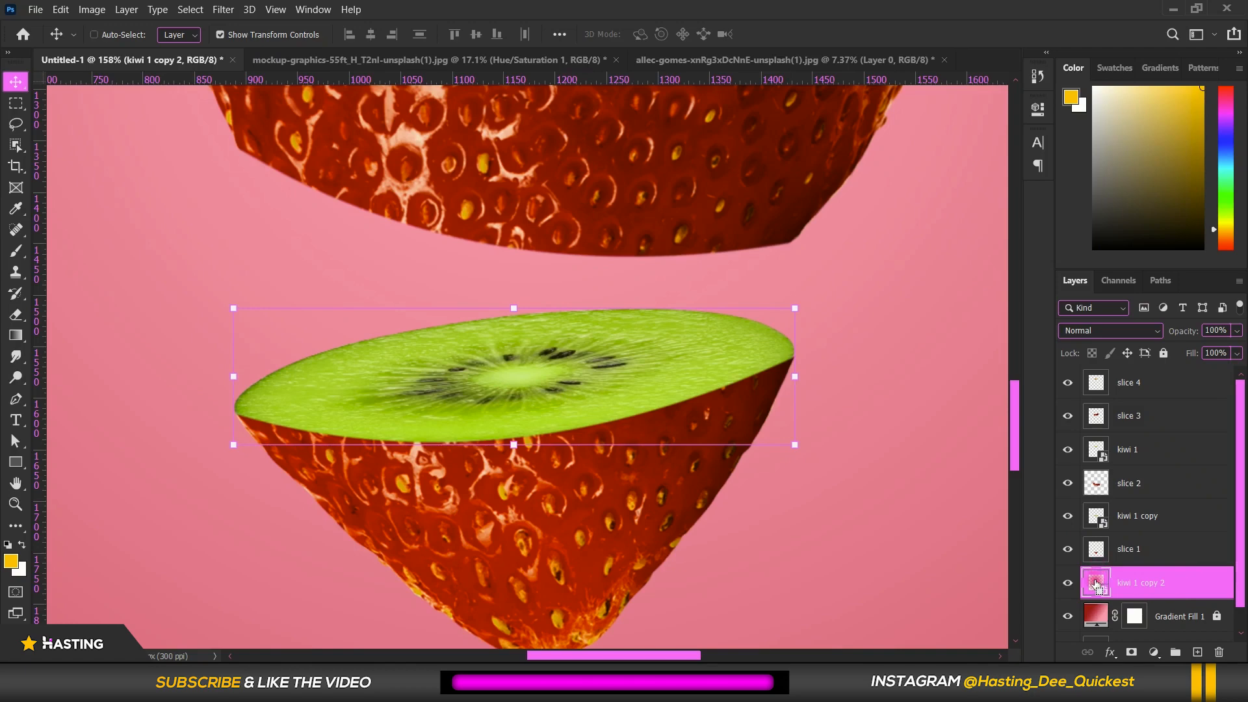
left_click(1096, 584, "ctrl")
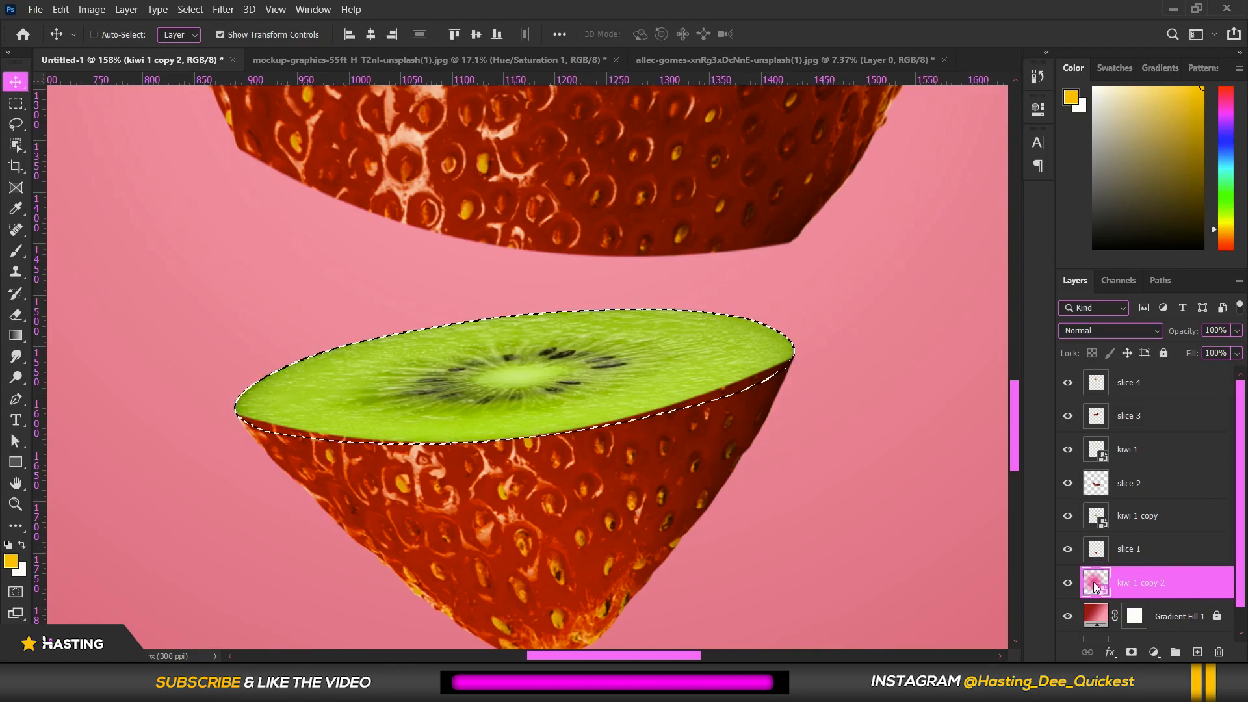
scroll(328, 423, "up", 2)
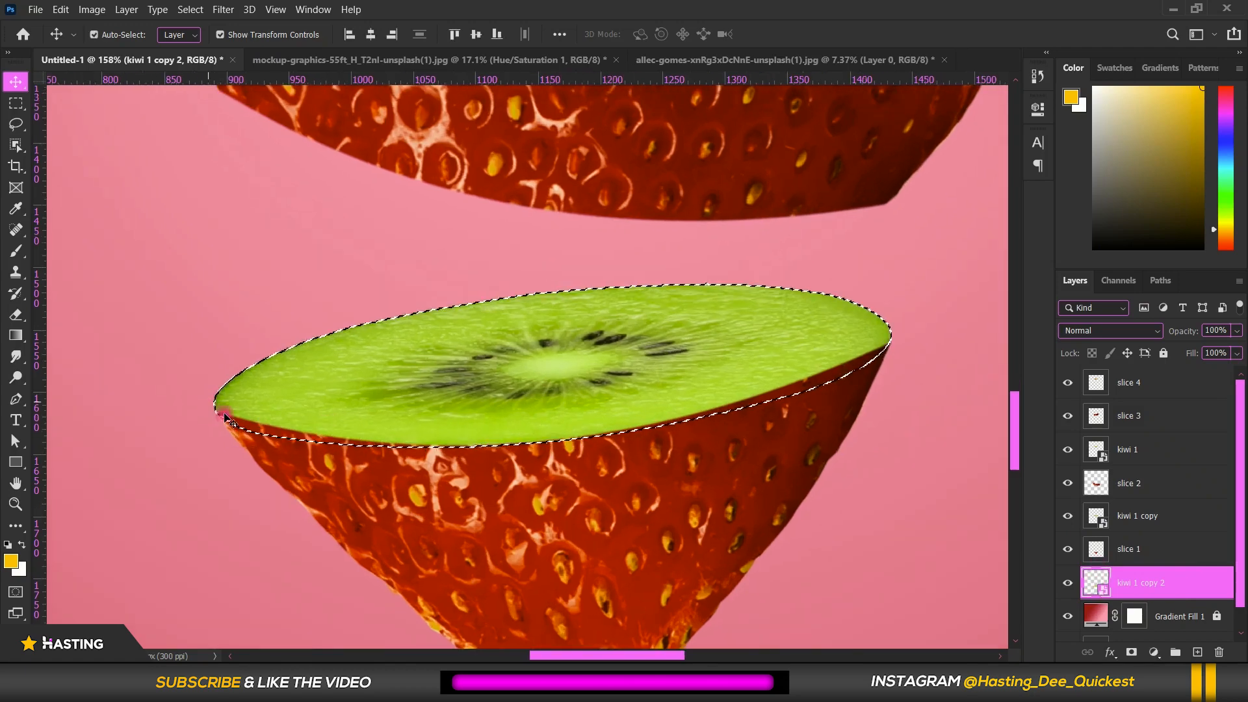
left_click(1166, 550)
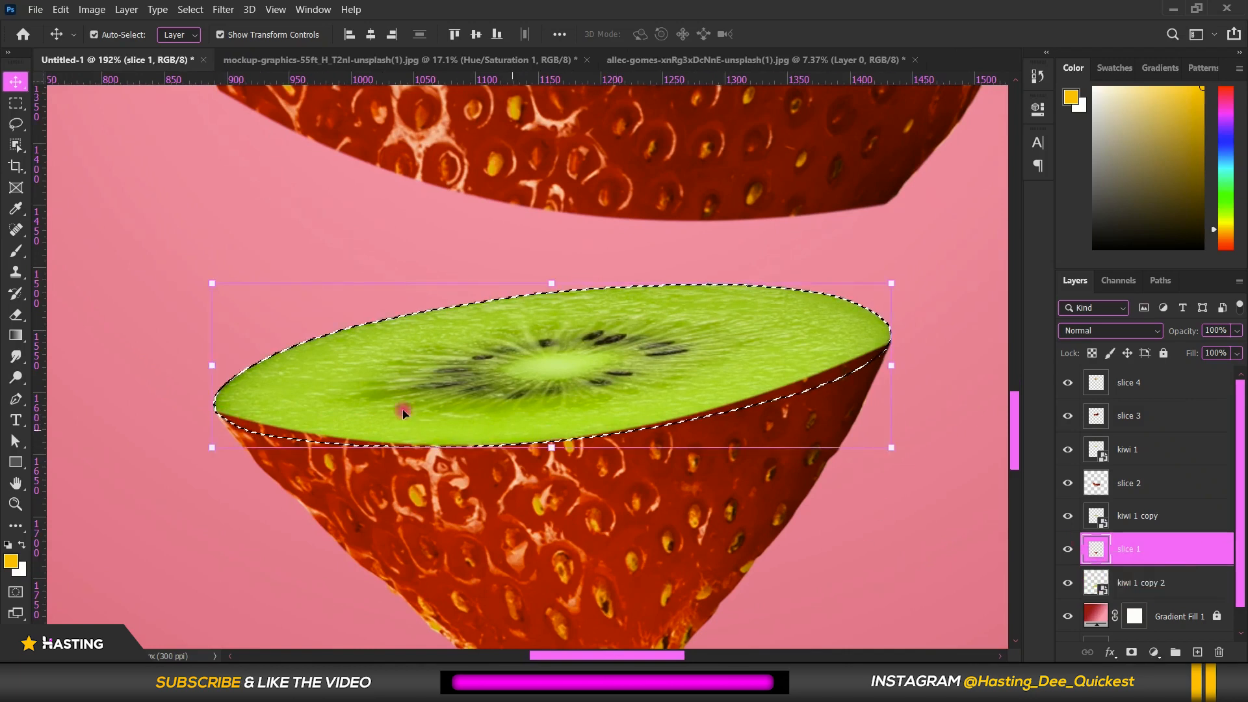
- Set up the Eraser with 100% flow and a soft 58 px brush
left_click(10, 310)
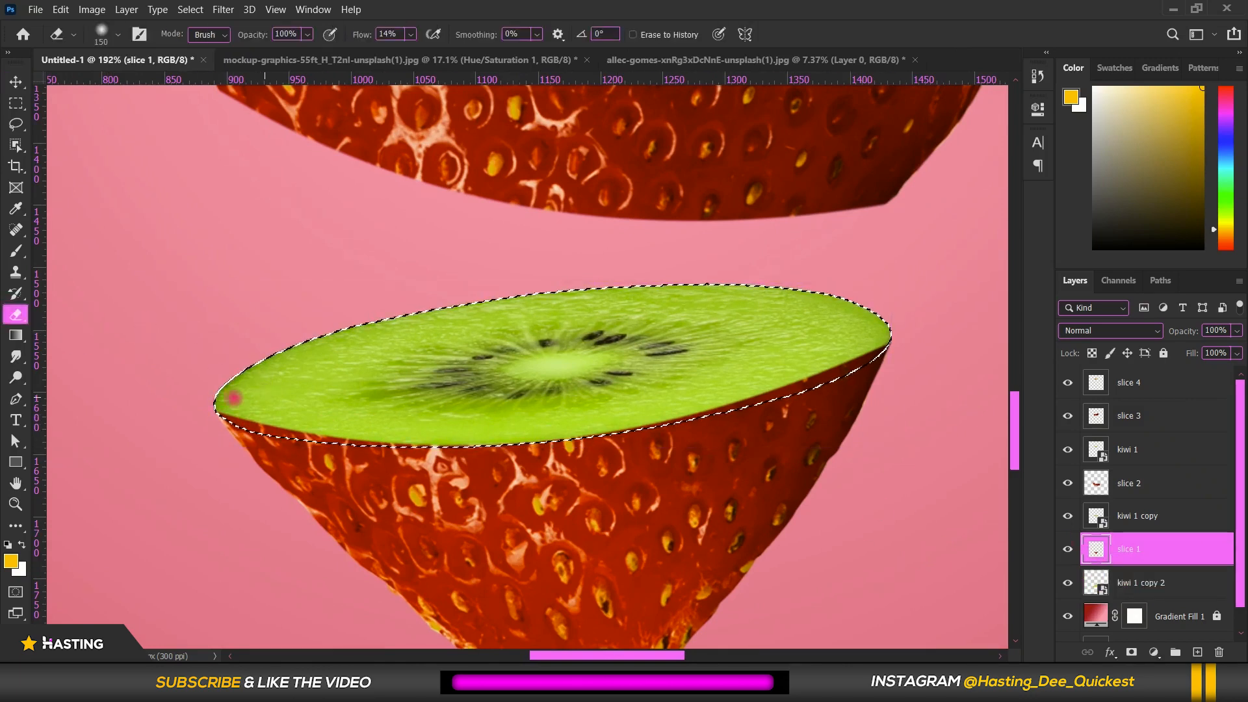
left_click(410, 34)
left_click_drag(416, 52, 521, 55)
right_click(467, 356)
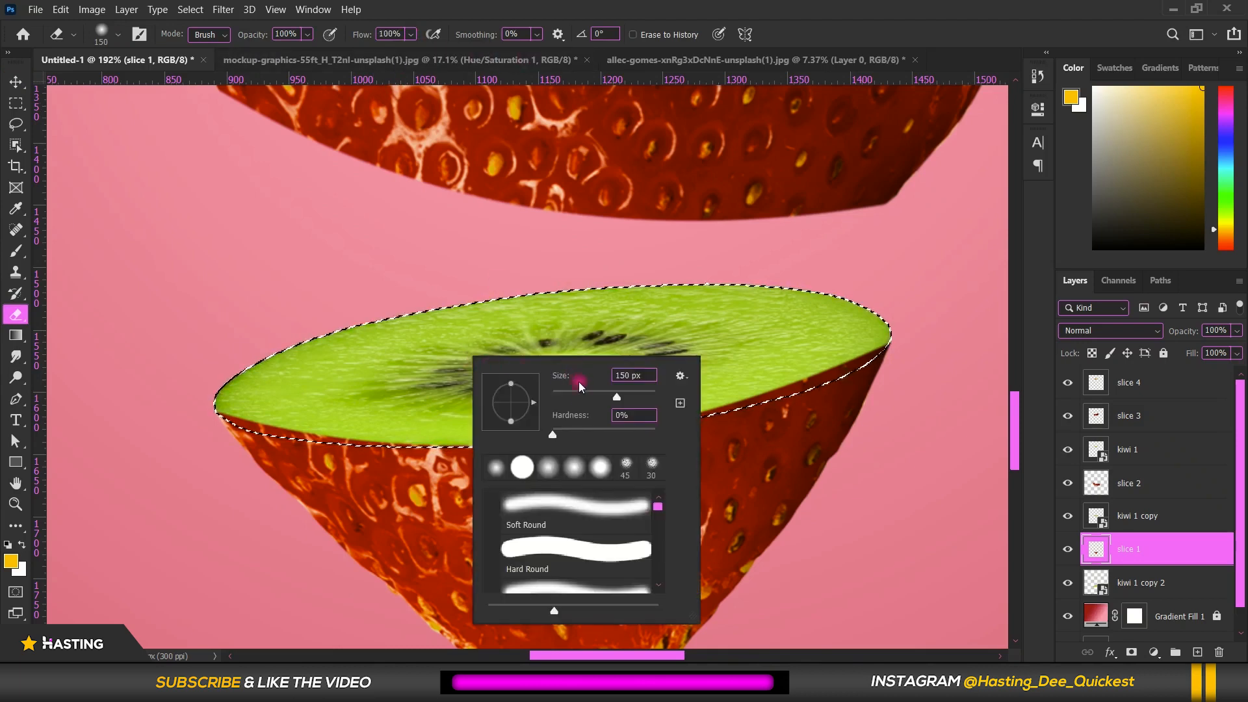
left_click_drag(585, 398, 582, 398)
- Erase the rim of slice 1 inside the selection along the kiwi's lower edge, and deselect
left_click_drag(294, 420, 342, 428)
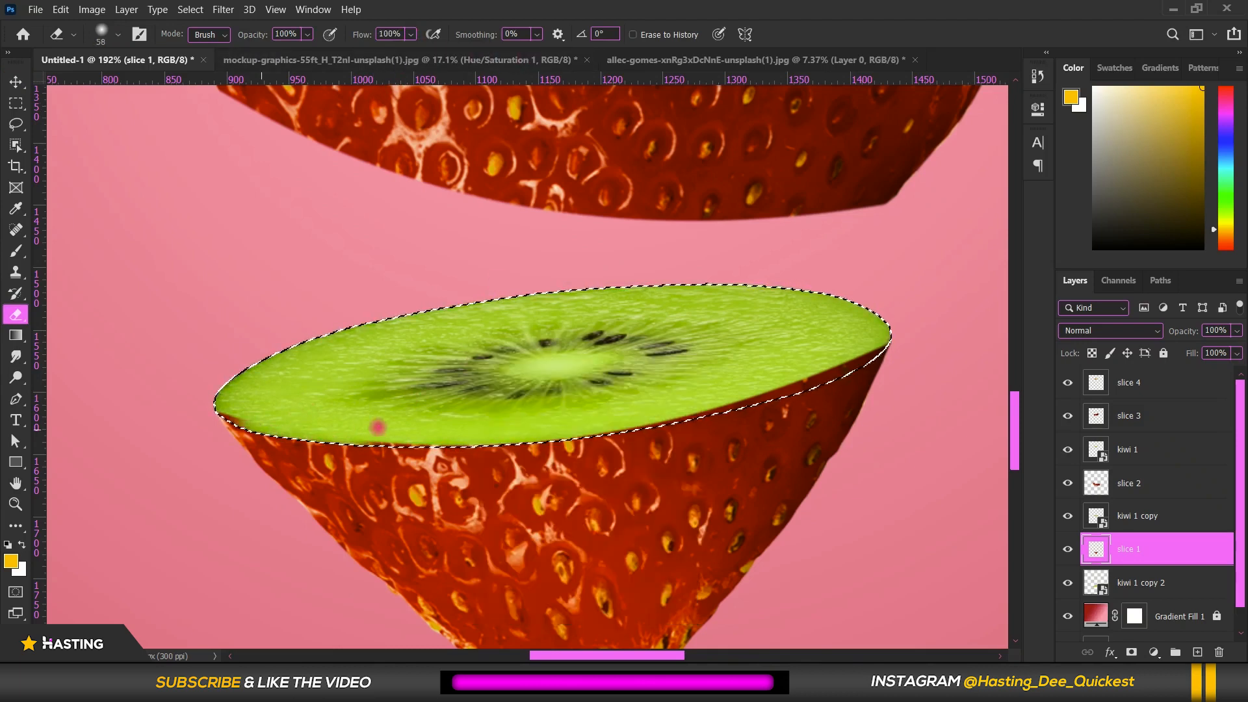
mouse_move(424, 421)
left_mouse_down()
mouse_move(705, 411)
mouse_move(878, 339)
mouse_move(814, 360)
left_mouse_up()
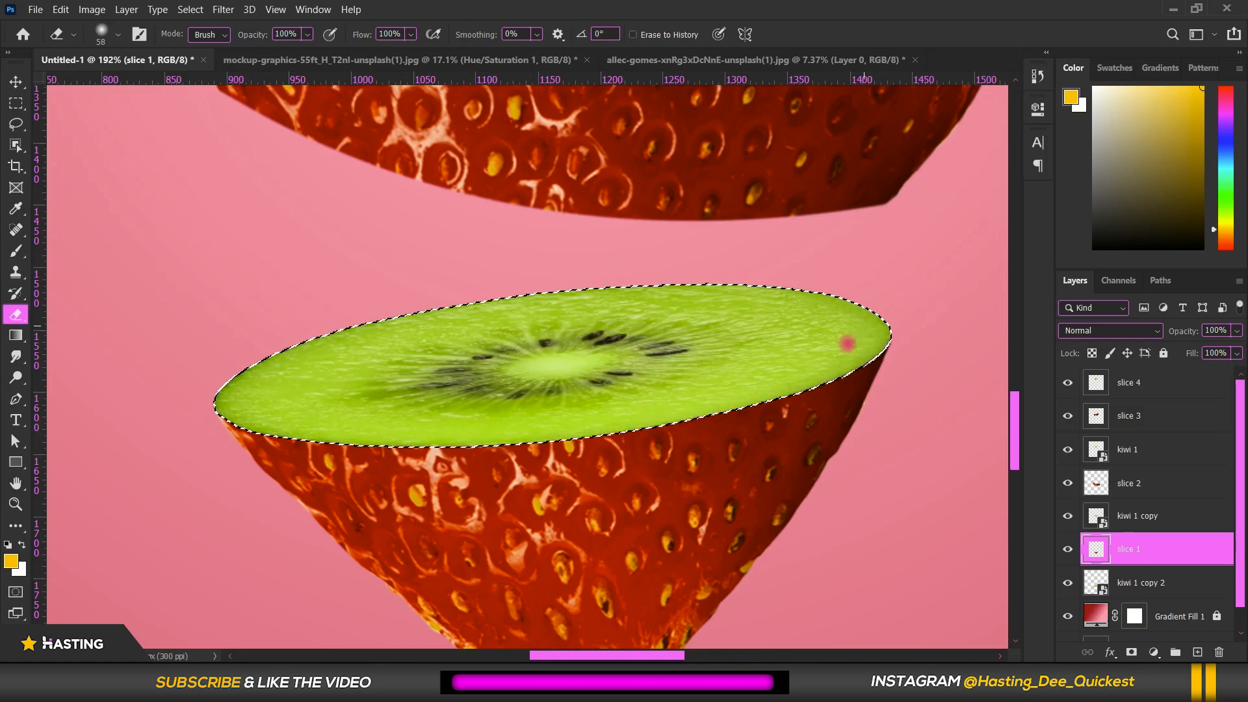
key("ctrl+d")
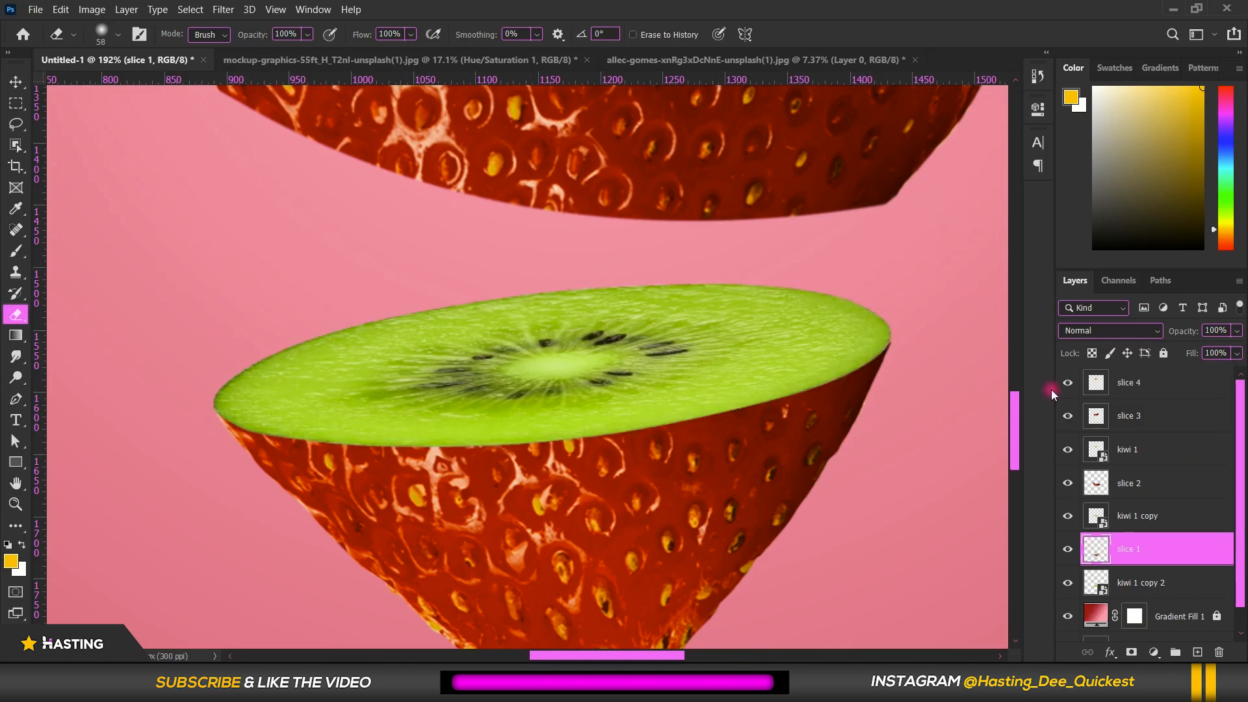
- Load the outline of the kiwi 1 copy layer as a selection
scroll(974, 284, "down", 4)
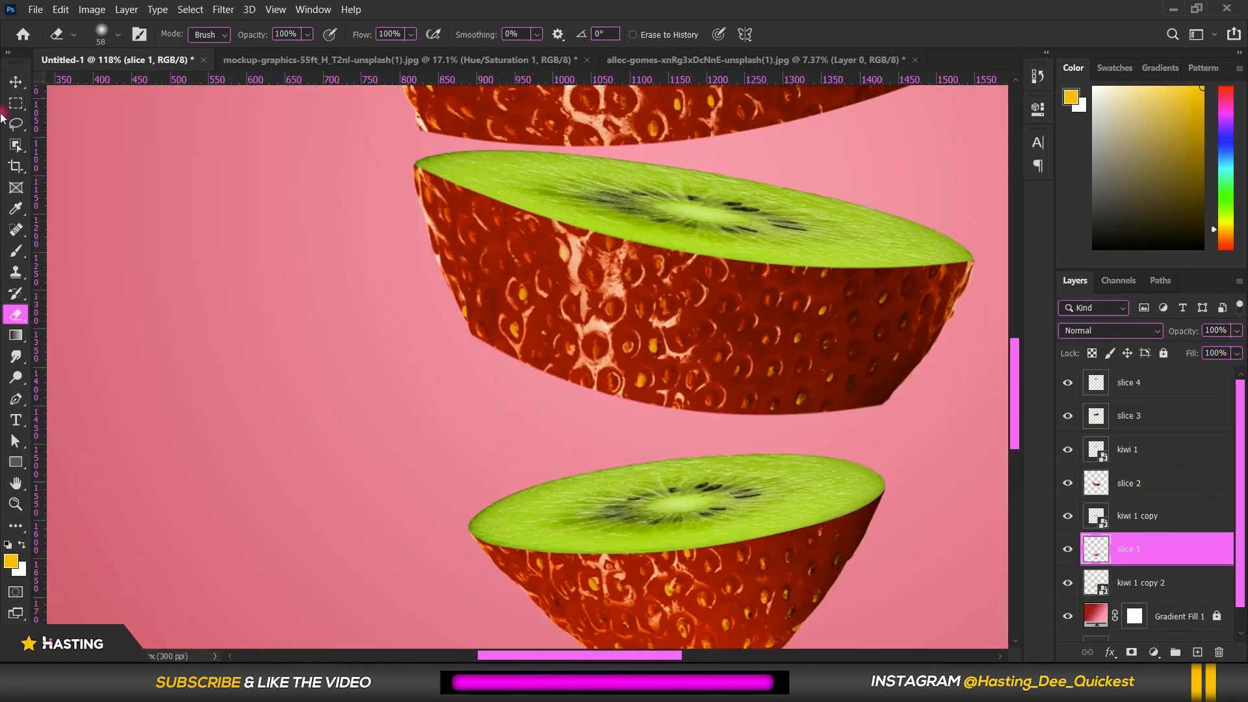
left_click(16, 80)
left_click(632, 188)
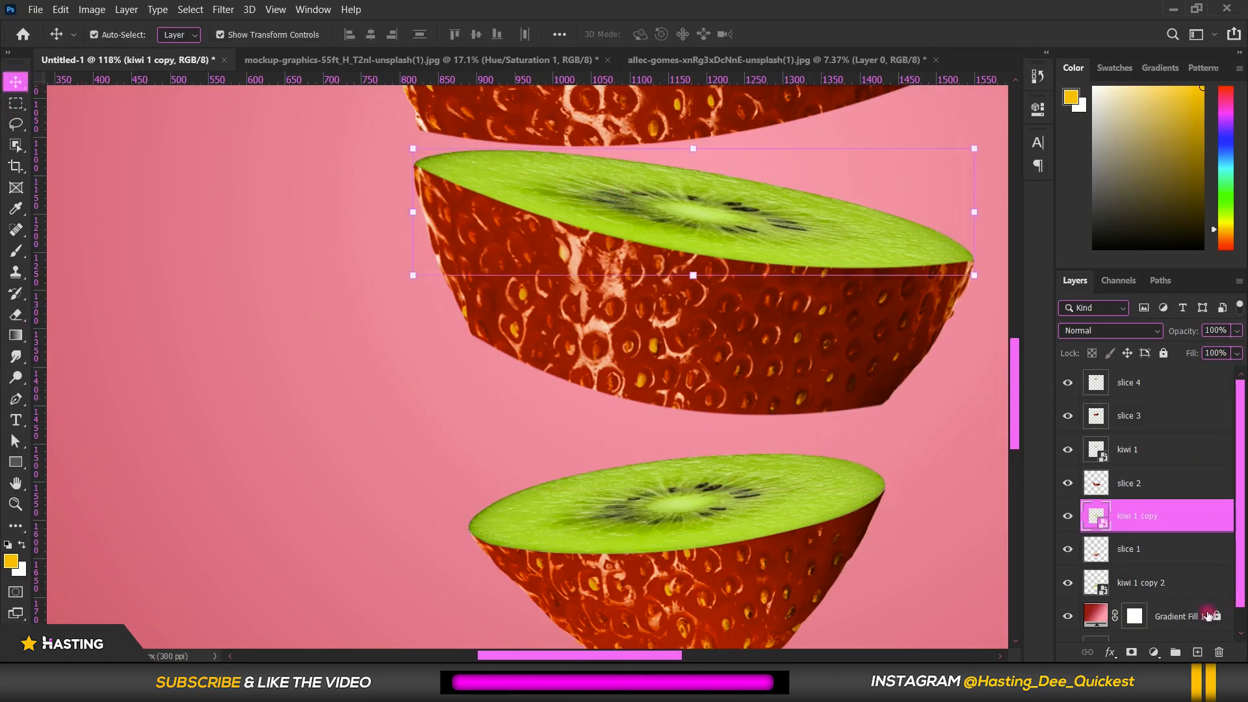
left_click(1096, 518, "ctrl")
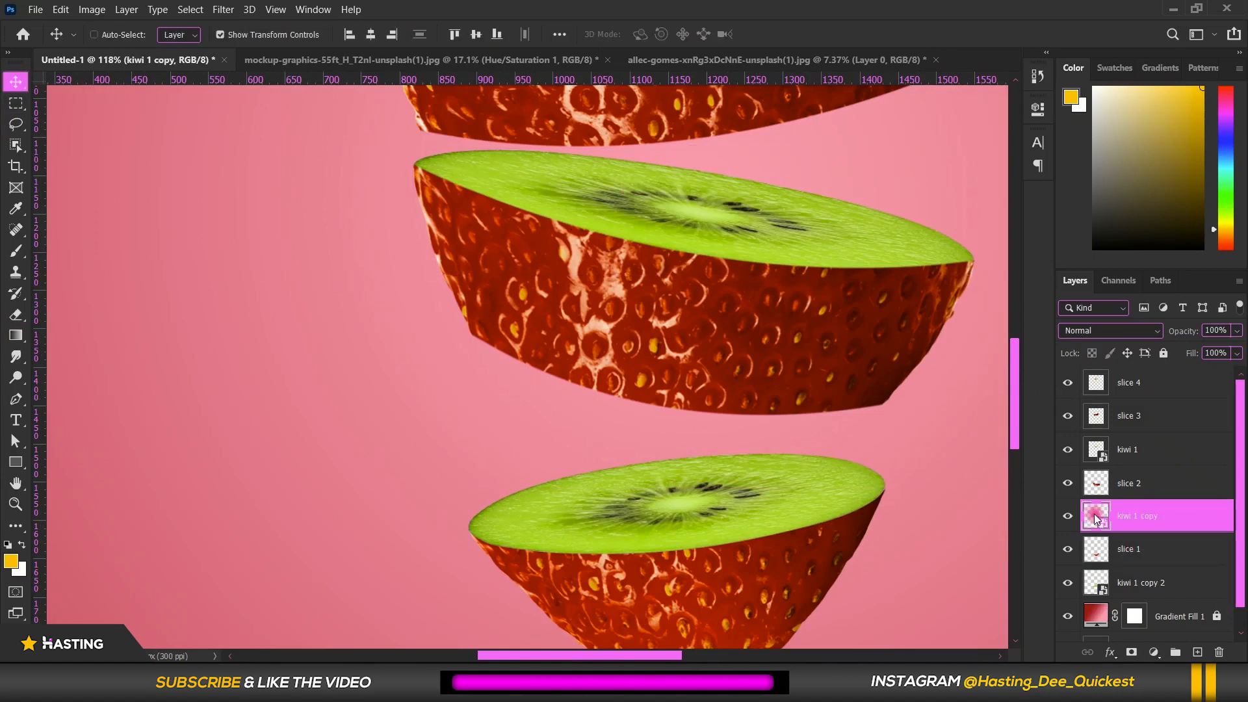
scroll(777, 320, "down", 4)
scroll(778, 320, "up", 4)
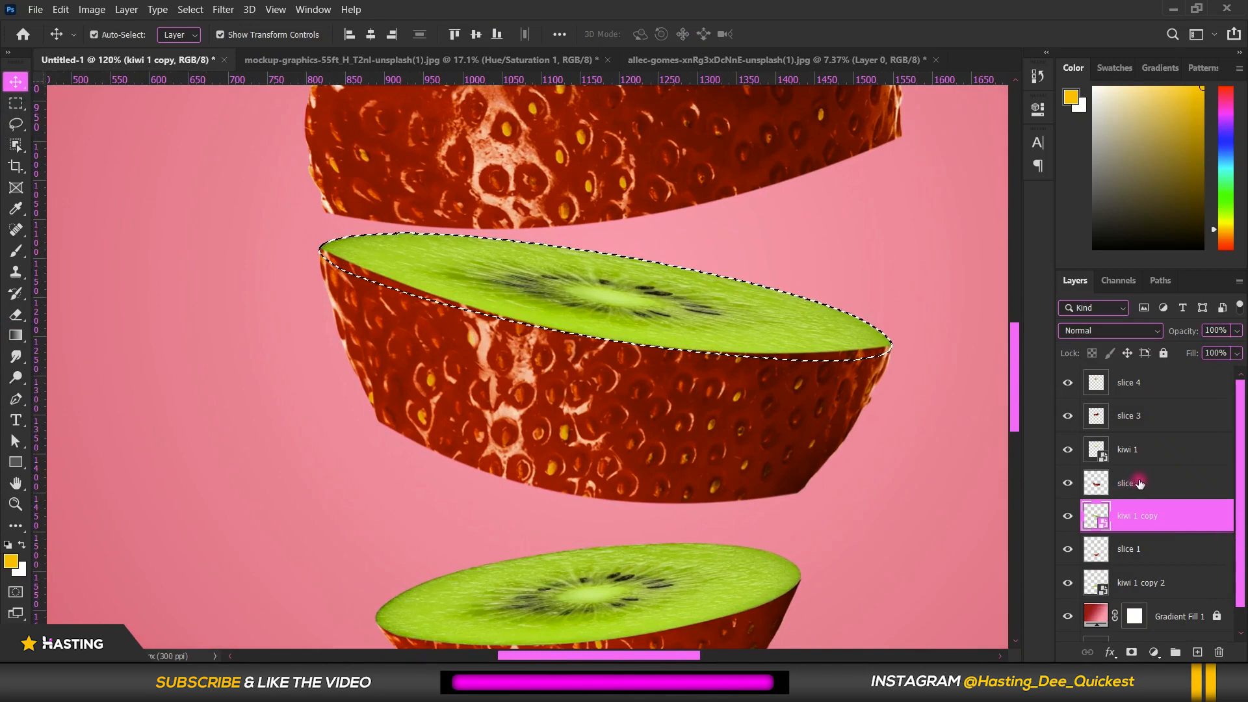
- Erase the part of slice 2 that overlaps the kiwi selection along its lower edge
left_click(1128, 482)
left_click(14, 314)
mouse_move(334, 254)
left_mouse_down()
mouse_move(378, 273)
mouse_move(333, 250)
mouse_move(845, 342)
mouse_move(986, 353)
left_mouse_up()
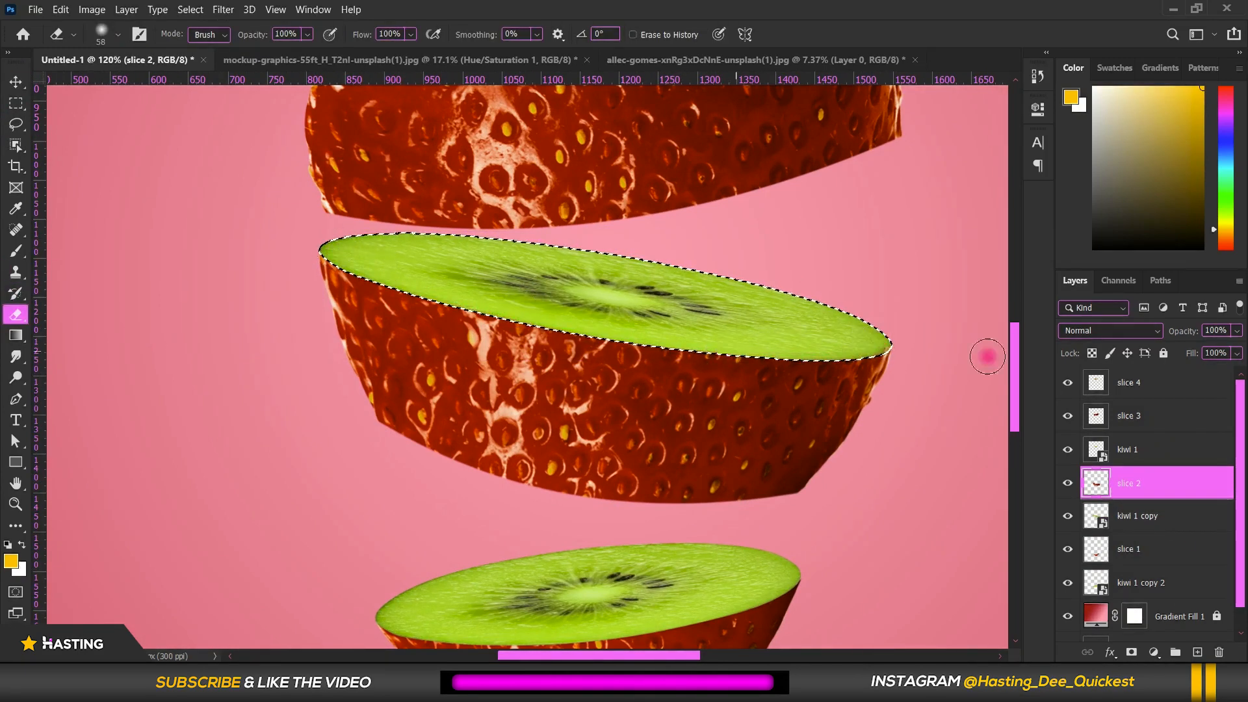
- Drop the slice 2 selection, erase slice 3's rim along the lower edge of the kiwi 1 outline, and deselect
key("ctrl+d")
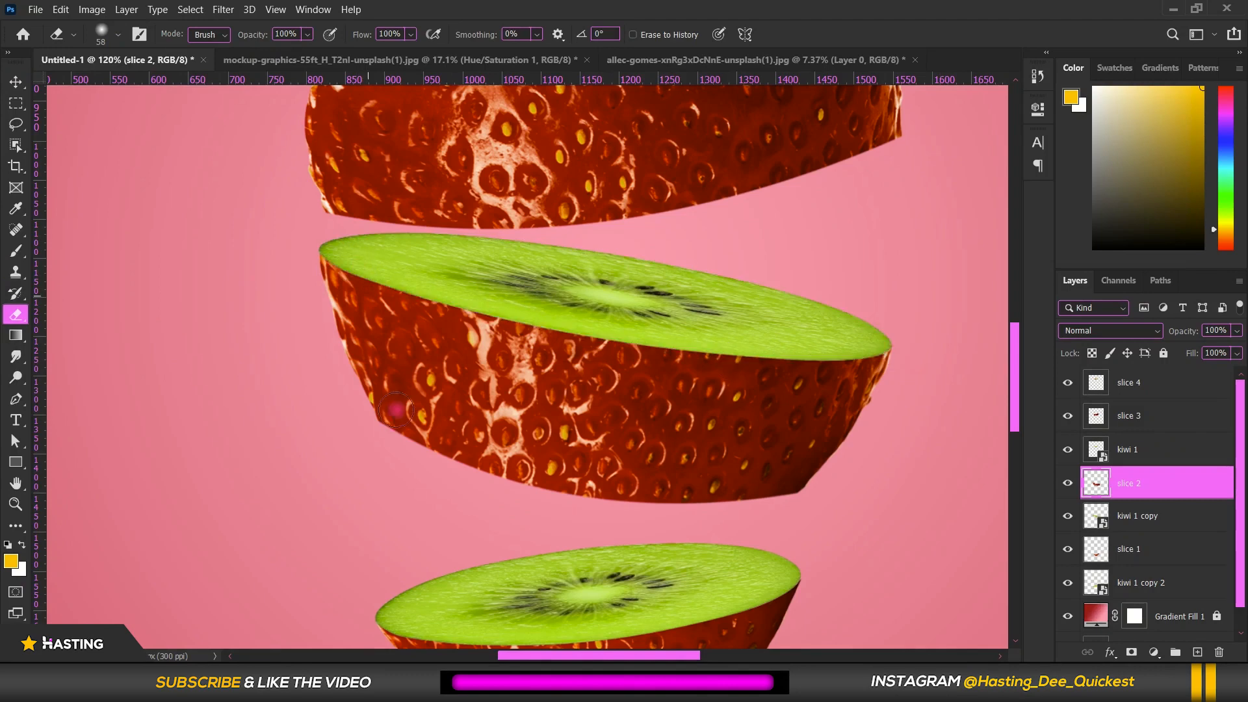
scroll(400, 417, "down", 5)
scroll(455, 126, "up", 4)
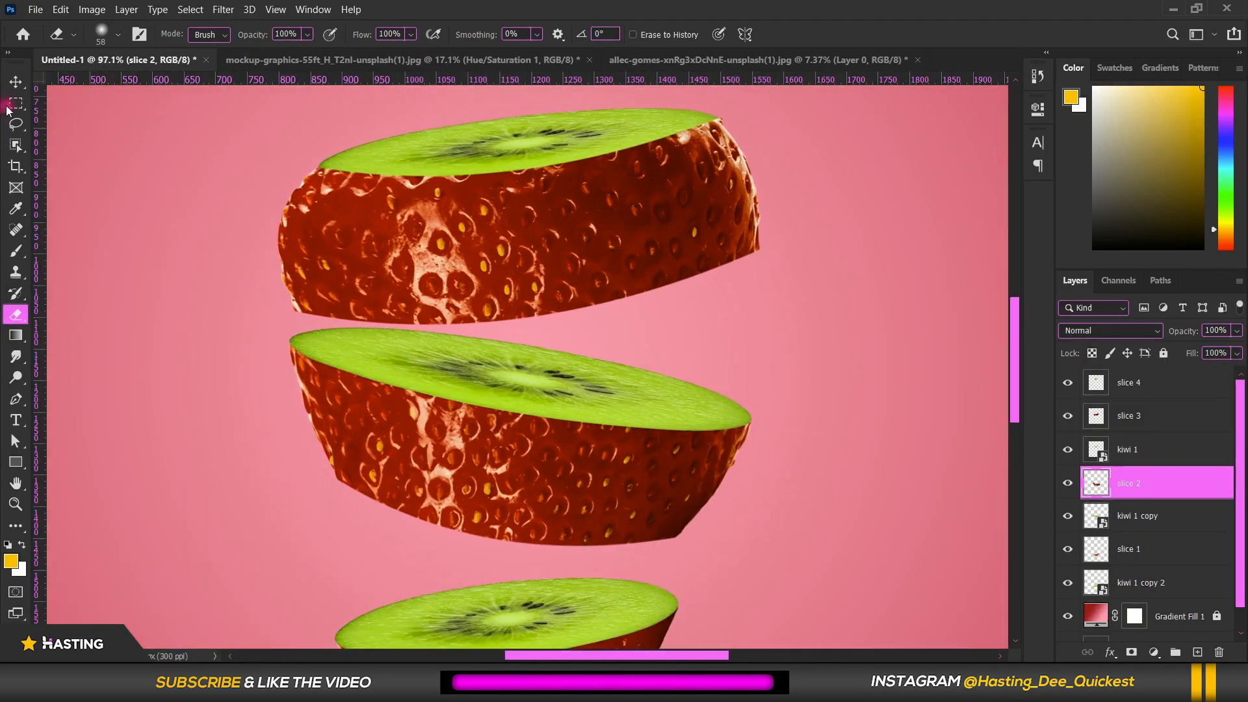
key("v")
left_click(1096, 449, "ctrl")
left_click(1148, 416)
key("e")
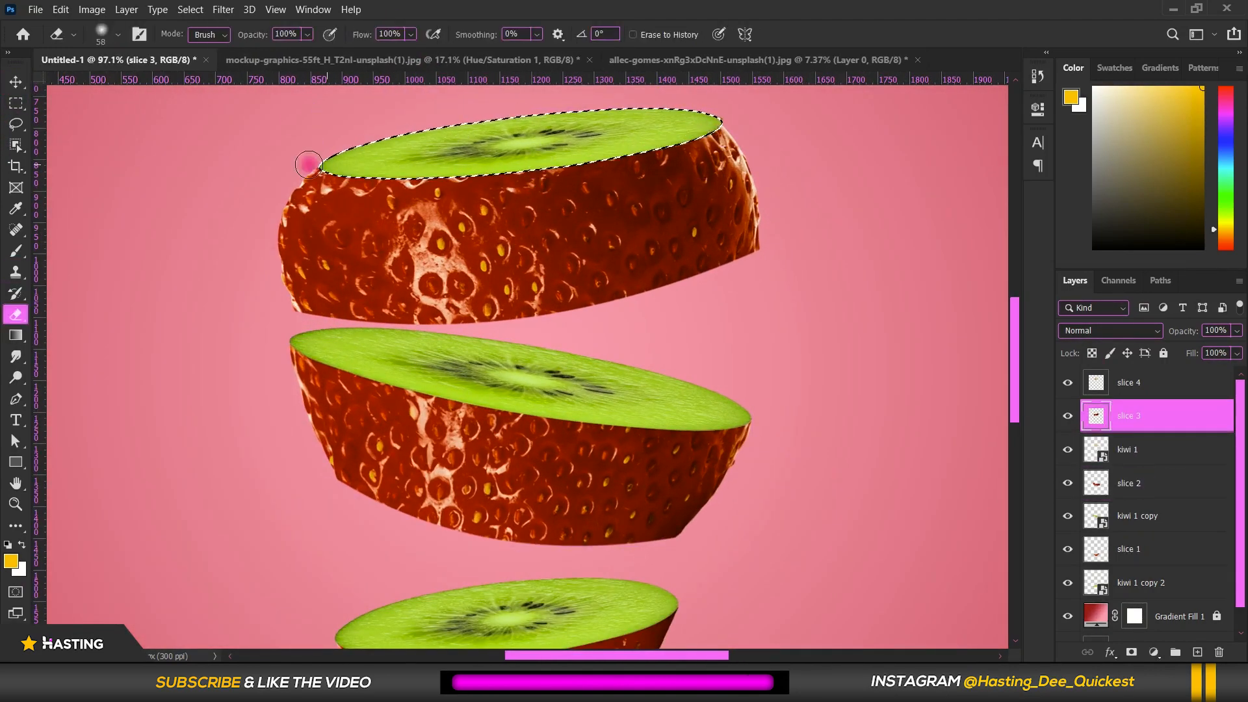
left_click_drag(309, 162, 367, 163)
key("ctrl+d")
- Transform slice 3 by pulling its right side slightly outward, and apply the change
scroll(634, 162, "up", 3)
key("v")
left_click(60, 10)
left_click(292, 464)
left_click_drag(832, 193, 836, 190)
scroll(835, 191, "down", 3)
left_click_drag(687, 382, 720, 372)
scroll(804, 195, "up", 5)
key("Return")
key("e")
key("v")
scroll(607, 179, "down", 8)
left_click(568, 424)
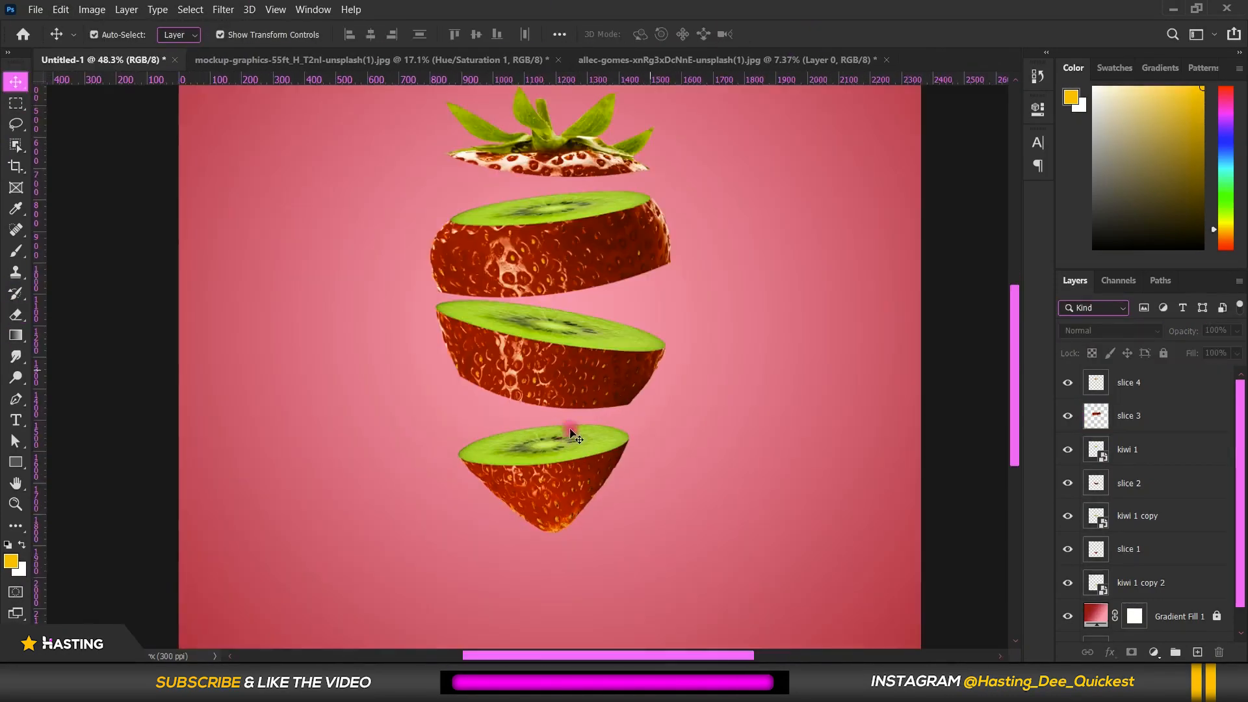
- Move slice 1 and its kiwi up closer to slice 2, and move slice 4 down closer to slice 3
scroll(523, 404, "up", 1)
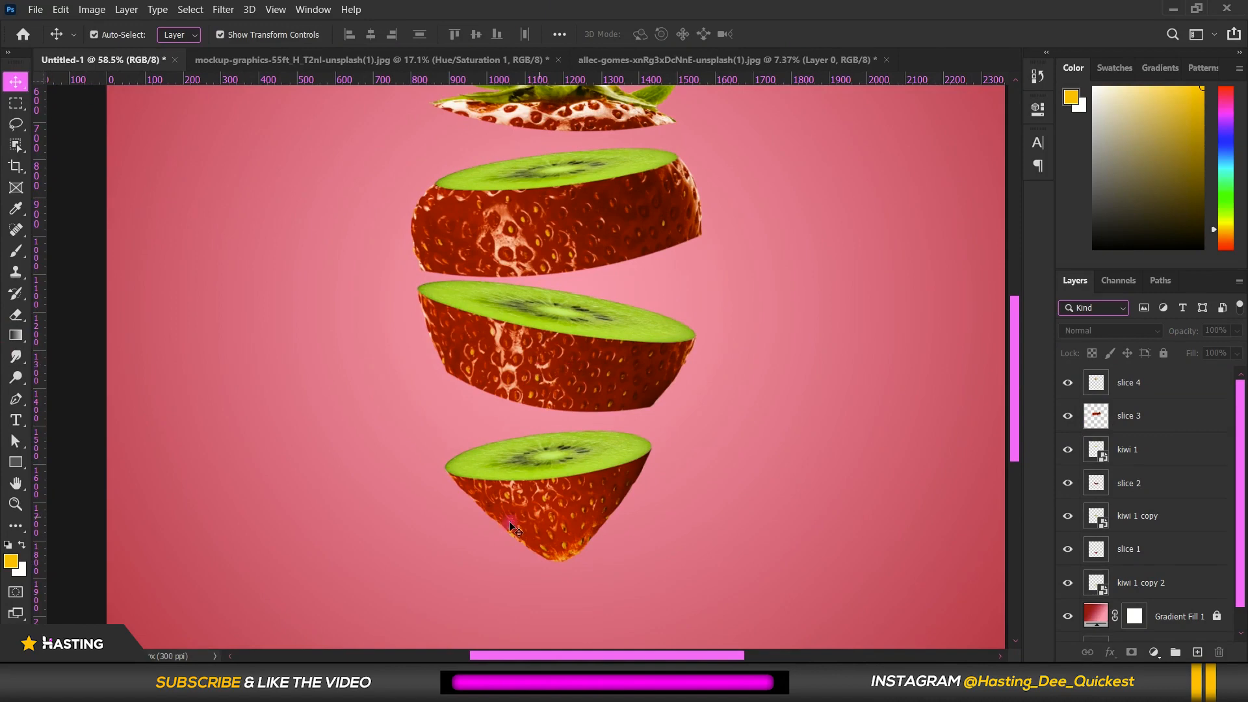
left_click_drag(491, 560, 586, 453)
scroll(710, 312, "down", 3)
scroll(625, 196, "up", 3)
left_click_drag(625, 197, 618, 230)
scroll(653, 409, "down", 3)
left_click(653, 409)
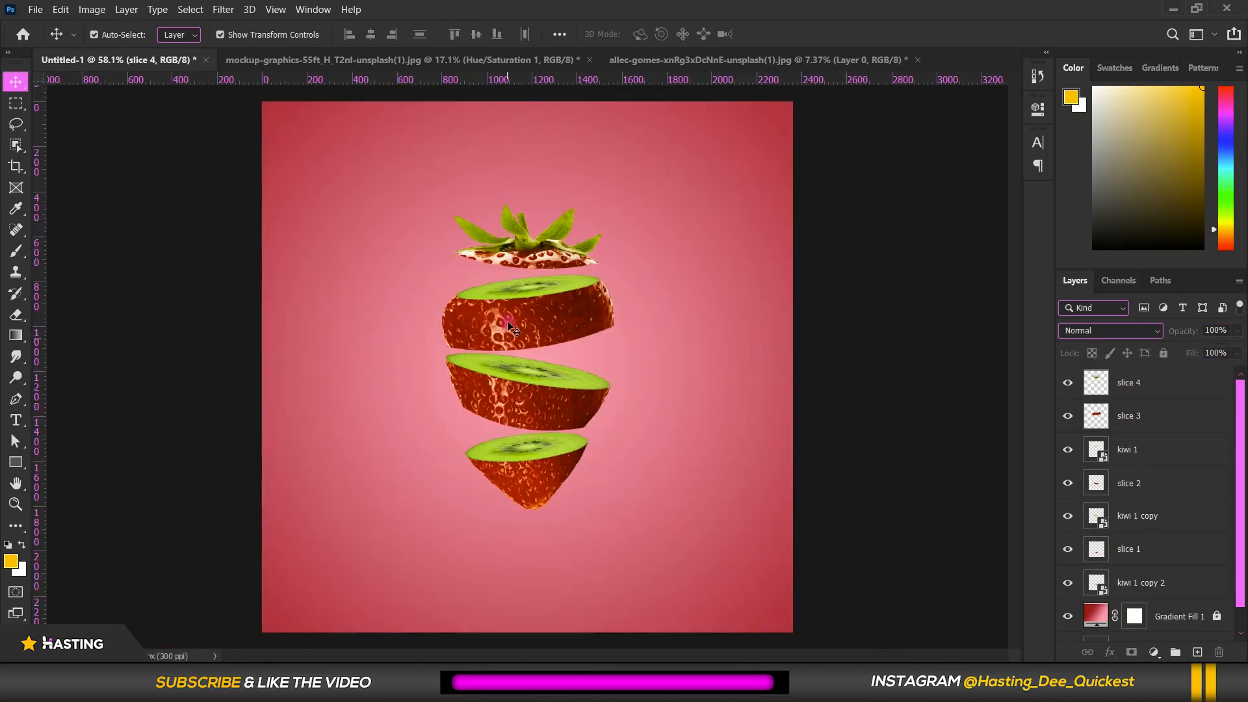
scroll(553, 458, "up", 3)
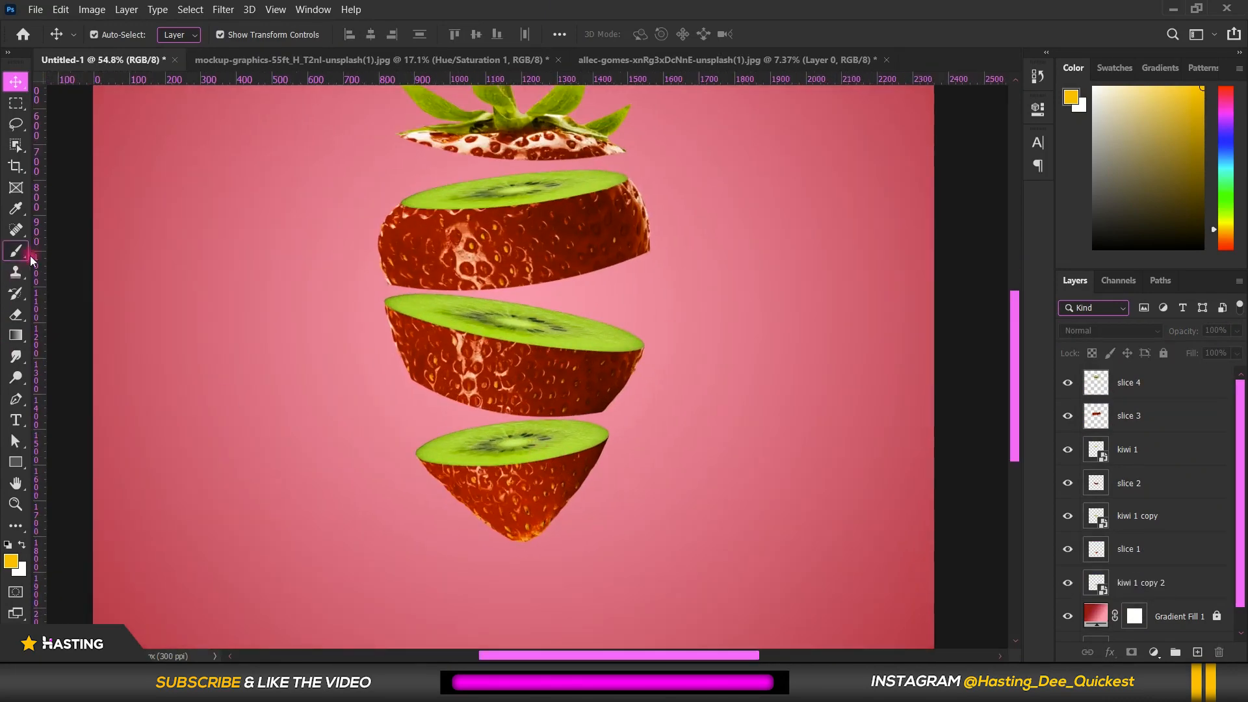
right_click(26, 257)
left_click(71, 248)
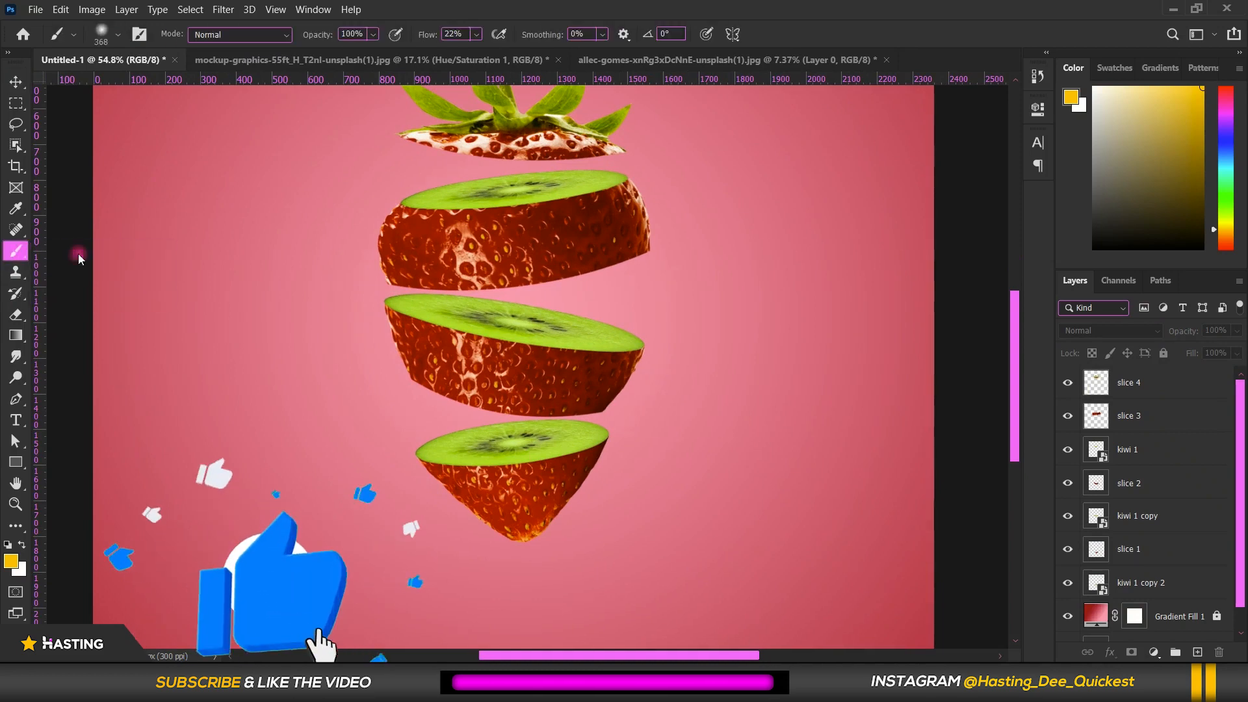
right_click(396, 212)
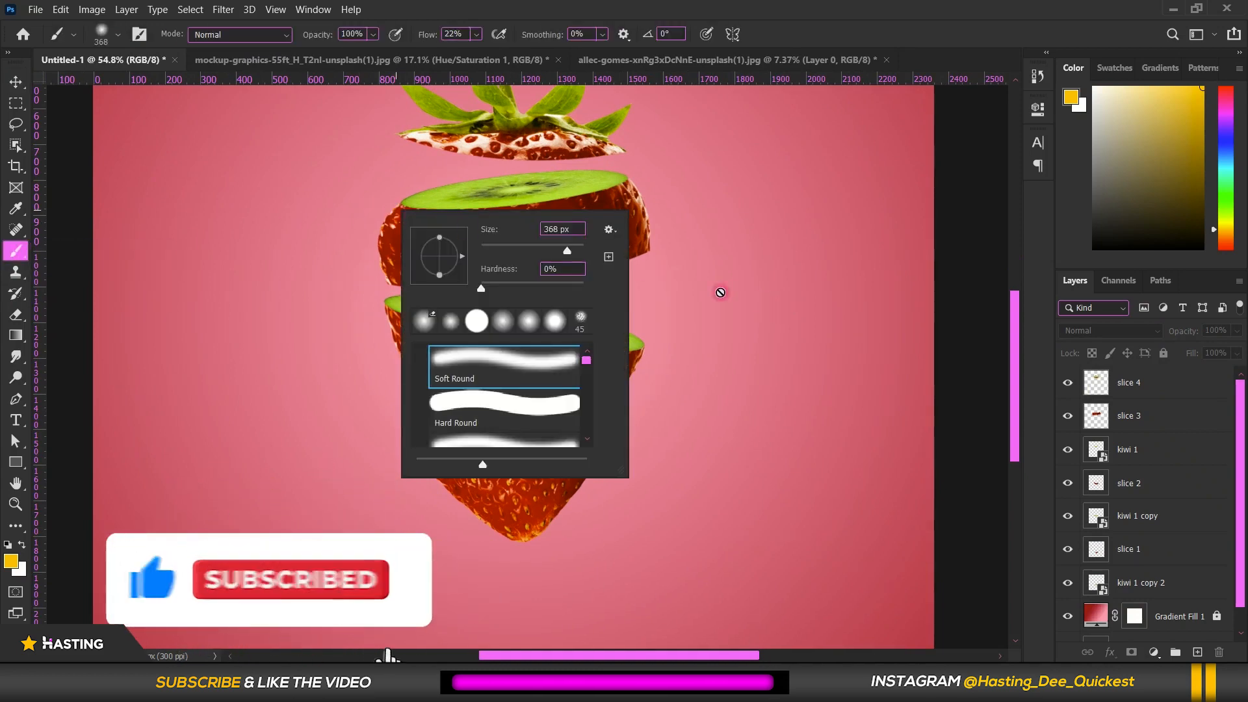
left_click(883, 40)
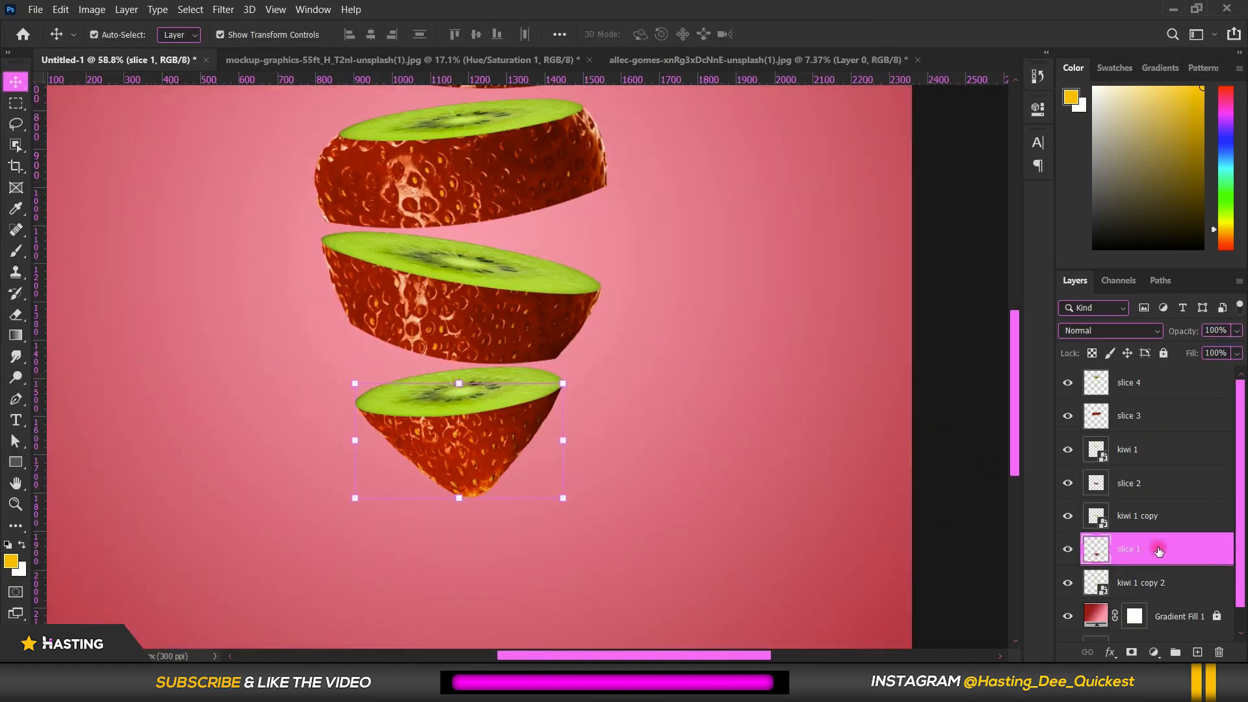
- Add an empty layer named splash 1 above slice 1 and another named splash 2 above slice 2
left_click(1196, 653)
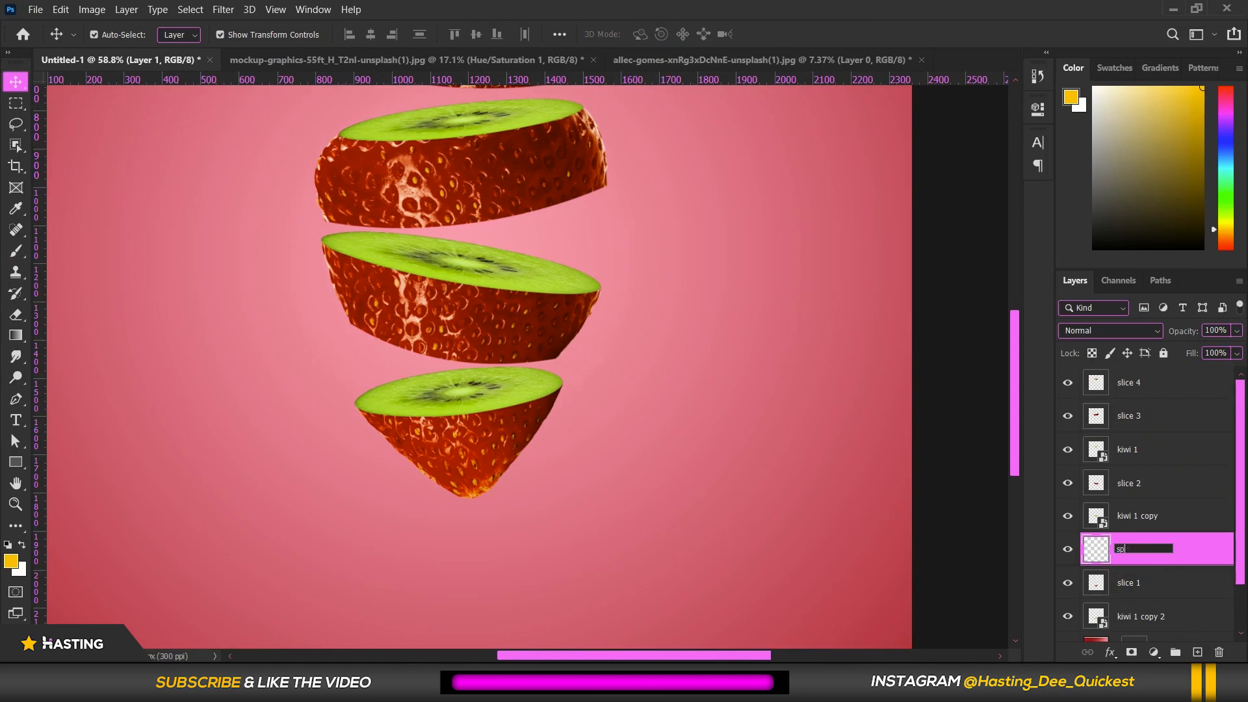
key("Return")
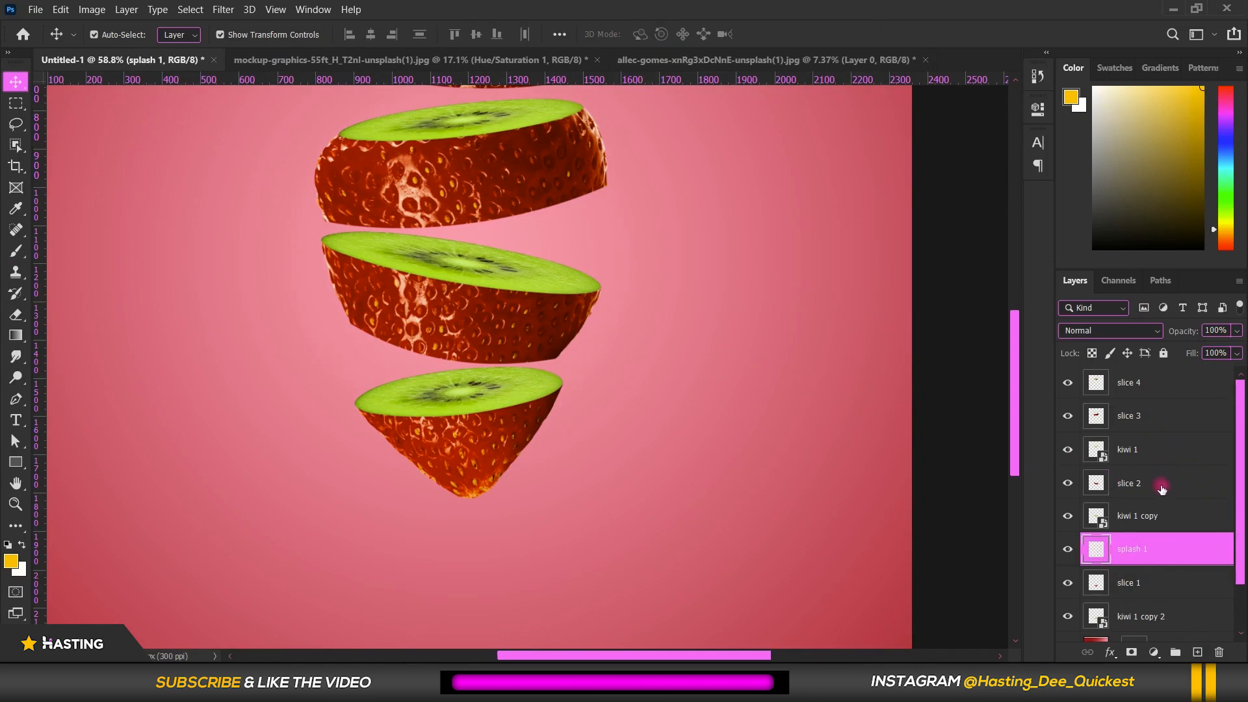
left_click(1131, 490)
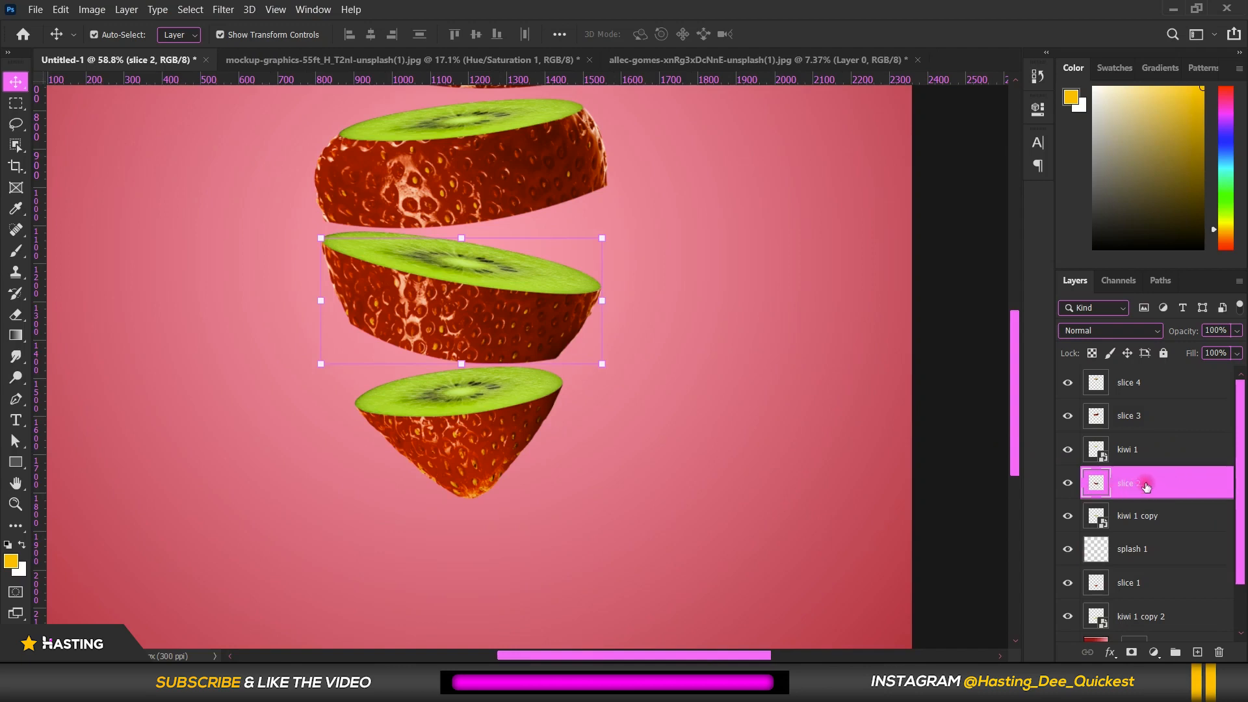
left_click(1196, 652)
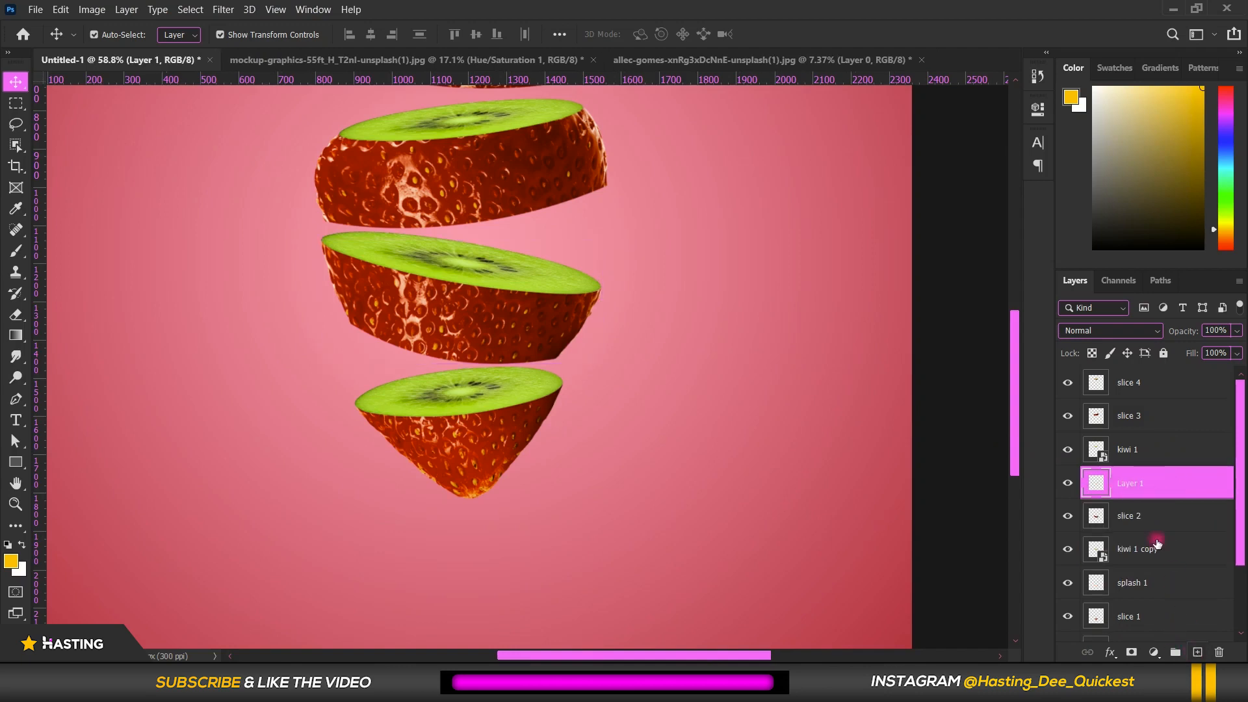
double_click(1137, 488)
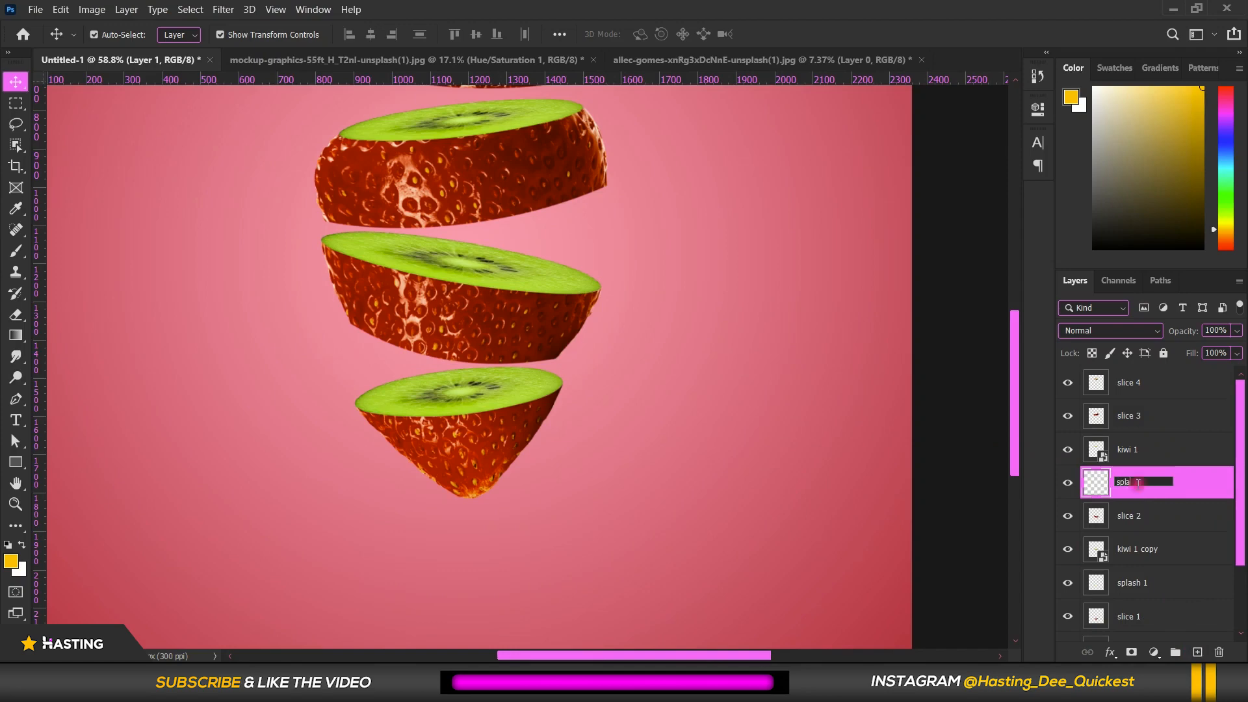
type("splash")
key("Return")
left_click(1141, 476)
double_click(1141, 481)
type("2")
- Add an empty layer named splash 3 above slice 3
left_click(1160, 426)
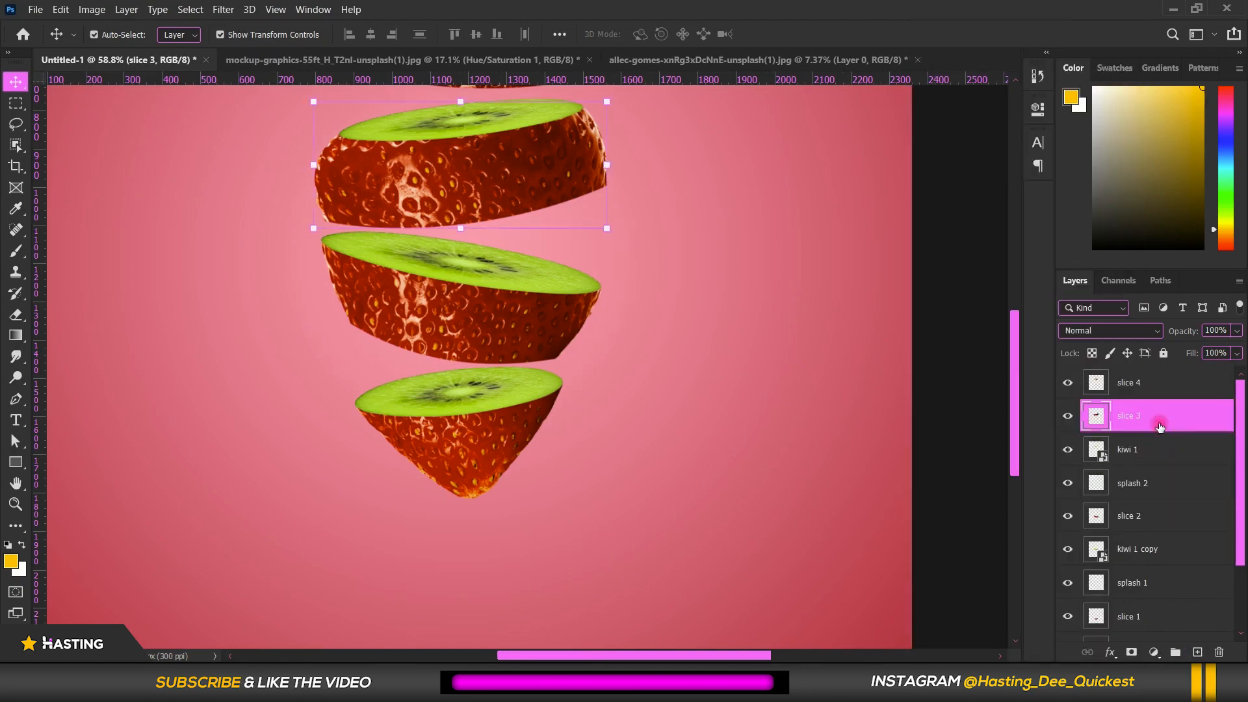
left_click(1152, 653)
left_click(1153, 654)
left_click(1194, 652)
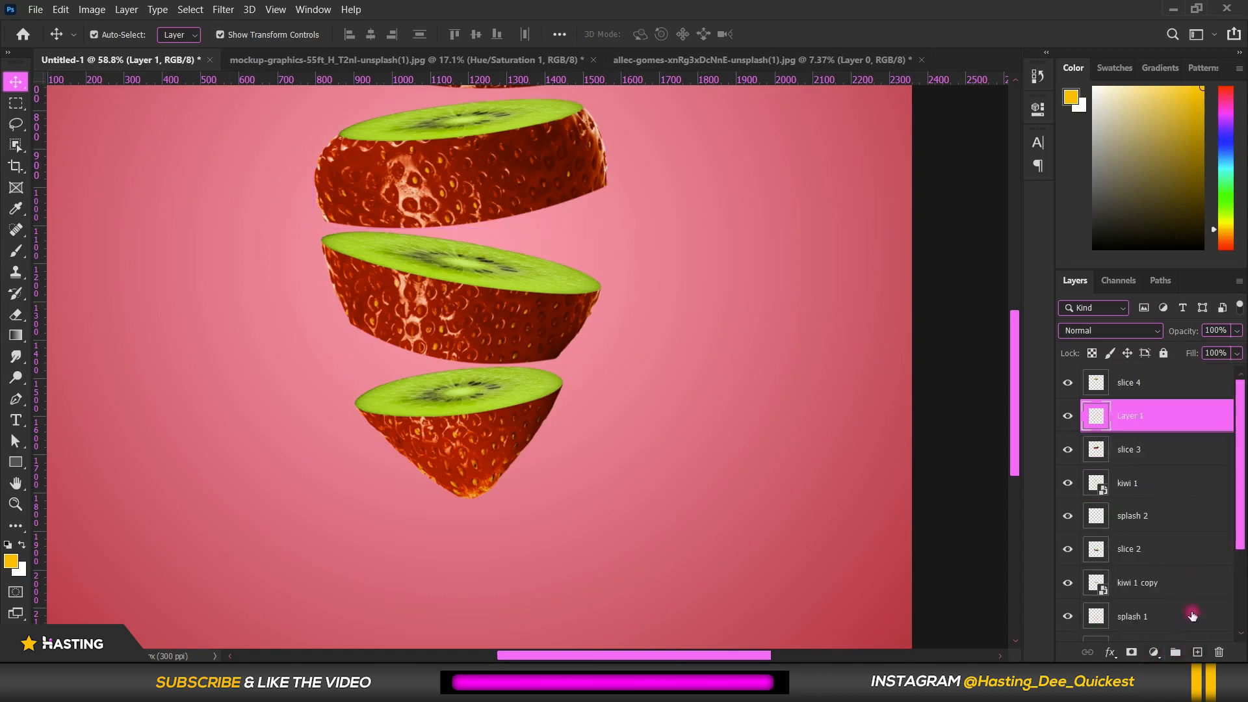
double_click(1129, 416)
type("splash 3")
key("Return")
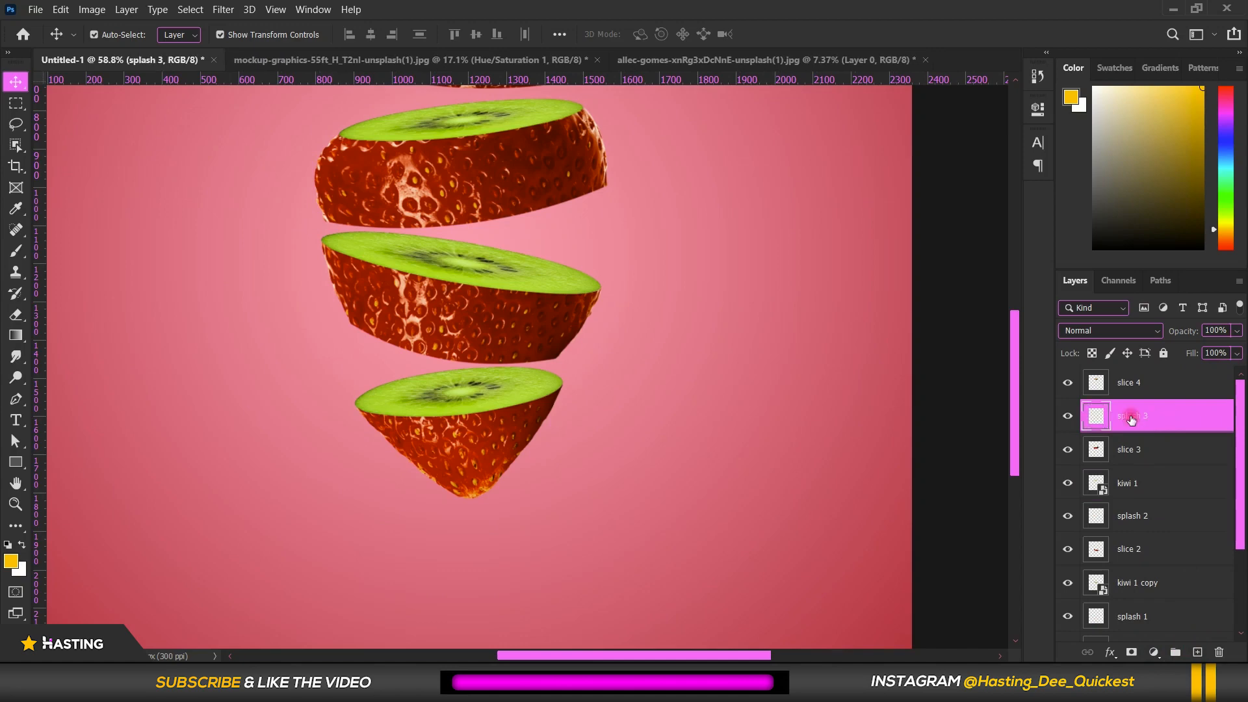
- Make the splash 1 layer active and switch to the Brush tool
scroll(746, 365, "down", 3)
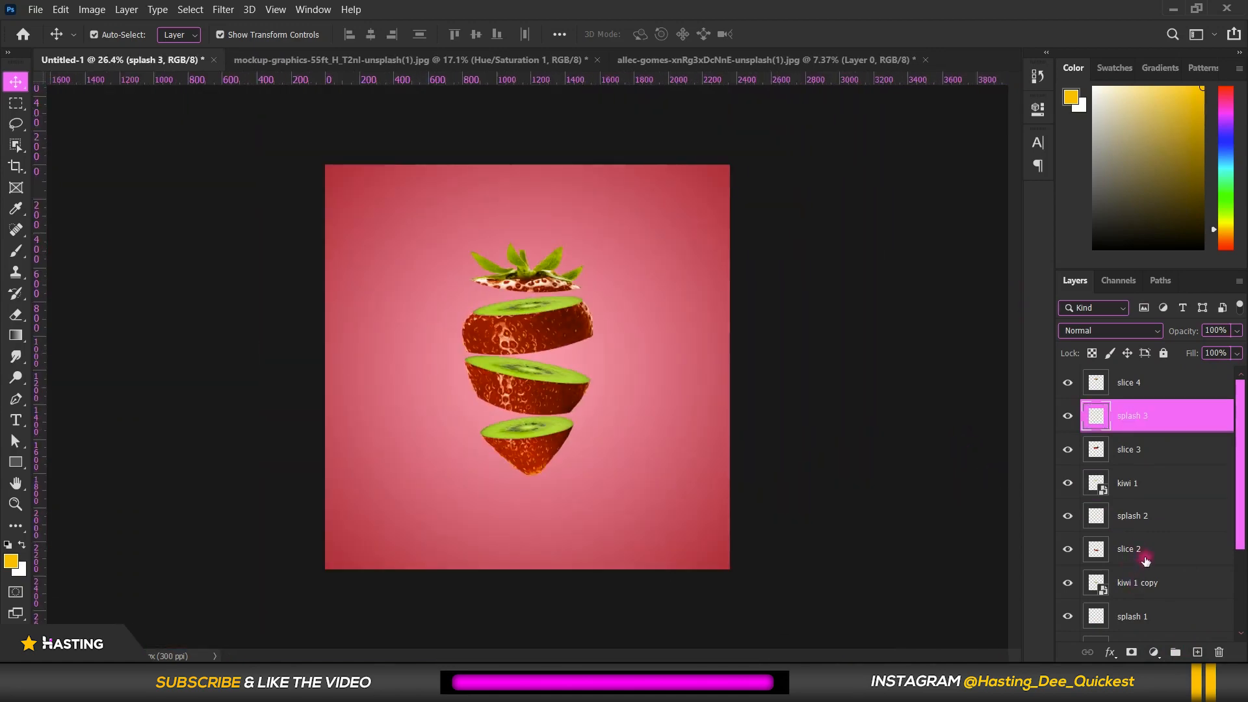
scroll(530, 268, "up", 4)
left_click(1163, 619)
key("b")
right_click(433, 256)
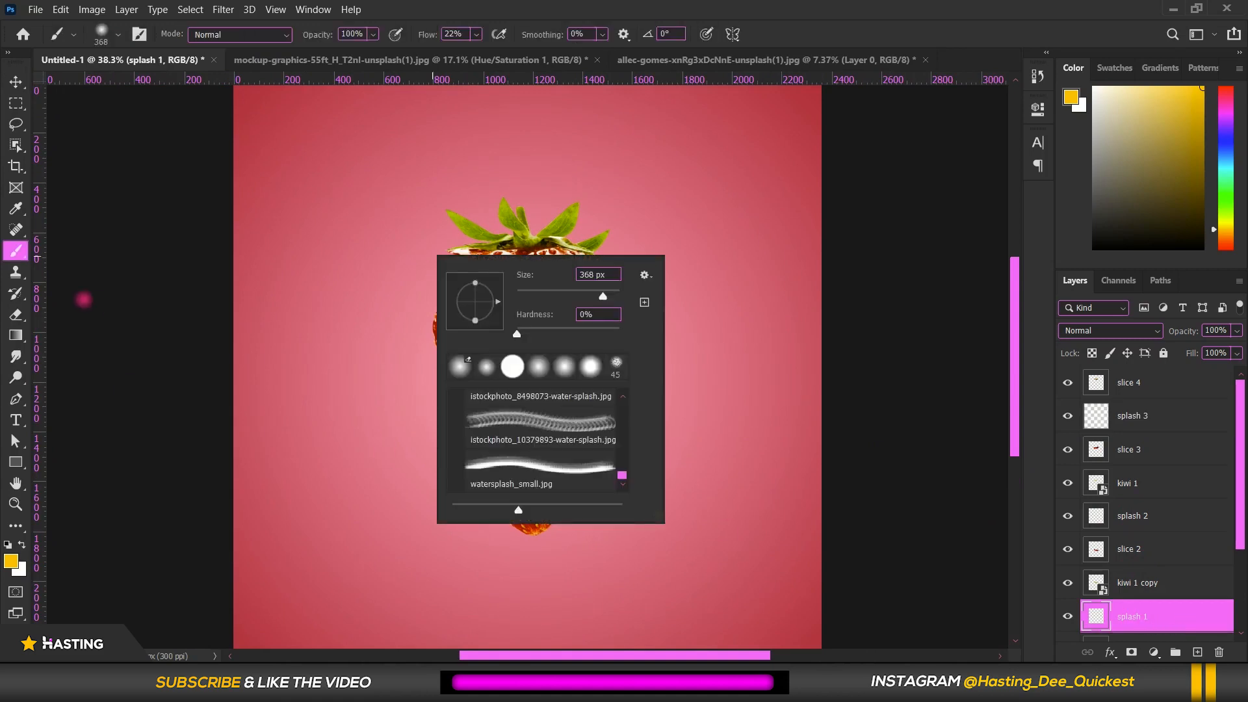
right_click(24, 257)
left_click(52, 246)
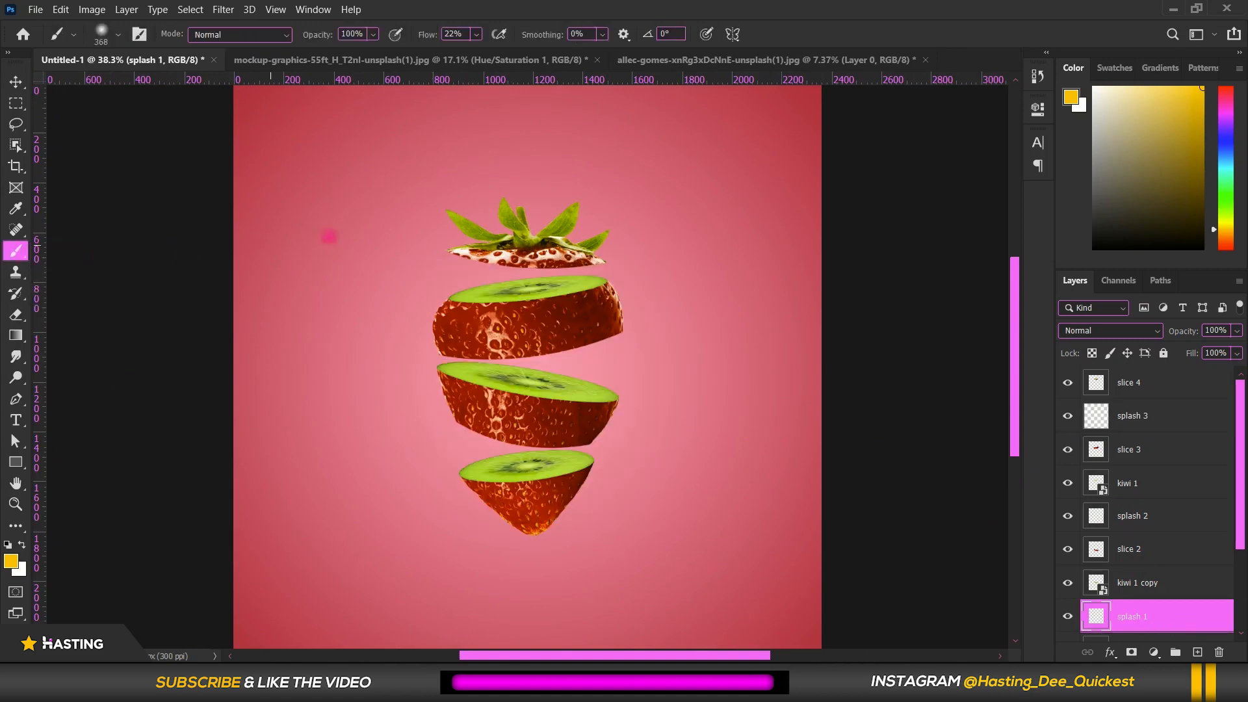
- Open the brush presets and locate the Water Splash brush set
right_click(432, 227)
left_click_drag(624, 382, 624, 461)
scroll(524, 438, "up", 5)
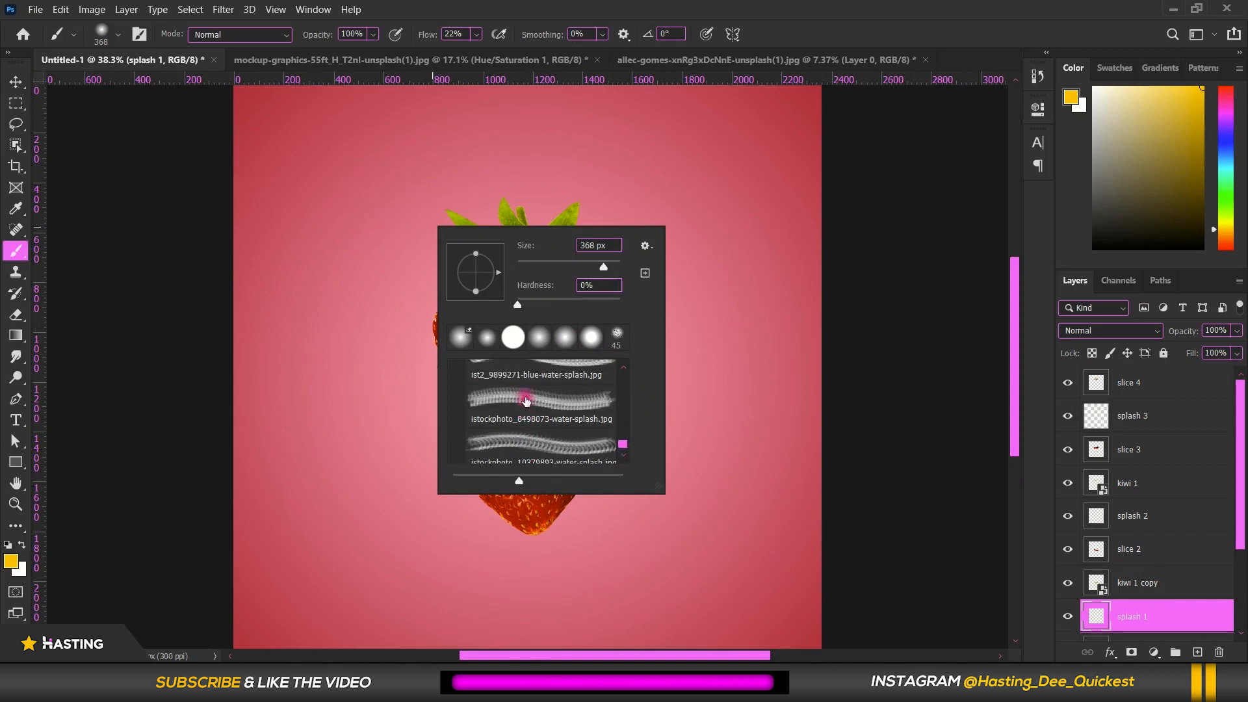
scroll(526, 407, "up", 6)
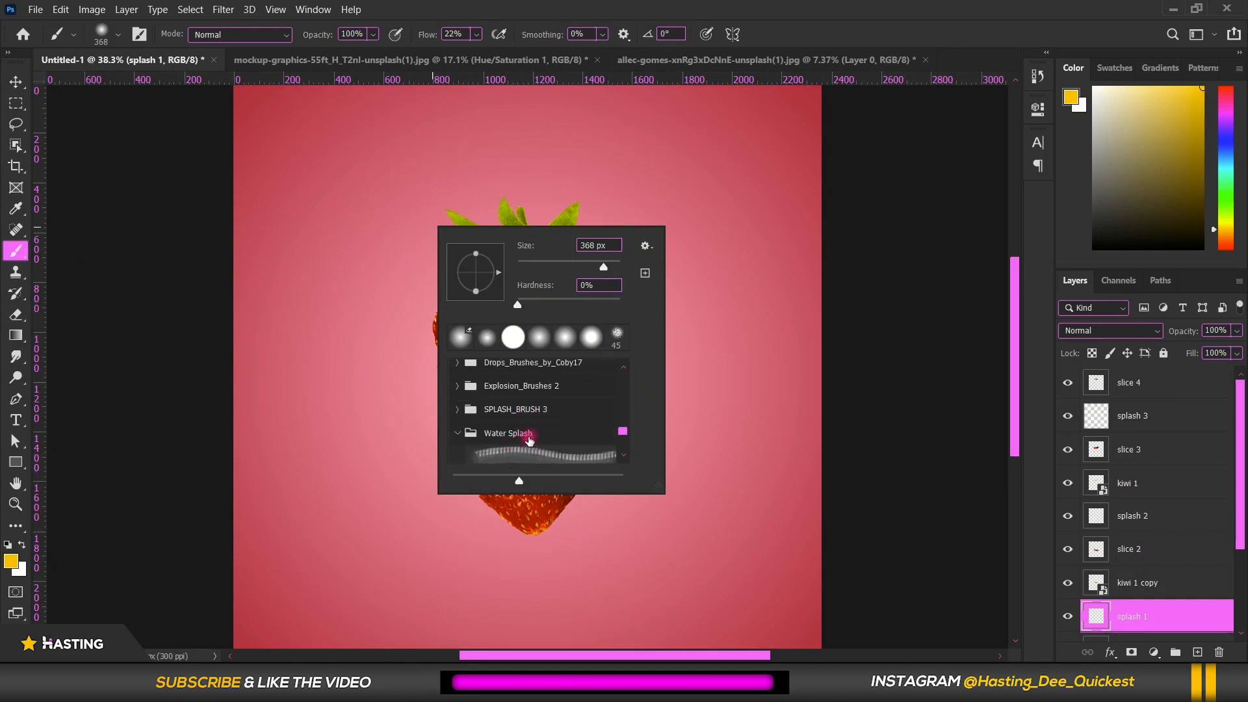
scroll(527, 437, "down", 1)
scroll(518, 408, "down", 1)
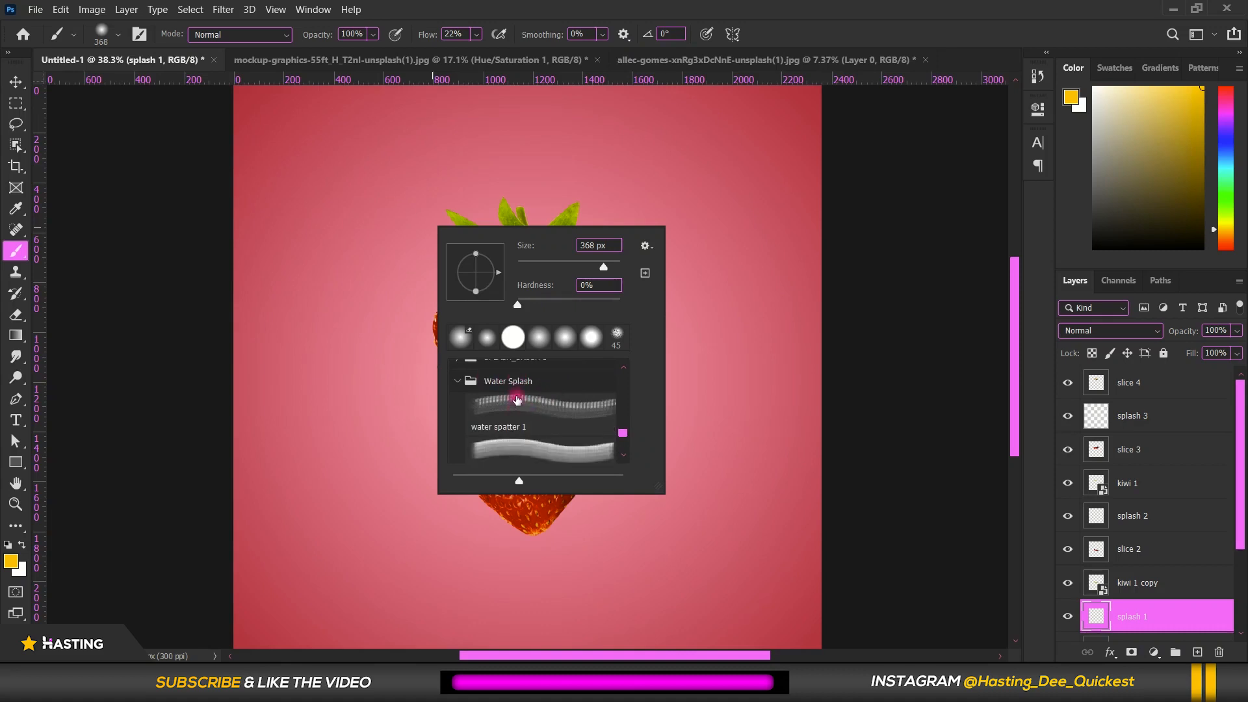
- Preview the brush tips in the Water Splash set, from water spatter 1 to ist2_9899271-blue-water-splash.jpg
left_click(528, 410)
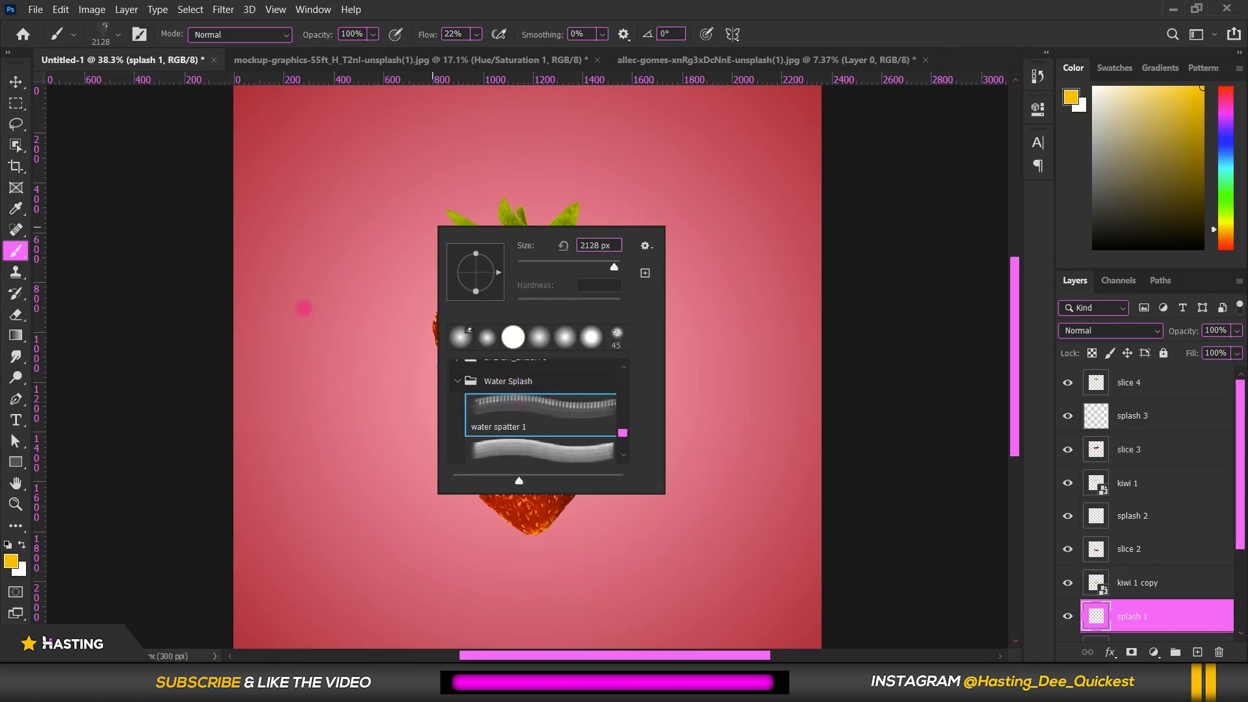
scroll(572, 429, "down", 5)
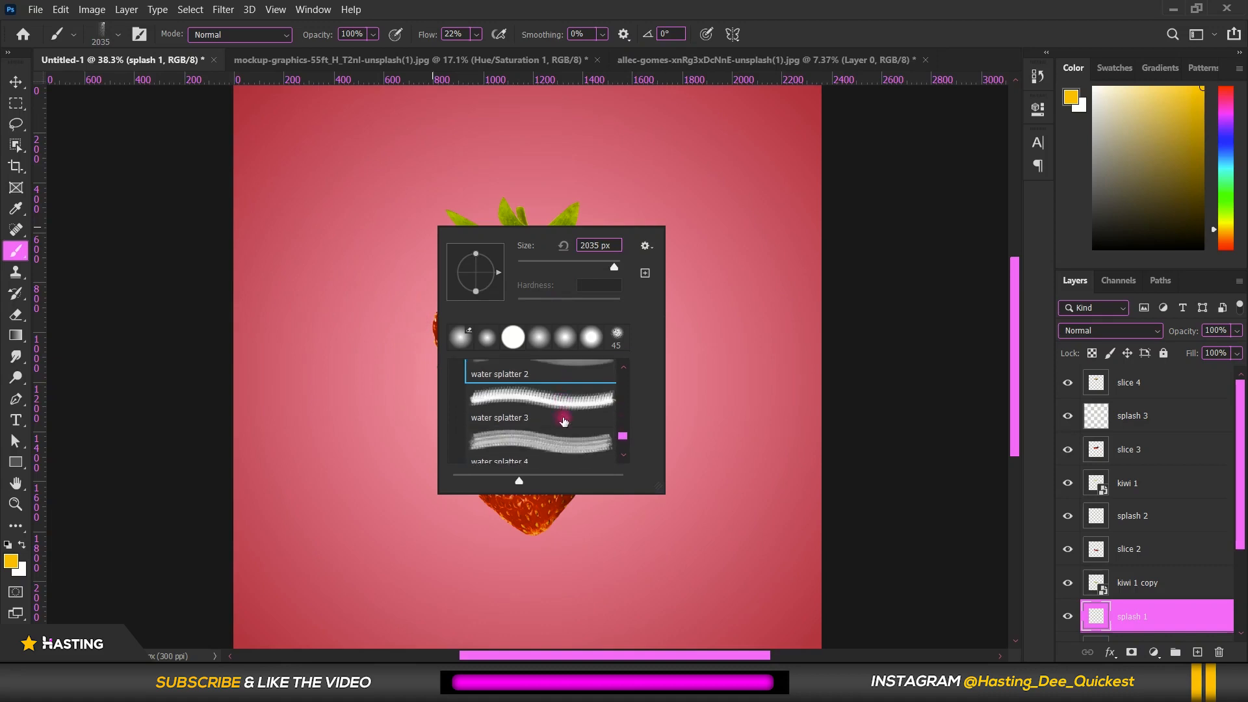
left_click(566, 423)
left_click(559, 452)
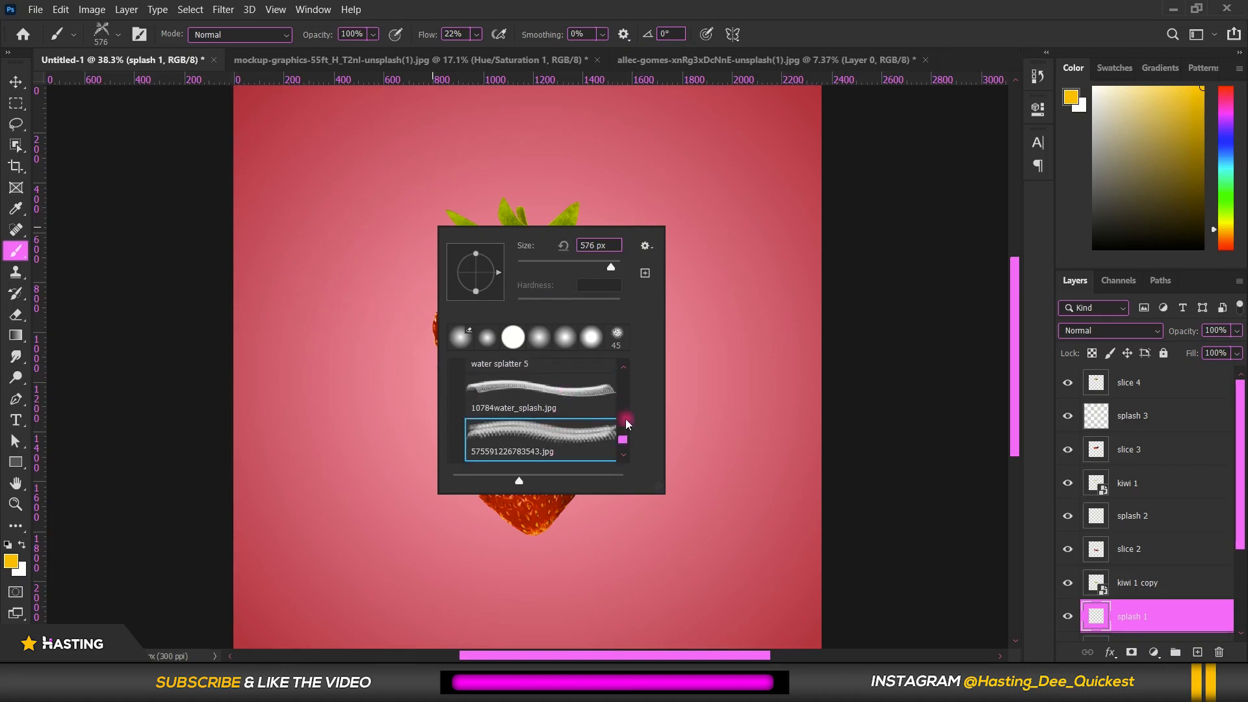
left_click(587, 395)
scroll(326, 268, "down", 1)
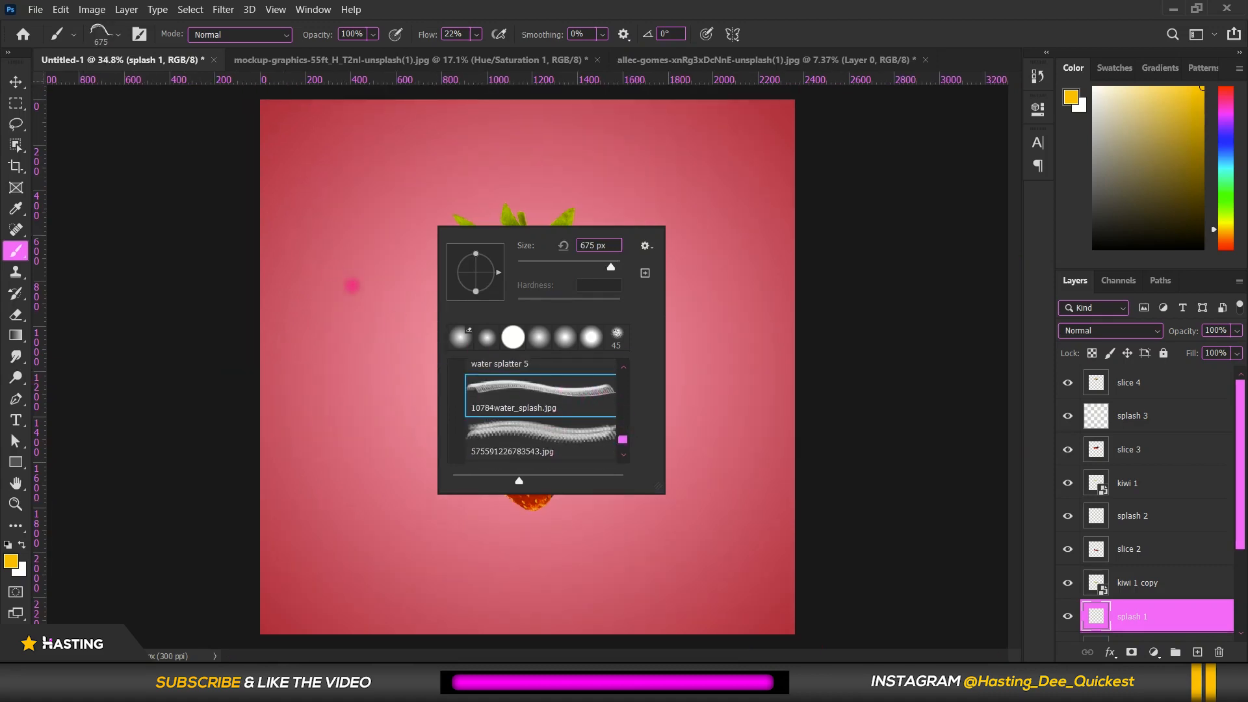
left_click(555, 447)
scroll(558, 448, "down", 1)
left_click(557, 449)
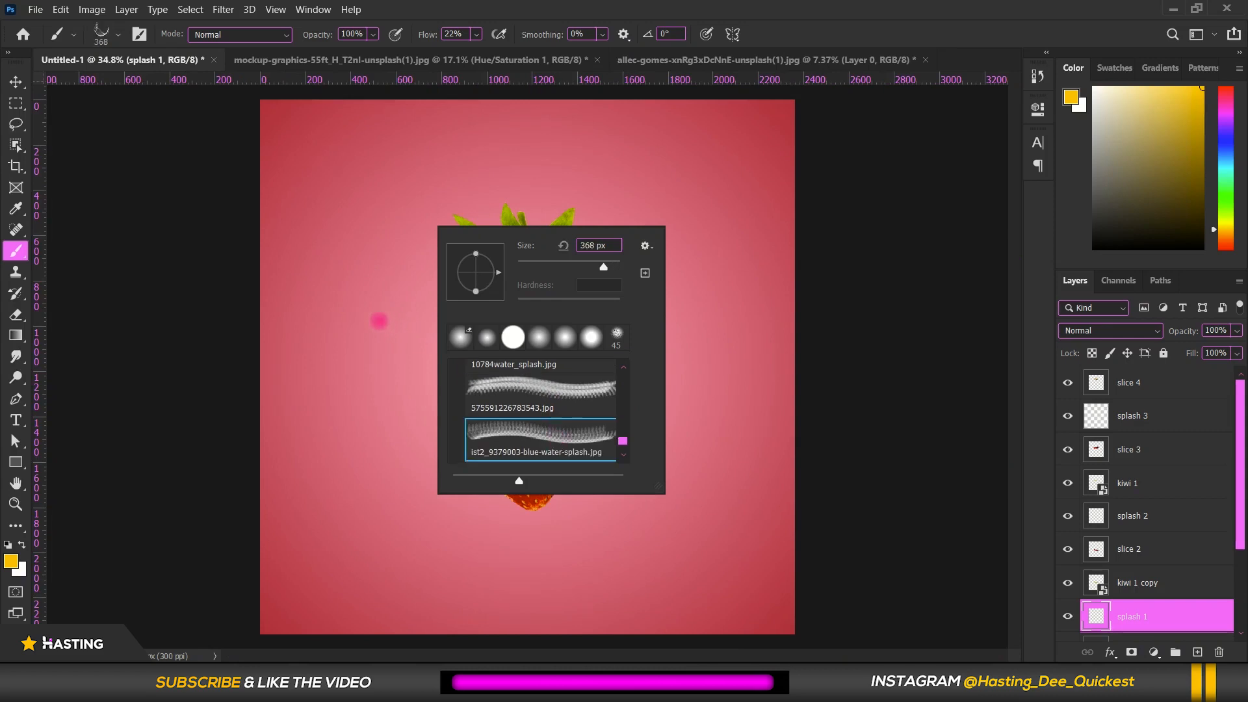
scroll(550, 449, "down", 1)
left_click(551, 442)
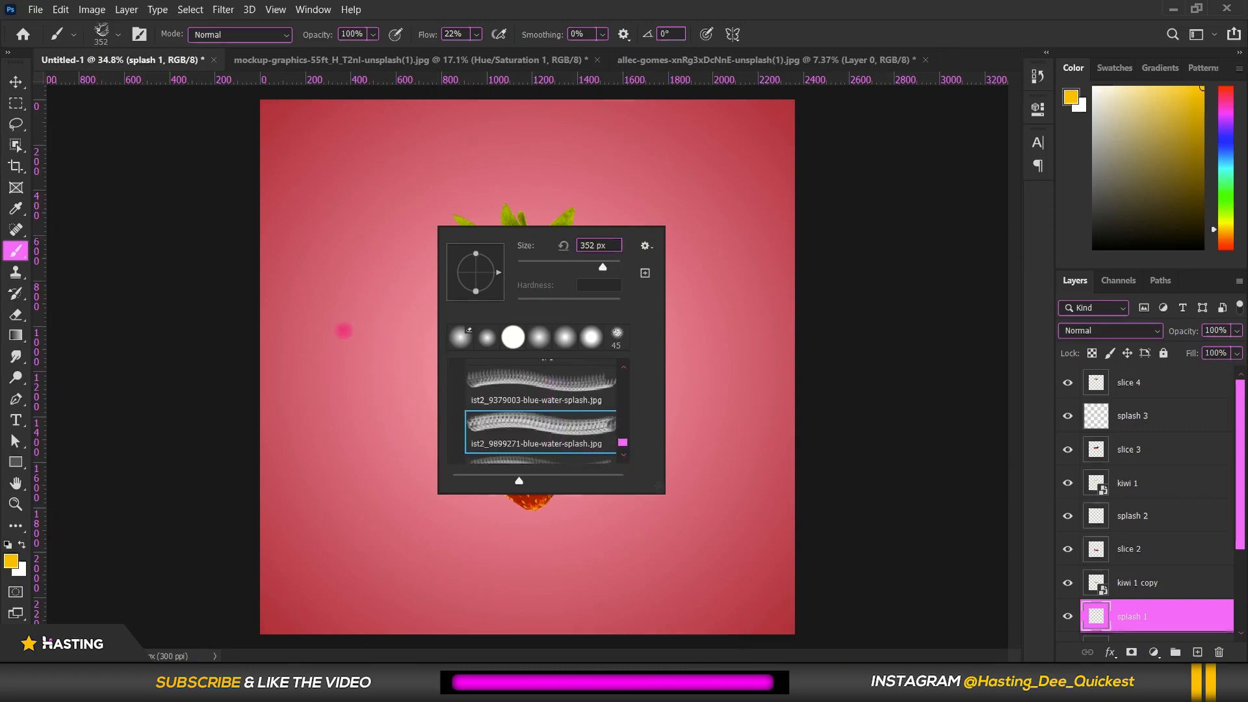
- Choose the ist2_9379003-blue-water-splash.jpg brush and set its size to 423 px
scroll(518, 408, "down", 1)
left_click(524, 420)
key("comma")
key("comma")
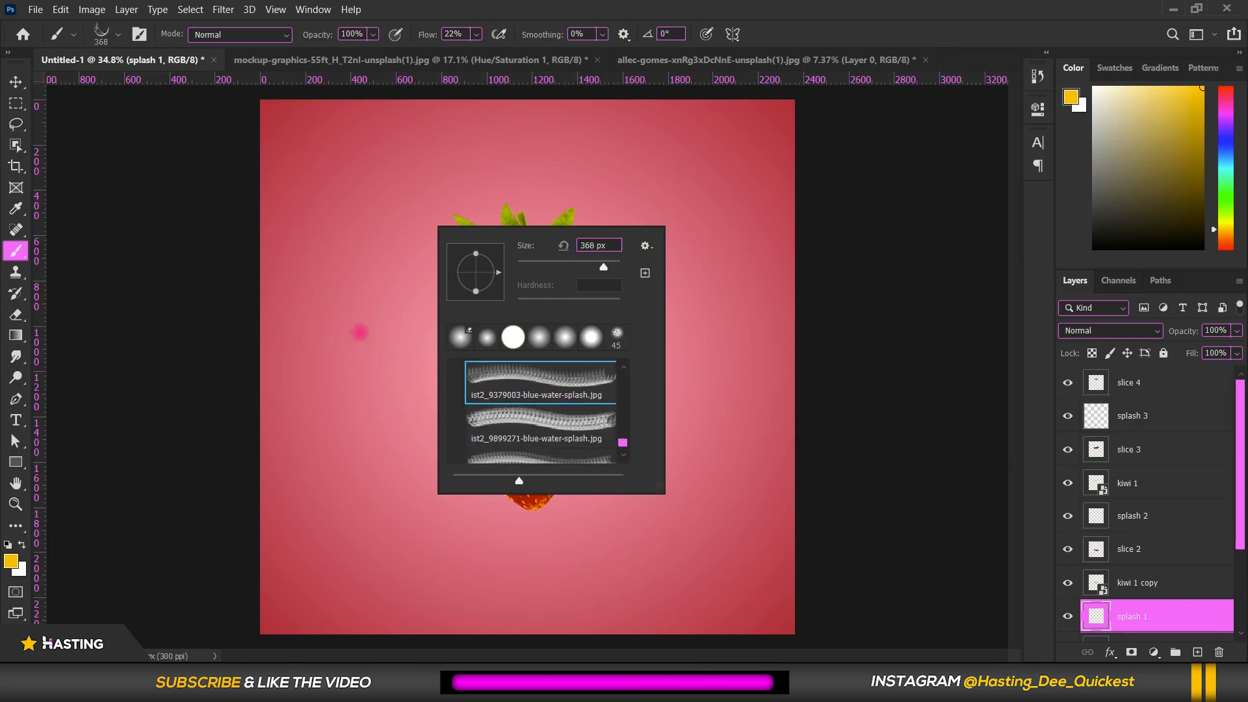
left_click_drag(534, 250, 568, 252)
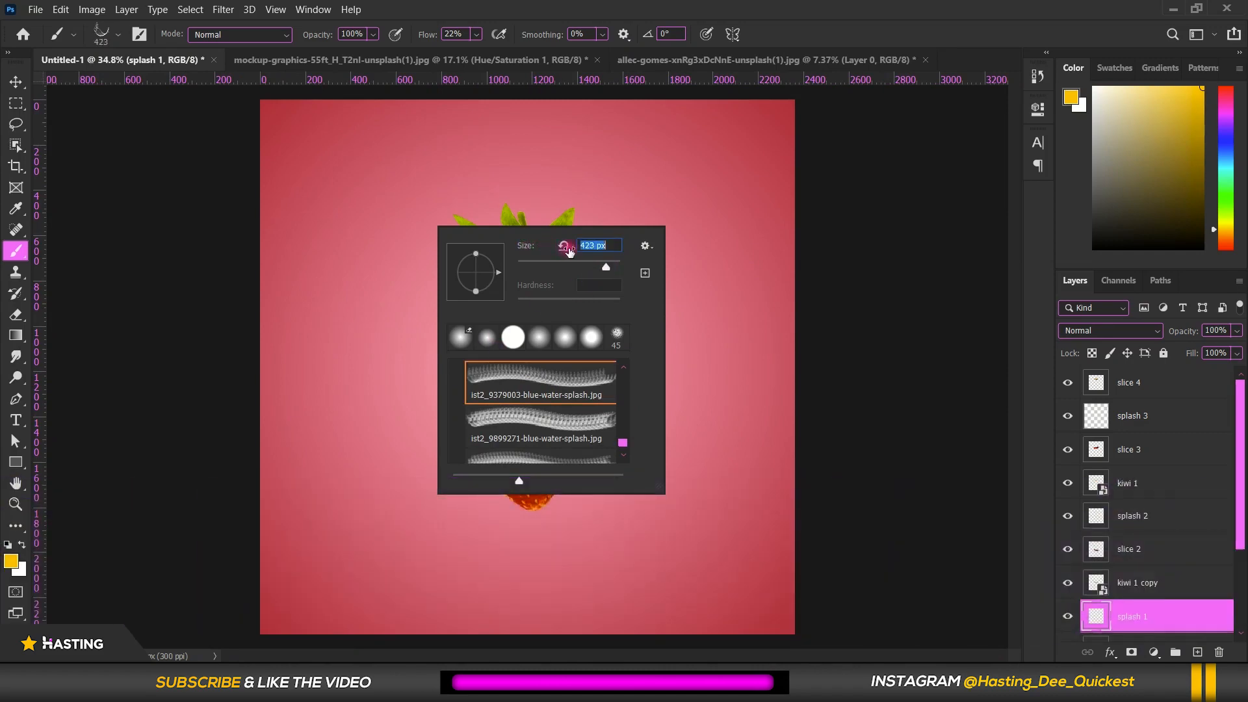
left_click(878, 32)
- Set the foreground color to coral red ff6969
scroll(590, 443, "up", 3)
scroll(590, 443, "up", 2)
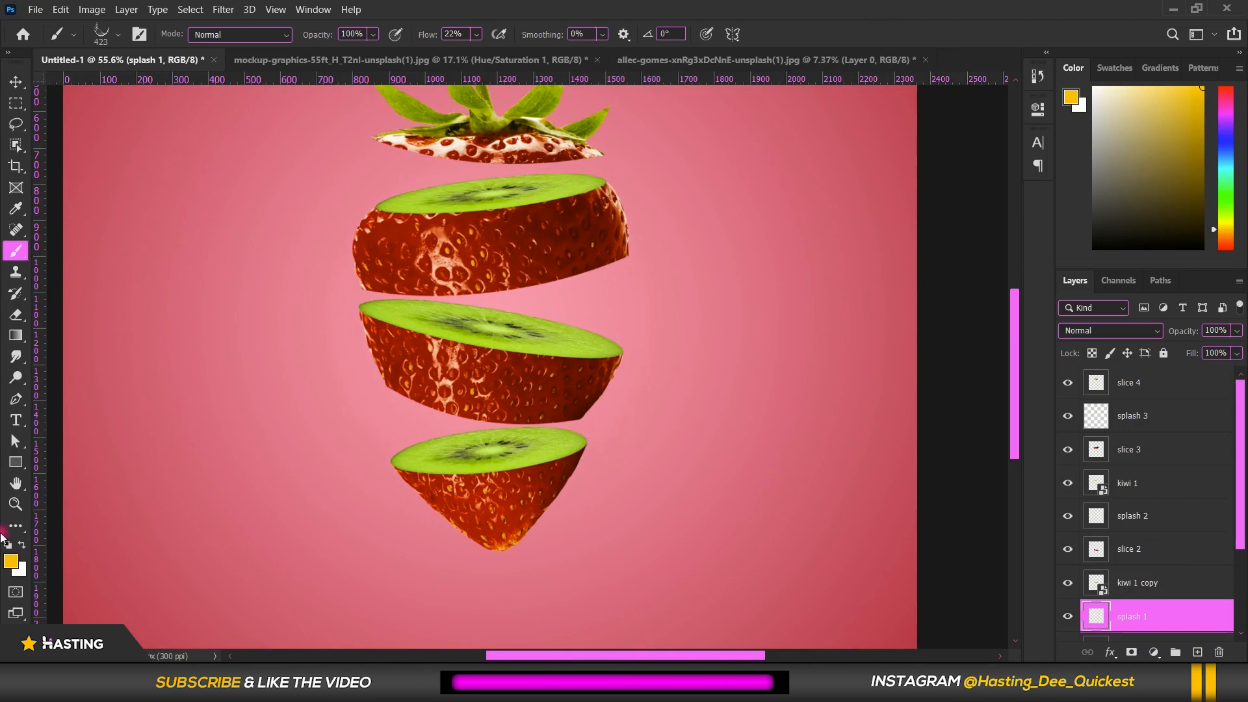
left_click(11, 562)
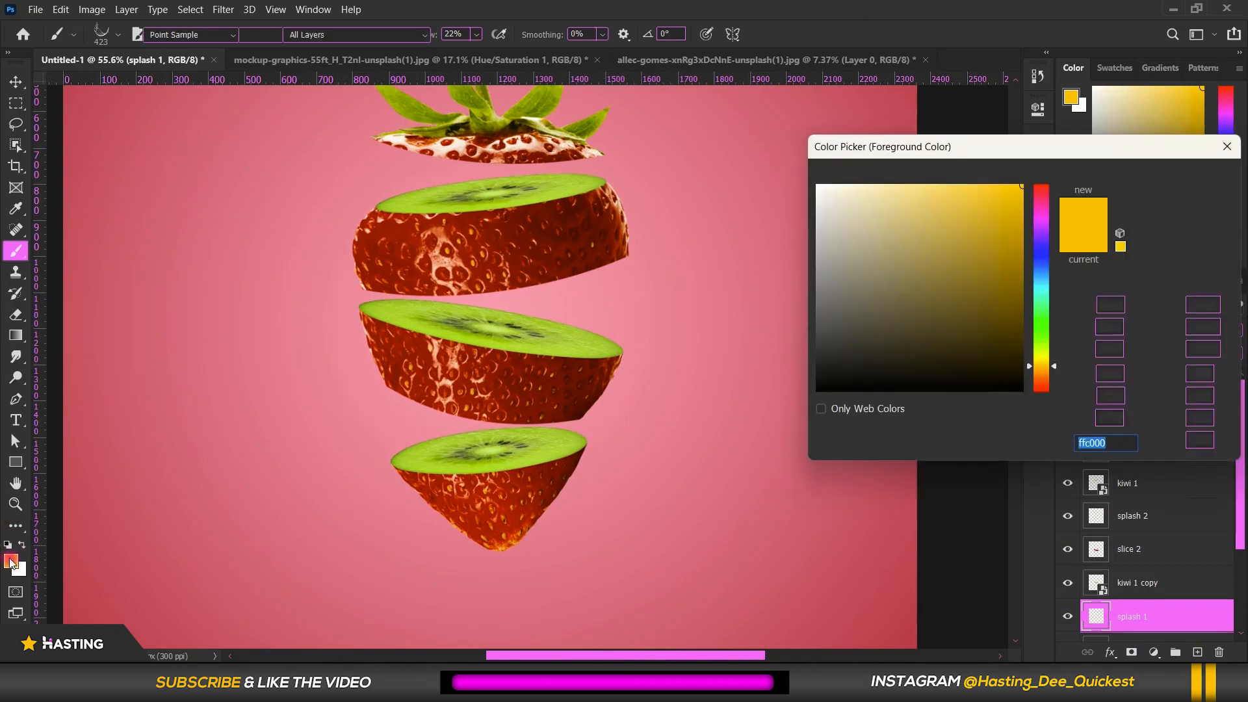
left_click(1045, 193)
left_click_drag(1045, 193, 1045, 196)
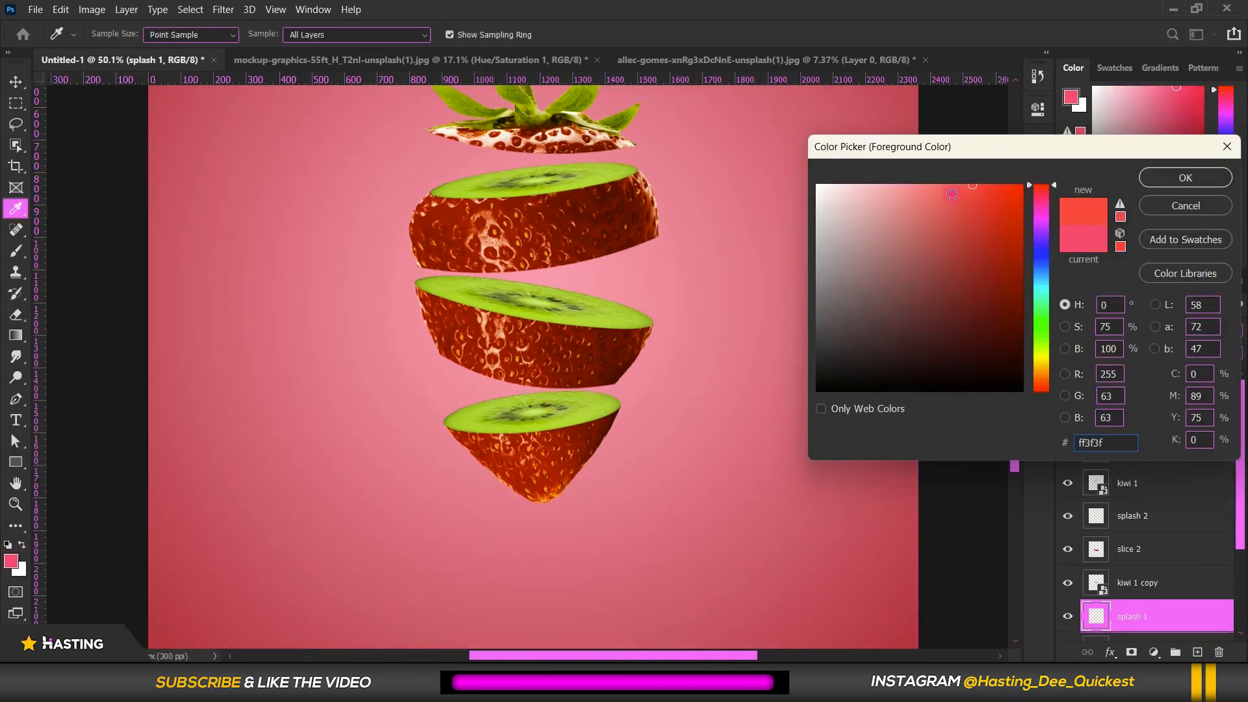
left_click_drag(950, 193, 940, 176)
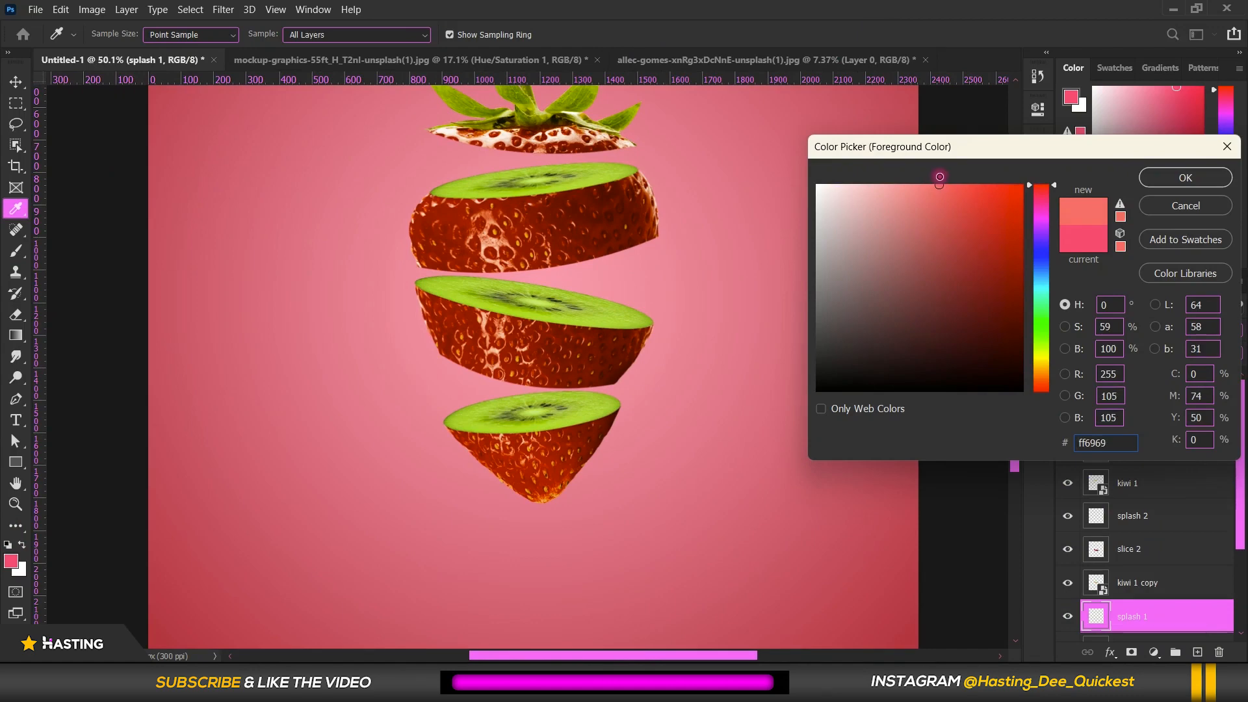
left_click(1167, 177)
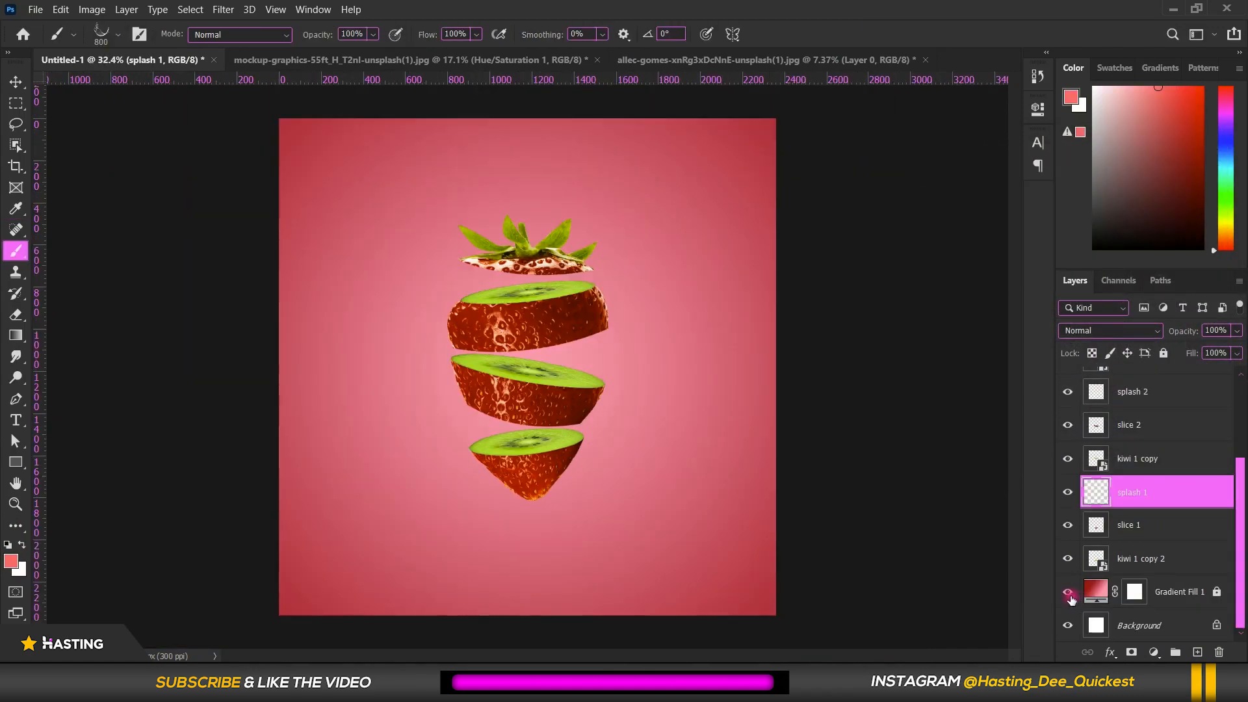
- Hide the Gradient Fill 1 layer
left_click(1068, 592)
scroll(493, 346, "up", 3)
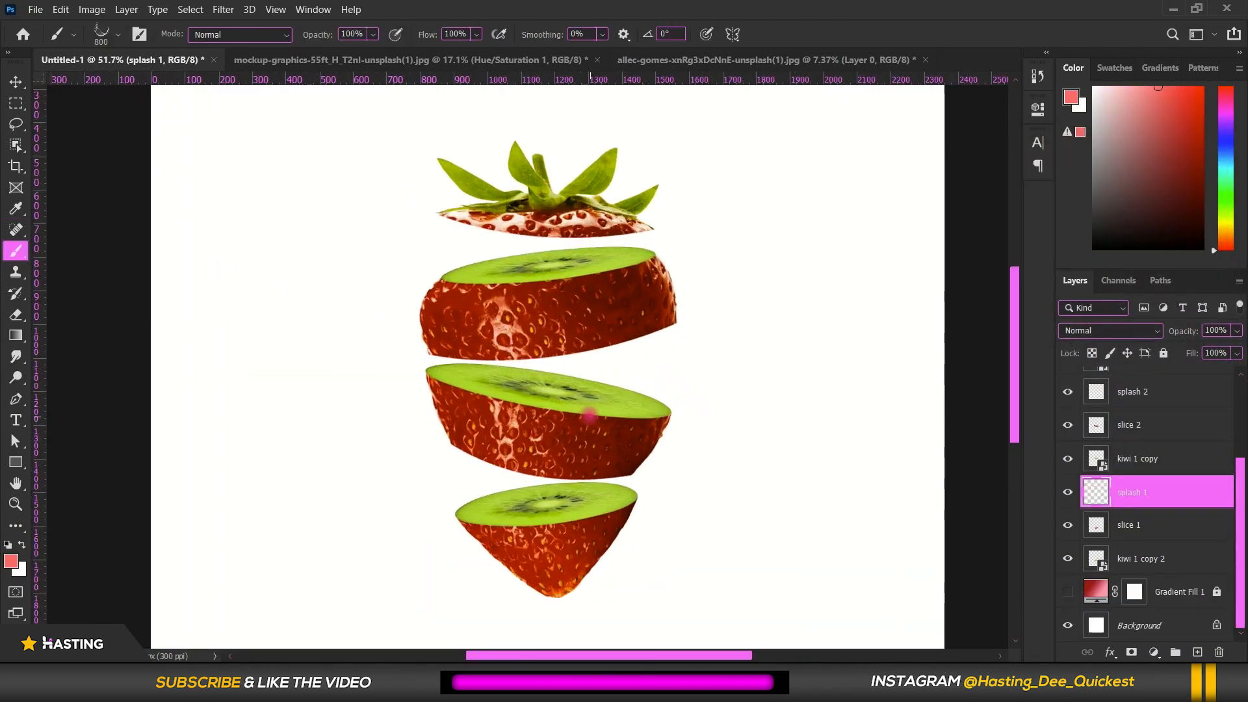
- Try stamping the ist2_9379003 splash at 800 px on splash 1 around the two lower slices, and undo the stamps
scroll(845, 308, "down", 2)
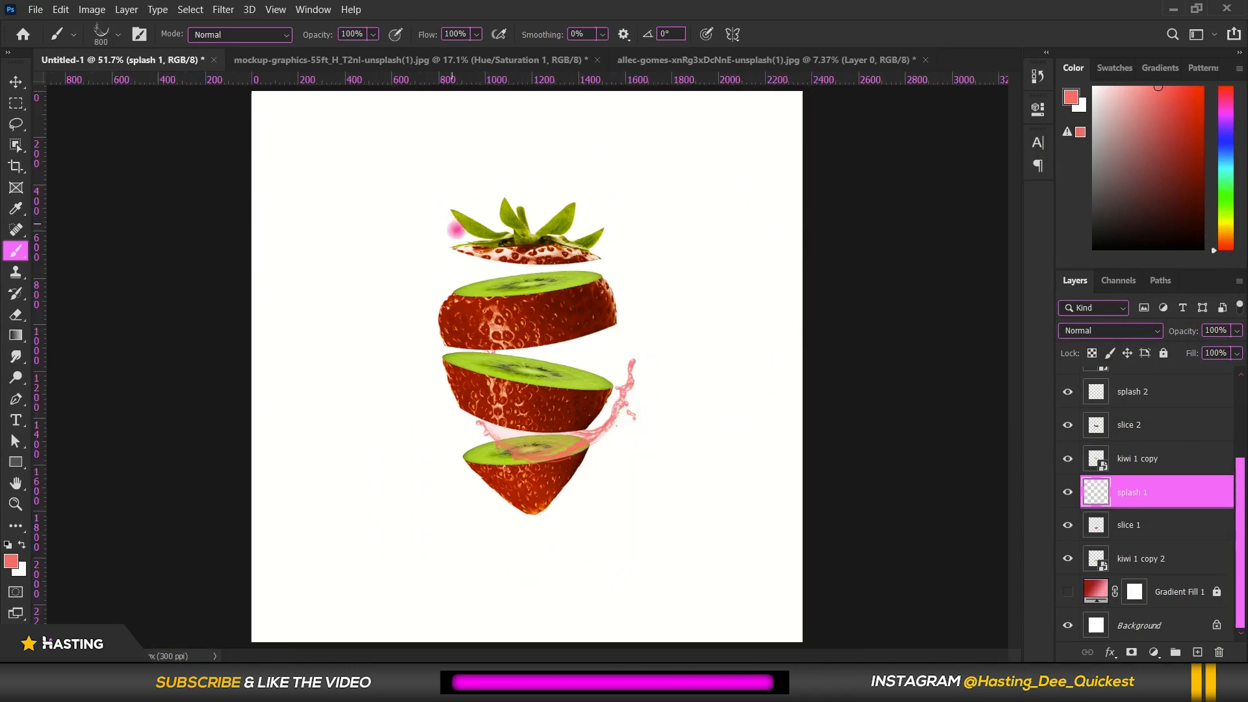
scroll(460, 367, "up", 2)
left_click(459, 372)
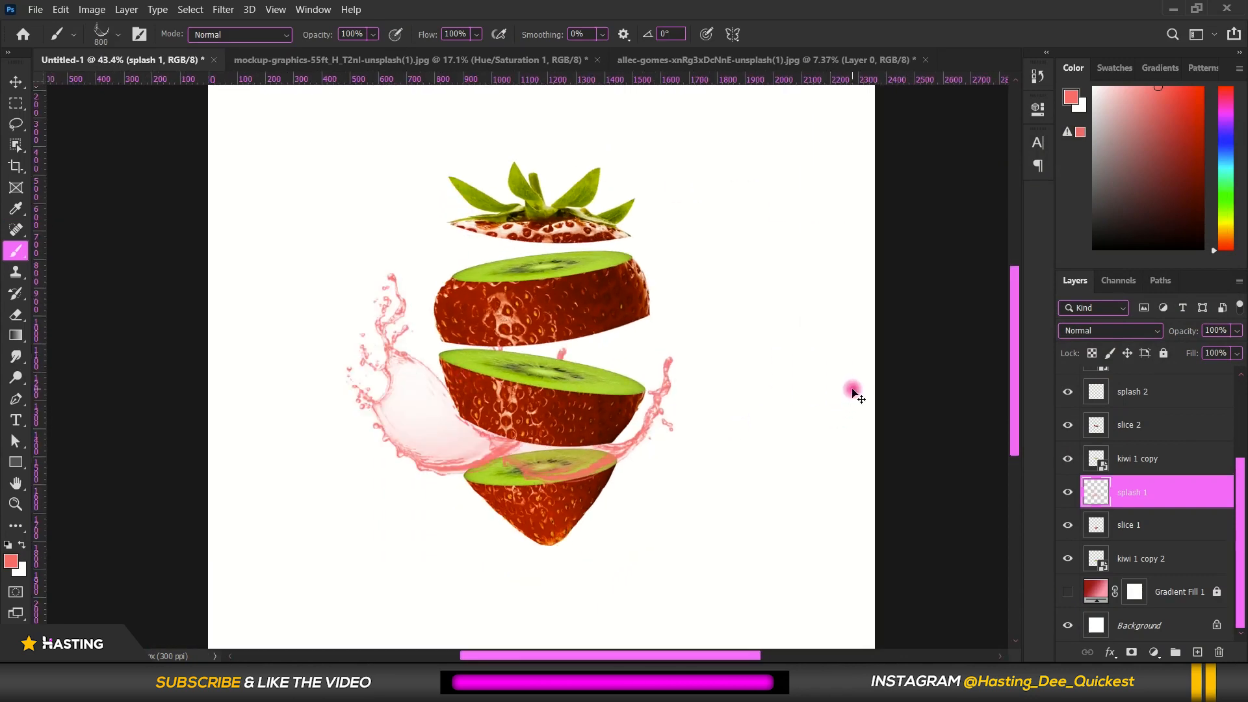
key("ctrl+z")
key("ctrl+z")
- Choose the ist2_9899271-blue-water-splash.jpg brush and move the splash 1 layer directly above Gradient Fill 1
right_click(414, 319)
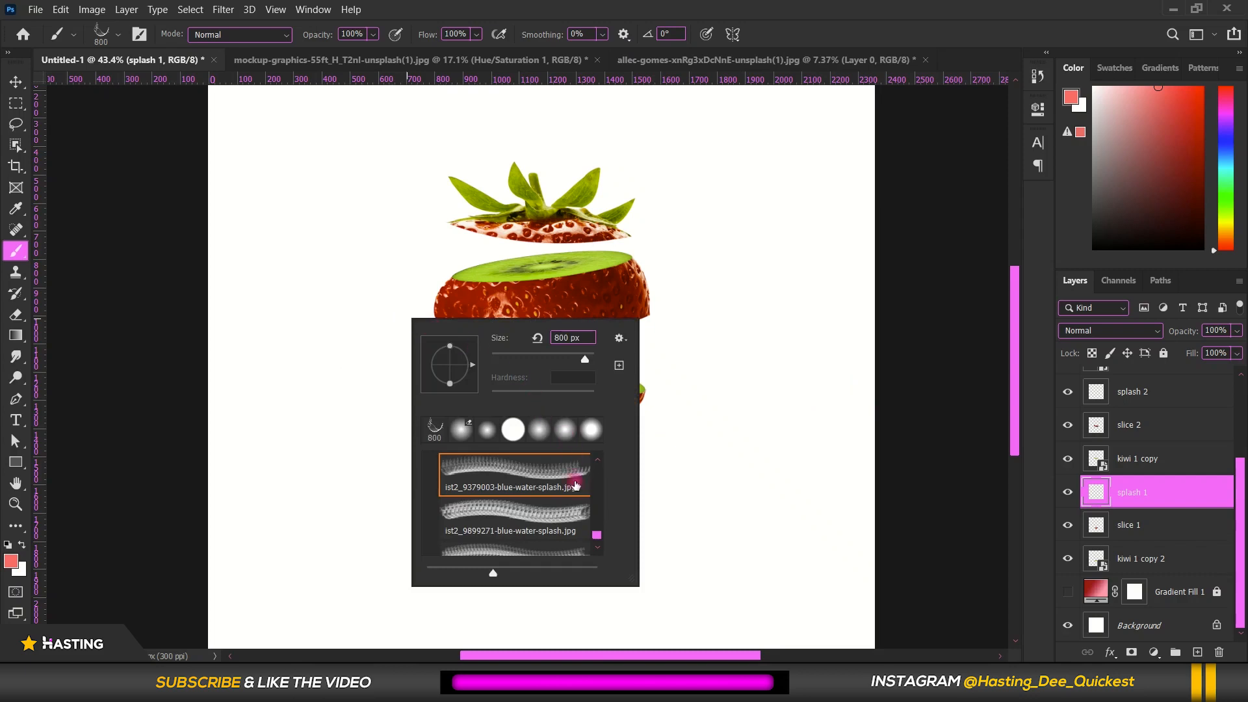
left_click(564, 512)
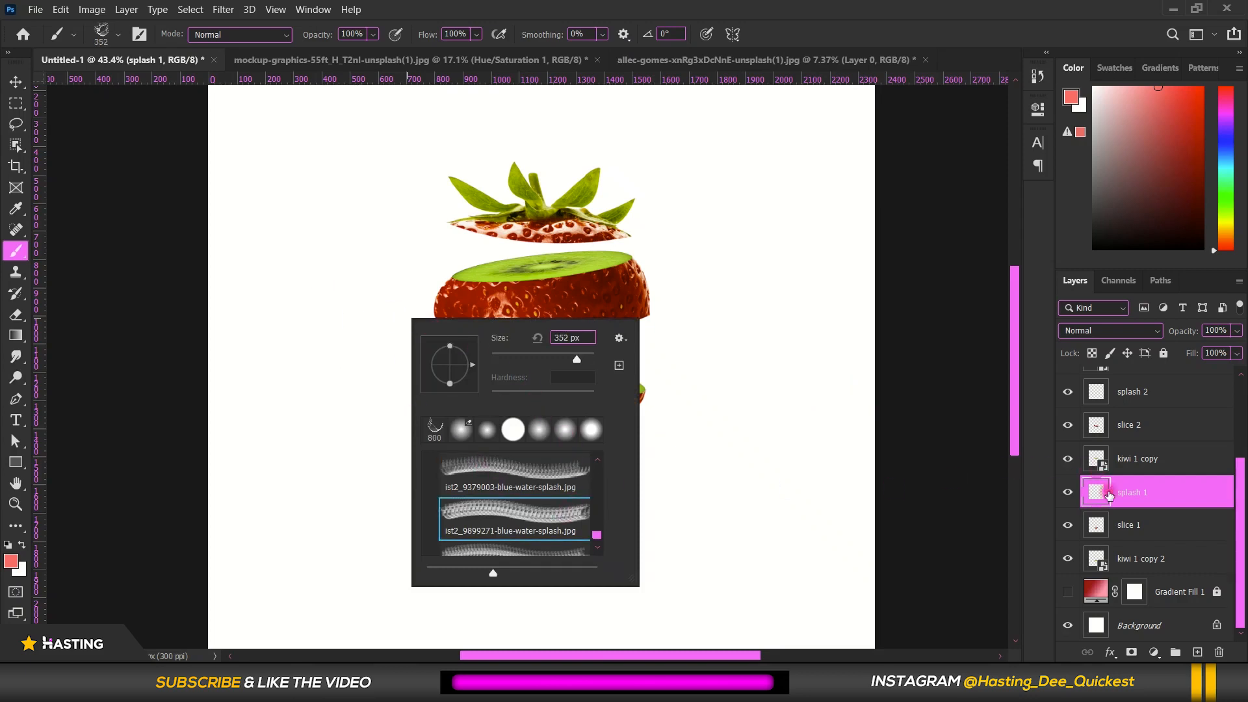
left_click(1126, 496)
scroll(440, 349, "down", 3)
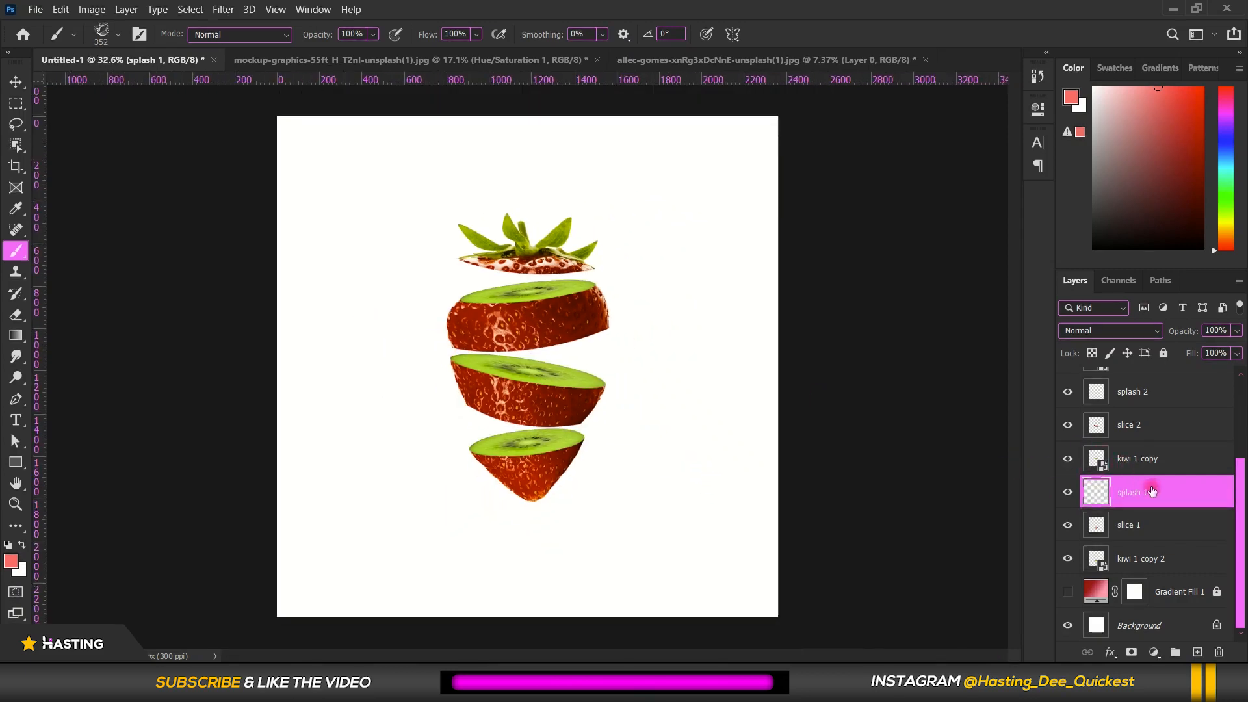
left_click_drag(1163, 504, 1159, 571)
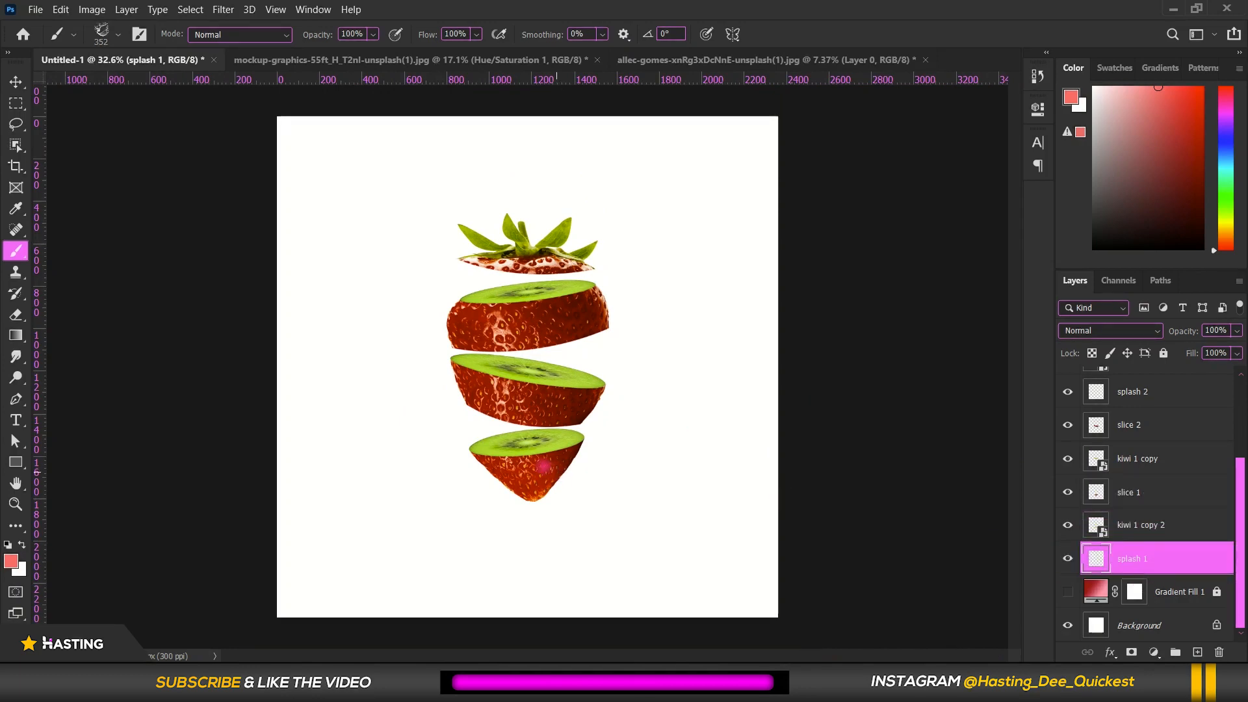
- Enlarge the brush to 1200 px and stamp a splash on splash 1 behind the lower slices
key("bracketright")
key("bracketright")
left_click(510, 411)
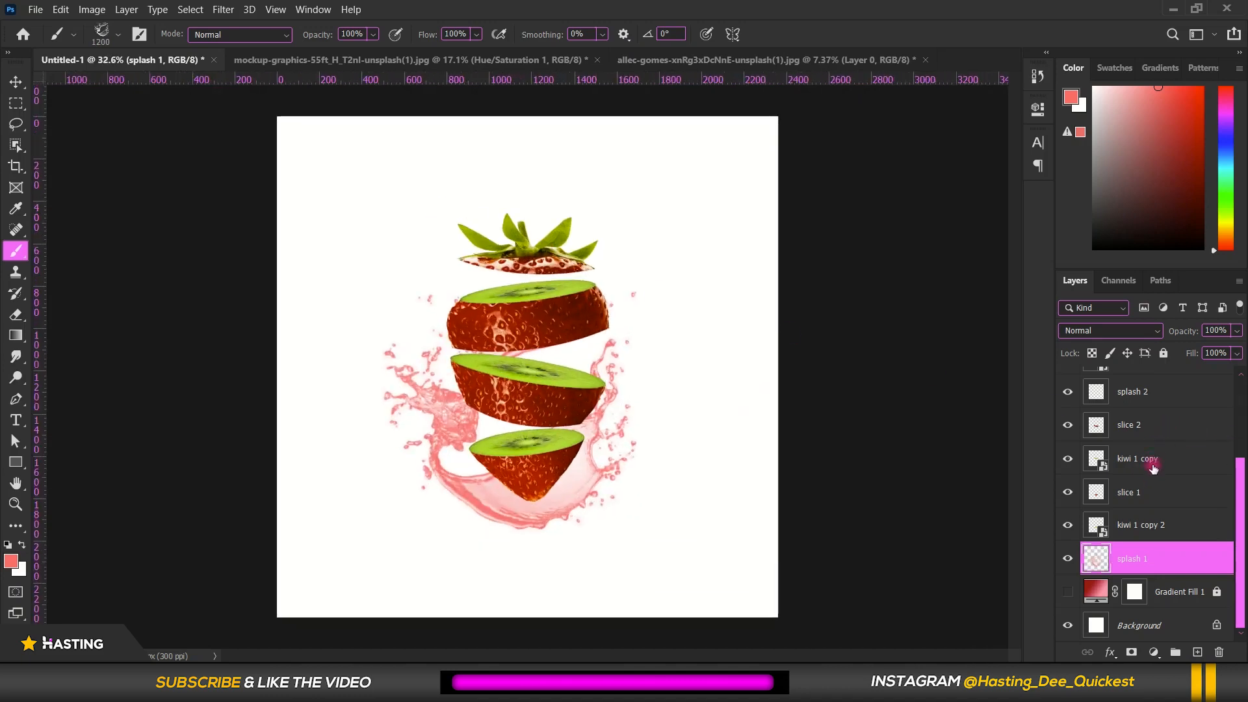
- Activate the splash 2 layer and choose the istockphoto_8498073-water-splash.jpg brush at 898 px with a 73° angle
left_click(1152, 399)
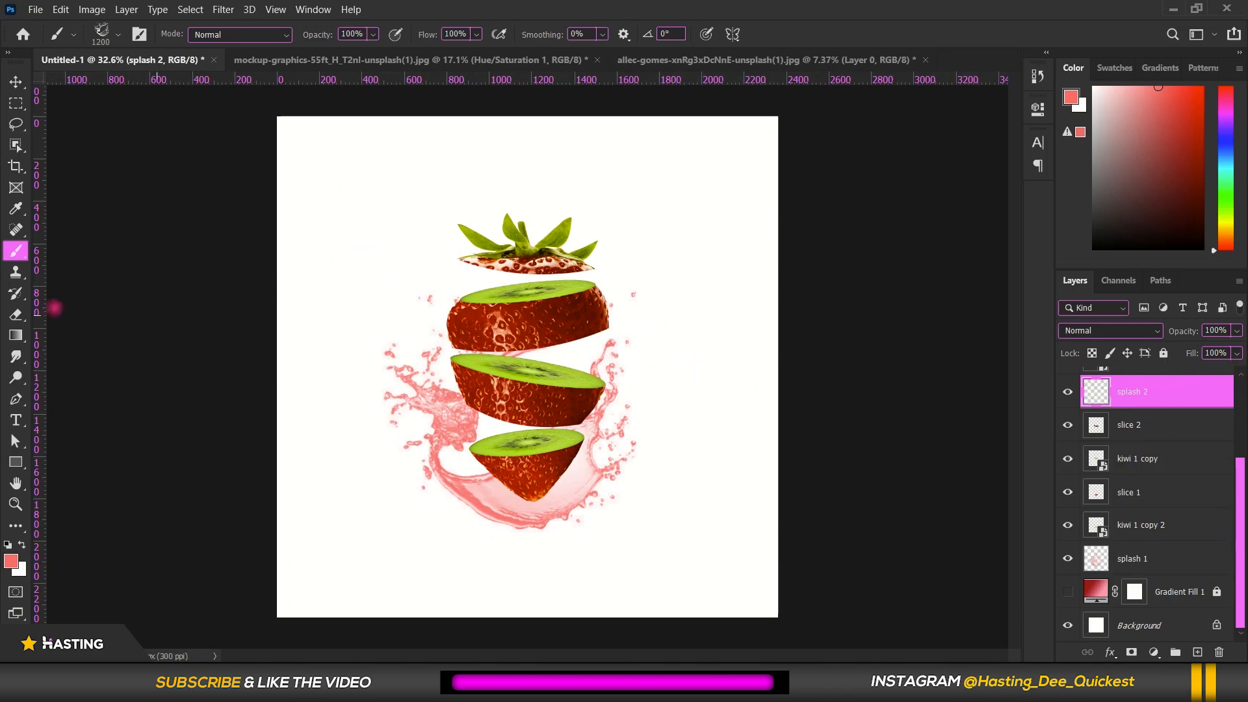
right_click(413, 292)
scroll(527, 460, "down", 2)
left_click(533, 479)
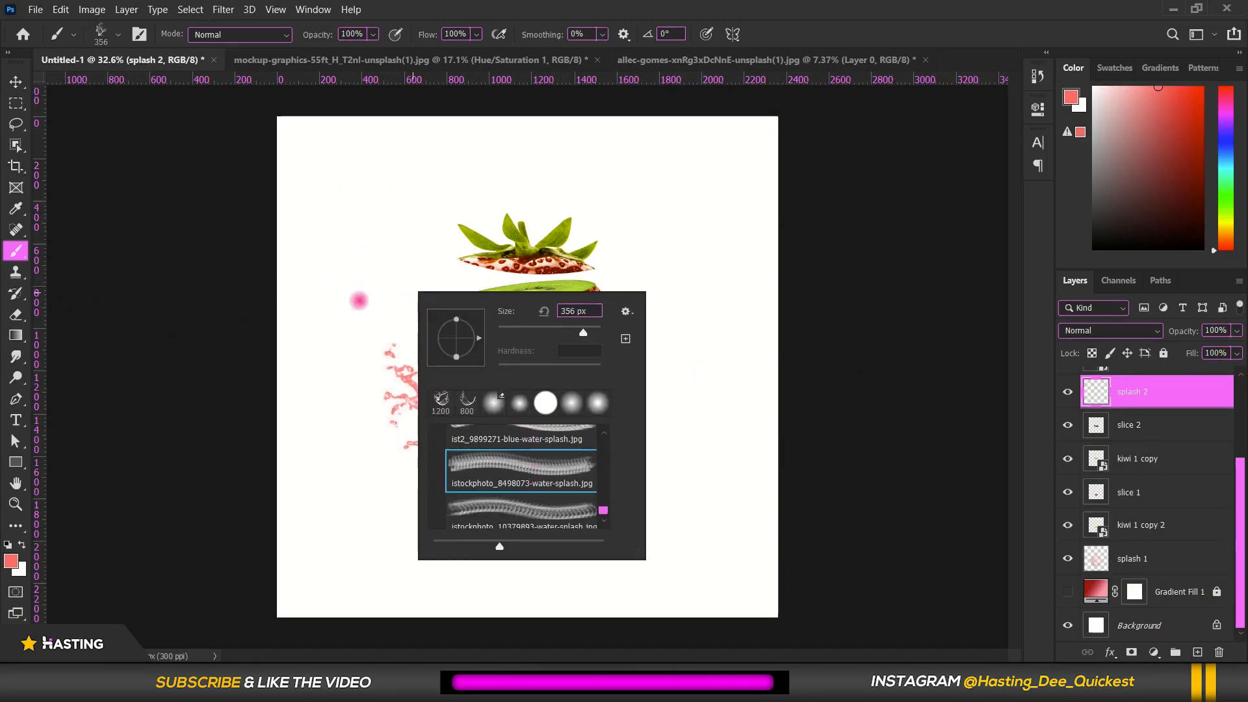
mouse_move(510, 311)
left_mouse_down()
mouse_move(936, 330)
mouse_move(407, 242)
mouse_move(1219, 421)
left_mouse_up()
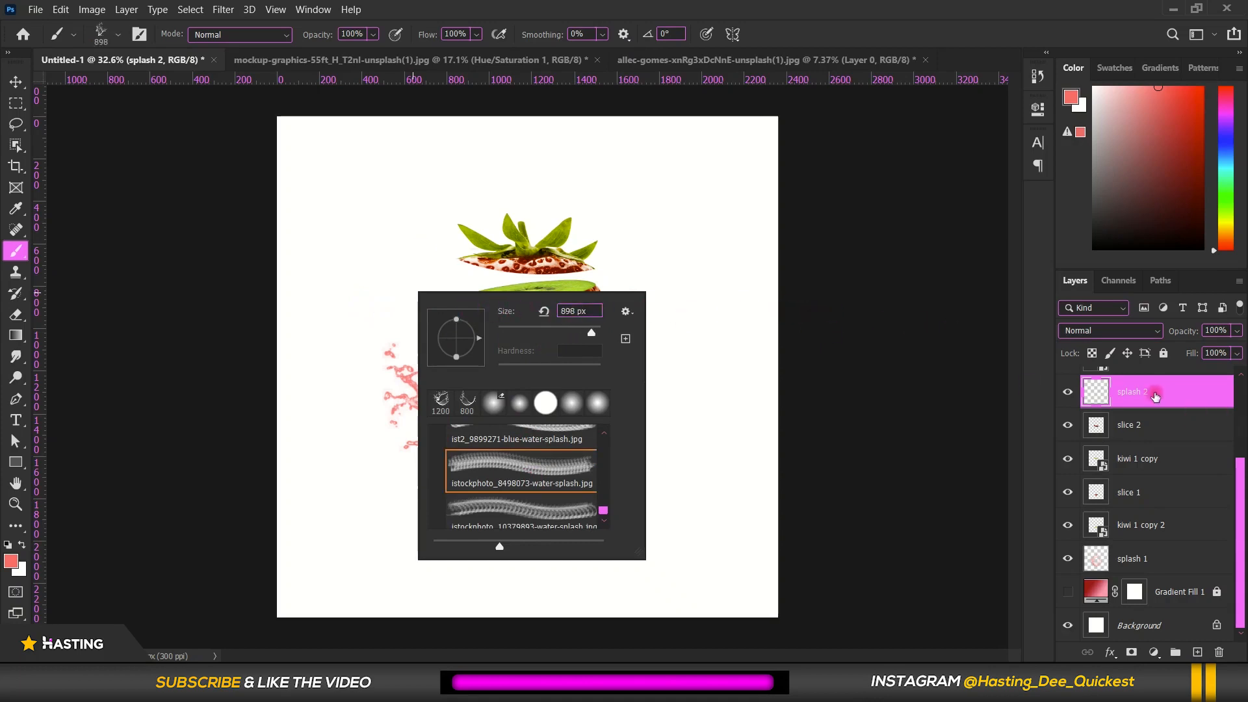
mouse_move(478, 338)
left_mouse_down()
mouse_move(381, 259)
mouse_move(469, 300)
left_mouse_up()
left_click(1189, 393)
- Try stamping the angled splash on splash 2 over the middle slices, and undo it
left_click(548, 321)
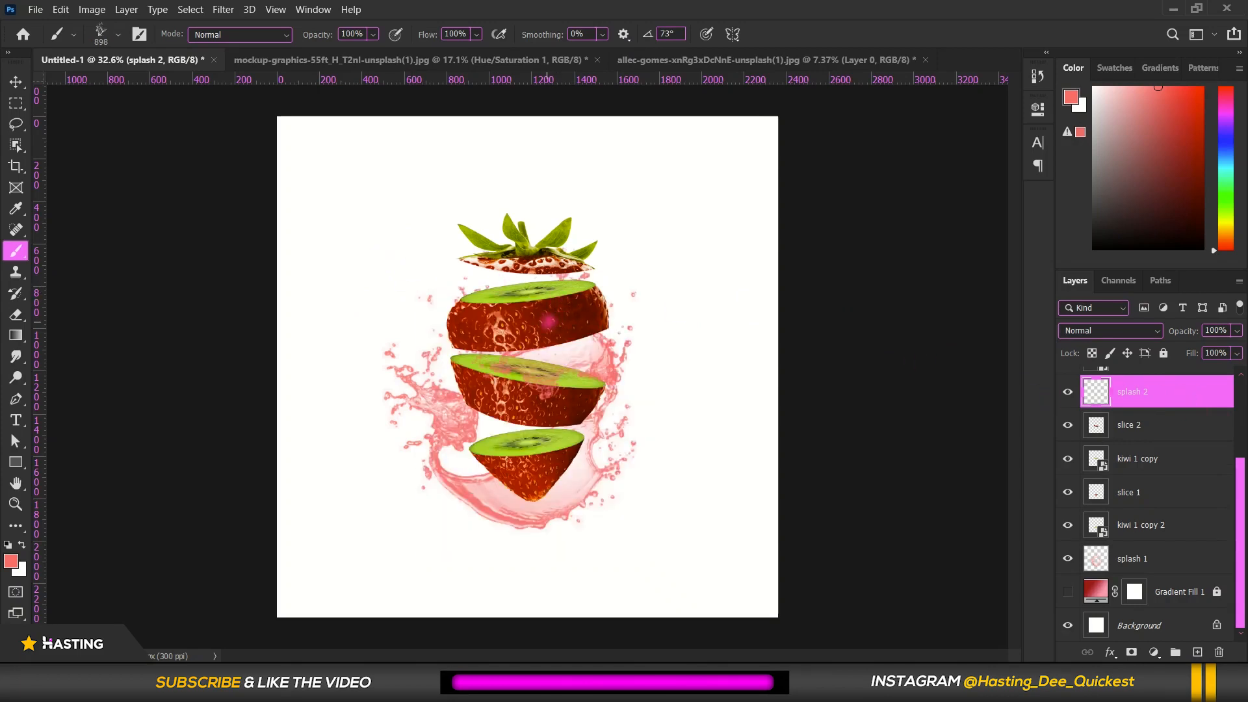
scroll(707, 337, "up", 2)
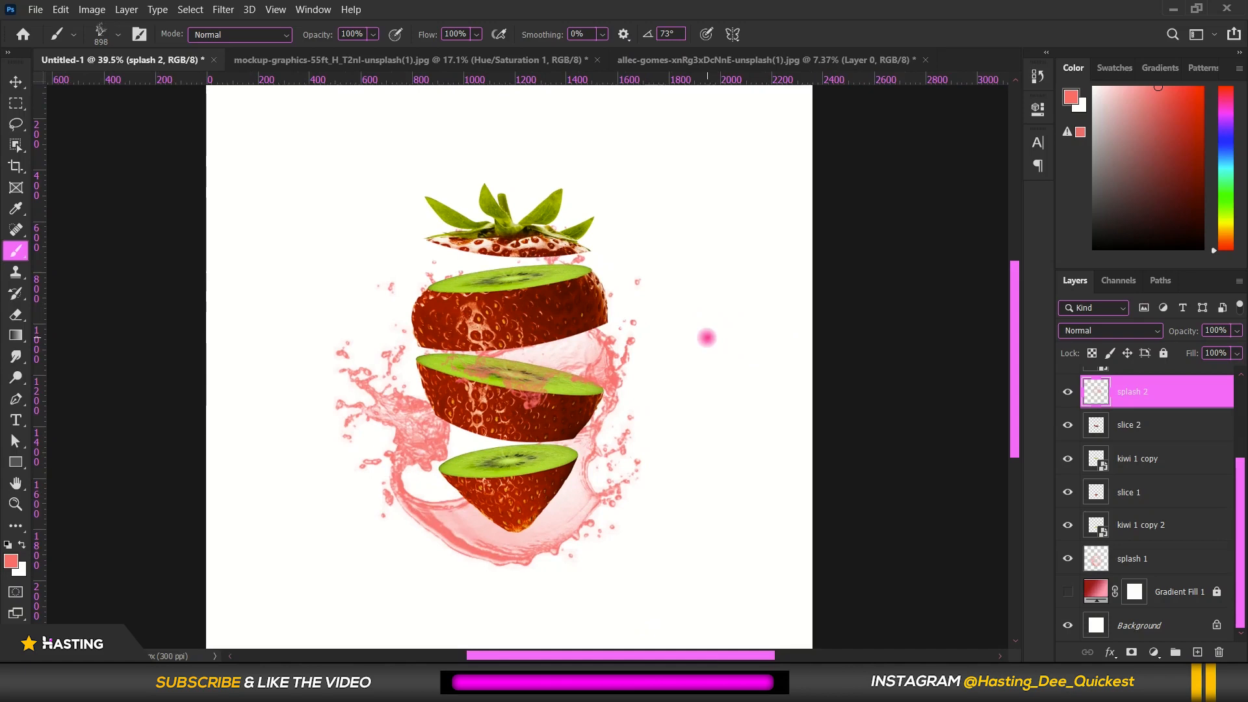
key("ctrl+z")
- Stamp the 898 px splash on splash 2 between and behind the two middle slices
left_click(513, 296)
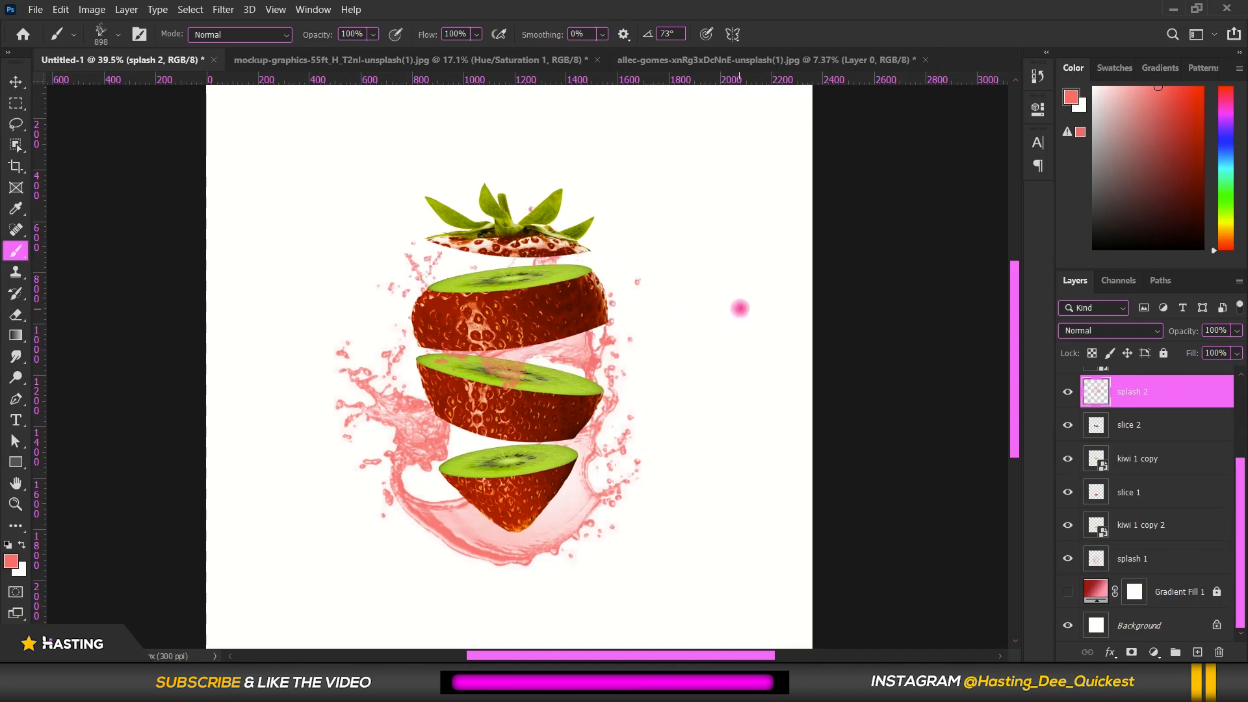
scroll(741, 307, "down", 2)
scroll(713, 240, "up", 2)
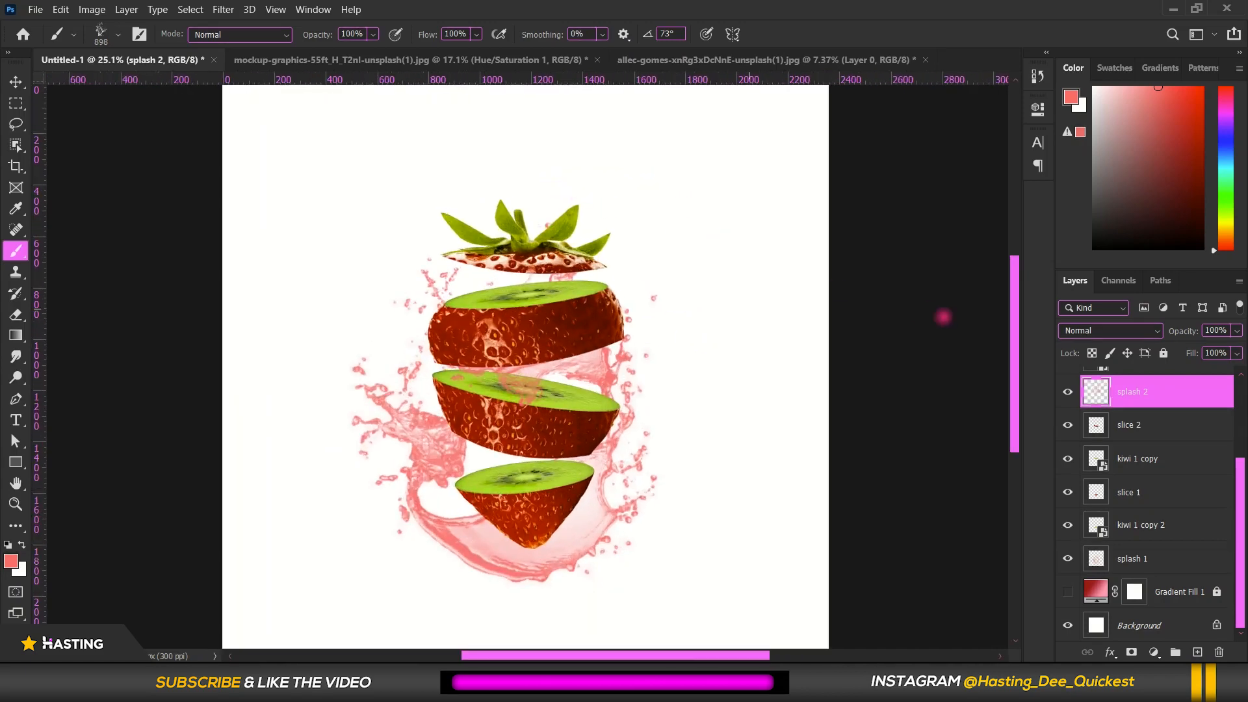
scroll(908, 364, "down", 2)
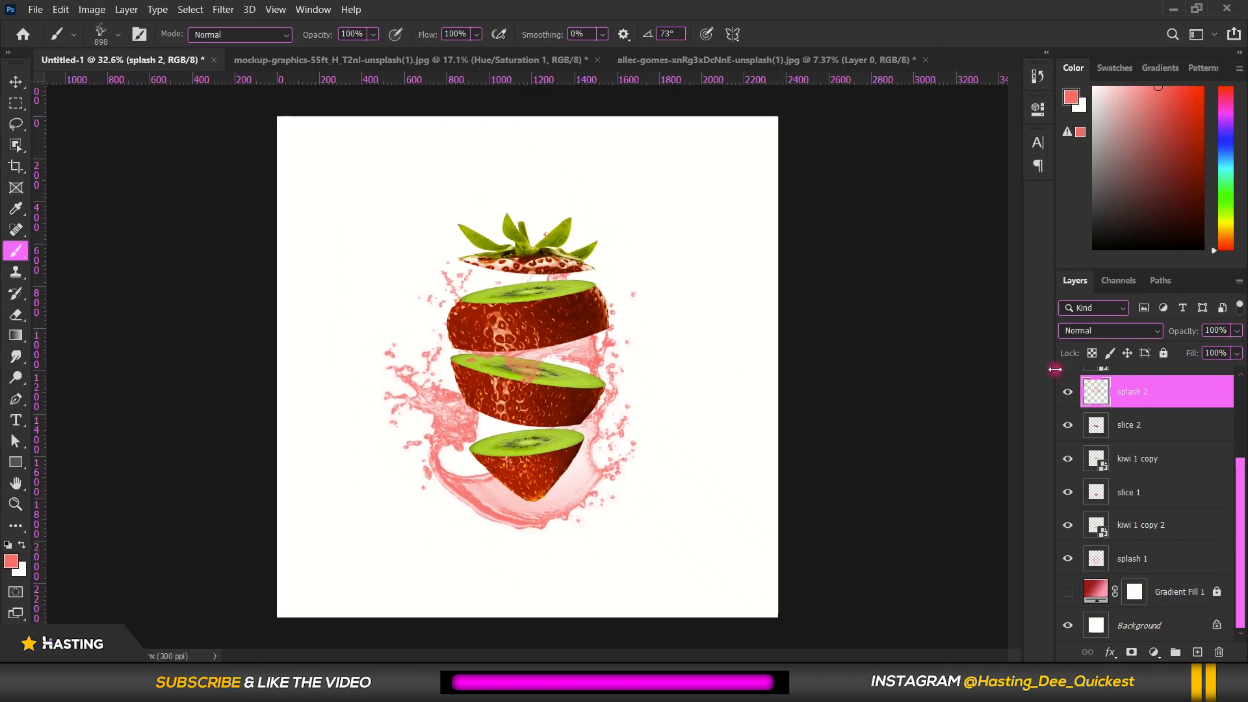
- Activate the splash 3 layer and choose the 575591226783543.jpg splash brush
scroll(880, 338, "up", 2)
scroll(1186, 399, "up", 3)
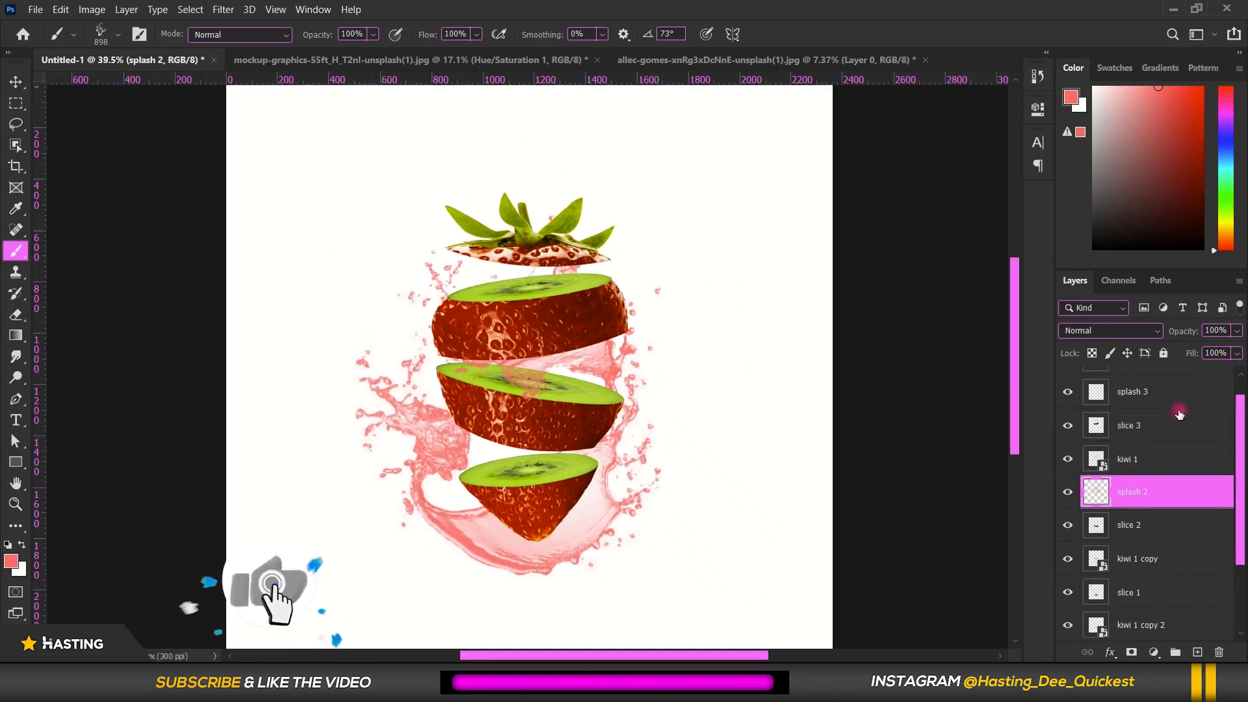
left_click(1172, 399)
right_click(522, 260)
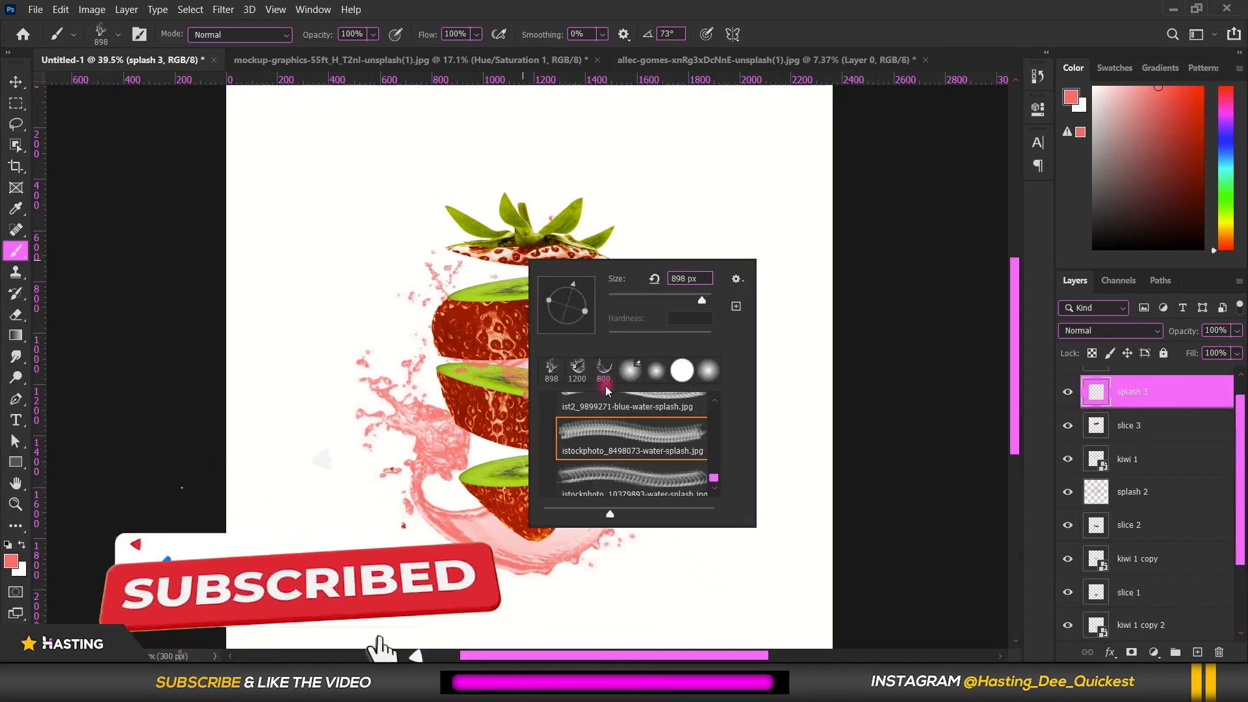
scroll(618, 437, "up", 3)
left_click(655, 420)
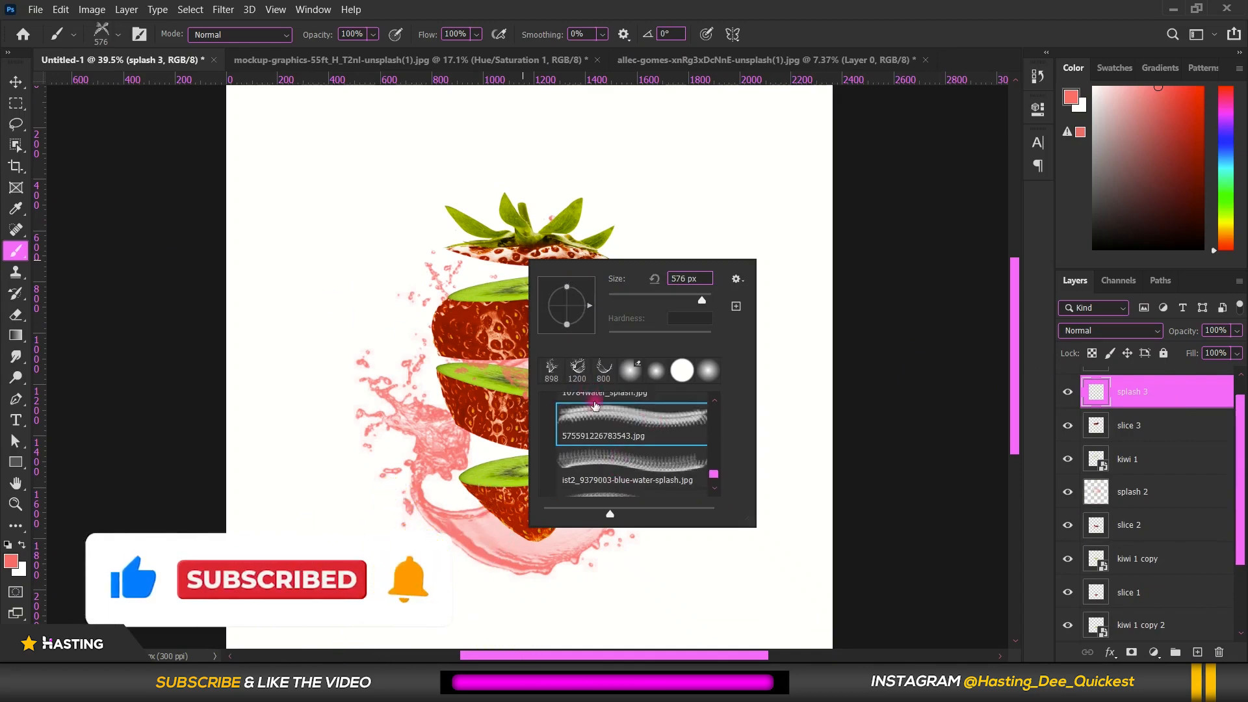
left_click(598, 396)
- Try stamping the new splash on splash 3 around the upper slices, and undo each attempt
left_click(487, 283)
left_click(486, 284)
key("ctrl+z")
scroll(540, 293, "down", 2)
scroll(564, 303, "up", 4)
left_click(564, 304)
key("ctrl+z")
- Set the brush angle to 53° and stamp a 900 px splash on splash 3 between the top slices
right_click(581, 268)
left_click_drag(651, 317, 642, 300)
left_click(542, 276)
left_click(553, 286)
scroll(650, 287, "down", 4)
scroll(722, 305, "down", 3)
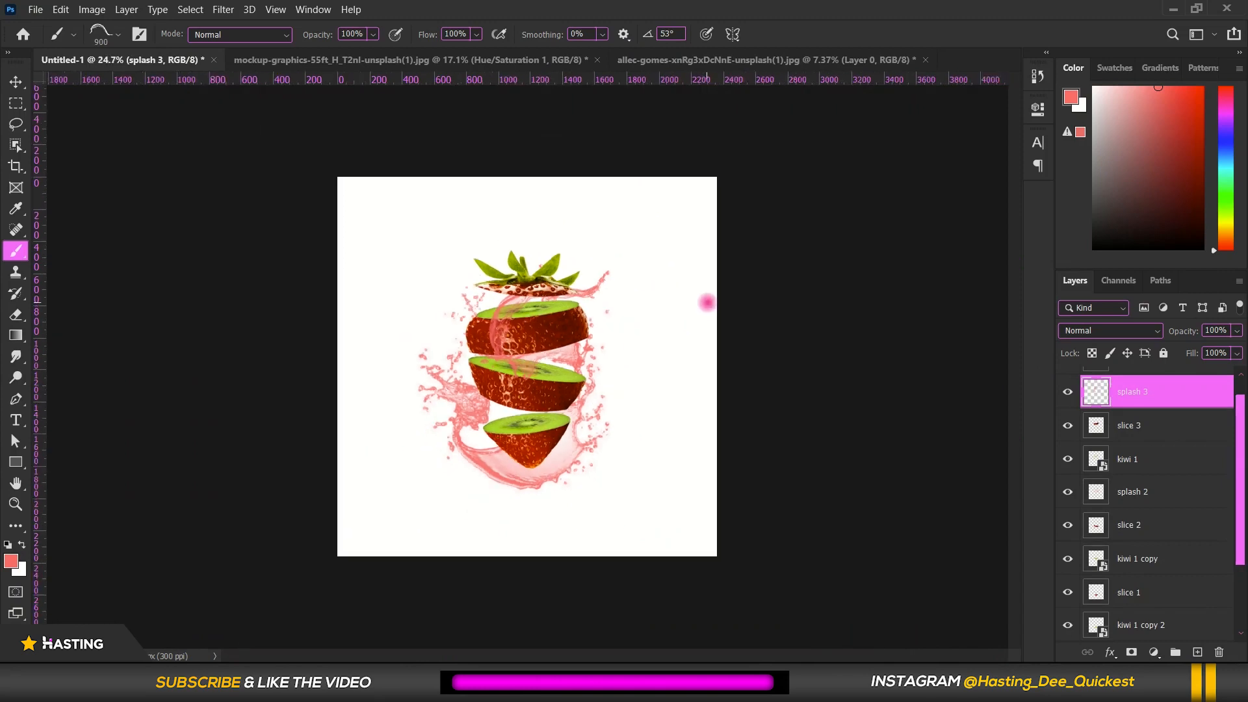
- Switch to the Move tool with no layer selected and make the Gradient Fill 1 layer visible again
scroll(707, 303, "up", 4)
left_click(15, 83)
left_click(215, 206)
scroll(634, 344, "down", 5)
scroll(633, 344, "up", 2)
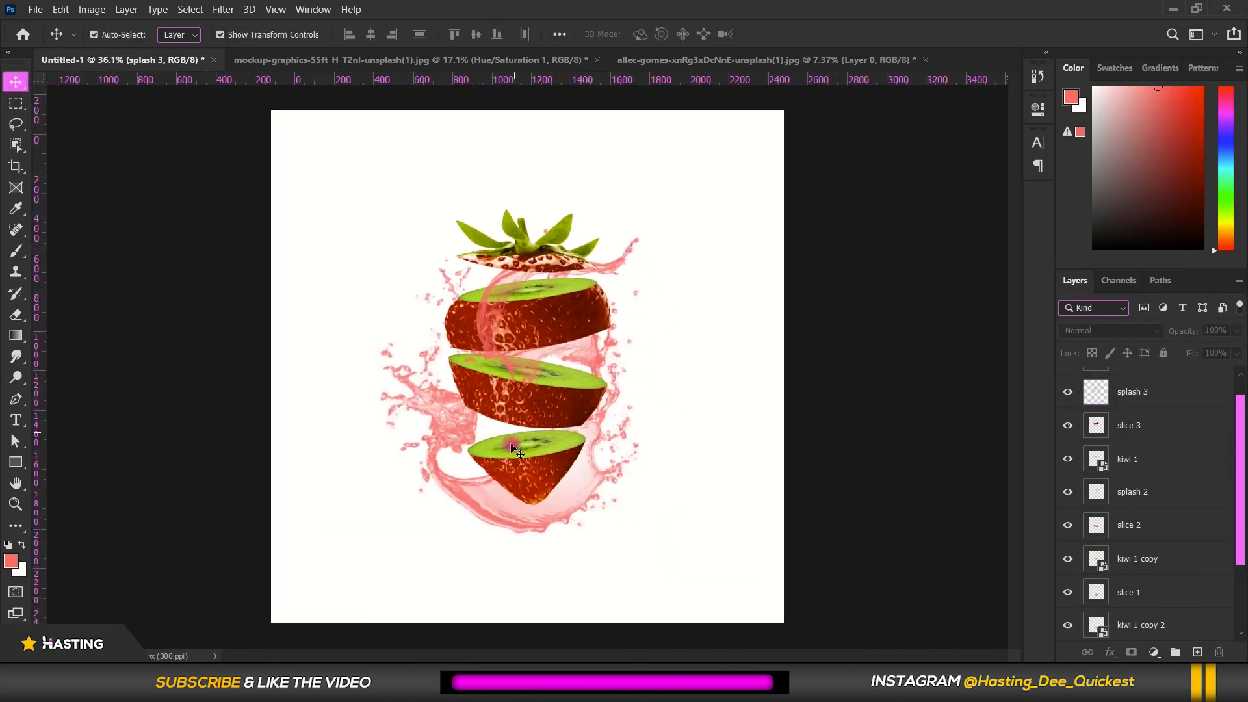
scroll(1138, 581, "down", 3)
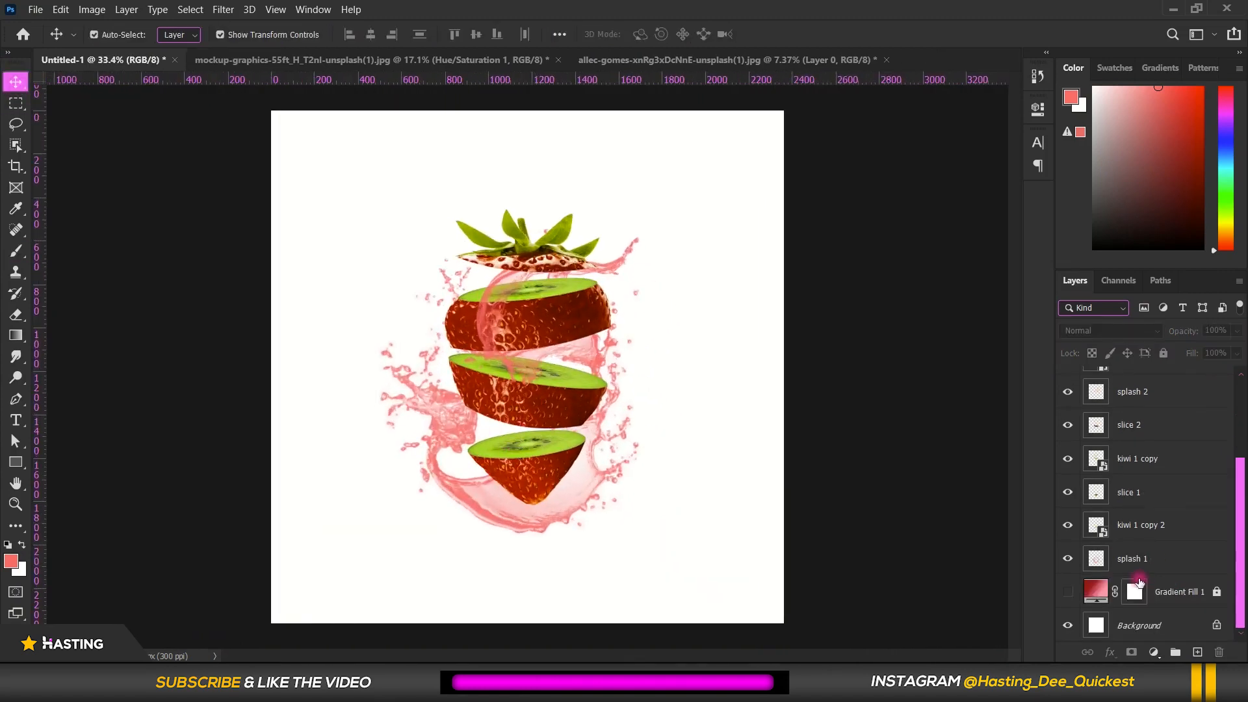
left_click(1066, 593)
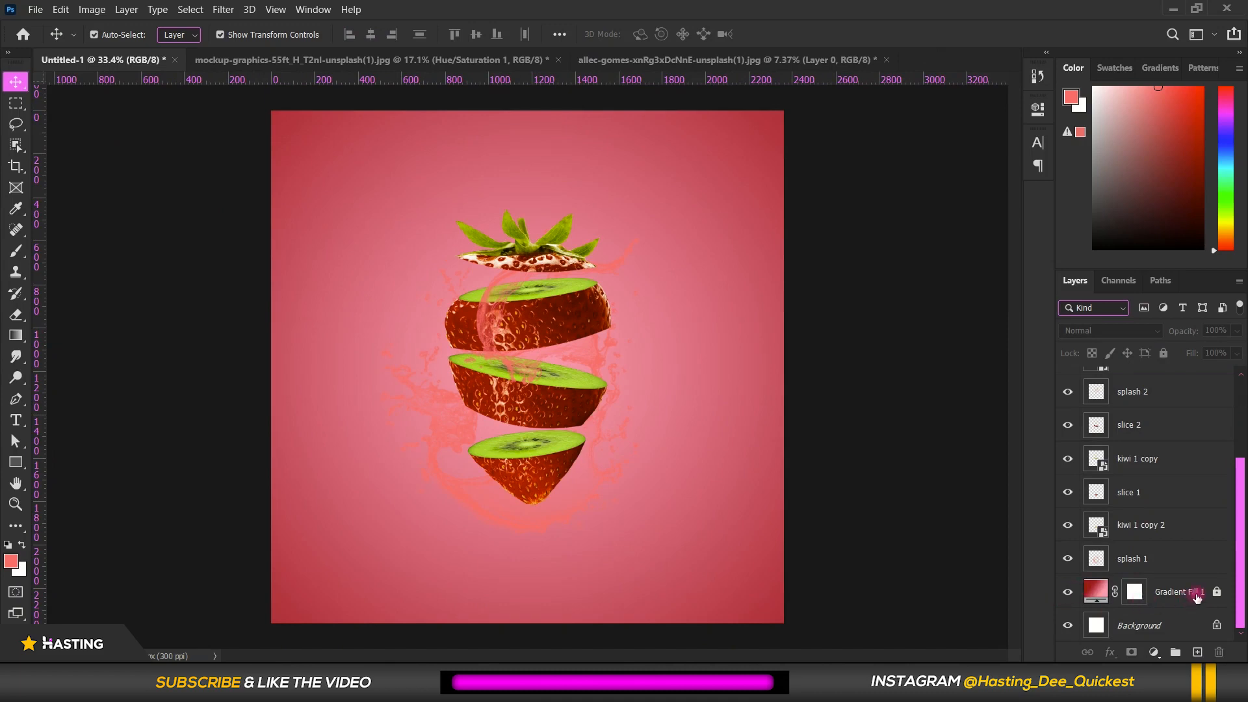
- Open the Gradient Fill 1 gradient for editing and set its light pink stop to white, ffffff
left_click(1092, 587)
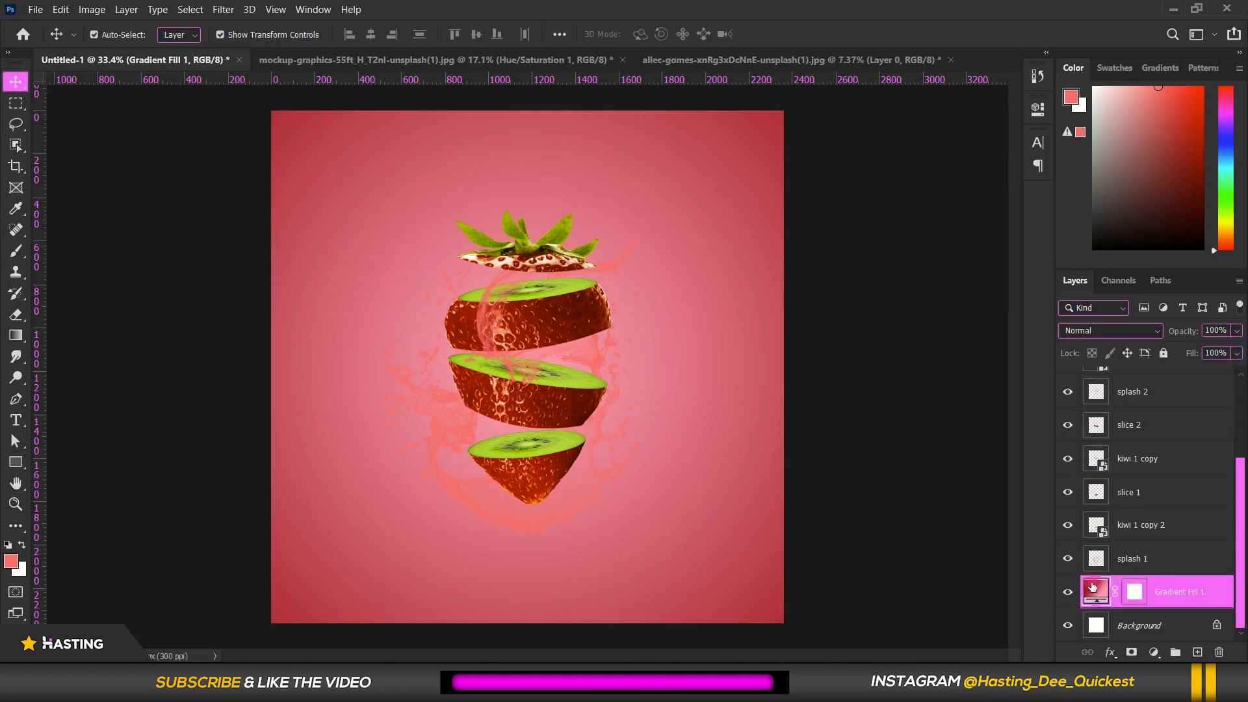
double_click(1092, 592)
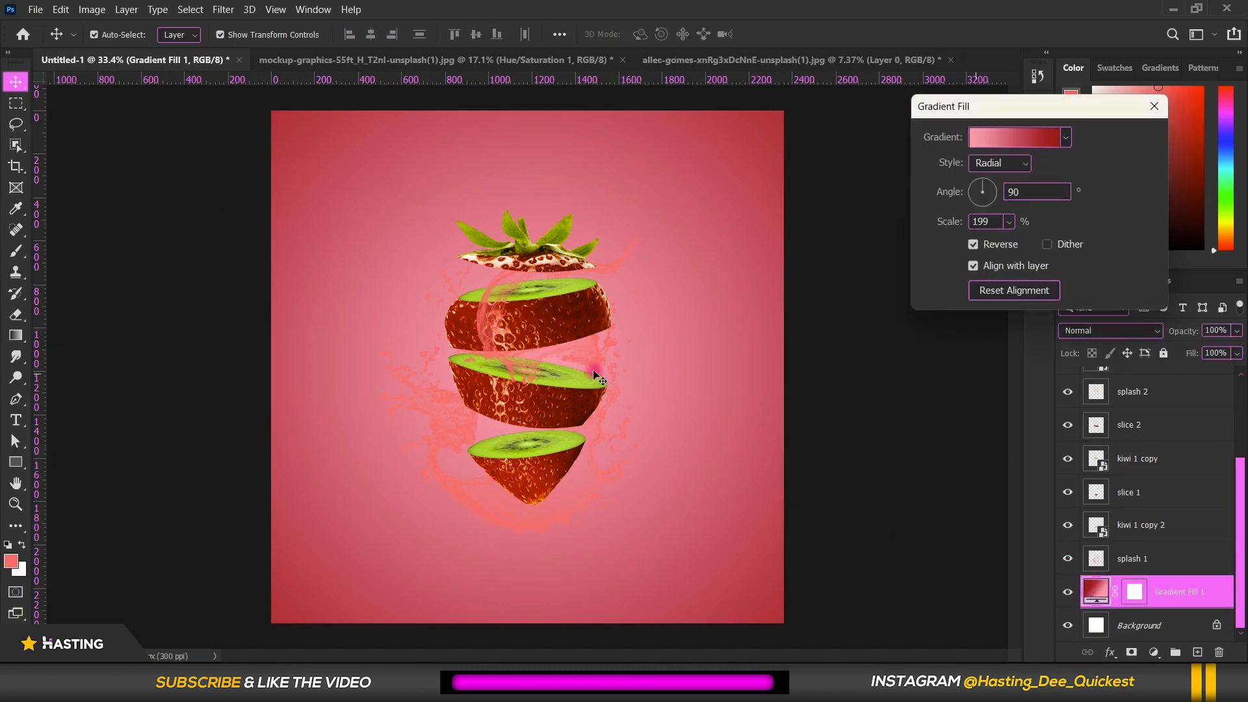
left_click(1002, 138)
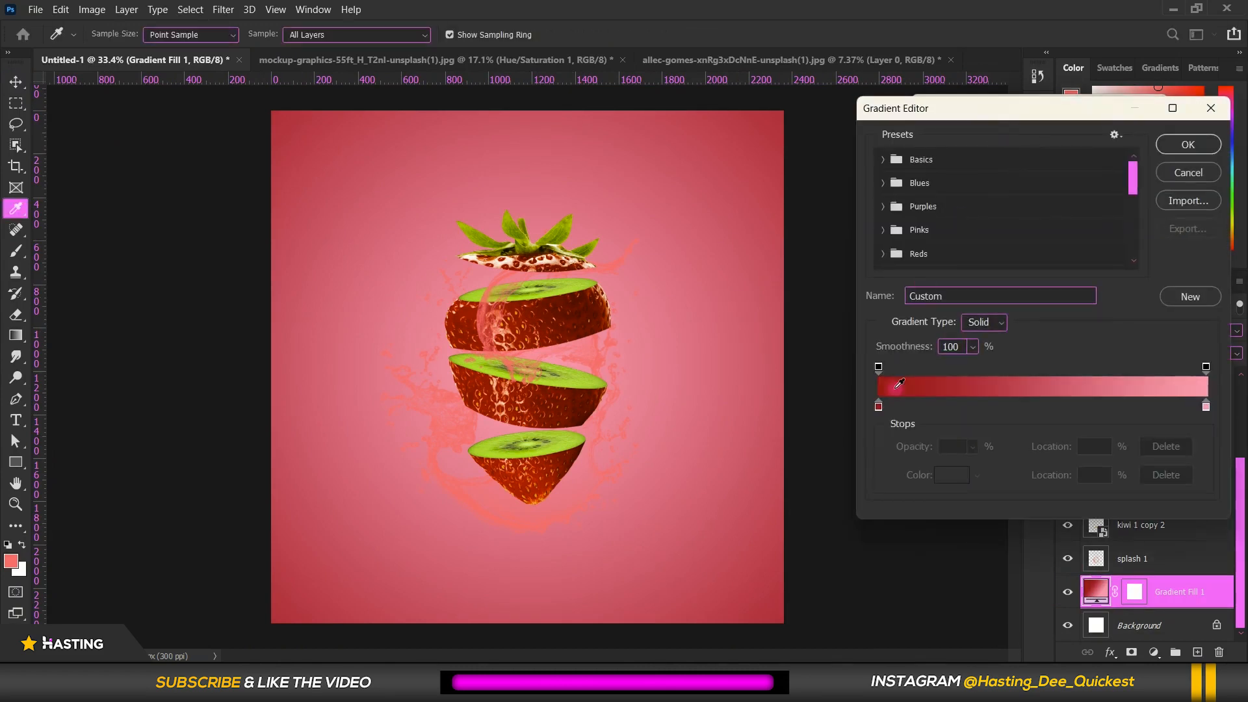
double_click(1206, 408)
left_click_drag(913, 280, 757, 152)
left_click(1185, 177)
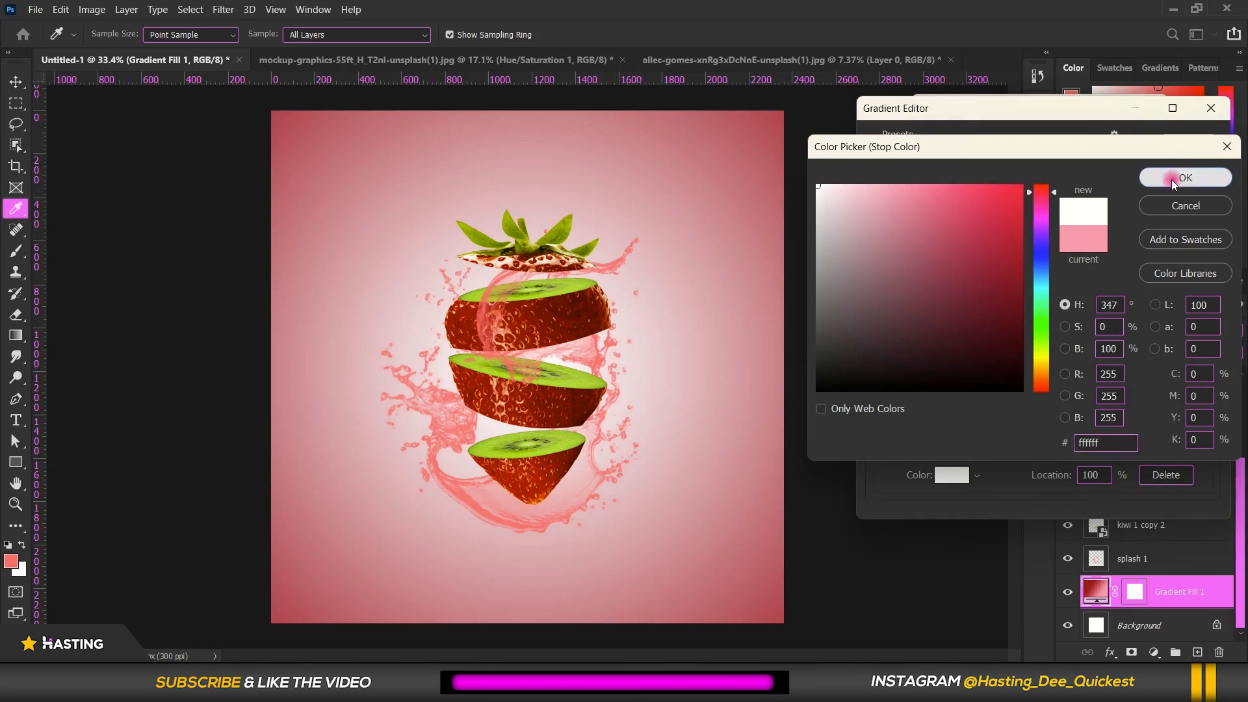
- Set the dark red stop of the Gradient Fill 1 gradient to green, 05c03e
double_click(879, 407)
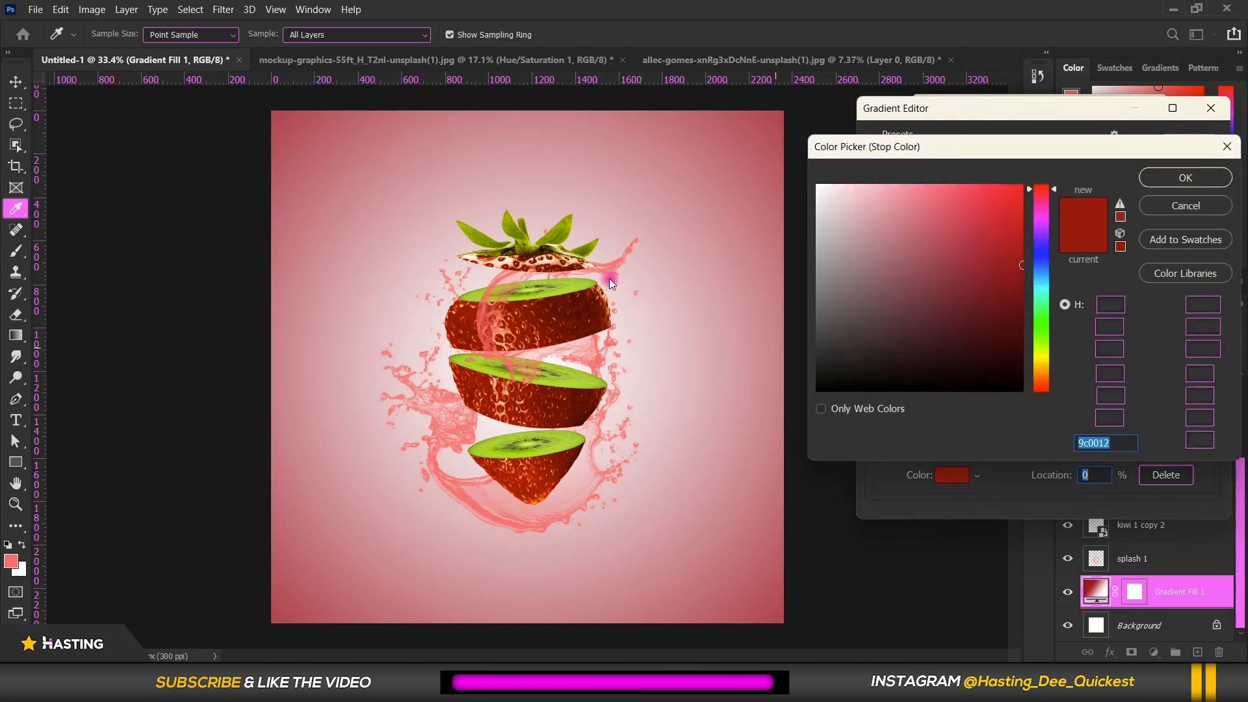
left_click(583, 279)
left_click(1040, 311)
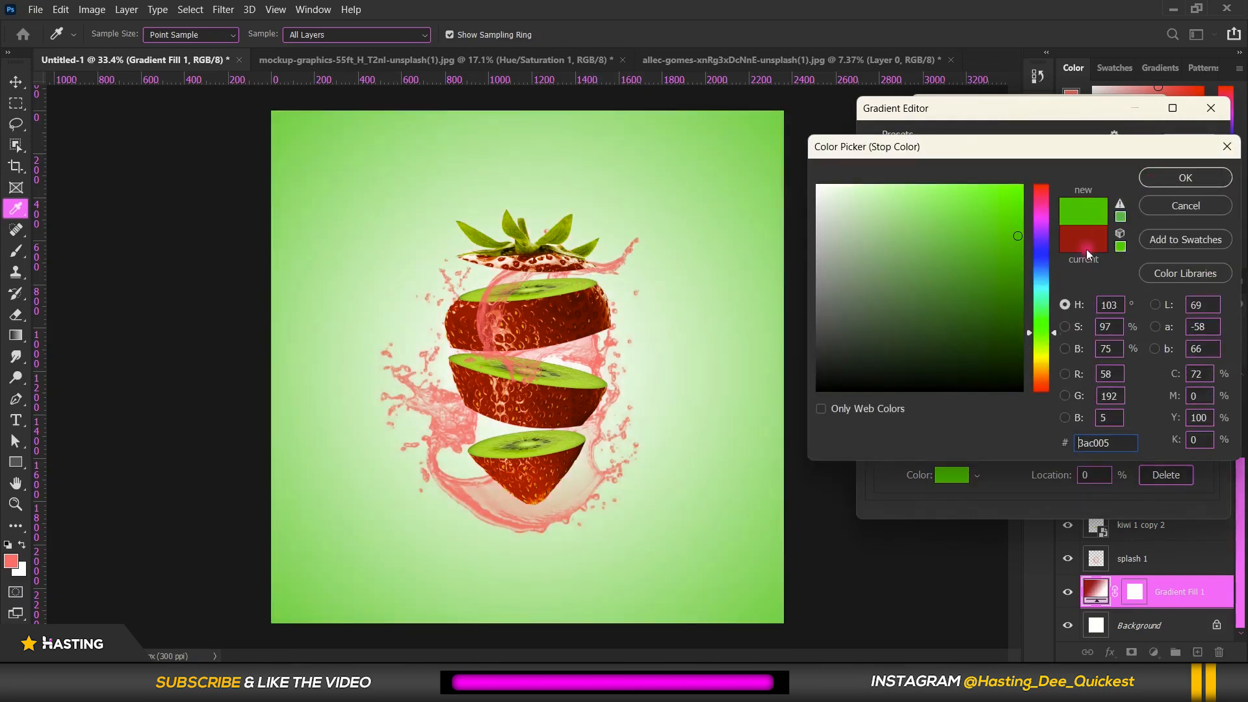
left_click_drag(1040, 310, 1042, 312)
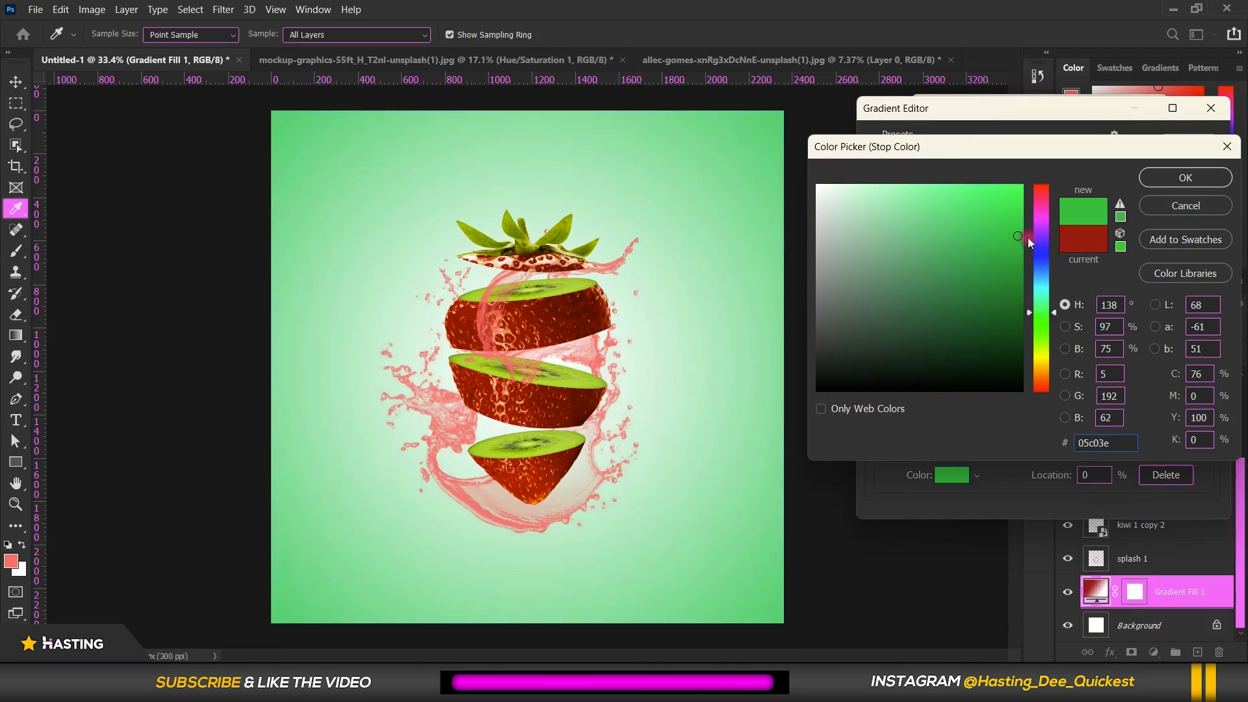
left_click(1220, 182)
- Set the gradient's white stop to pale yellow, fffbb9, apply the gradient fill, and lock the Gradient Fill 1 layer
double_click(1205, 406)
left_click(1042, 359)
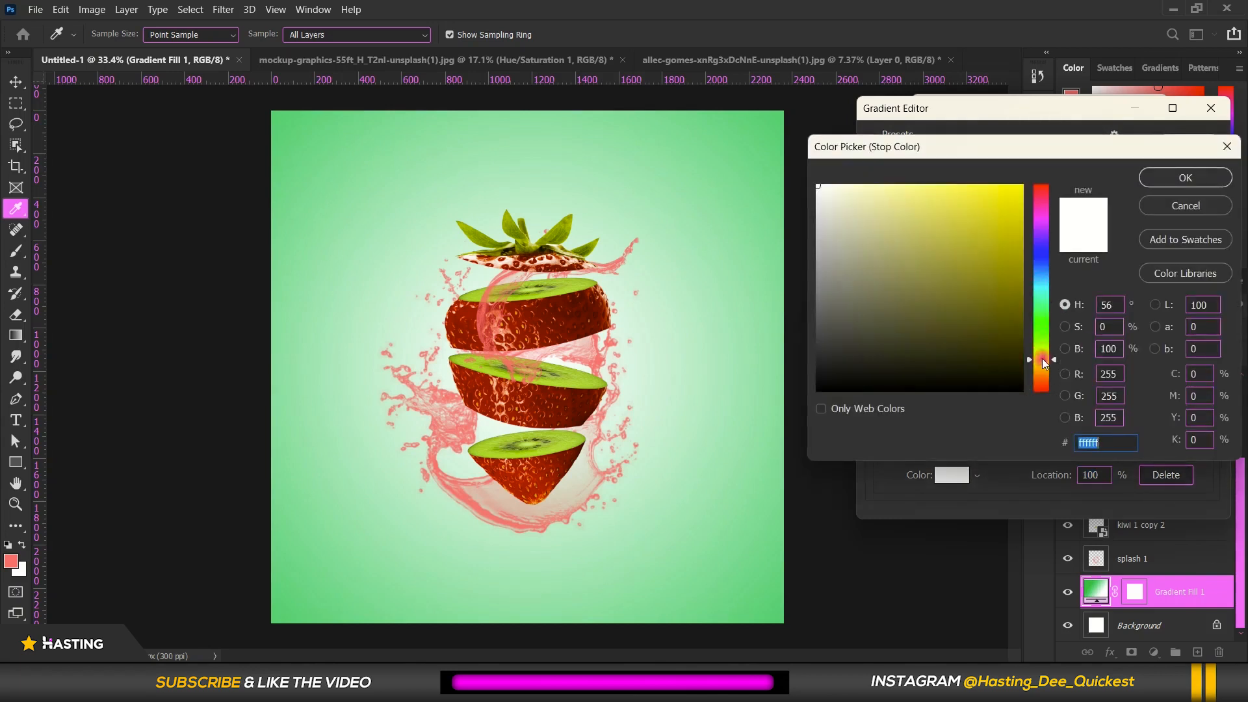
left_click_drag(959, 231, 926, 185)
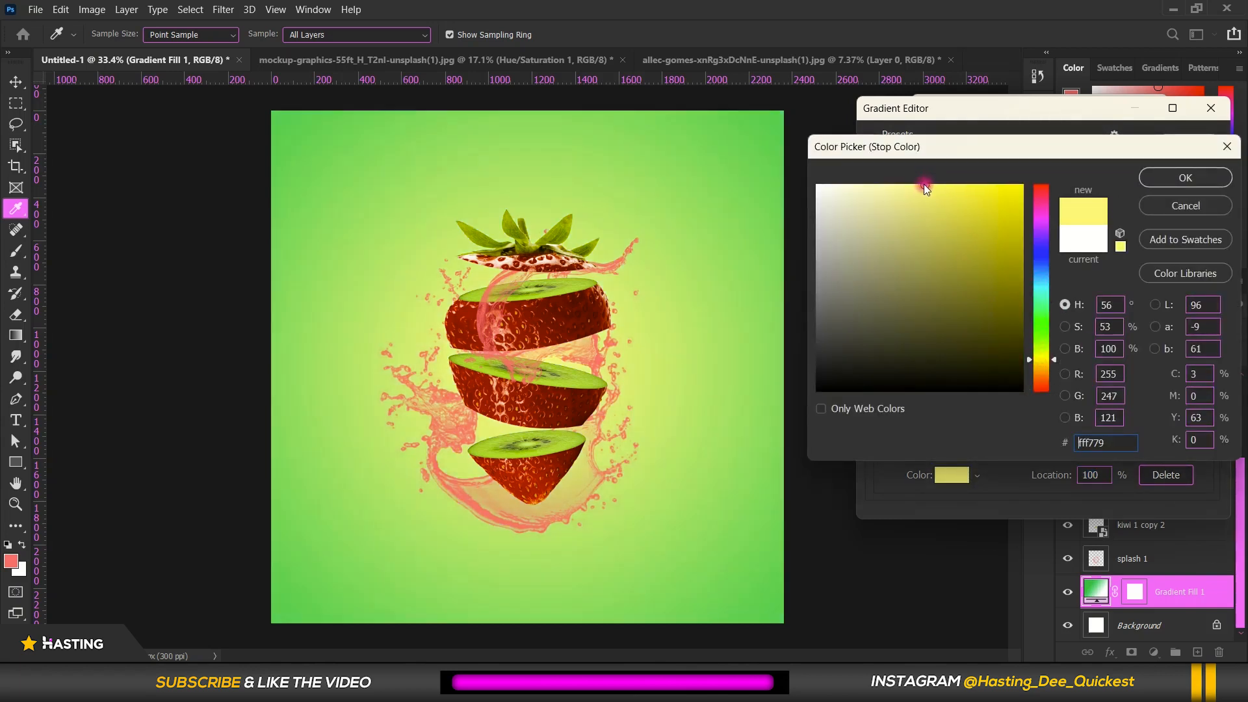
left_click_drag(909, 184, 874, 166)
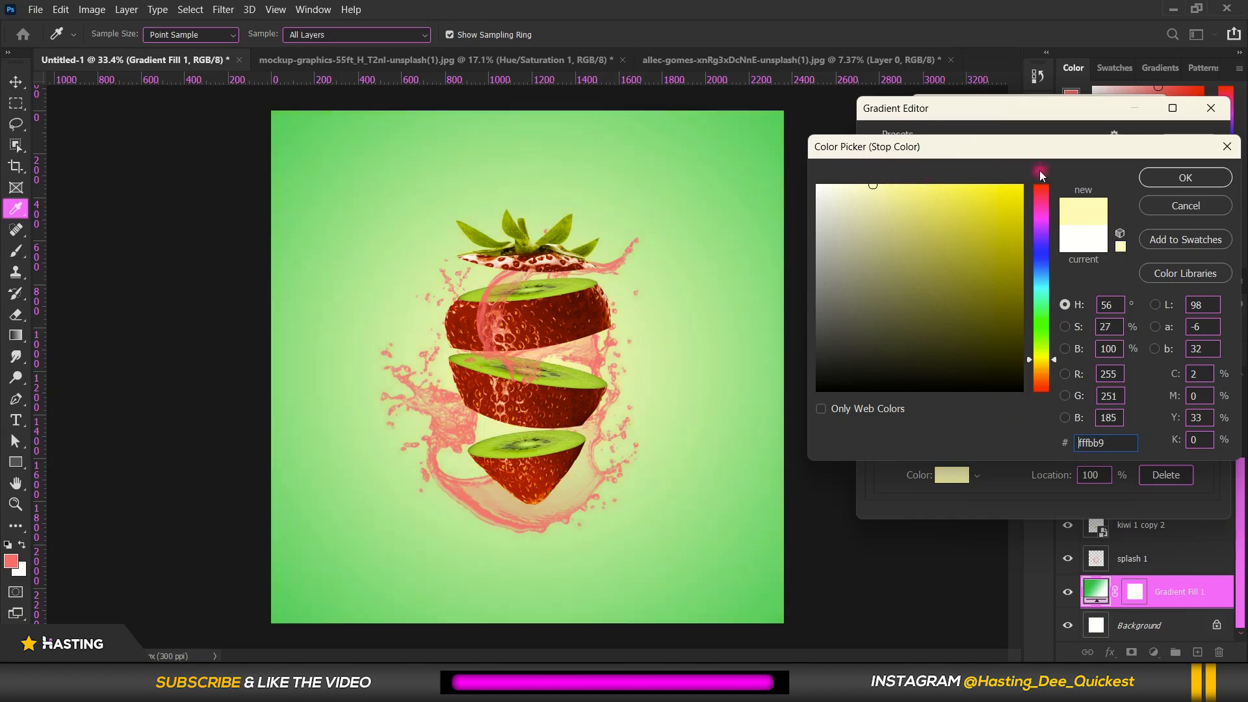
left_click(1170, 178)
left_click(1176, 148)
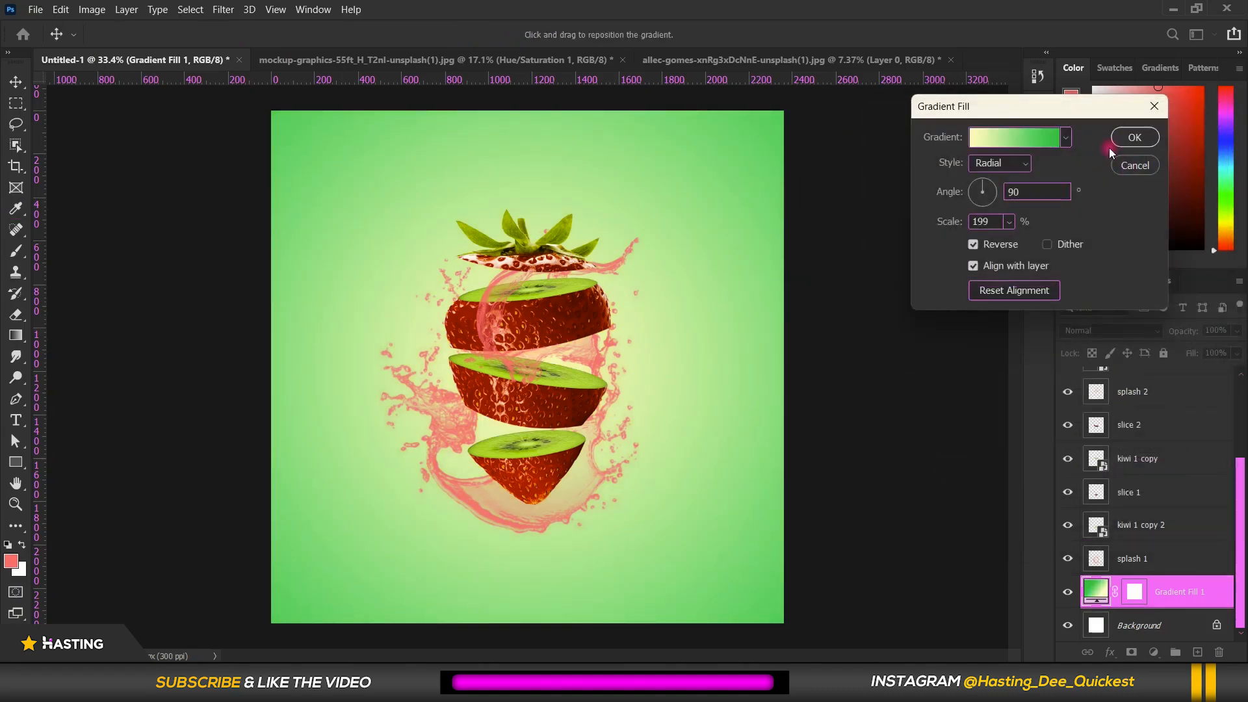
left_click(1131, 138)
left_click(1163, 353)
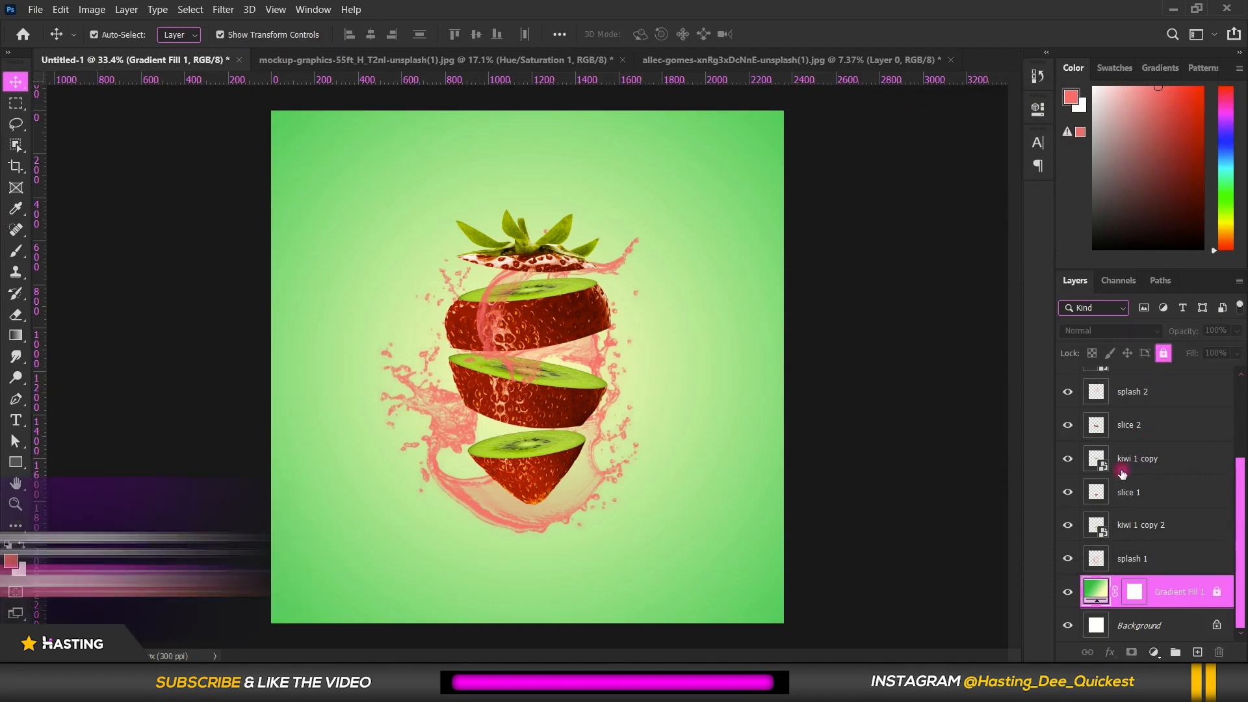
- Rotate the splash 3 layer about 19° clockwise, flip it vertically, and adjust its position and angle around the top strawberry slices
scroll(598, 338, "up", 1)
scroll(520, 293, "up", 2)
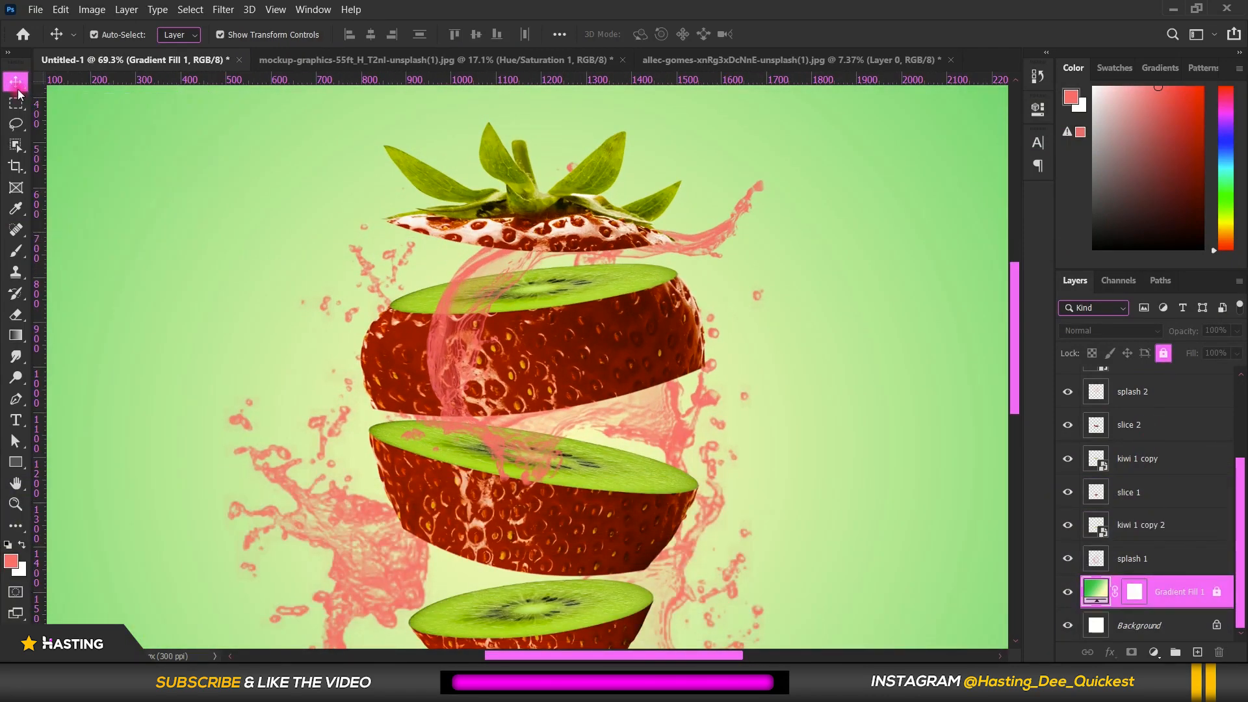
scroll(606, 264, "down", 2)
left_click(682, 245)
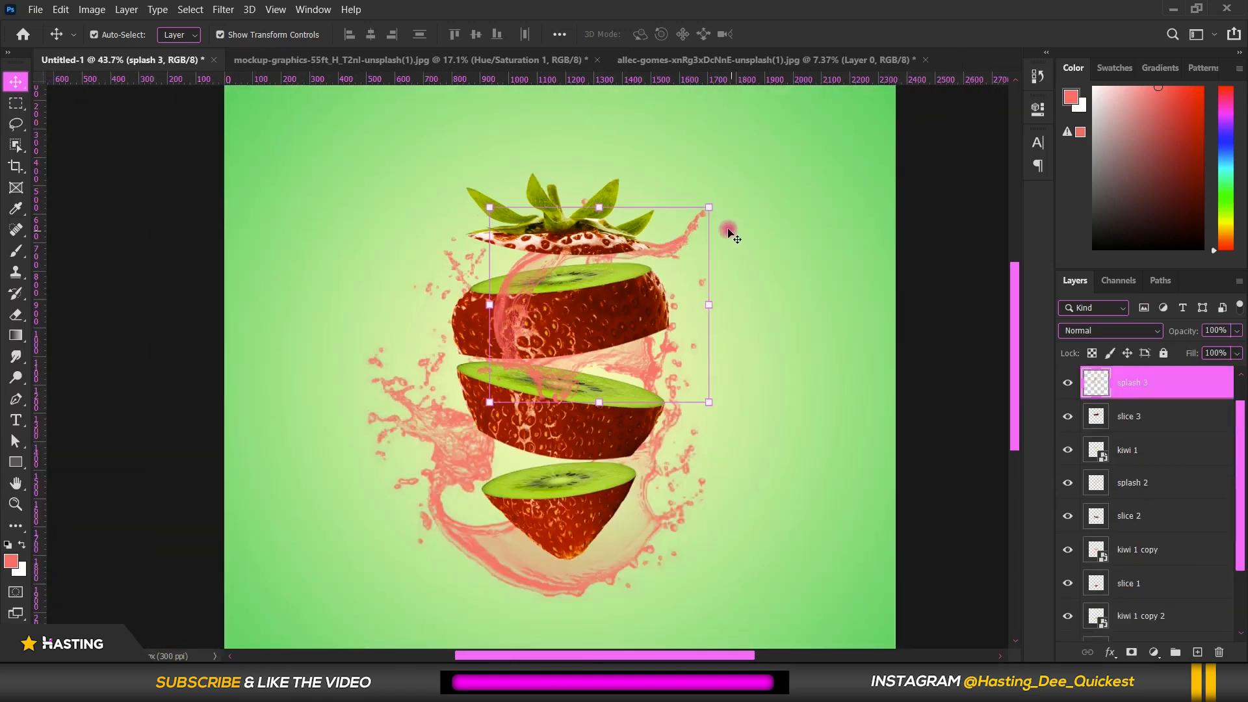
left_click_drag(740, 211, 751, 251)
right_click(674, 252)
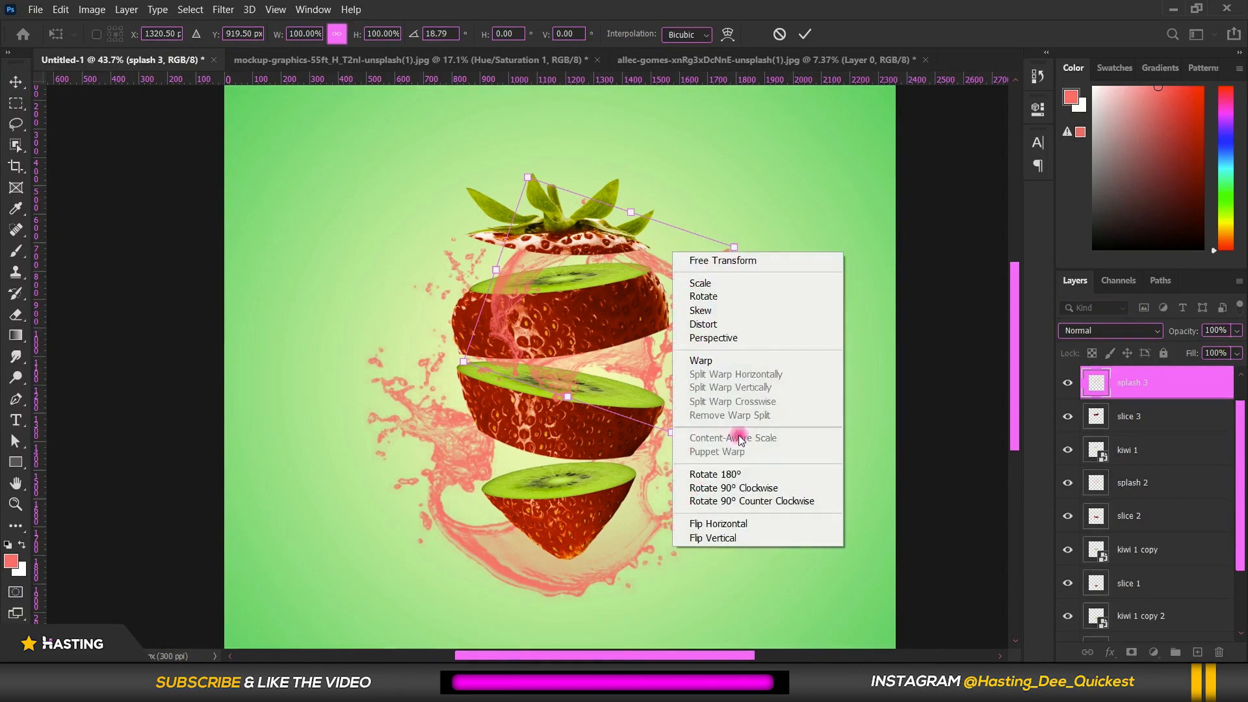
left_click(742, 543)
left_click_drag(655, 348, 663, 252)
left_click_drag(765, 290, 799, 184)
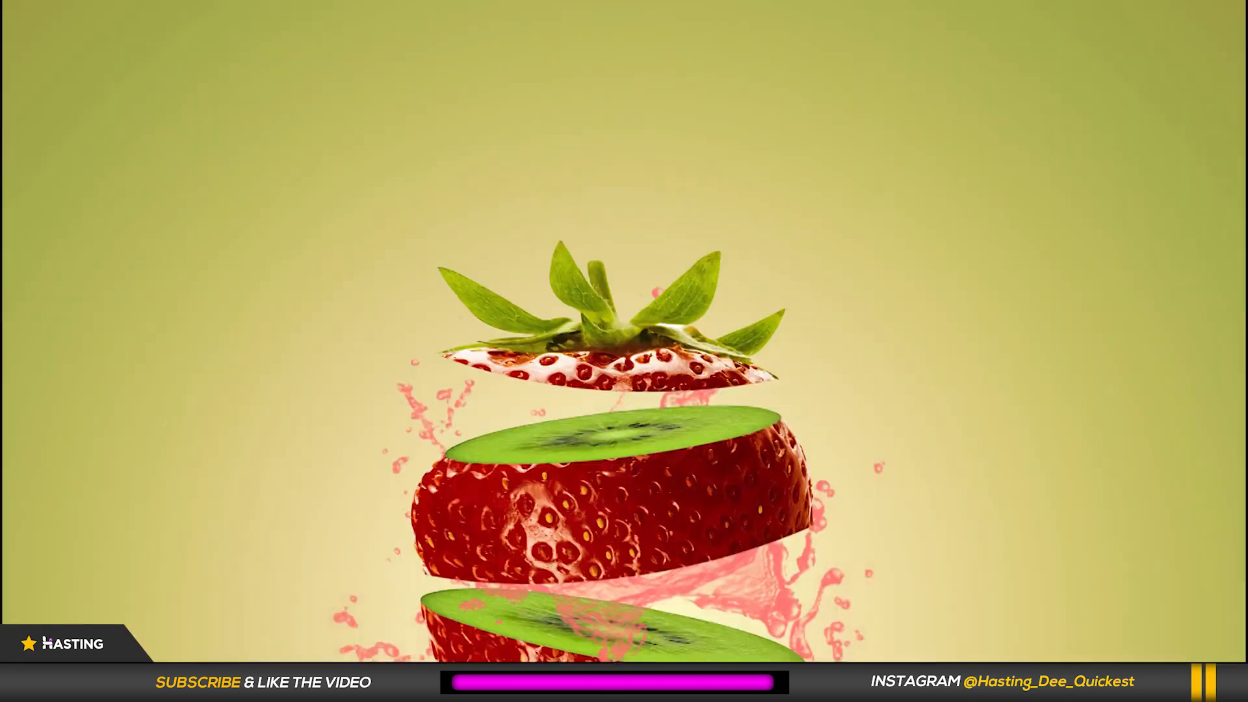